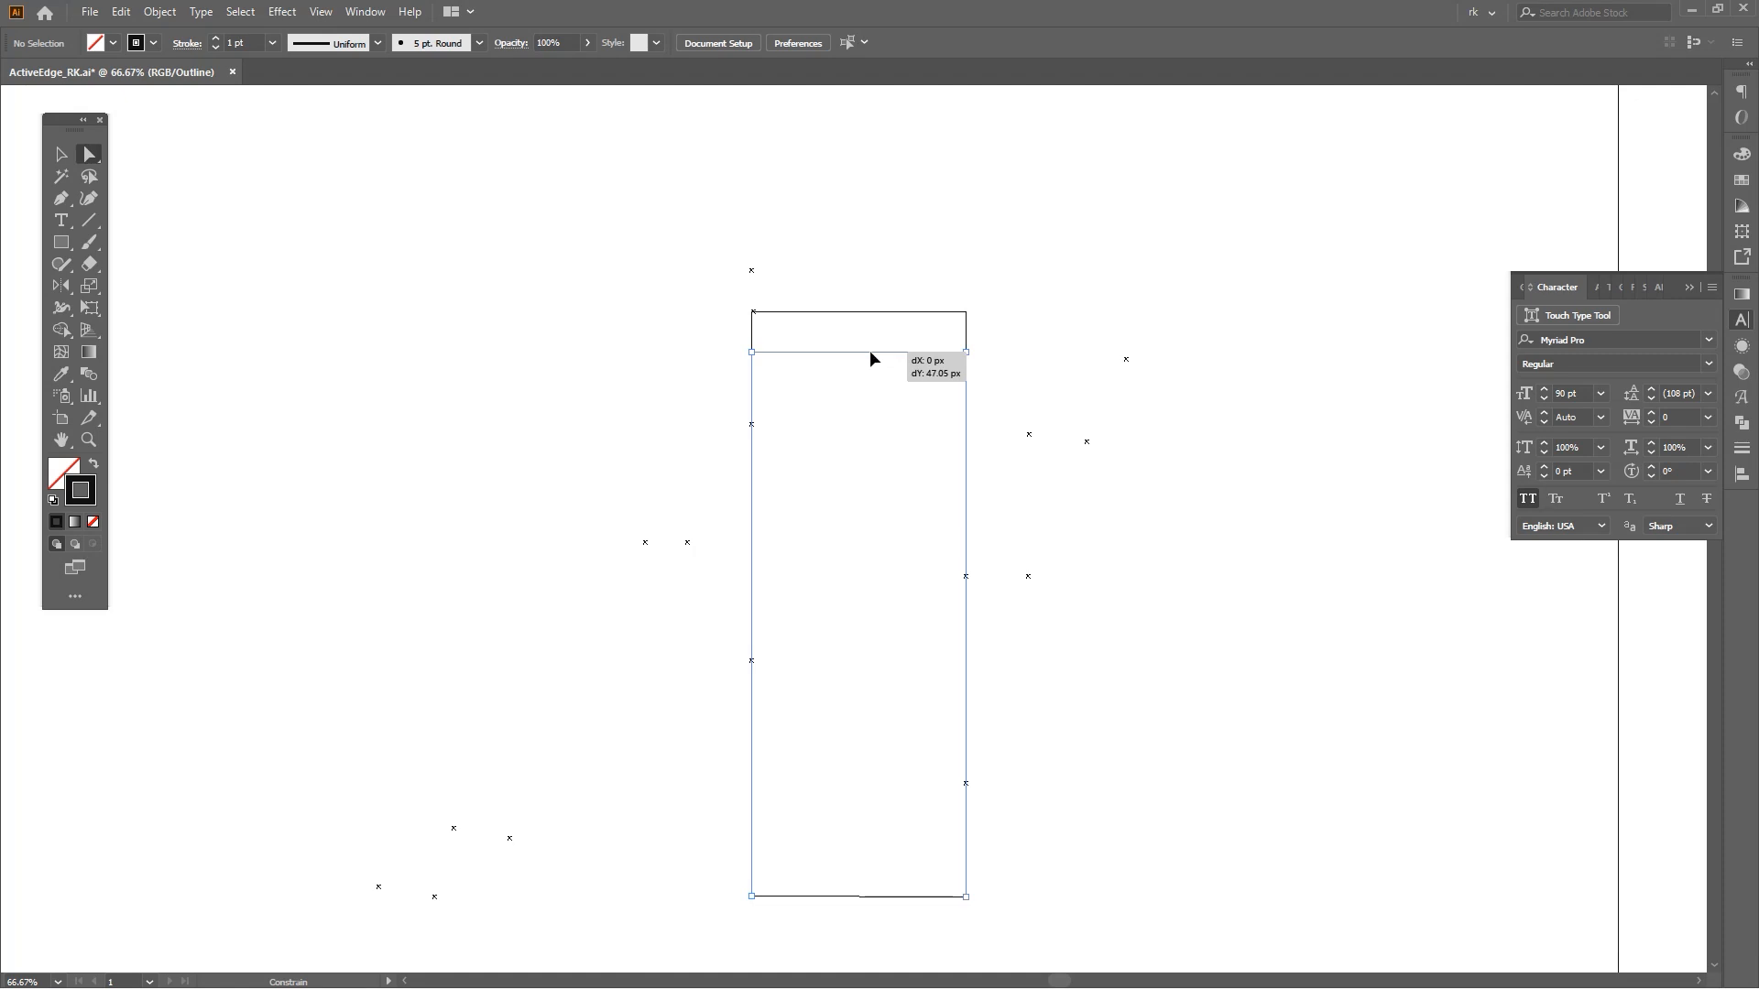
# Lower the body rectangle's top edge by about 47 px.
pyautogui.moveTo(871, 351); pyautogui.dragTo(870, 351)
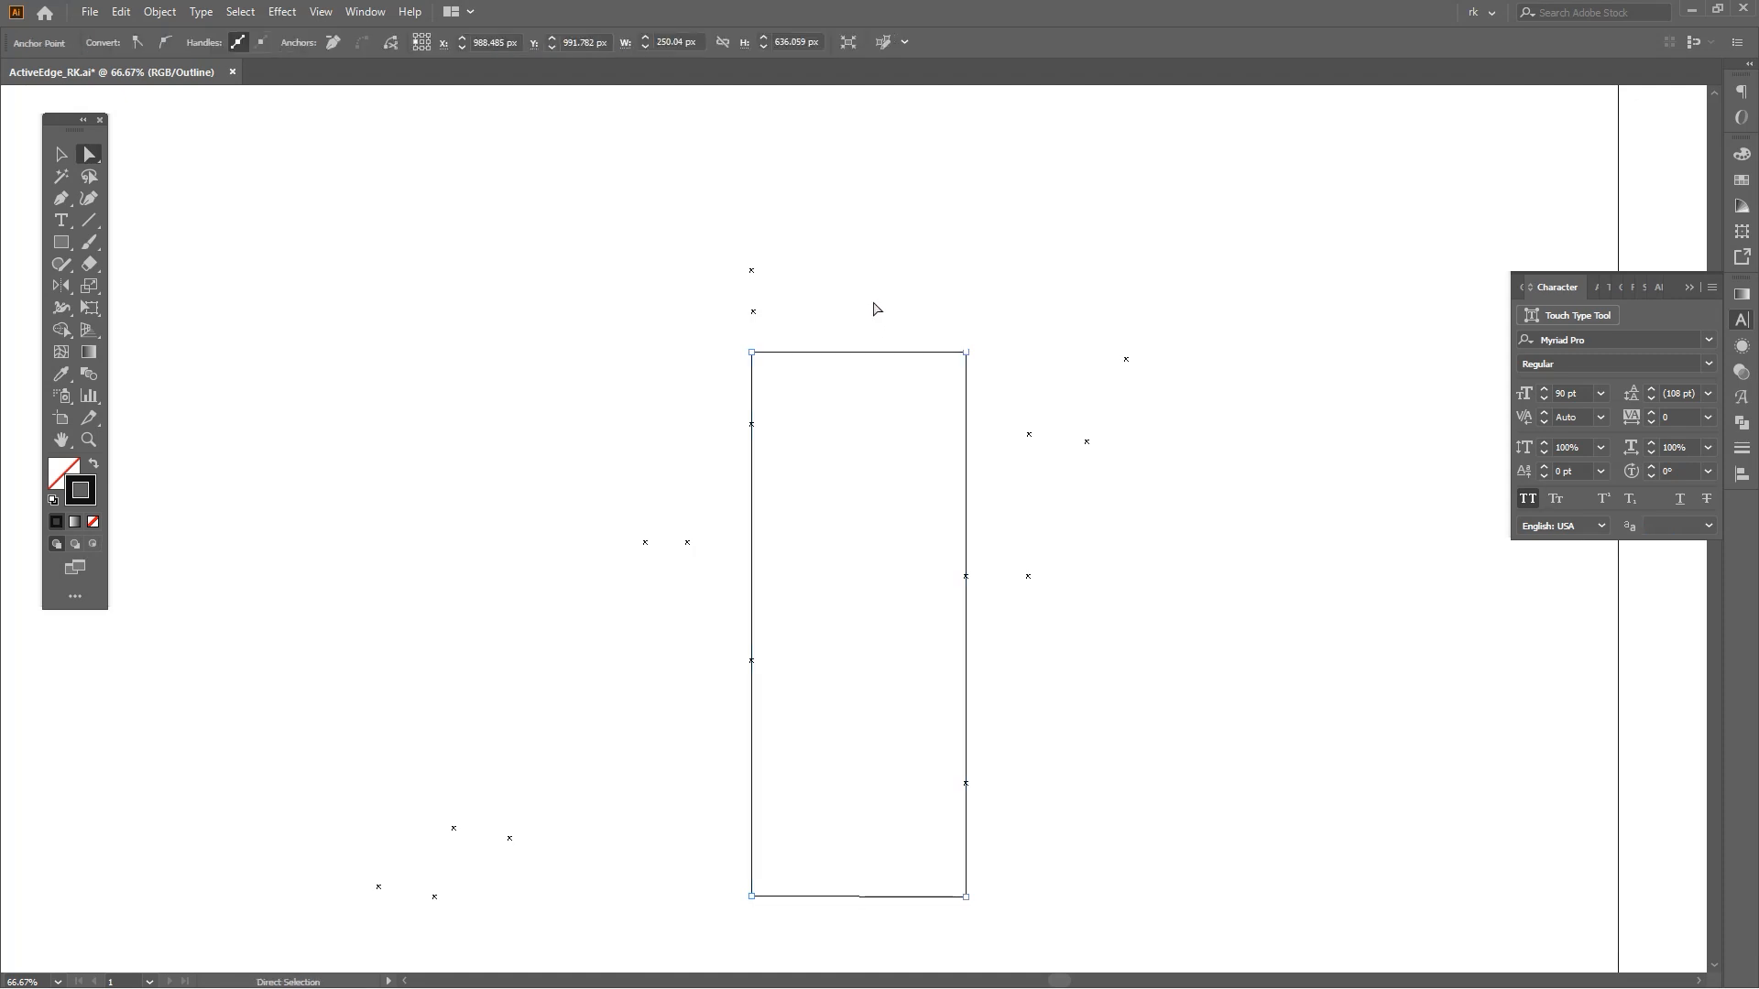
pyautogui.moveTo(750, 423); pyautogui.dragTo(927, 313)
pyautogui.press('space')
pyautogui.moveTo(966, 279); pyautogui.dragTo(950, 326)
# Select the flap rectangle over the body's top and shorten its height by moving its bottom edge up.
pyautogui.press('v')
pyautogui.click(950, 326)
pyautogui.scroll(2, 753, 382)
pyautogui.click(850, 465)
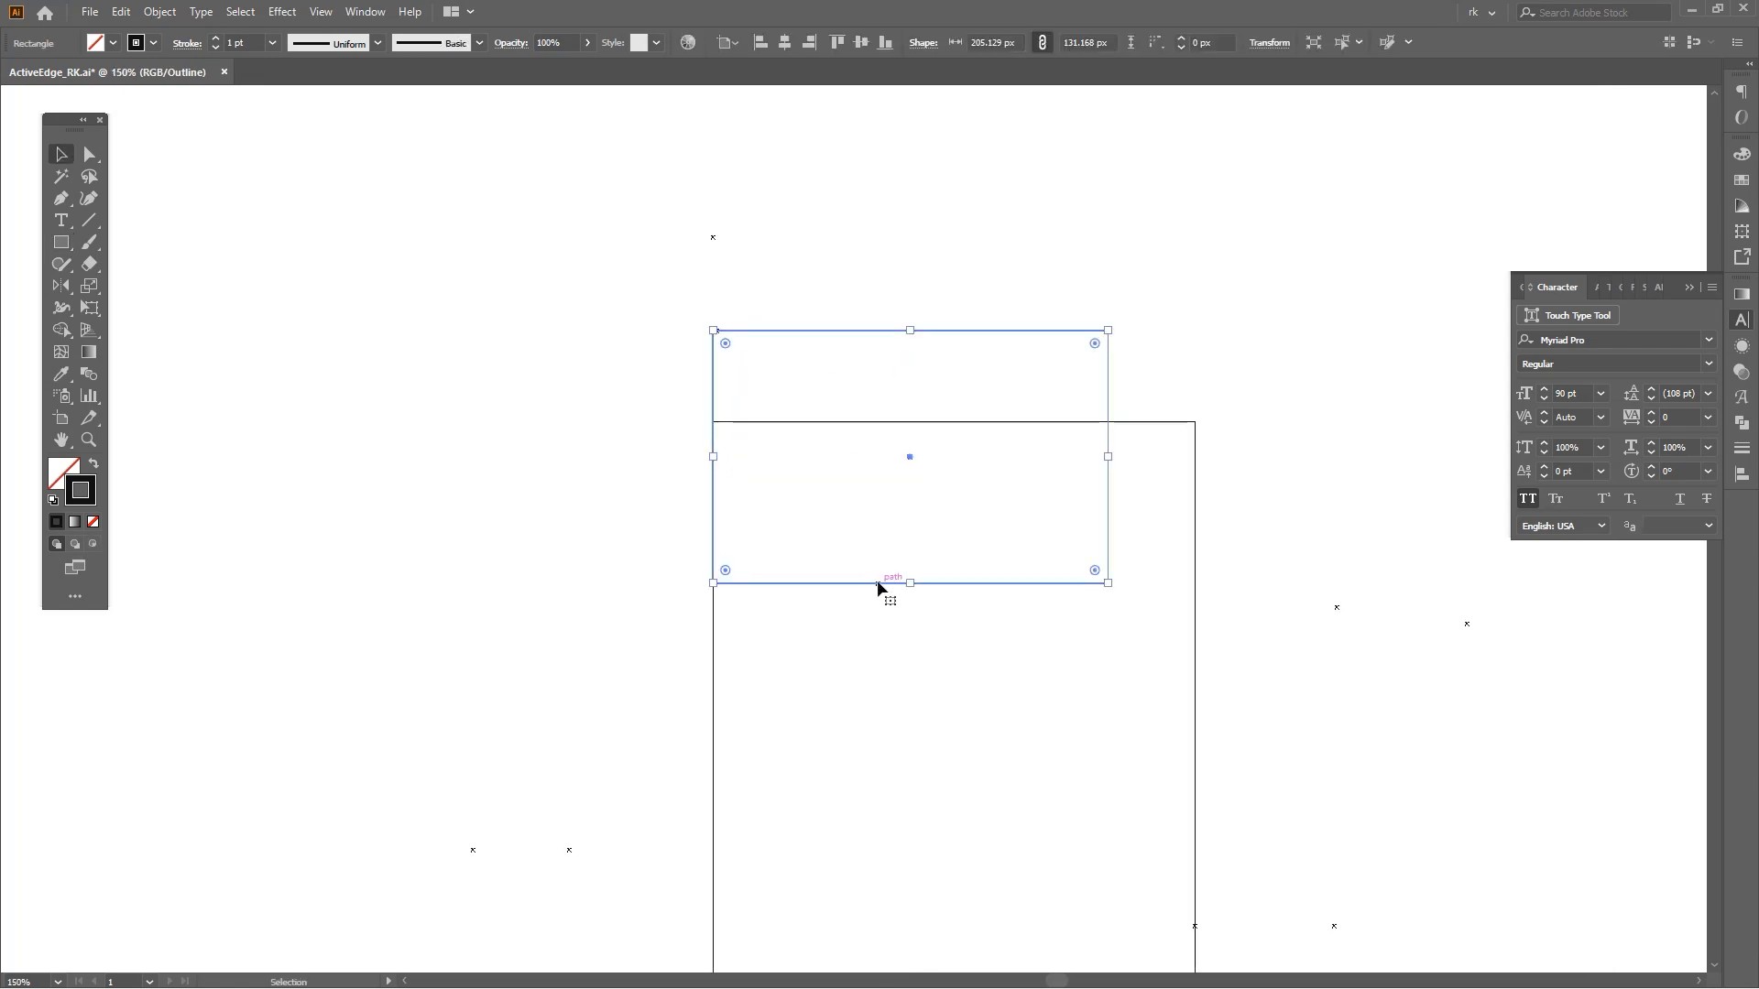
pyautogui.moveTo(877, 580); pyautogui.dragTo(860, 517)
pyautogui.press('space')
pyautogui.moveTo(913, 242); pyautogui.dragTo(914, 401)
pyautogui.press('space')
# Narrow the flap rectangle by pulling its right edge inward toward the body's middle.
pyautogui.moveTo(1256, 452); pyautogui.dragTo(1204, 340)
pyautogui.moveTo(1061, 337); pyautogui.dragTo(879, 331)
pyautogui.click(960, 313)
pyautogui.scroll(-3, 965, 310)
pyautogui.press('space')
pyautogui.scroll(1, 1031, 339)
pyautogui.press('space')
pyautogui.moveTo(1080, 358); pyautogui.dragTo(1037, 345)
# Round the flap's lower right corner with the Direct Selection corner widget.
pyautogui.press('a')
pyautogui.click(942, 431)
pyautogui.moveTo(934, 422); pyautogui.dragTo(869, 355)
pyautogui.click(1017, 320)
pyautogui.press('space')
pyautogui.moveTo(1031, 329); pyautogui.dragTo(1023, 317)
pyautogui.press('v')
pyautogui.press('space')
pyautogui.moveTo(902, 421); pyautogui.dragTo(925, 409)
pyautogui.press('m')
pyautogui.press('v')
pyautogui.scroll(-5, 905, 429)
pyautogui.press('space')
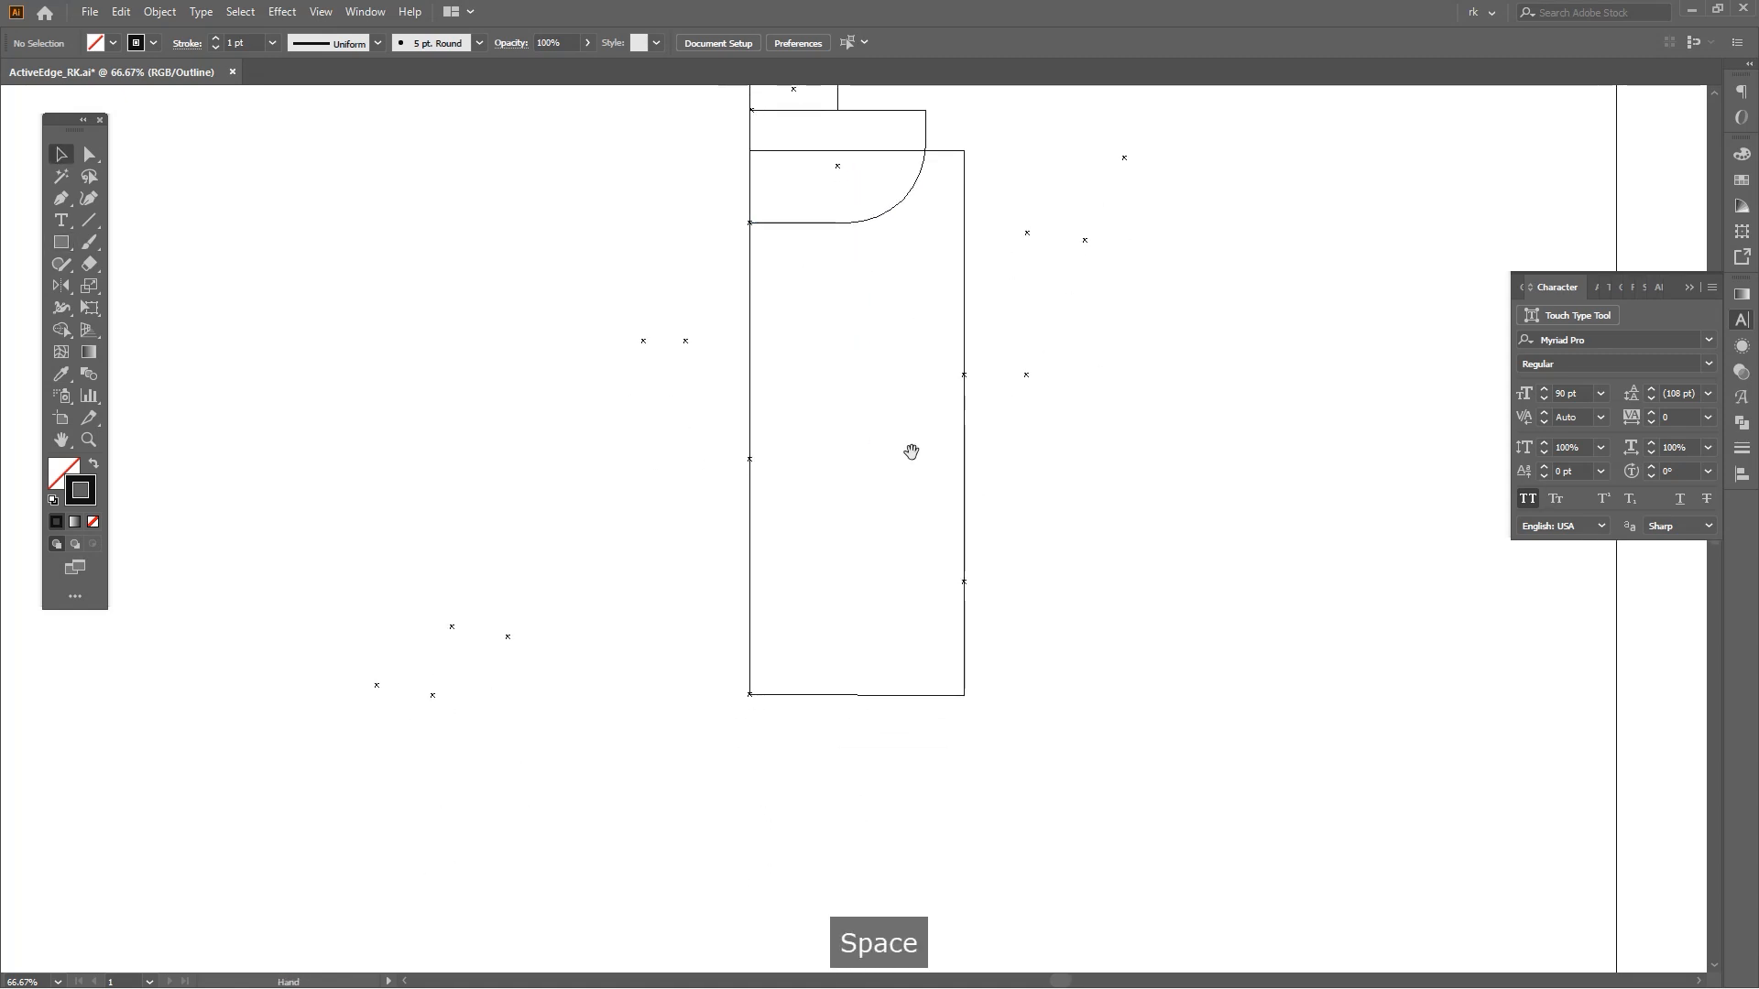
# Draw a horizontal divider line across the middle of the body with the Pen tool.
pyautogui.press('p')
pyautogui.click(749, 458)
pyautogui.click(963, 461)
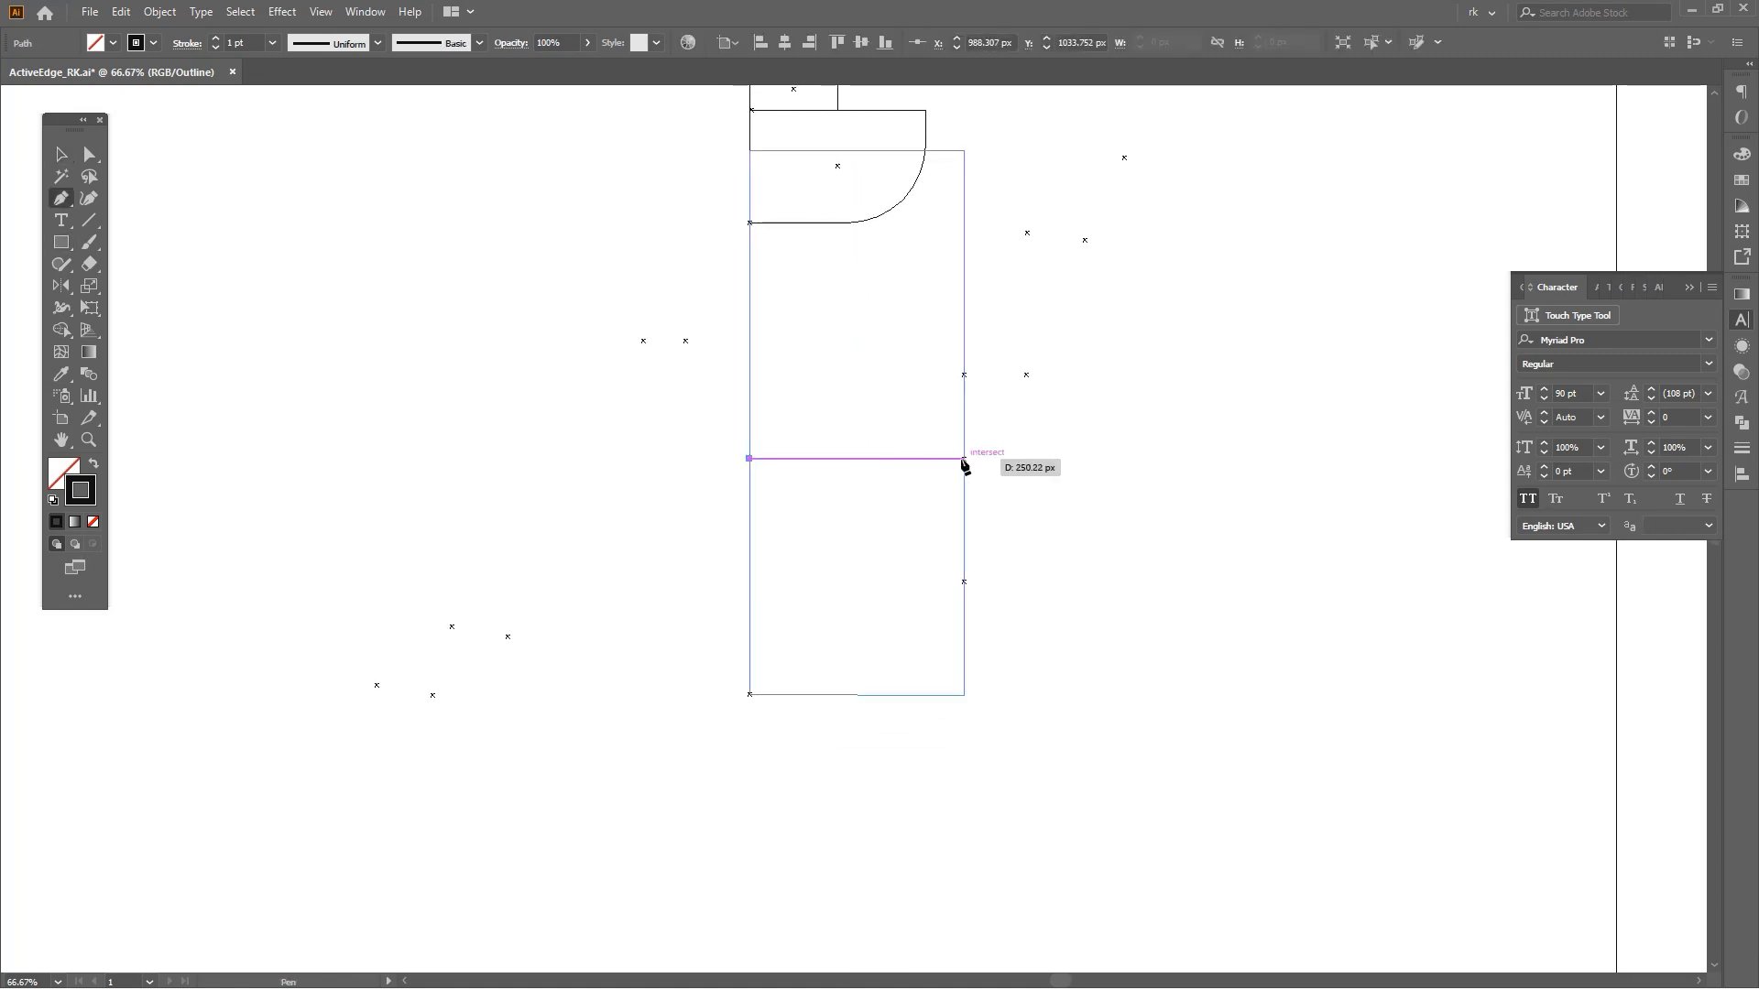
# Draw a rectangular side pocket path on the body's right edge with the Pen tool.
pyautogui.press('space')
pyautogui.press('v')
pyautogui.moveTo(1025, 518); pyautogui.dragTo(1017, 451)
pyautogui.press('space')
pyautogui.press('p')
pyautogui.click(927, 335)
pyautogui.keyDown('shift'); pyautogui.click(990, 336); pyautogui.keyUp('shift')
pyautogui.keyDown('shift'); pyautogui.click(989, 544); pyautogui.keyUp('shift')
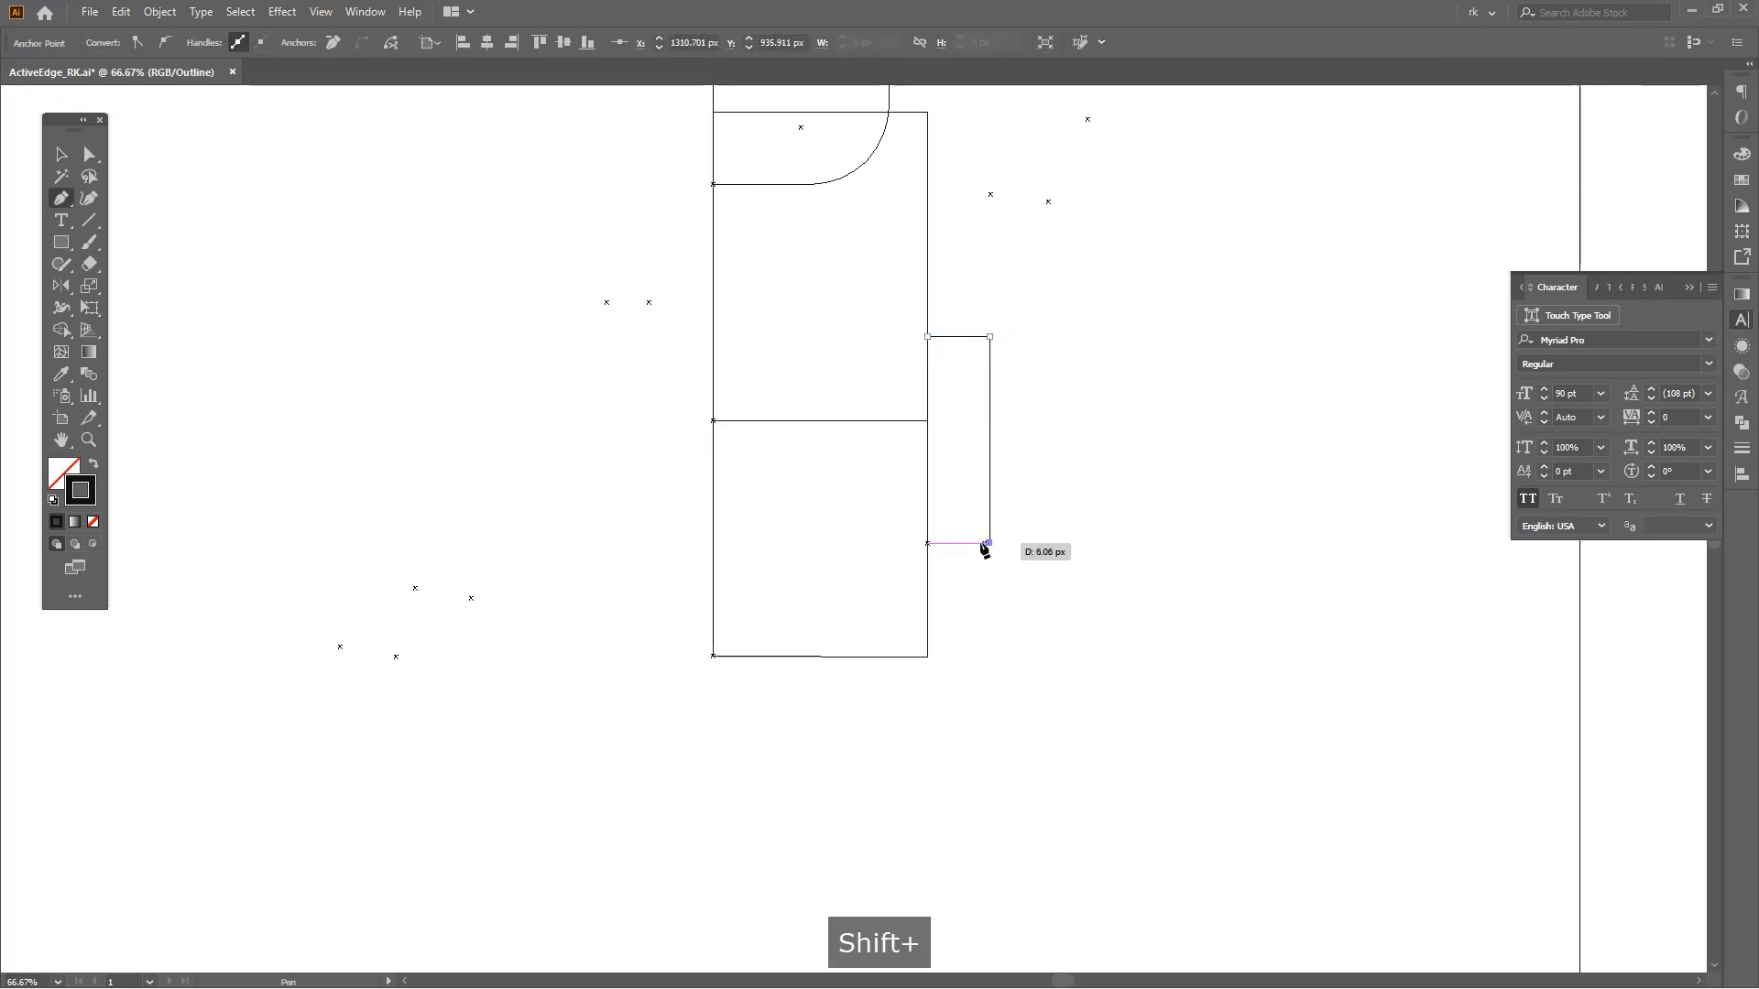
pyautogui.keyDown('shift'); pyautogui.click(927, 543); pyautogui.keyUp('shift')
# Round the side pocket's lower outer corner.
pyautogui.scroll(3, 934, 550)
pyautogui.scroll(-3, 970, 559)
pyautogui.press('space')
pyautogui.press('a')
pyautogui.moveTo(1064, 597); pyautogui.dragTo(956, 428)
pyautogui.click(998, 584)
pyautogui.scroll(2, 1006, 566)
pyautogui.press('a')
pyautogui.moveTo(897, 591); pyautogui.dragTo(902, 577)
pyautogui.click(1000, 526)
pyautogui.scroll(-3, 1000, 526)
pyautogui.press('space')
pyautogui.press('v')
pyautogui.moveTo(1000, 526); pyautogui.dragTo(1026, 660)
# Round the body's bottom right corner into a large curve.
pyautogui.press('space')
pyautogui.press('v')
pyautogui.press('space')
pyautogui.press('v')
pyautogui.press('space')
pyautogui.press('space')
pyautogui.press('a')
pyautogui.moveTo(977, 715); pyautogui.dragTo(835, 612)
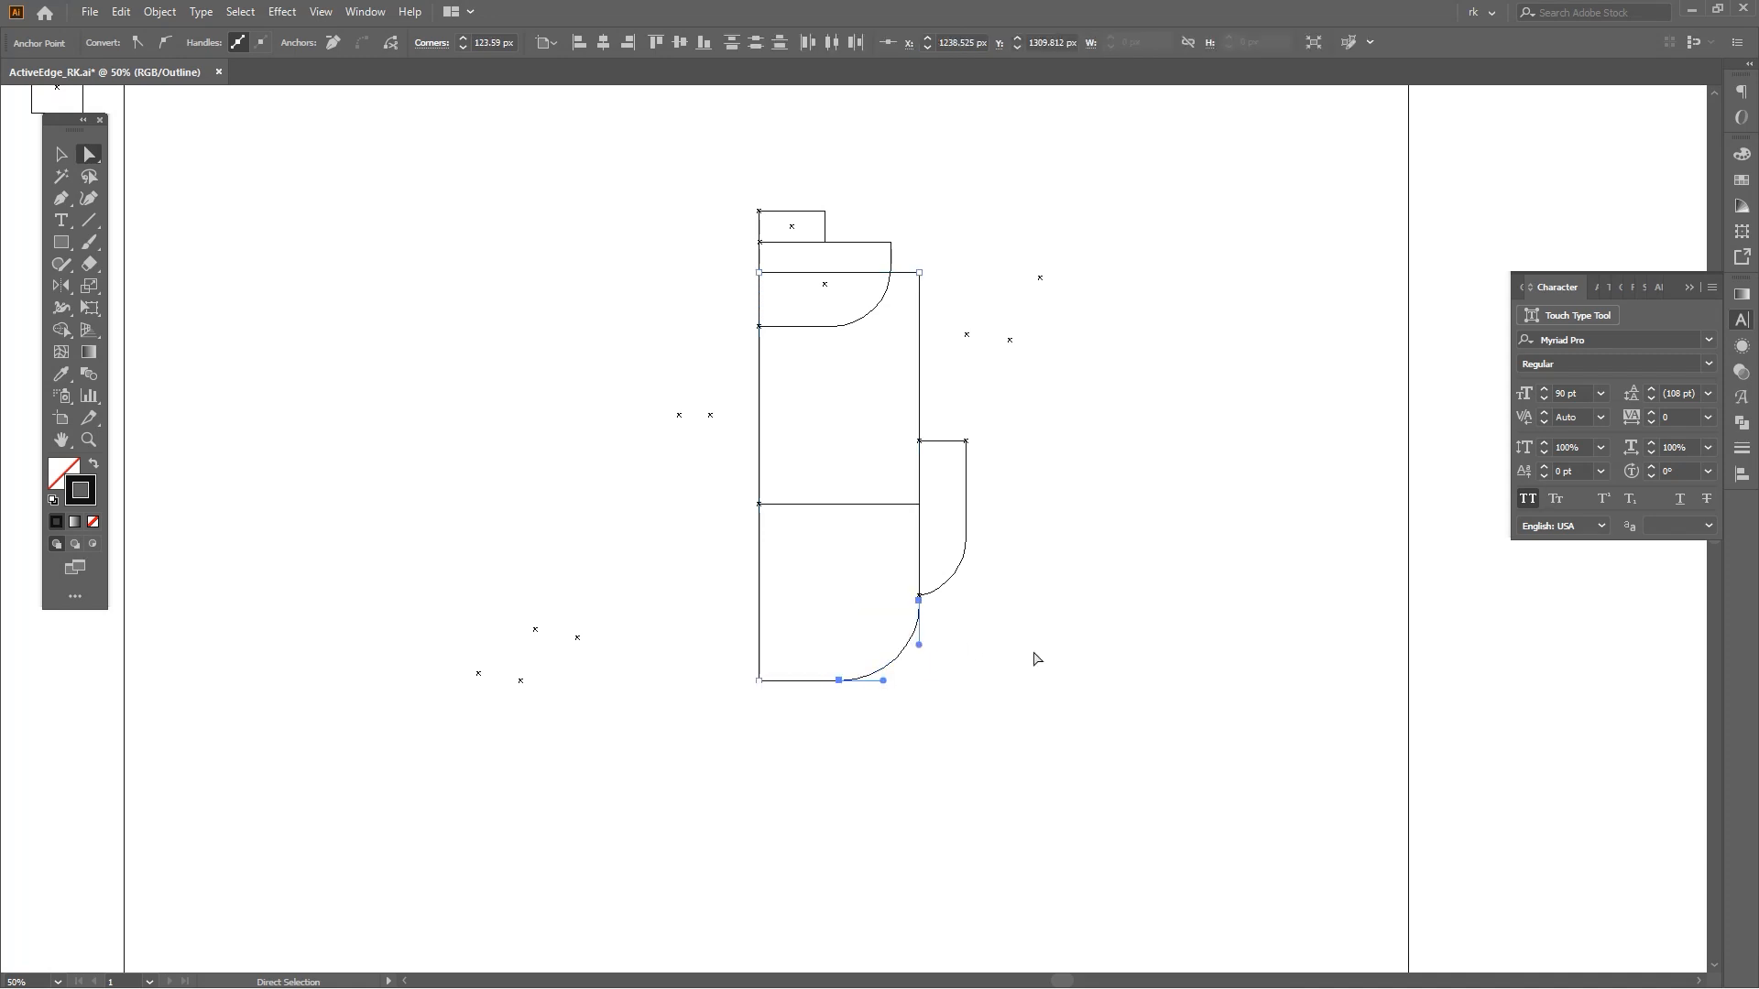
# Switch to Preview mode, select all paths and set their stroke weight to 12 pt.
pyautogui.press('v')
pyautogui.click(1017, 689)
pyautogui.press('space')
pyautogui.moveTo(1021, 698); pyautogui.dragTo(1008, 696)
pyautogui.hotkey('ctrl', 'y')
pyautogui.press('v')
pyautogui.moveTo(753, 265); pyautogui.dragTo(752, 264)
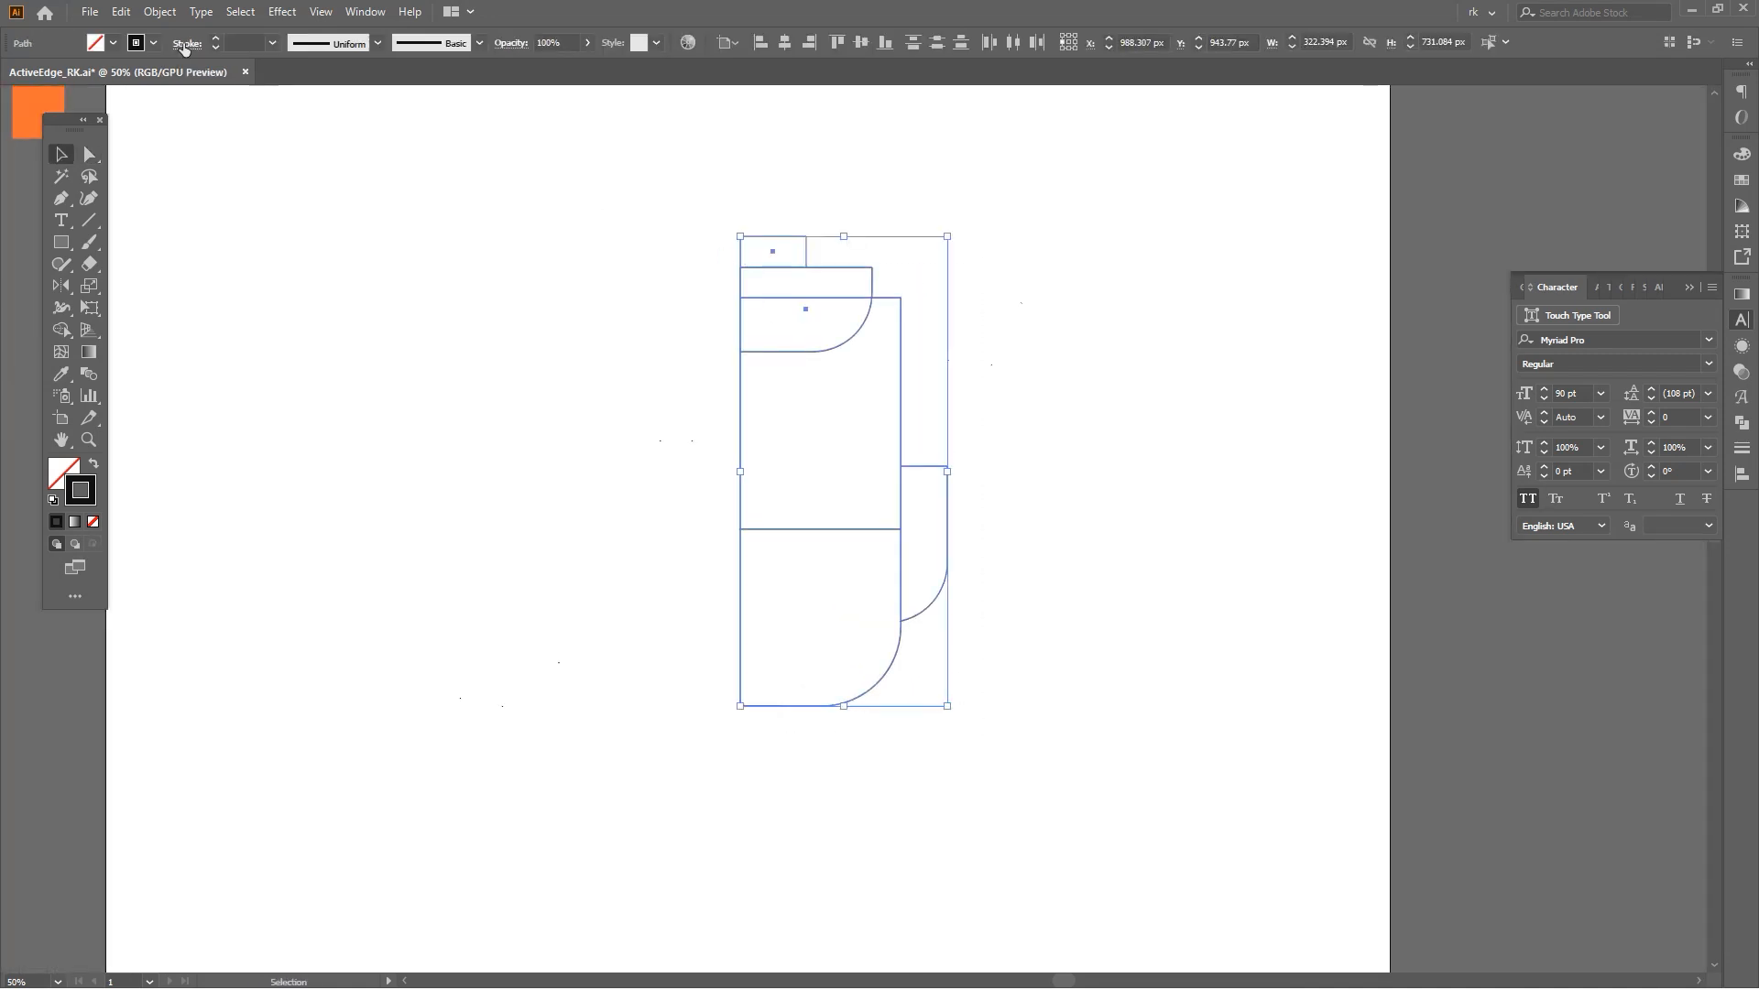
pyautogui.scroll(15, 254, 41)
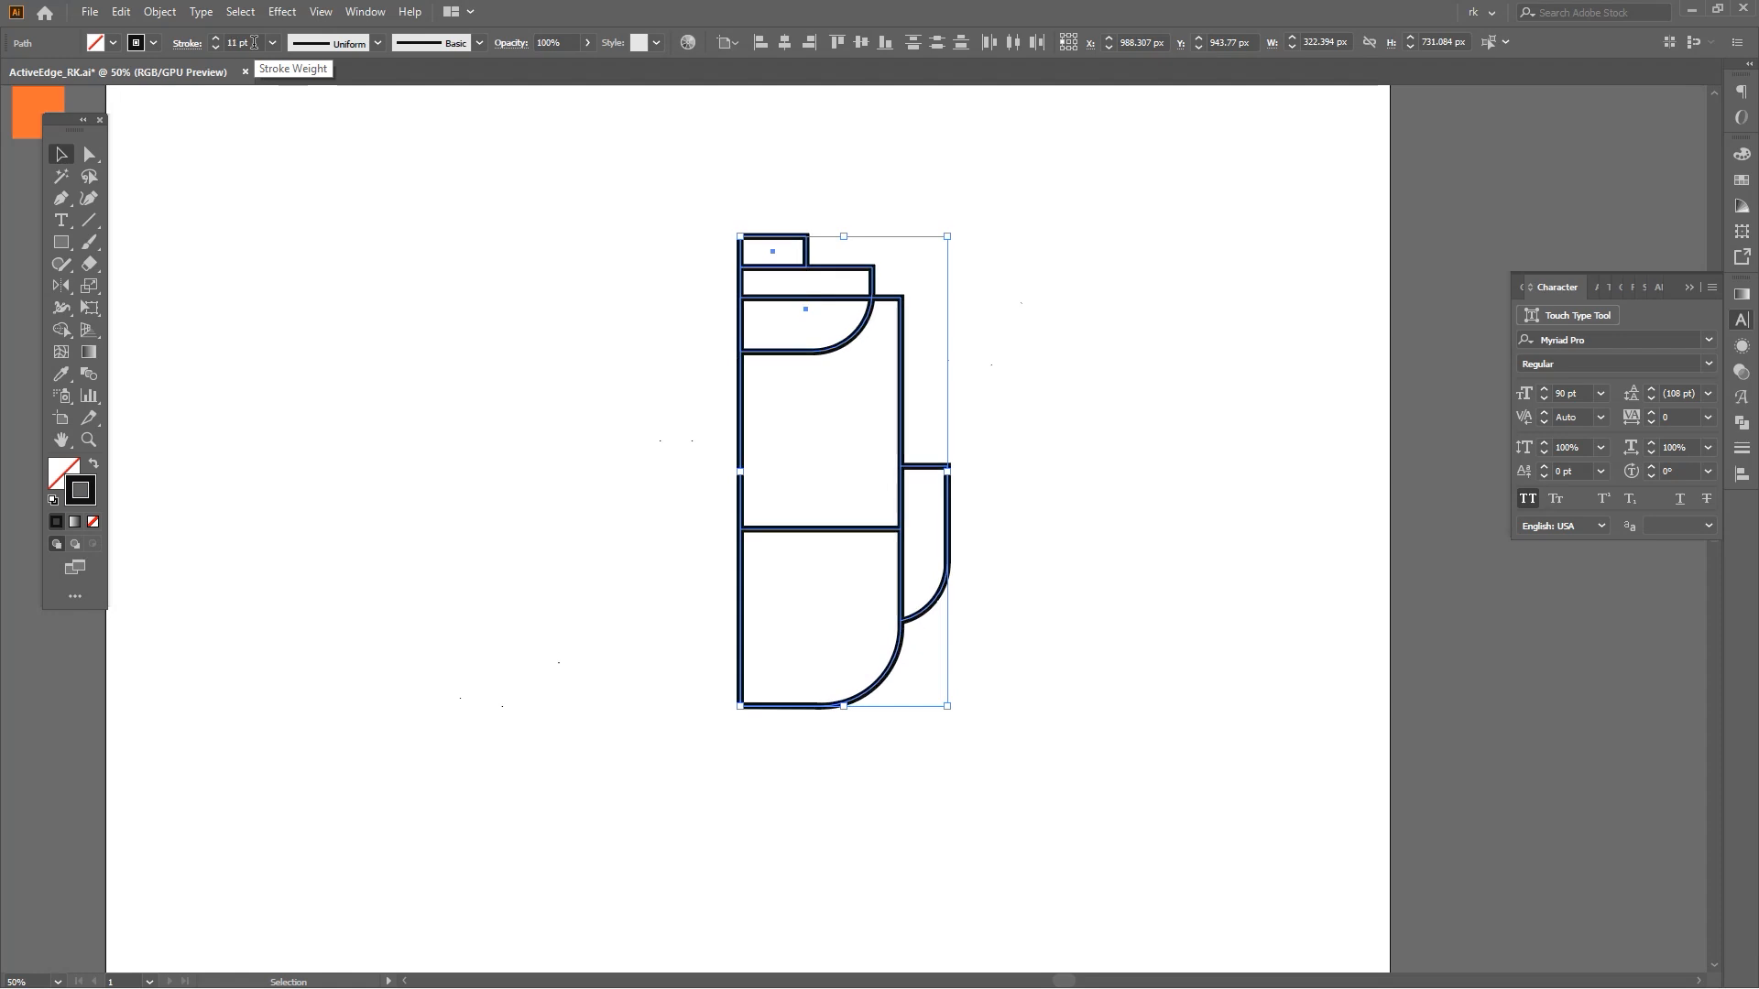
pyautogui.scroll(5, 254, 42)
pyautogui.scroll(-7, 254, 43)
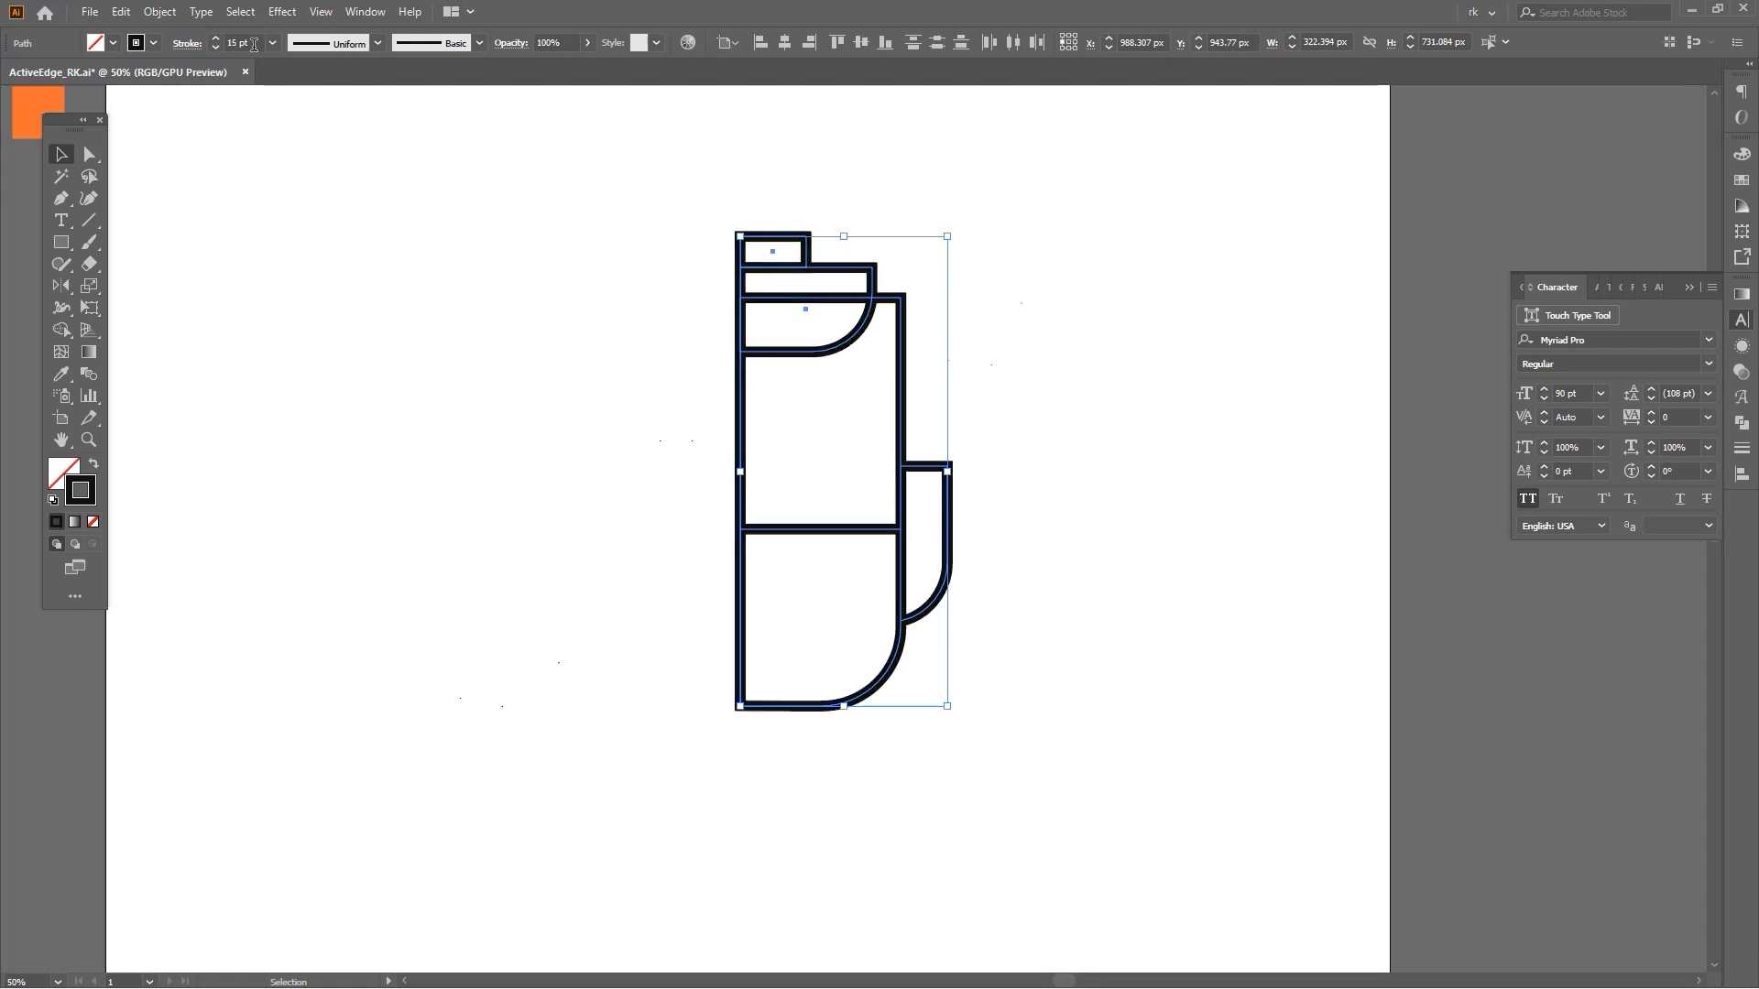
pyautogui.scroll(-1, 253, 43)
pyautogui.click(1019, 687)
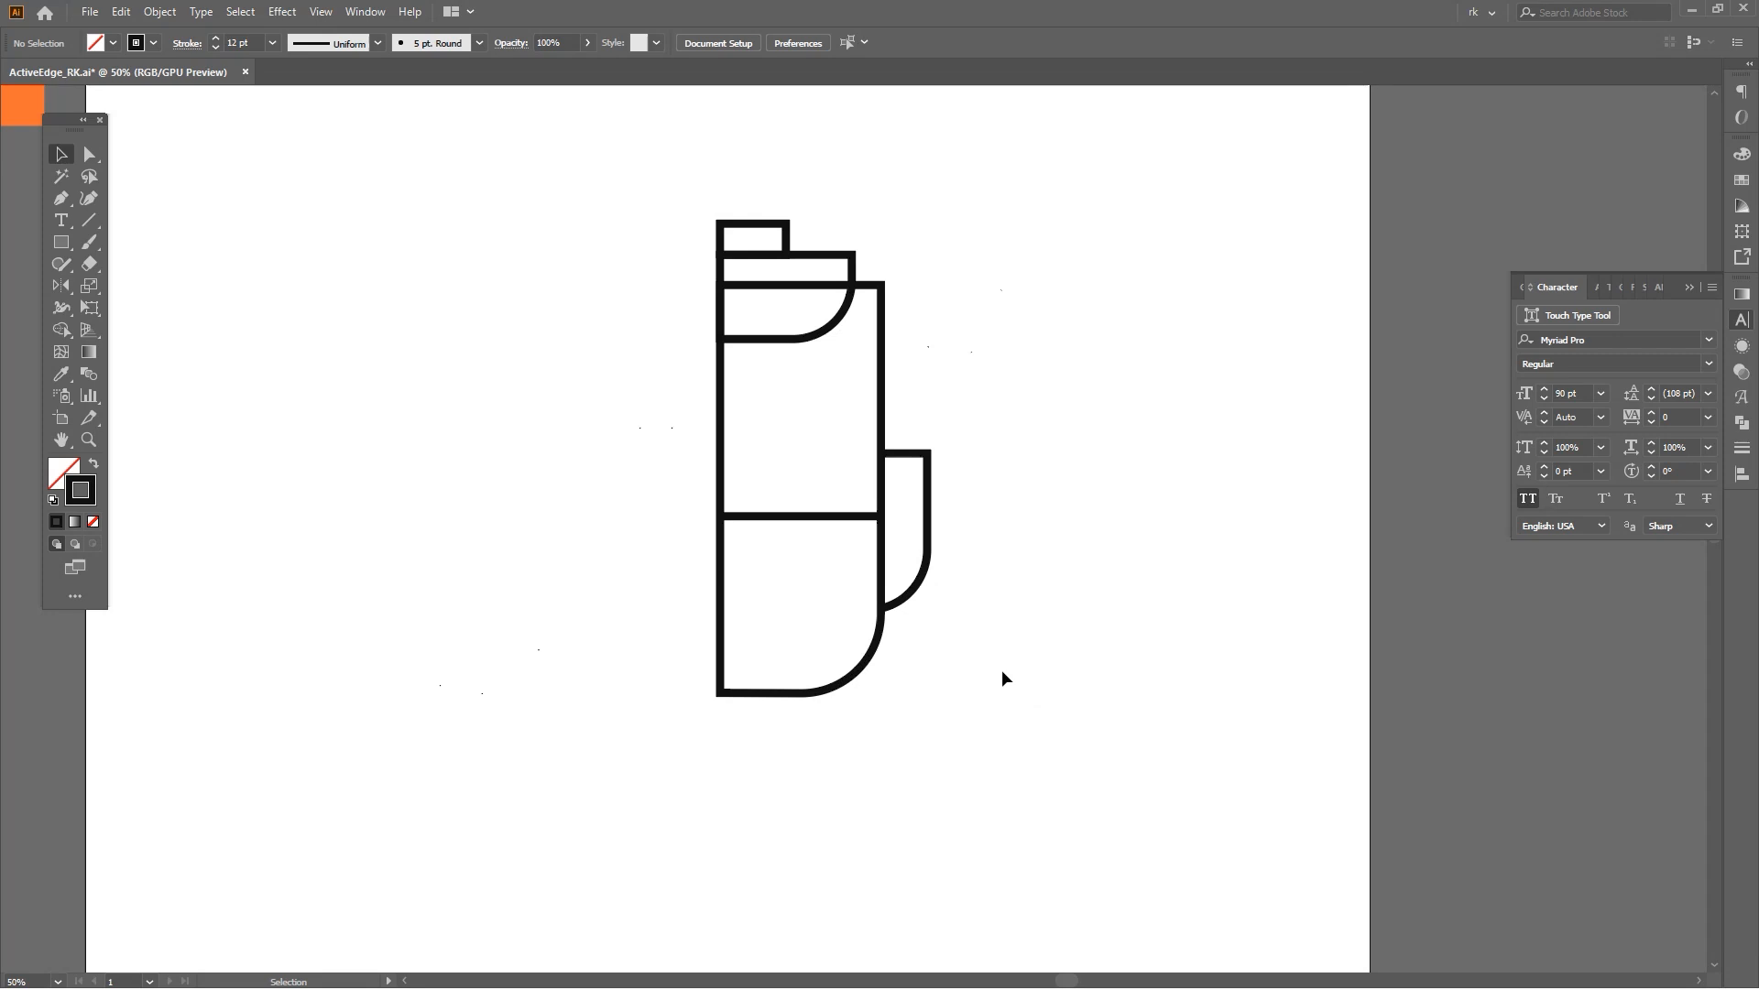
# Reflect a copy of the half backpack vertically to form the symmetrical other half.
pyautogui.scroll(2, 881, 348)
pyautogui.moveTo(871, 271); pyautogui.dragTo(871, 255)
pyautogui.click(864, 397)
pyautogui.moveTo(864, 396); pyautogui.dragTo(861, 438)
pyautogui.scroll(-3, 861, 444)
pyautogui.press('v')
pyautogui.scroll(1, 897, 692)
pyautogui.moveTo(897, 691); pyautogui.dragTo(918, 730)
pyautogui.press('v')
pyautogui.moveTo(929, 760); pyautogui.dragTo(738, 187)
pyautogui.moveTo(824, 300); pyautogui.dragTo(867, 343)
pyautogui.press('o')
pyautogui.scroll(3, 751, 261)
pyautogui.click(748, 281)
pyautogui.scroll(-3, 847, 424)
pyautogui.moveTo(848, 429); pyautogui.dragTo(878, 529)
pyautogui.press('v')
# Shorten the top edge of the mirrored body half by moving its anchor toward the center.
pyautogui.scroll(3, 878, 534)
pyautogui.press('a')
pyautogui.click(954, 336)
pyautogui.moveTo(955, 328); pyautogui.dragTo(773, 373)
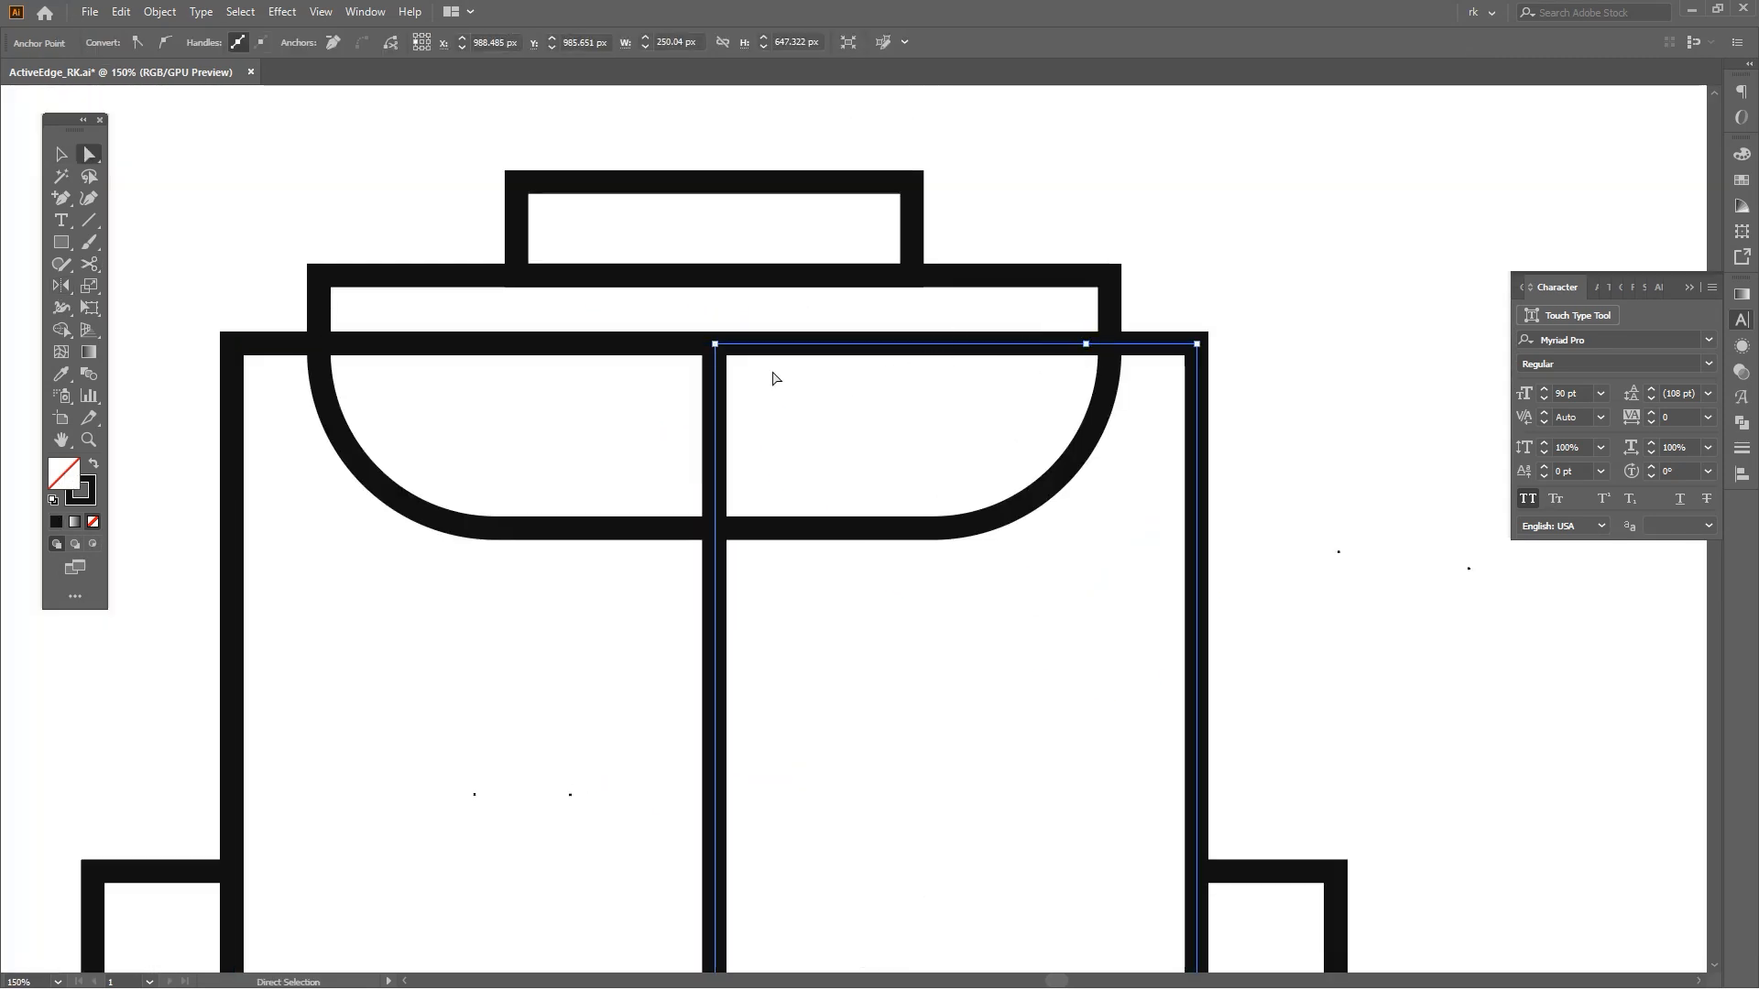
pyautogui.moveTo(1087, 347); pyautogui.dragTo(1025, 345)
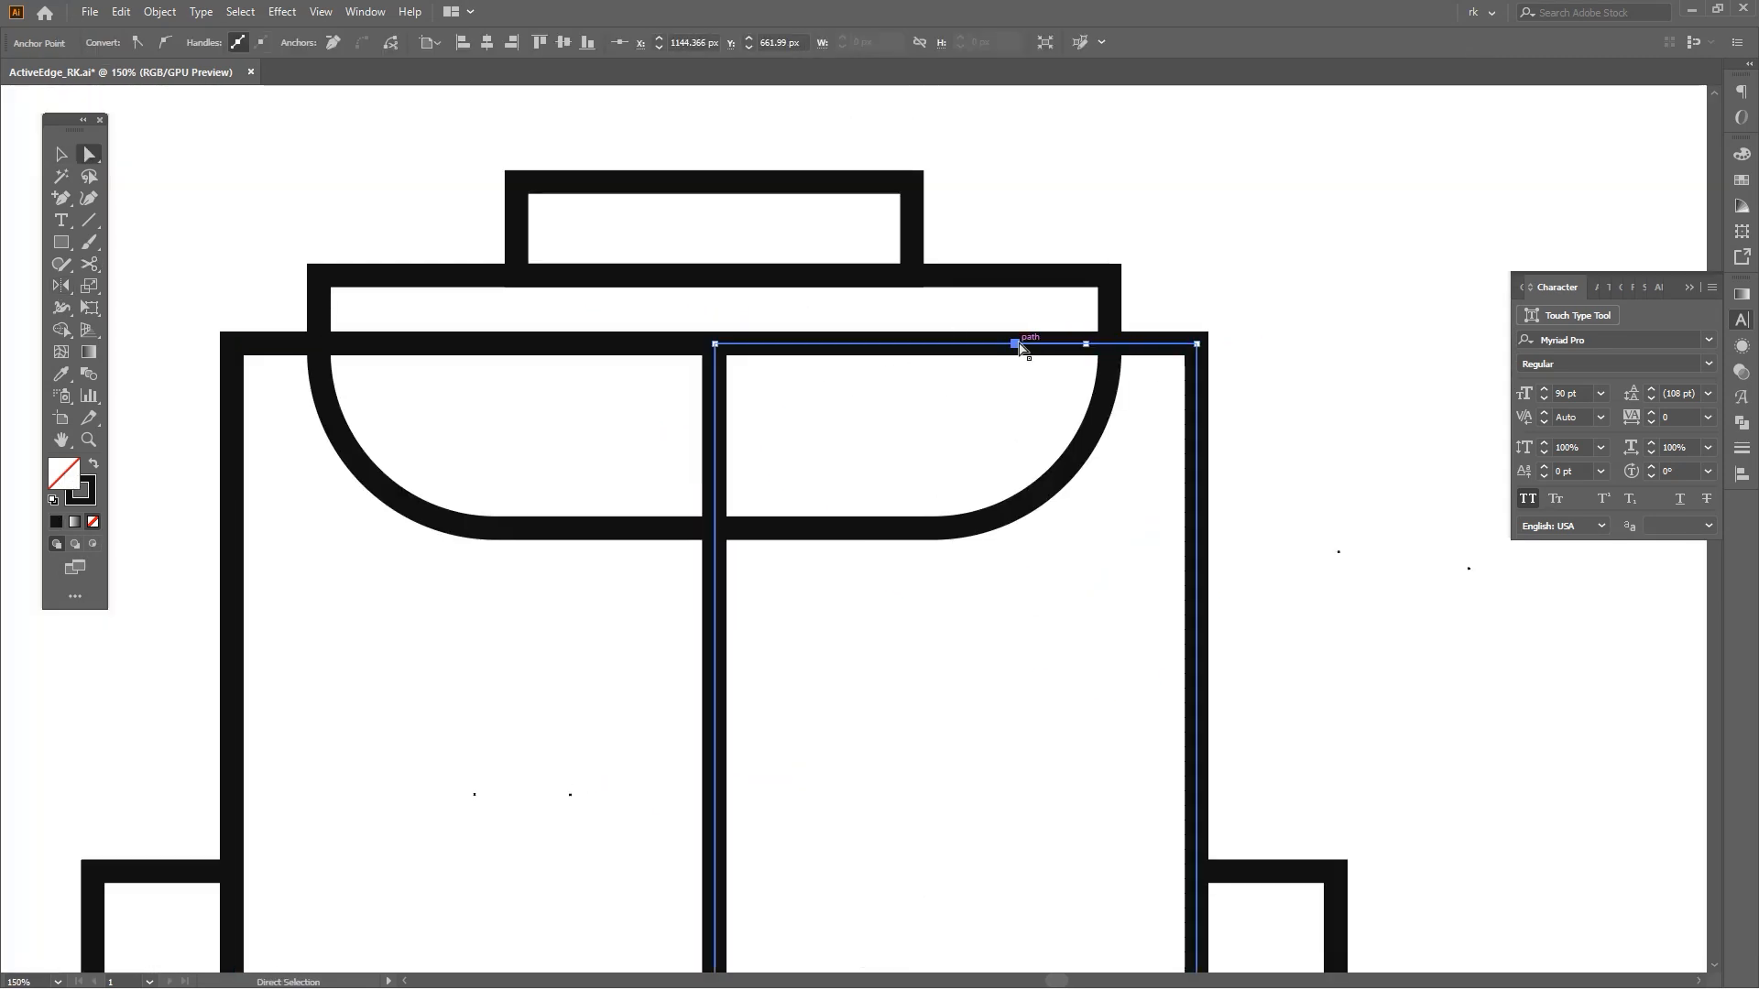
pyautogui.press('Delete')
pyautogui.hotkey('ctrl', 'z')
pyautogui.hotkey('ctrl', 'z')
pyautogui.hotkey('ctrl', 'z')
pyautogui.moveTo(1021, 344); pyautogui.dragTo(857, 344)
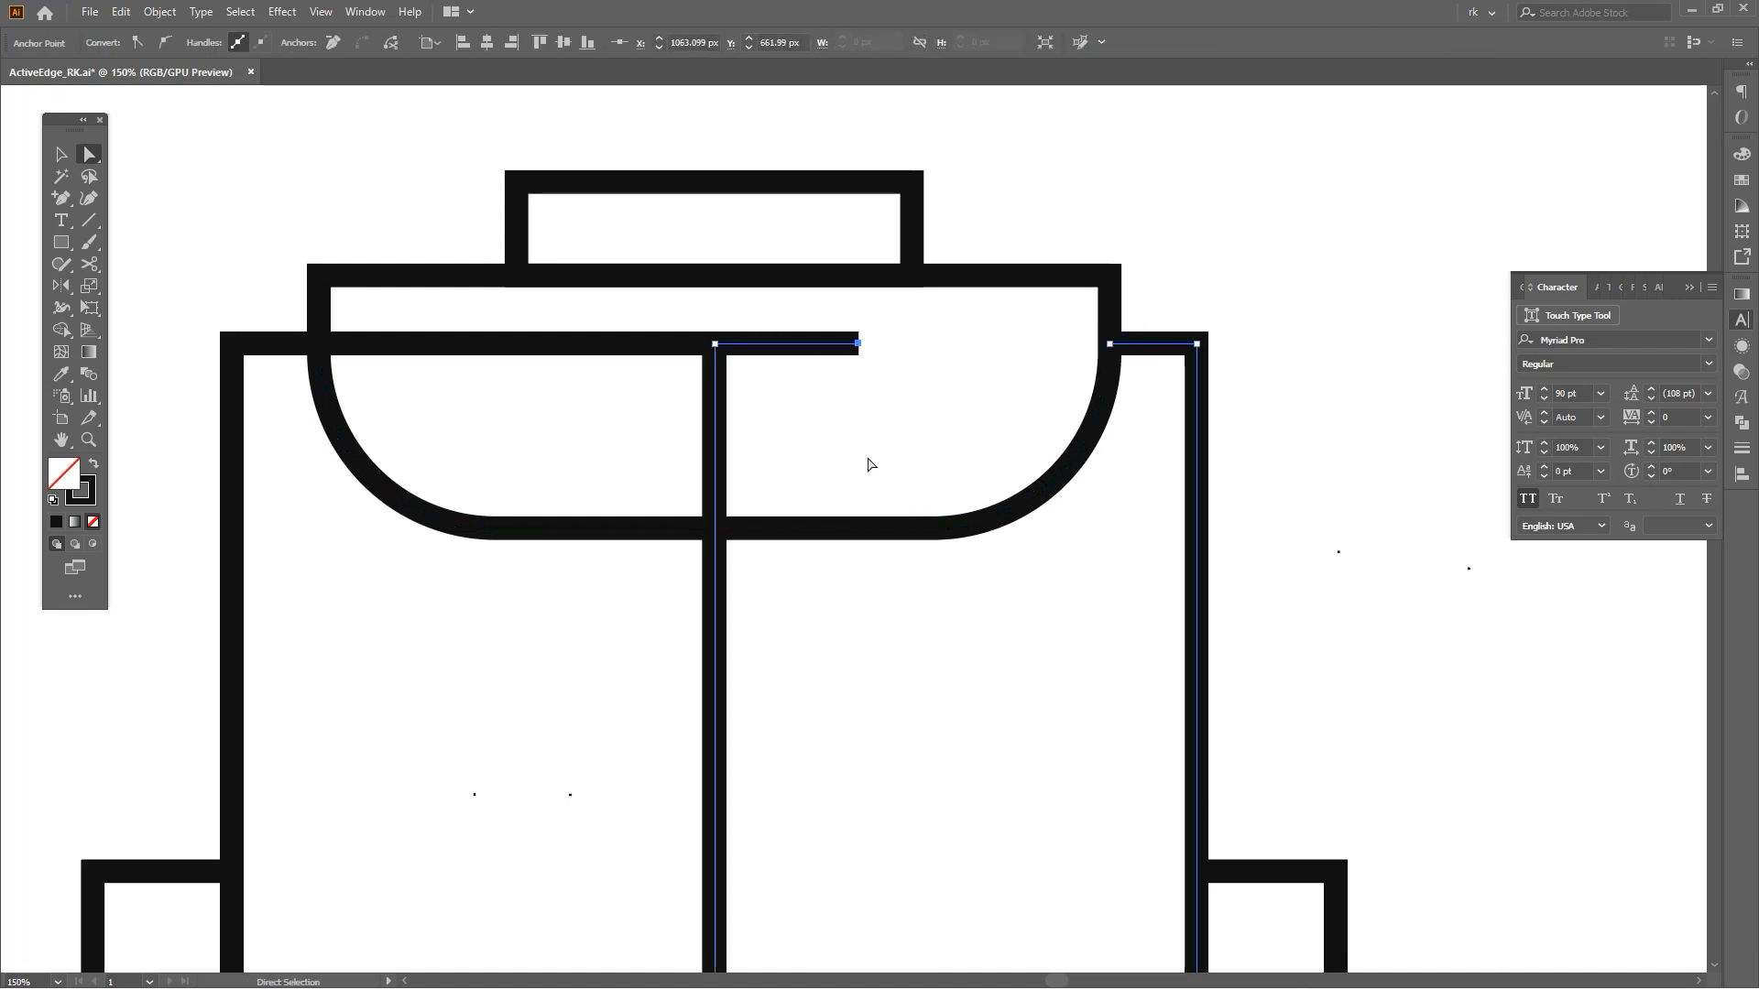
# Delete the body-top segments and center-line top that overlap inside the flap.
pyautogui.moveTo(703, 444)
pyautogui.mouseDown()
pyautogui.moveTo(663, 415)
pyautogui.moveTo(678, 461)
pyautogui.mouseUp()
pyautogui.click(771, 399)
pyautogui.hotkey('shift', 'e')
pyautogui.press('a')
pyautogui.press('Delete')
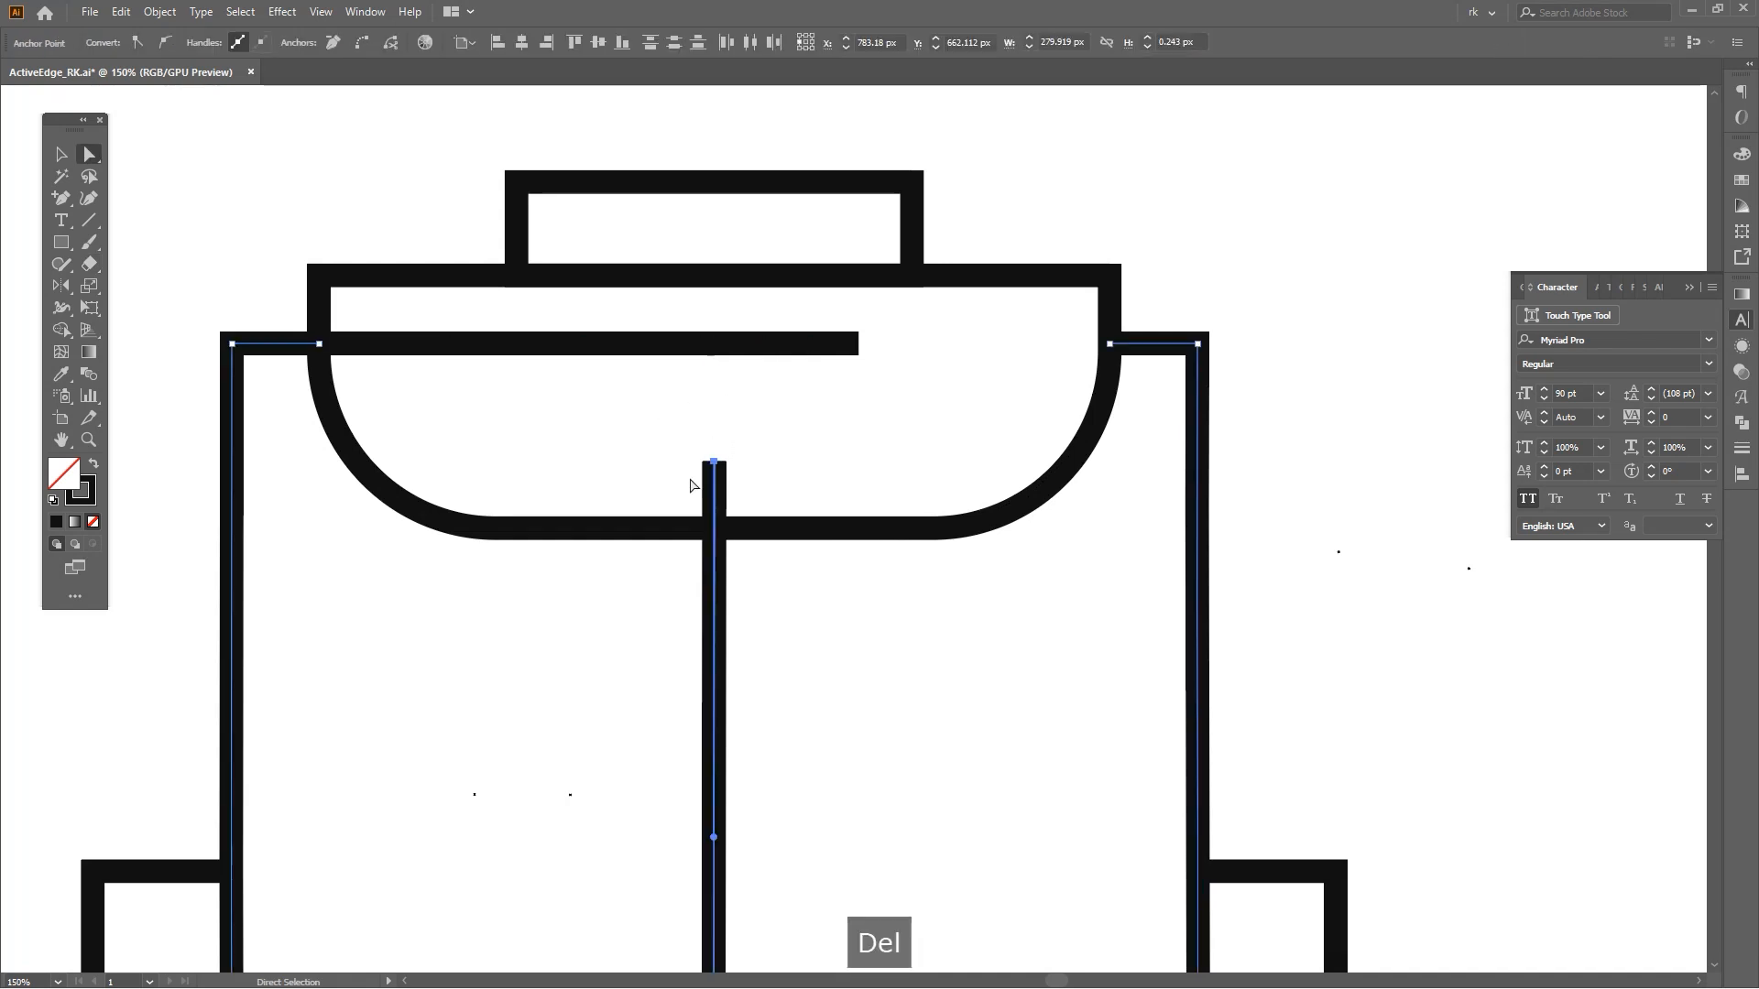
pyautogui.moveTo(717, 529); pyautogui.dragTo(717, 529)
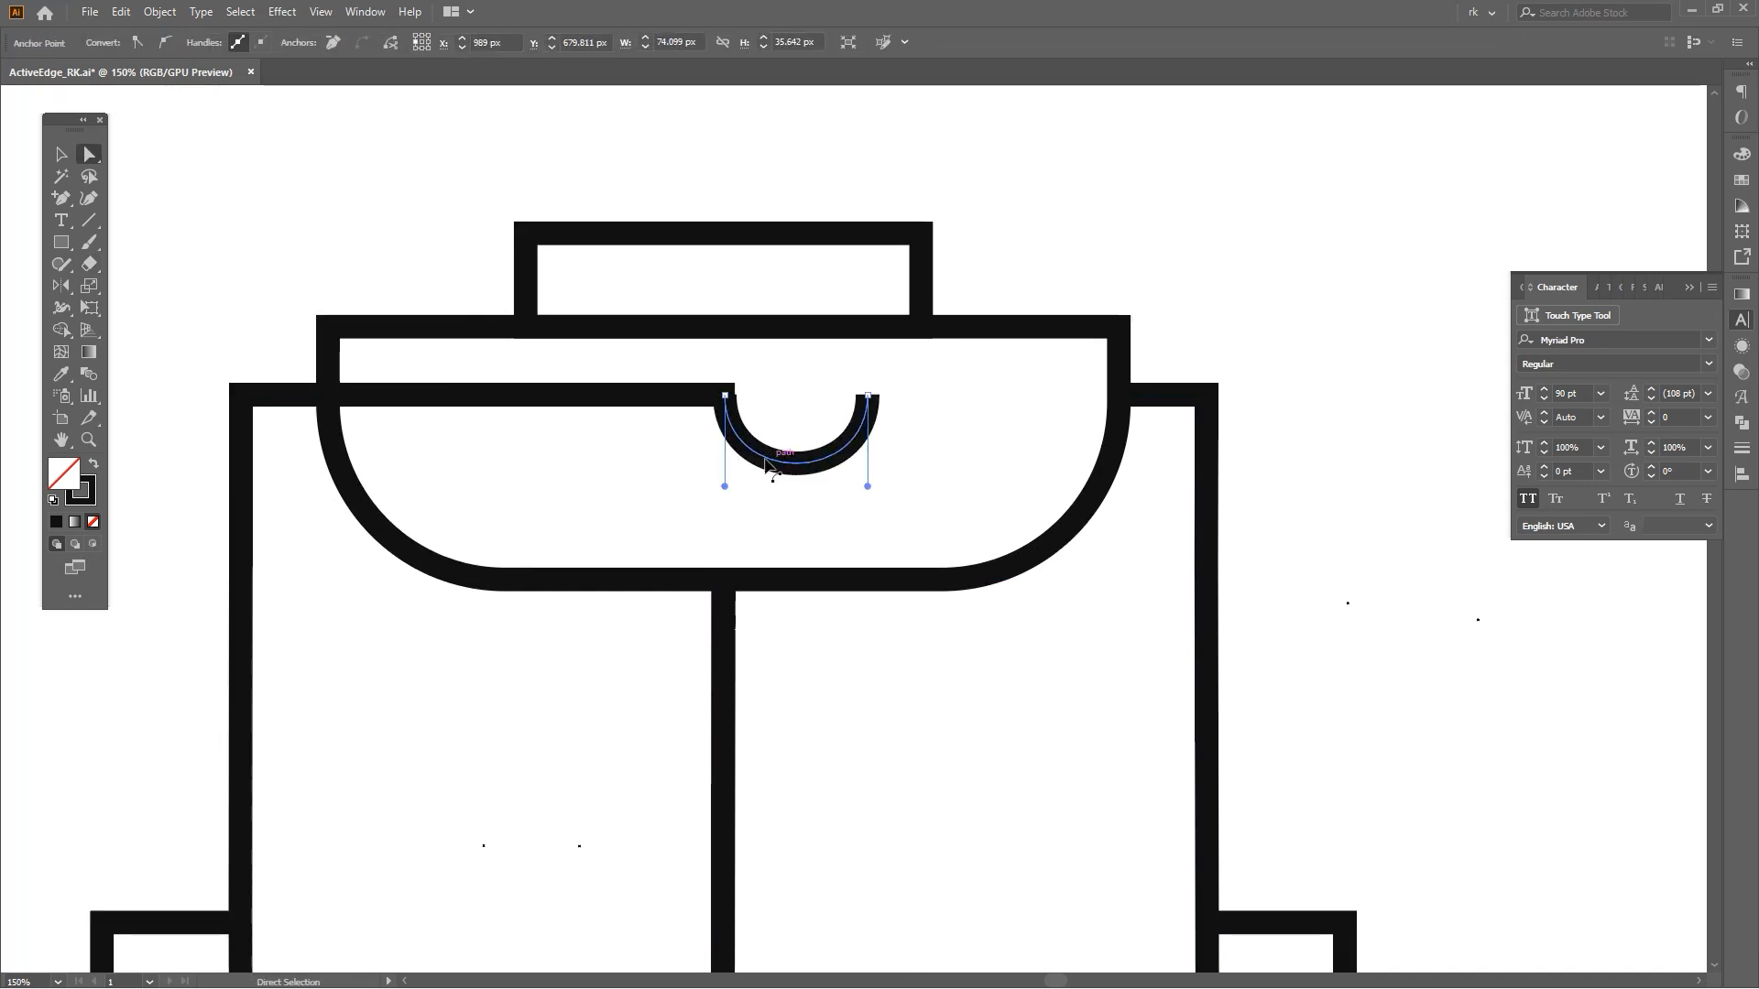
pyautogui.press('Delete')
pyautogui.click(699, 404)
pyautogui.moveTo(699, 404); pyautogui.dragTo(675, 464)
pyautogui.hotkey('ctrl', 'z')
pyautogui.moveTo(724, 397); pyautogui.dragTo(726, 440)
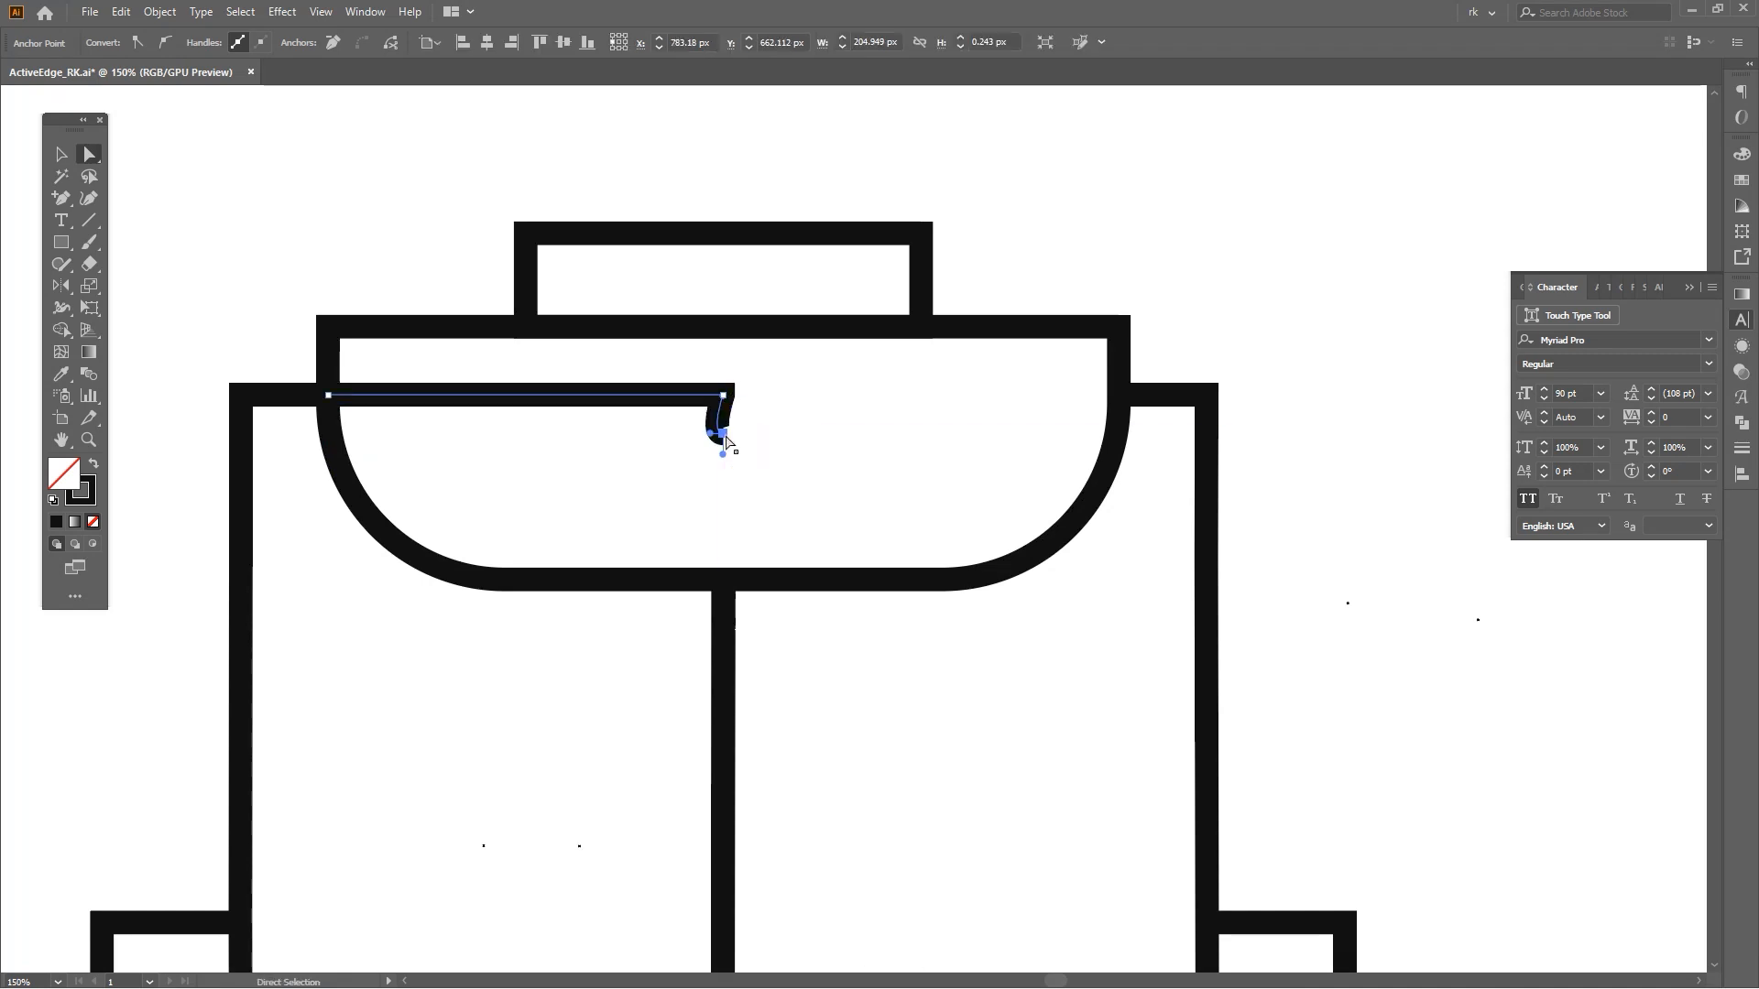
pyautogui.press('Delete')
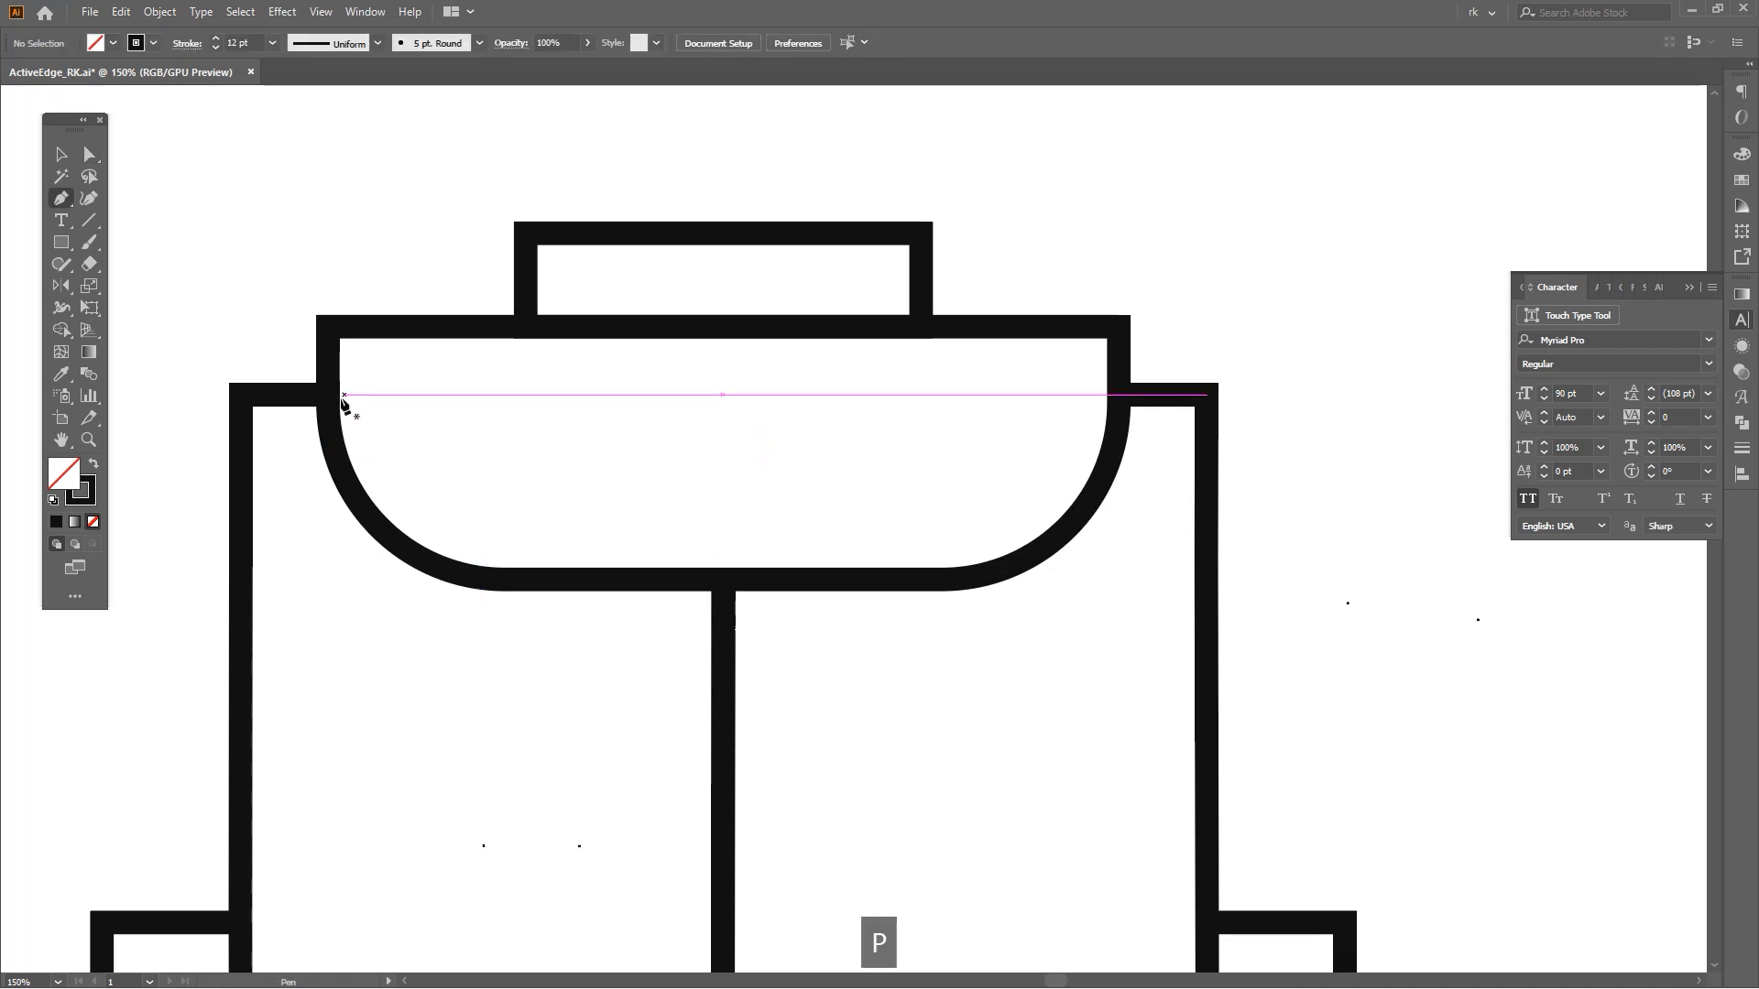
# Draw a horizontal strap line across the inside of the flap with the Pen tool.
pyautogui.keyDown('shift'); pyautogui.click(1053, 395); pyautogui.keyUp('shift')
pyautogui.press('space')
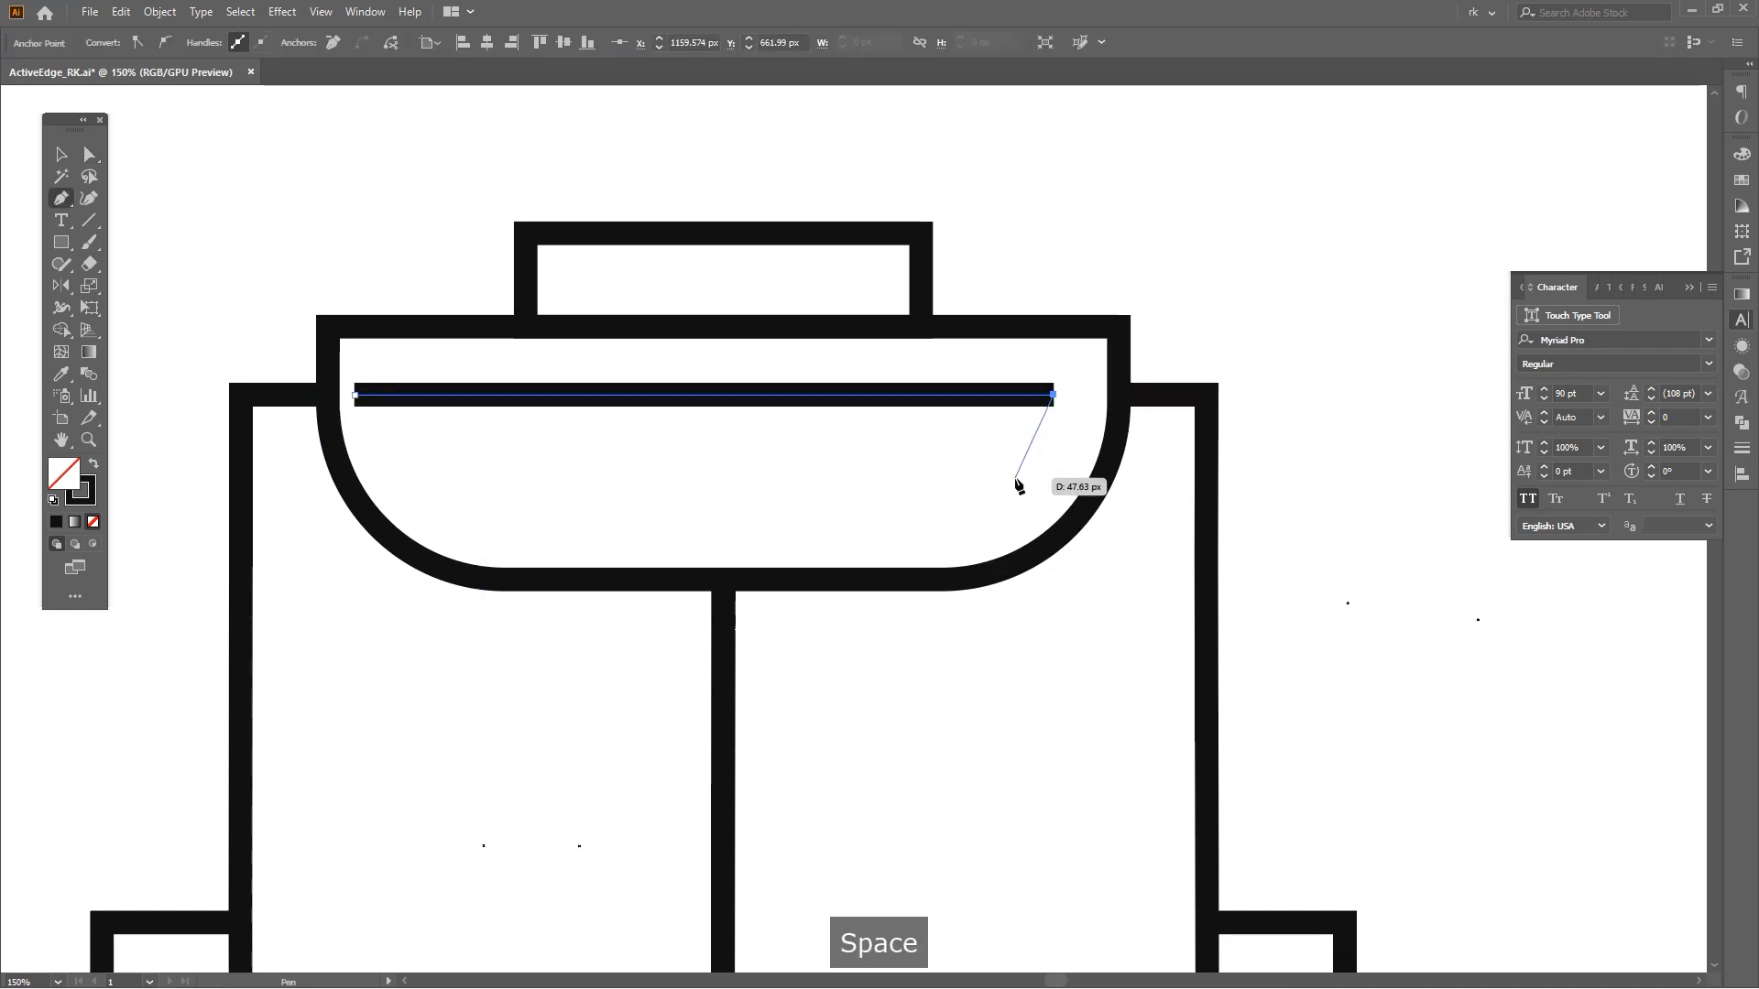
pyautogui.press('space')
pyautogui.moveTo(990, 480); pyautogui.dragTo(1008, 469)
pyautogui.press('v')
pyautogui.click(1005, 469)
# Shorten the strap line from its left end and center it horizontally with the top handle.
pyautogui.press('a')
pyautogui.moveTo(373, 384); pyautogui.dragTo(556, 384)
pyautogui.press('space')
pyautogui.press('v')
pyautogui.keyDown('shift'); pyautogui.click(889, 223); pyautogui.keyUp('shift')
pyautogui.click(889, 210)
pyautogui.click(886, 223)
pyautogui.keyDown('shift'); pyautogui.click(882, 384); pyautogui.keyUp('shift')
pyautogui.click(882, 223)
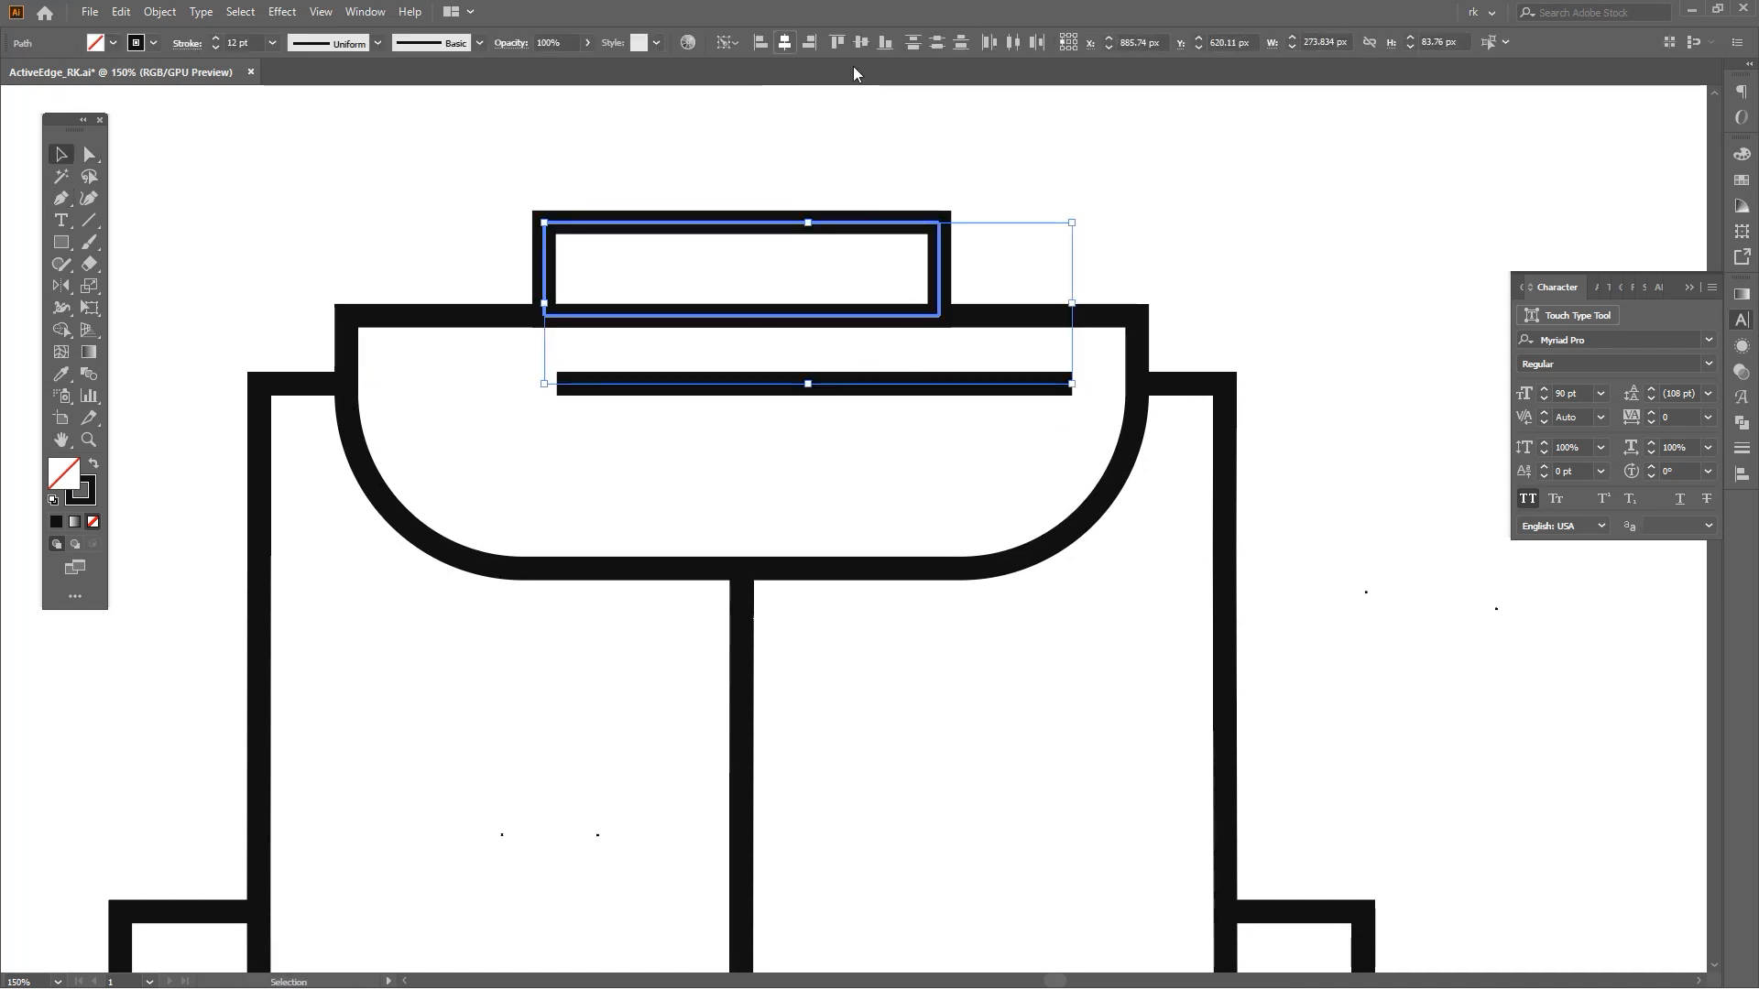
pyautogui.click(784, 42)
# Reposition the strap line inside the flap.
pyautogui.click(1072, 422)
pyautogui.press('v')
pyautogui.click(989, 384)
pyautogui.moveTo(998, 384); pyautogui.dragTo(1039, 384)
pyautogui.press('space')
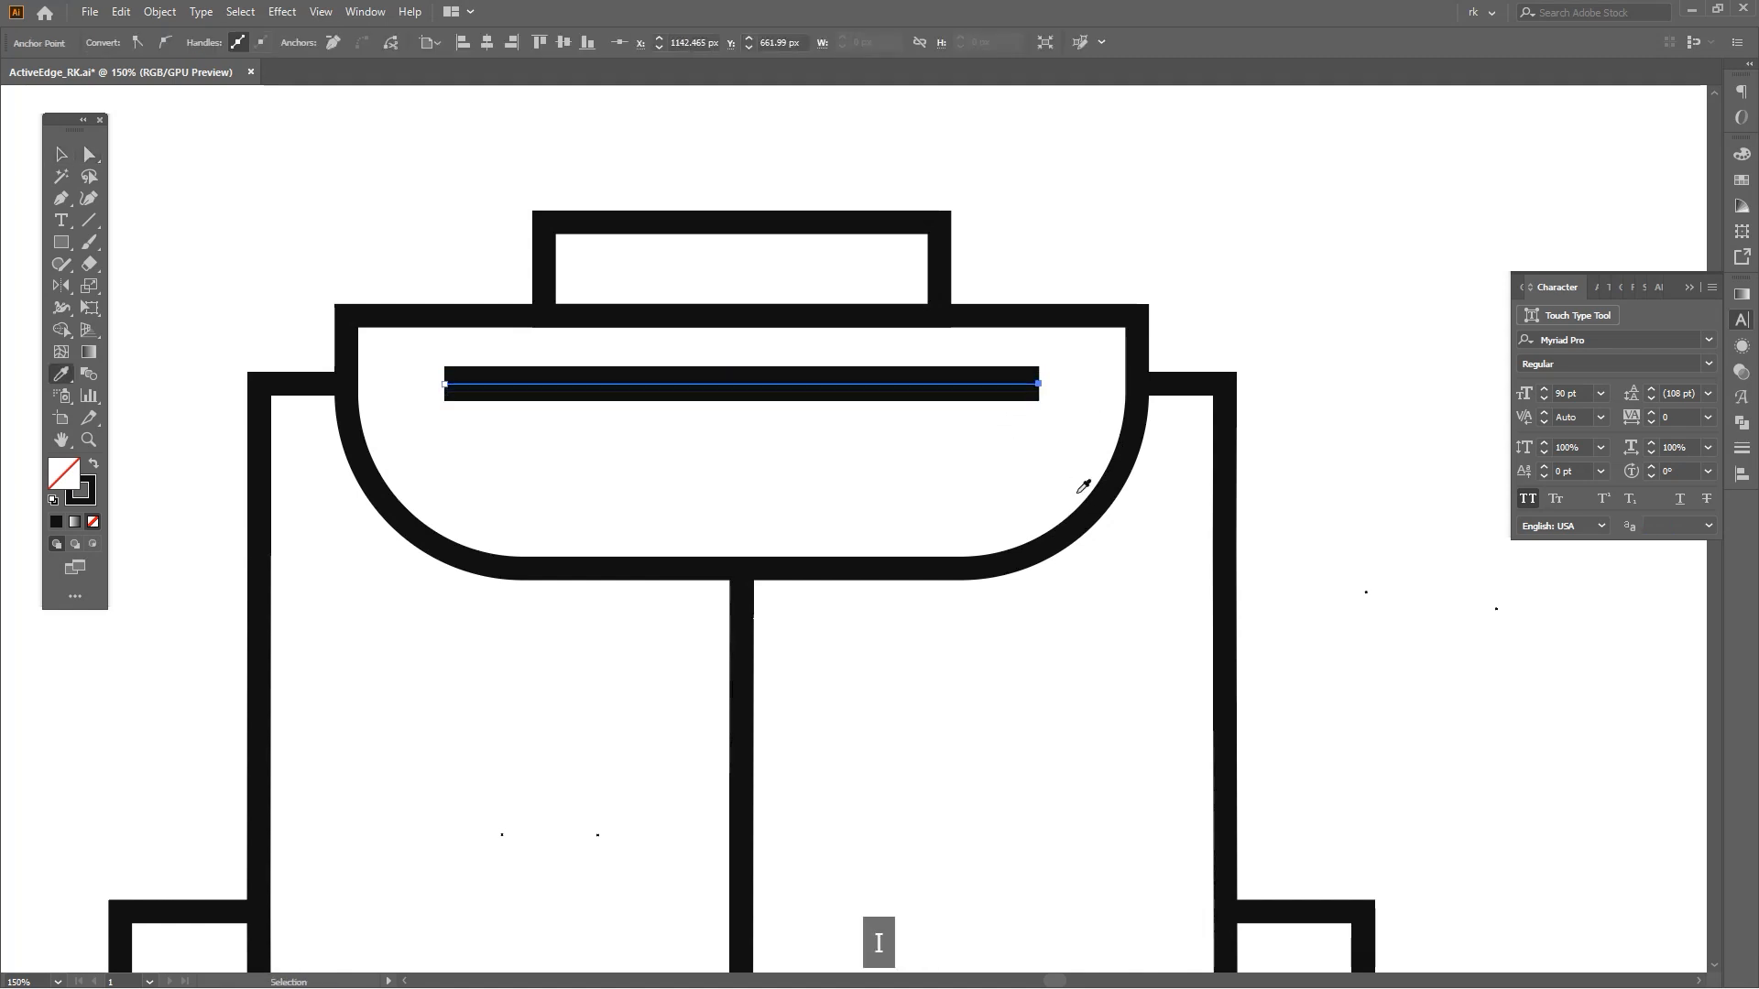
pyautogui.click(1076, 492)
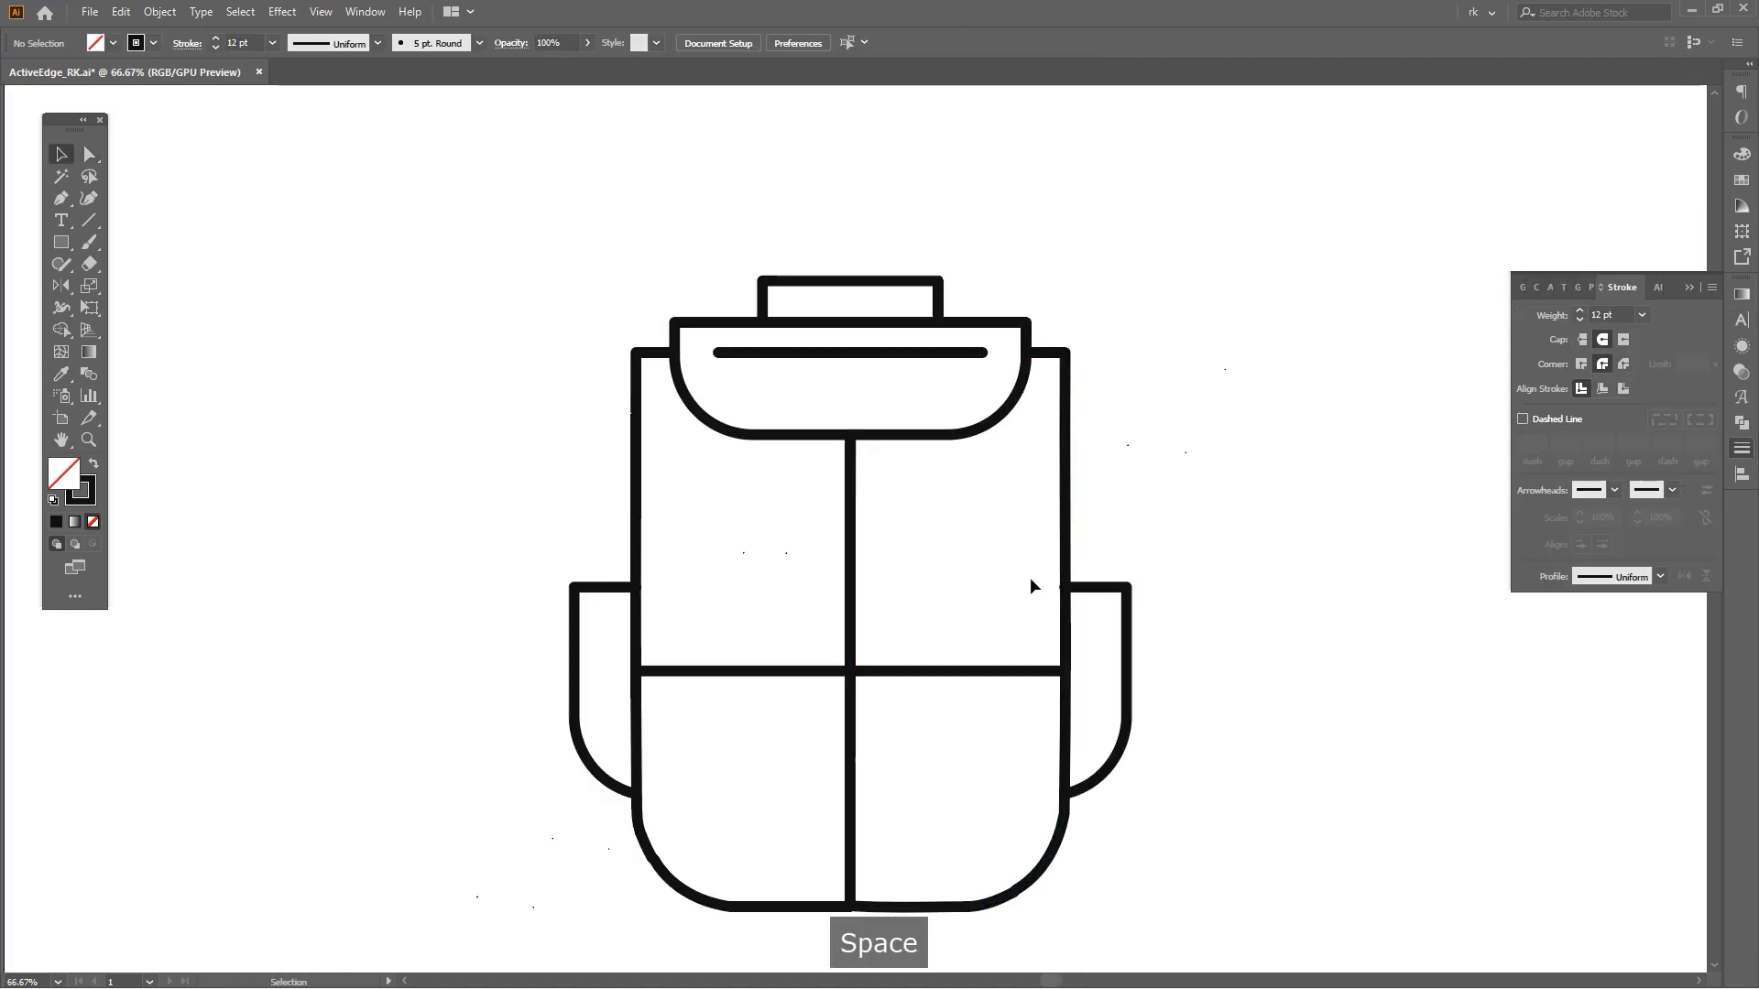
# Nudge an anchor on the flap's lower curve slightly to the right.
pyautogui.scroll(3, 1106, 608)
pyautogui.press('a')
pyautogui.scroll(4, 992, 555)
pyautogui.click(989, 558)
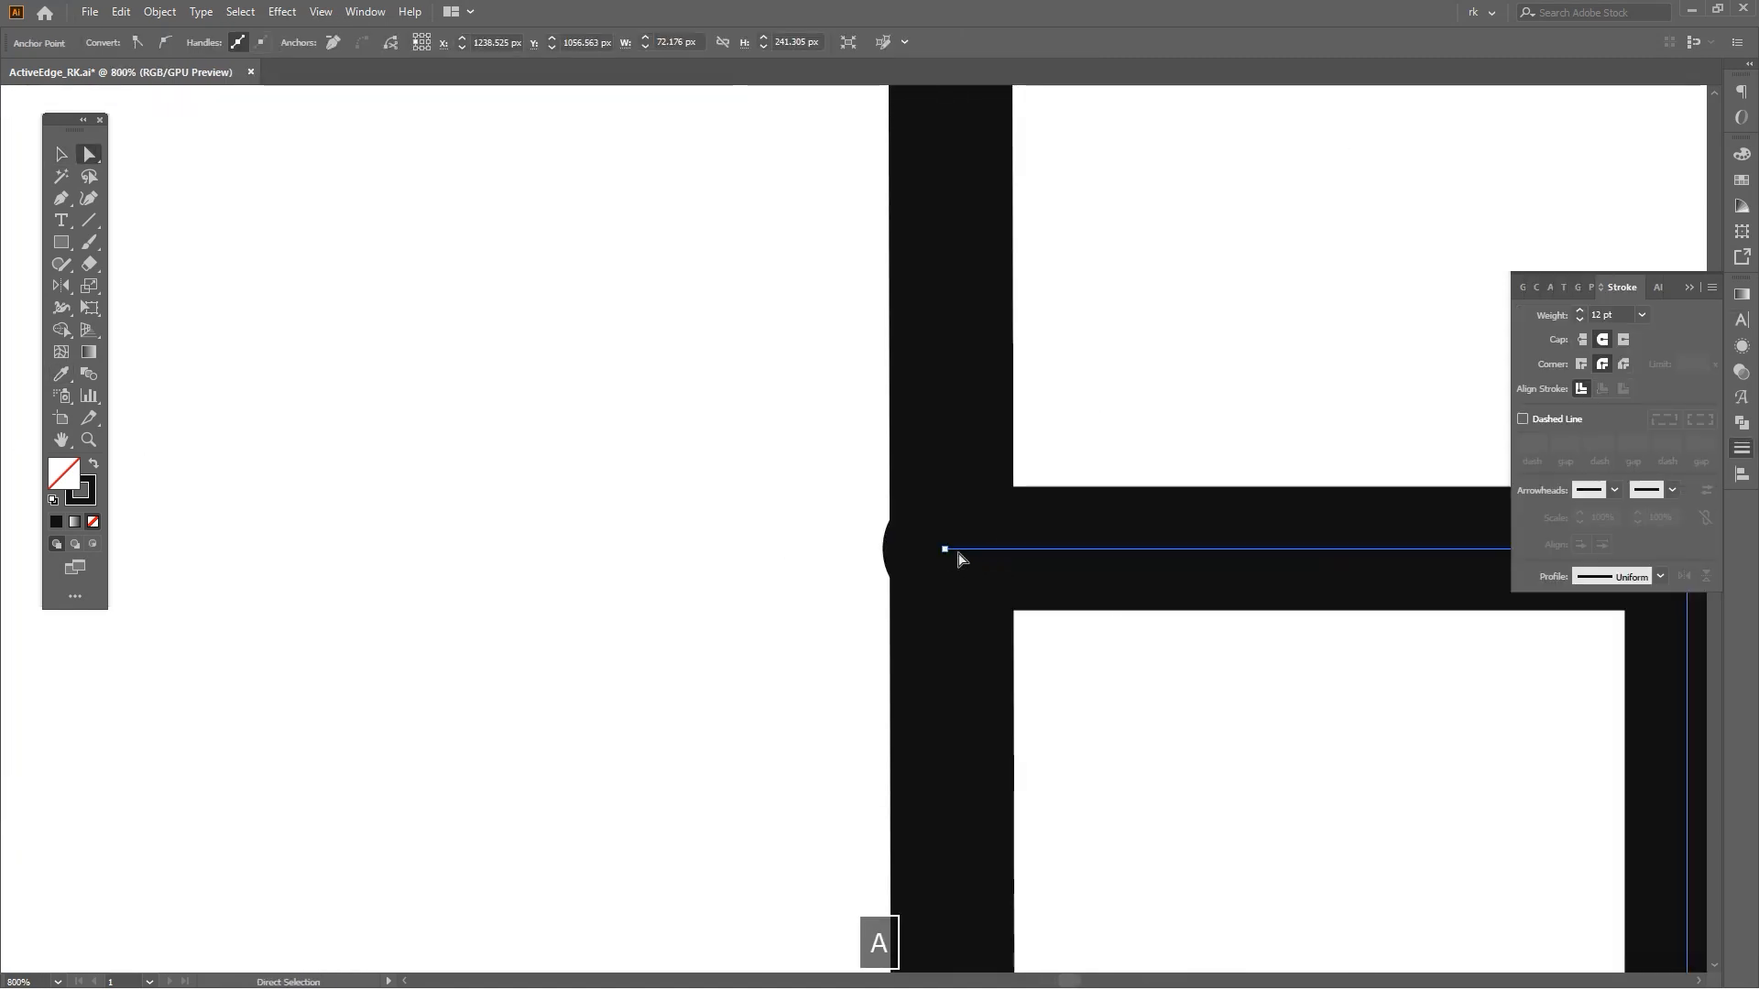
pyautogui.moveTo(945, 549); pyautogui.dragTo(952, 550)
pyautogui.scroll(-4, 991, 546)
pyautogui.click(1111, 488)
pyautogui.scroll(-3, 1112, 488)
pyautogui.press('v')
pyautogui.press('space')
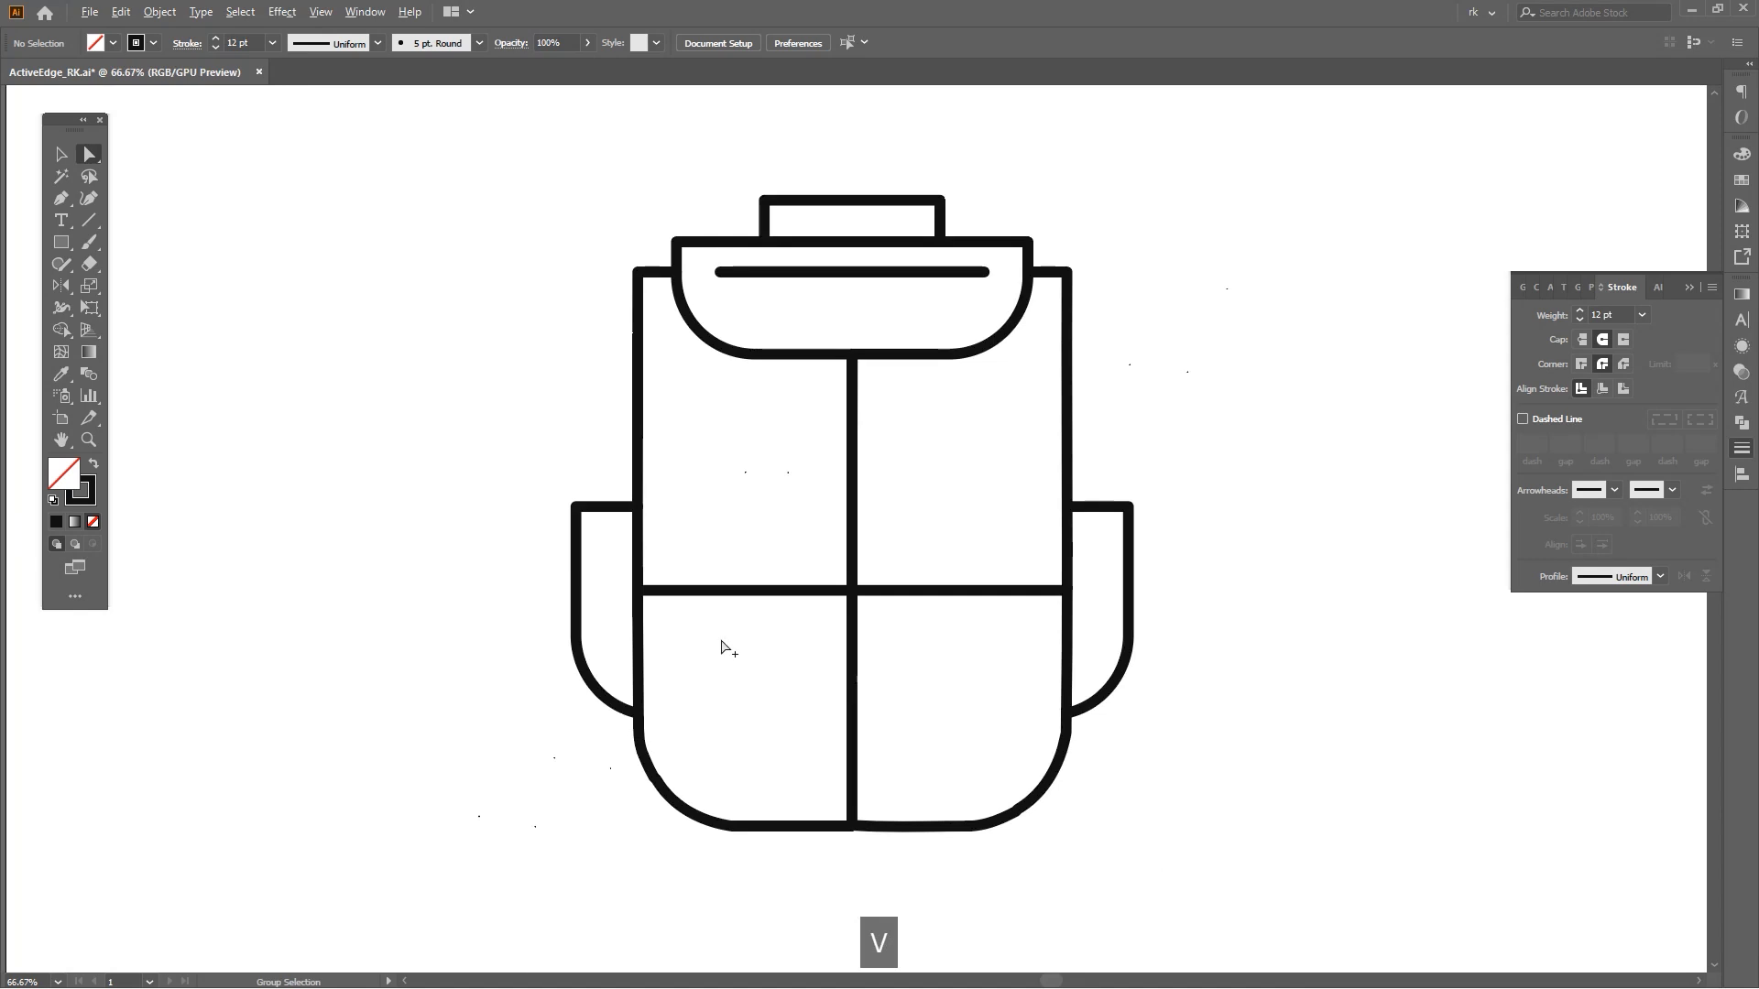
# Zoom in and align the divider line's endpoint with the center line.
pyautogui.scroll(3, 729, 649)
pyautogui.press('a')
pyautogui.scroll(3, 723, 531)
pyautogui.moveTo(701, 430); pyautogui.dragTo(702, 435)
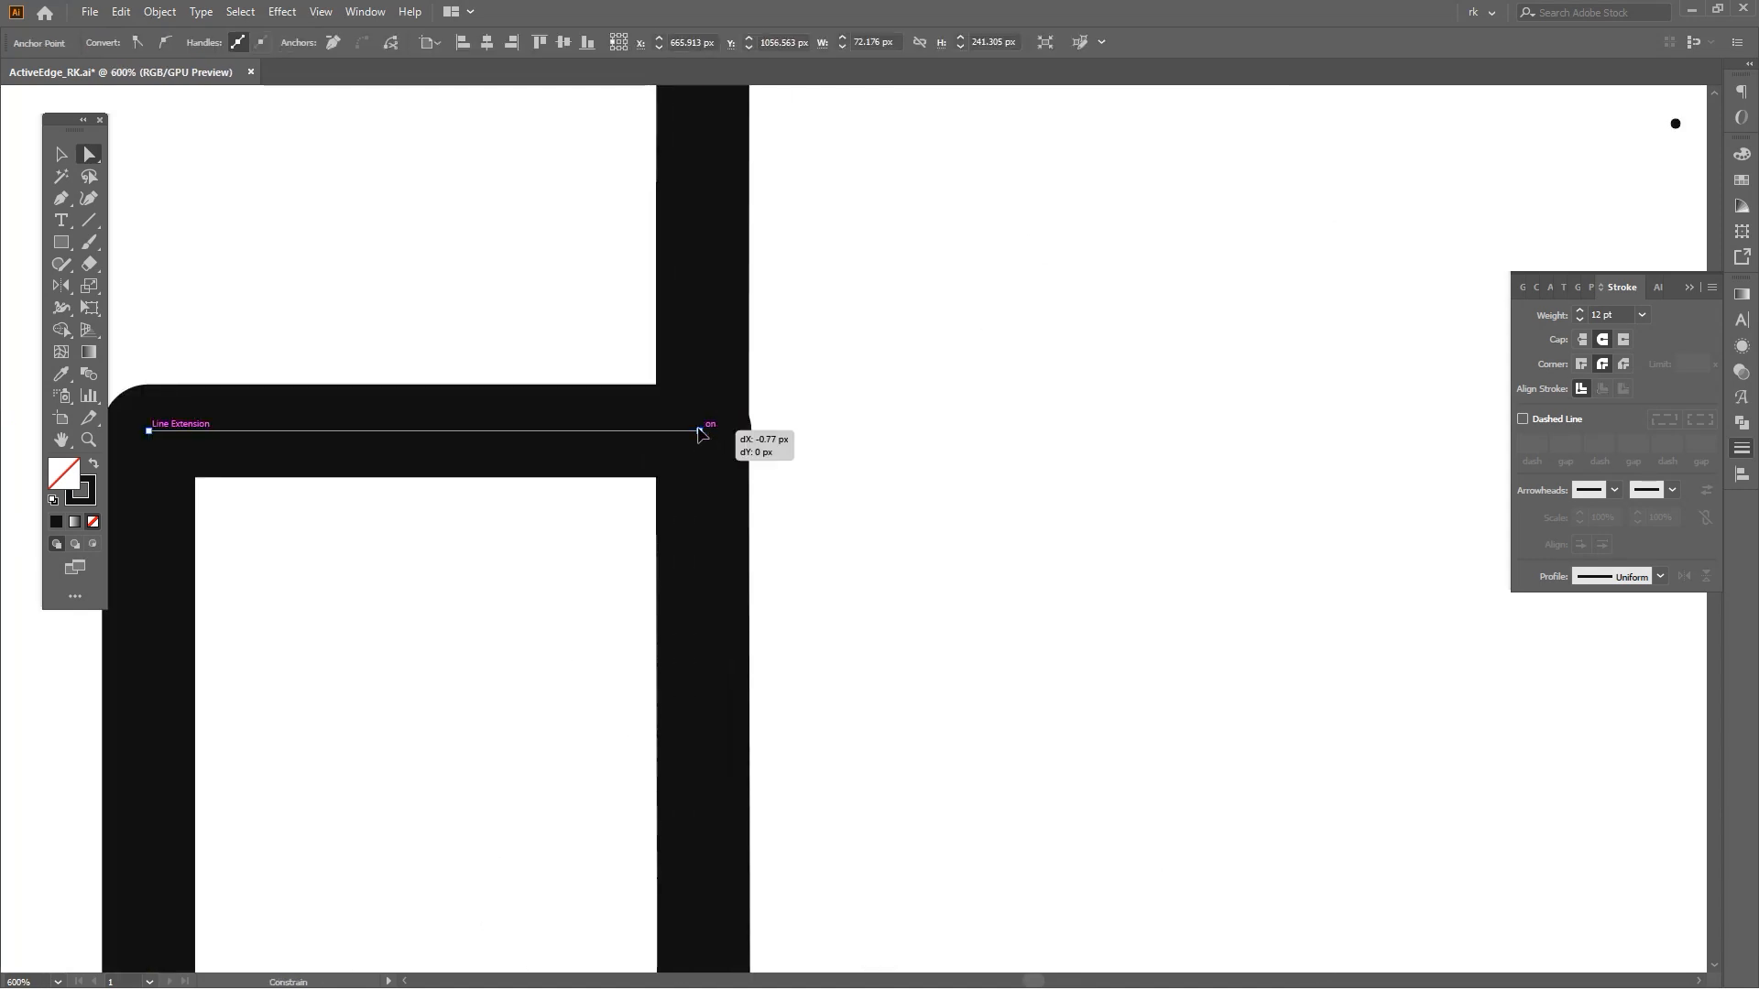
# Try converting the anchor at the divider line's bottom end into a smooth point.
pyautogui.click(894, 470)
pyautogui.scroll(-5, 894, 470)
pyautogui.press('space')
pyautogui.moveTo(1197, 785); pyautogui.dragTo(1005, 533)
pyautogui.press('a')
pyautogui.moveTo(1072, 611); pyautogui.dragTo(970, 721)
pyautogui.scroll(4, 995, 707)
pyautogui.press('space')
pyautogui.scroll(-3, 1049, 687)
pyautogui.scroll(3, 887, 623)
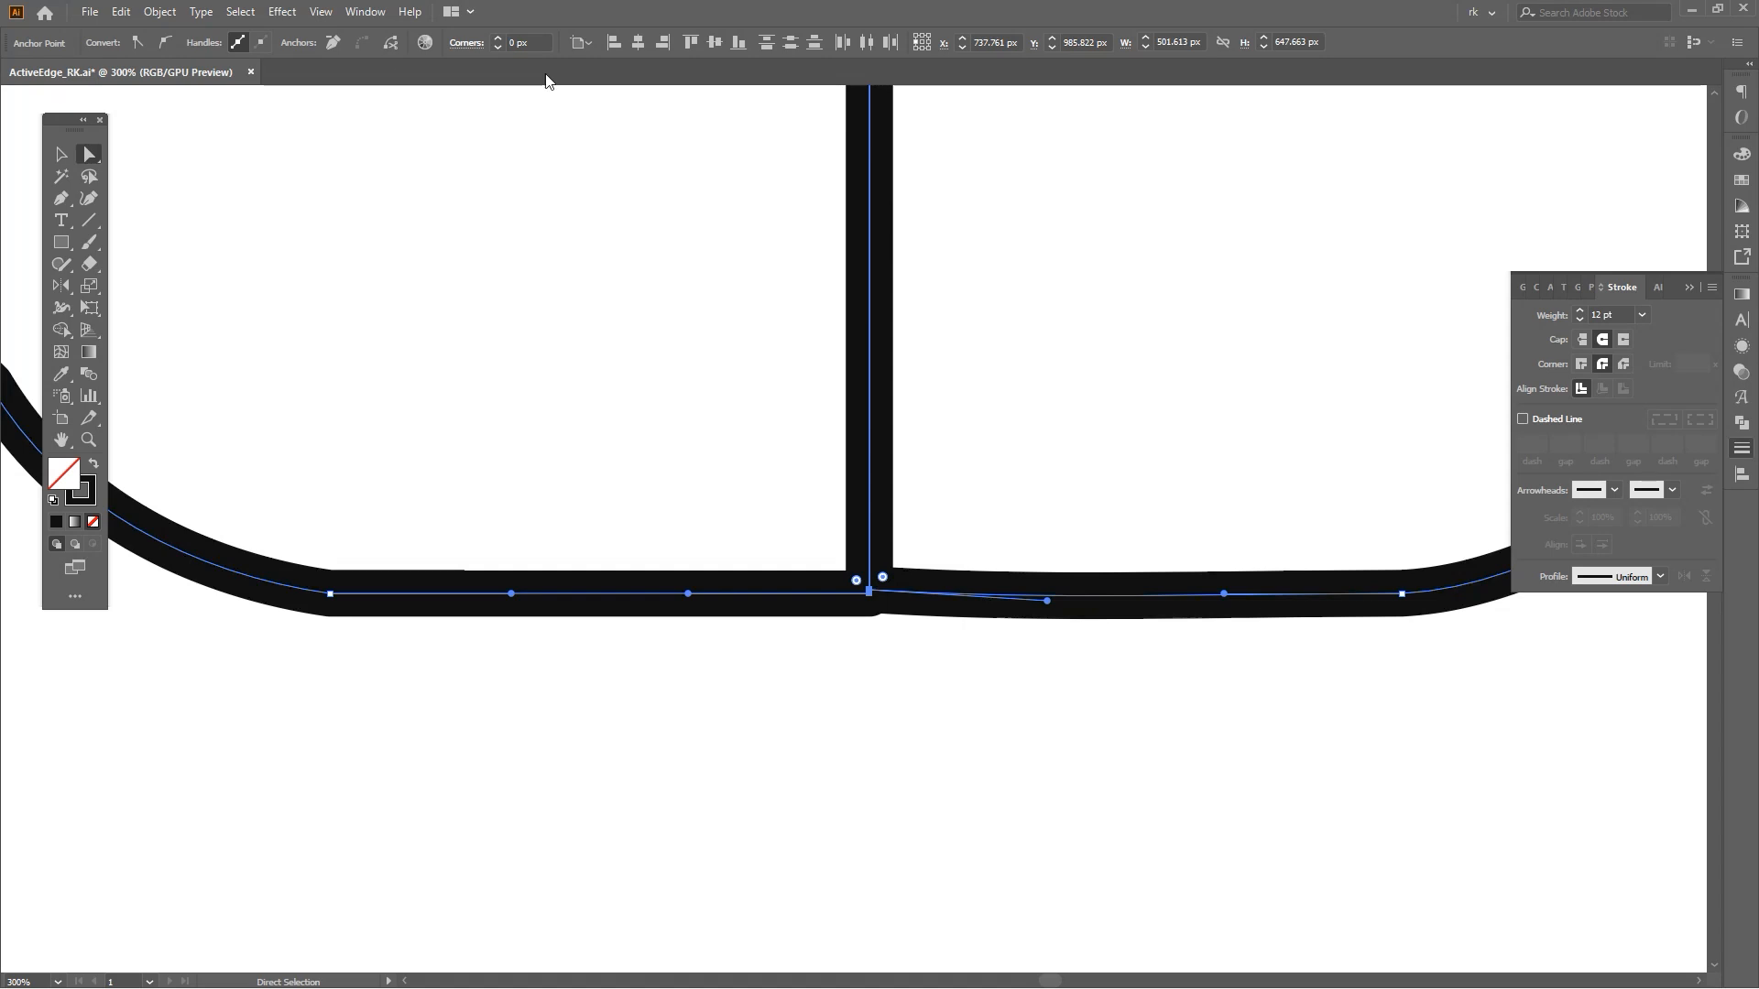
pyautogui.click(737, 46)
pyautogui.hotkey('ctrl', 'z')
pyautogui.click(592, 46)
pyautogui.click(617, 64)
pyautogui.click(737, 42)
pyautogui.click(165, 43)
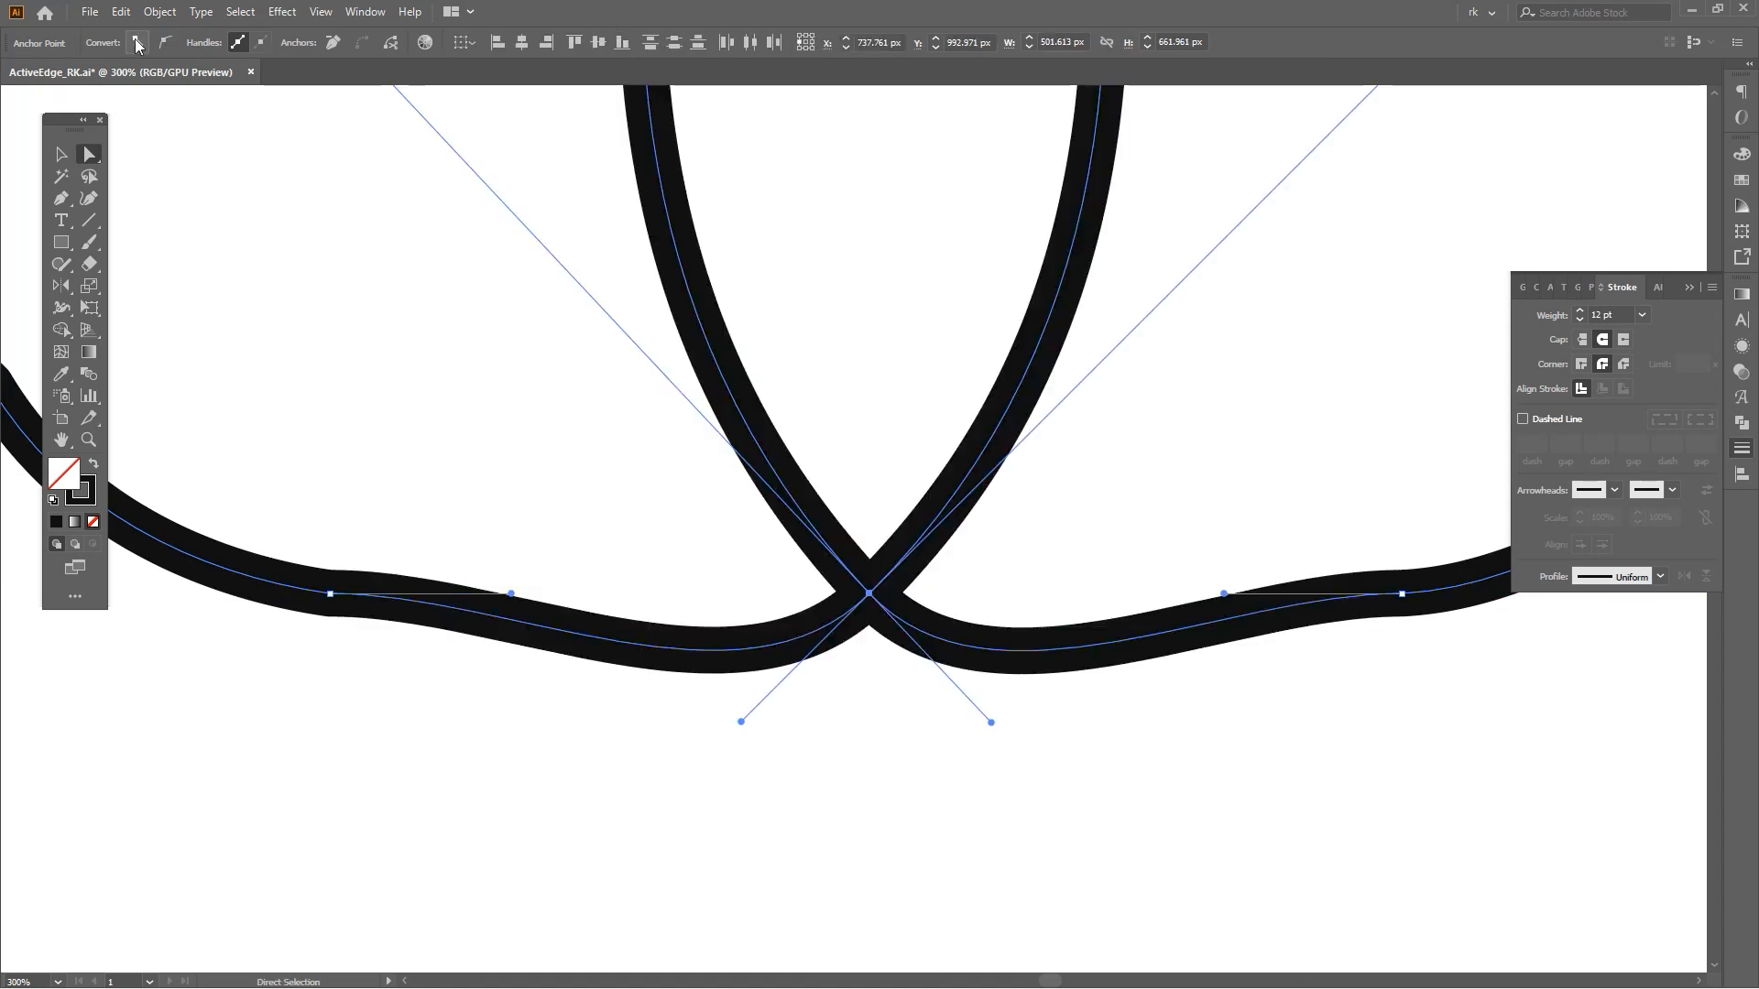
pyautogui.click(139, 44)
pyautogui.click(897, 520)
pyautogui.scroll(-5, 1113, 220)
pyautogui.moveTo(1118, 220); pyautogui.dragTo(959, 549)
pyautogui.scroll(2, 962, 548)
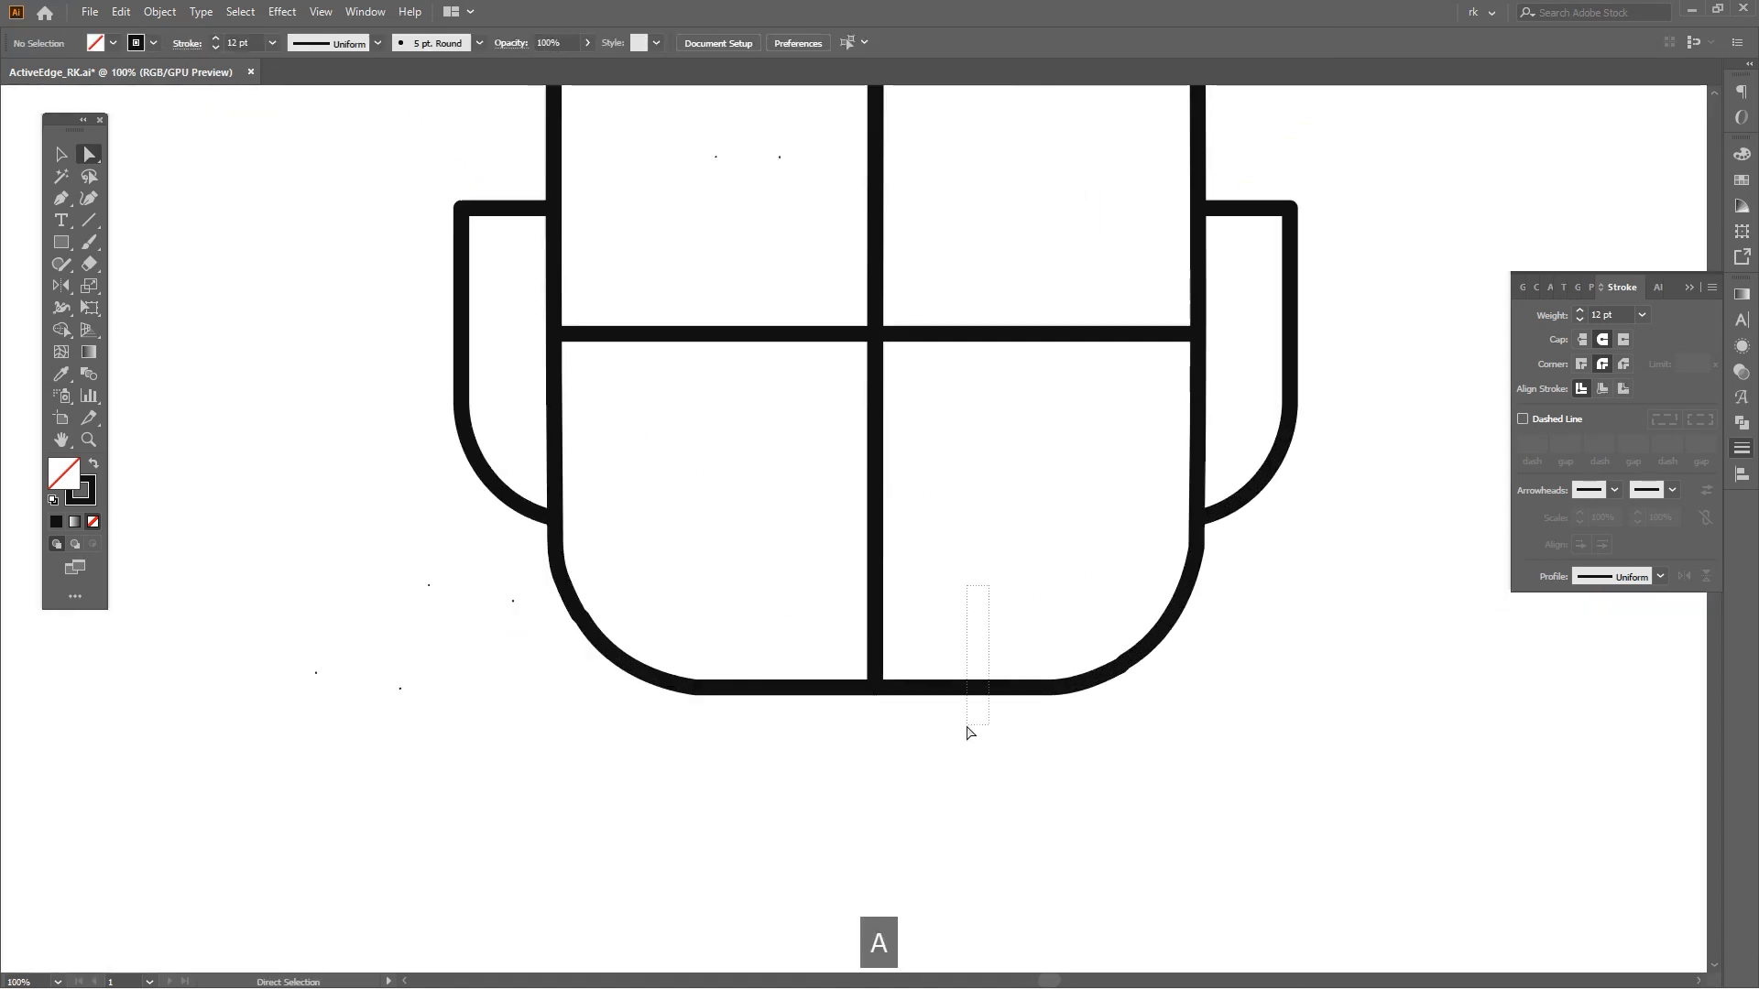
# Undo the recent anchor and path edits.
pyautogui.moveTo(966, 727); pyautogui.dragTo(969, 727)
pyautogui.scroll(2, 971, 726)
pyautogui.click(1081, 721)
pyautogui.hotkey('ctrl', 'z')
pyautogui.hotkey('ctrl', 'z')
pyautogui.hotkey('ctrl', 'z')
pyautogui.hotkey('ctrl', 'z')
pyautogui.scroll(-3, 1074, 722)
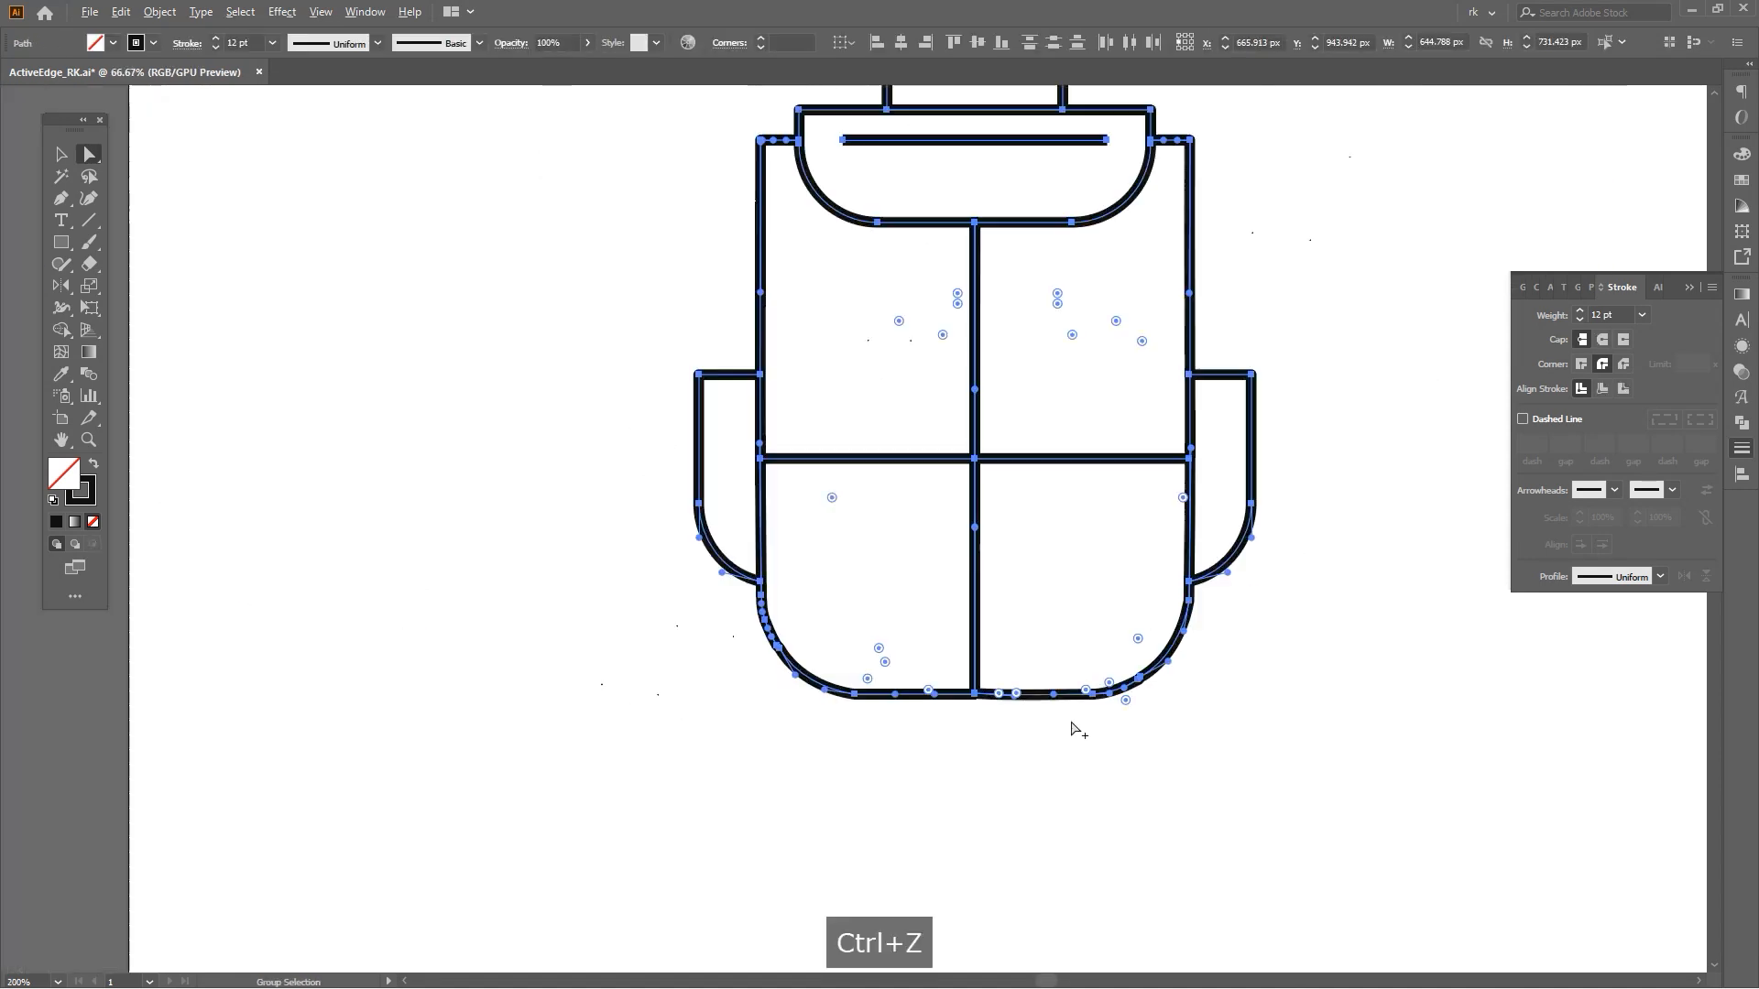
pyautogui.scroll(-1, 1099, 731)
pyautogui.hotkey('ctrl', 'z')
pyautogui.hotkey('ctrl', 'z')
pyautogui.hotkey('ctrl', 'z')
pyautogui.hotkey('ctrl', 'z')
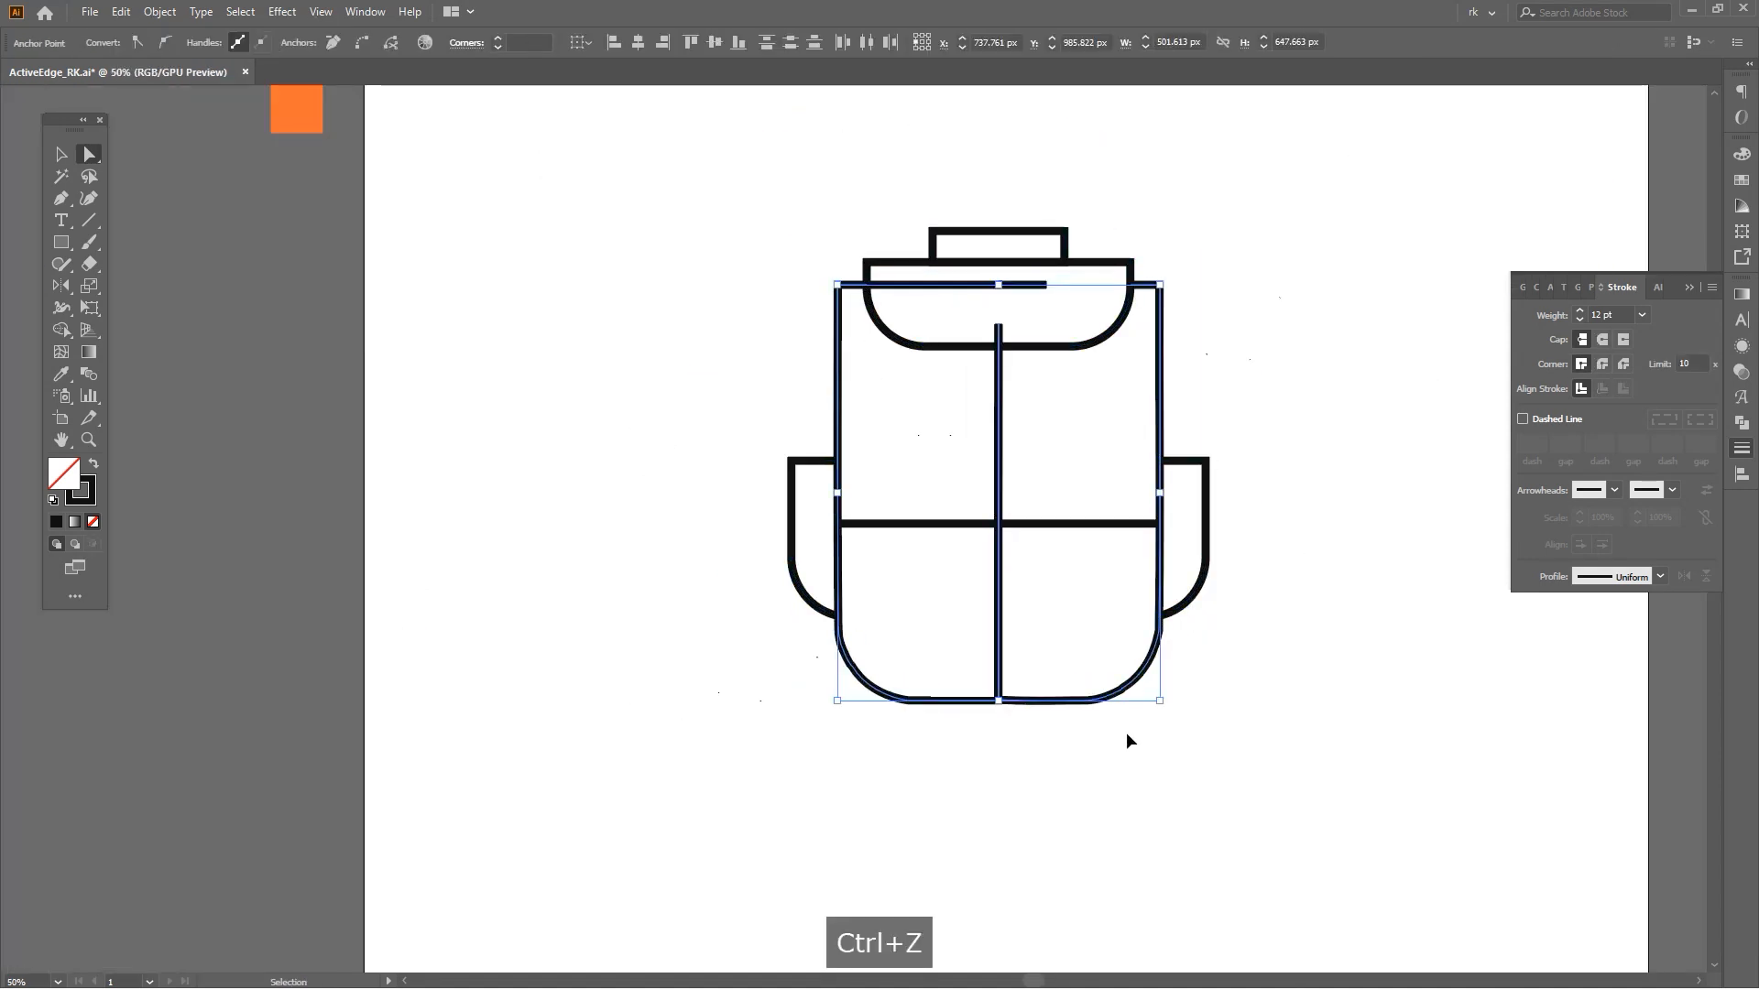
pyautogui.hotkey('ctrl', 'z')
pyautogui.hotkey('ctrl', 'z')
# Shorten the vertical divider line so it starts at the flap's lower edge.
pyautogui.click(1150, 730)
pyautogui.scroll(3, 1045, 282)
pyautogui.moveTo(1046, 282); pyautogui.dragTo(1036, 451)
pyautogui.press('a')
pyautogui.click(1036, 459)
pyautogui.moveTo(999, 537)
pyautogui.mouseDown()
pyautogui.moveTo(970, 318)
pyautogui.moveTo(1107, 389)
pyautogui.moveTo(1055, 392)
pyautogui.mouseUp()
# Draw a new horizontal strap line across the flap with the Pen tool.
pyautogui.hotkey('ctrl', 'a')
pyautogui.hotkey('shift', 'm')
pyautogui.press('v')
pyautogui.click(1081, 444)
pyautogui.scroll(-1, 1108, 500)
pyautogui.press('p')
pyautogui.click(1179, 392)
pyautogui.click(819, 391)
pyautogui.moveTo(972, 435); pyautogui.dragTo(964, 328)
pyautogui.press('v')
pyautogui.keyDown('shift'); pyautogui.click(979, 305); pyautogui.keyUp('shift')
pyautogui.click(997, 383)
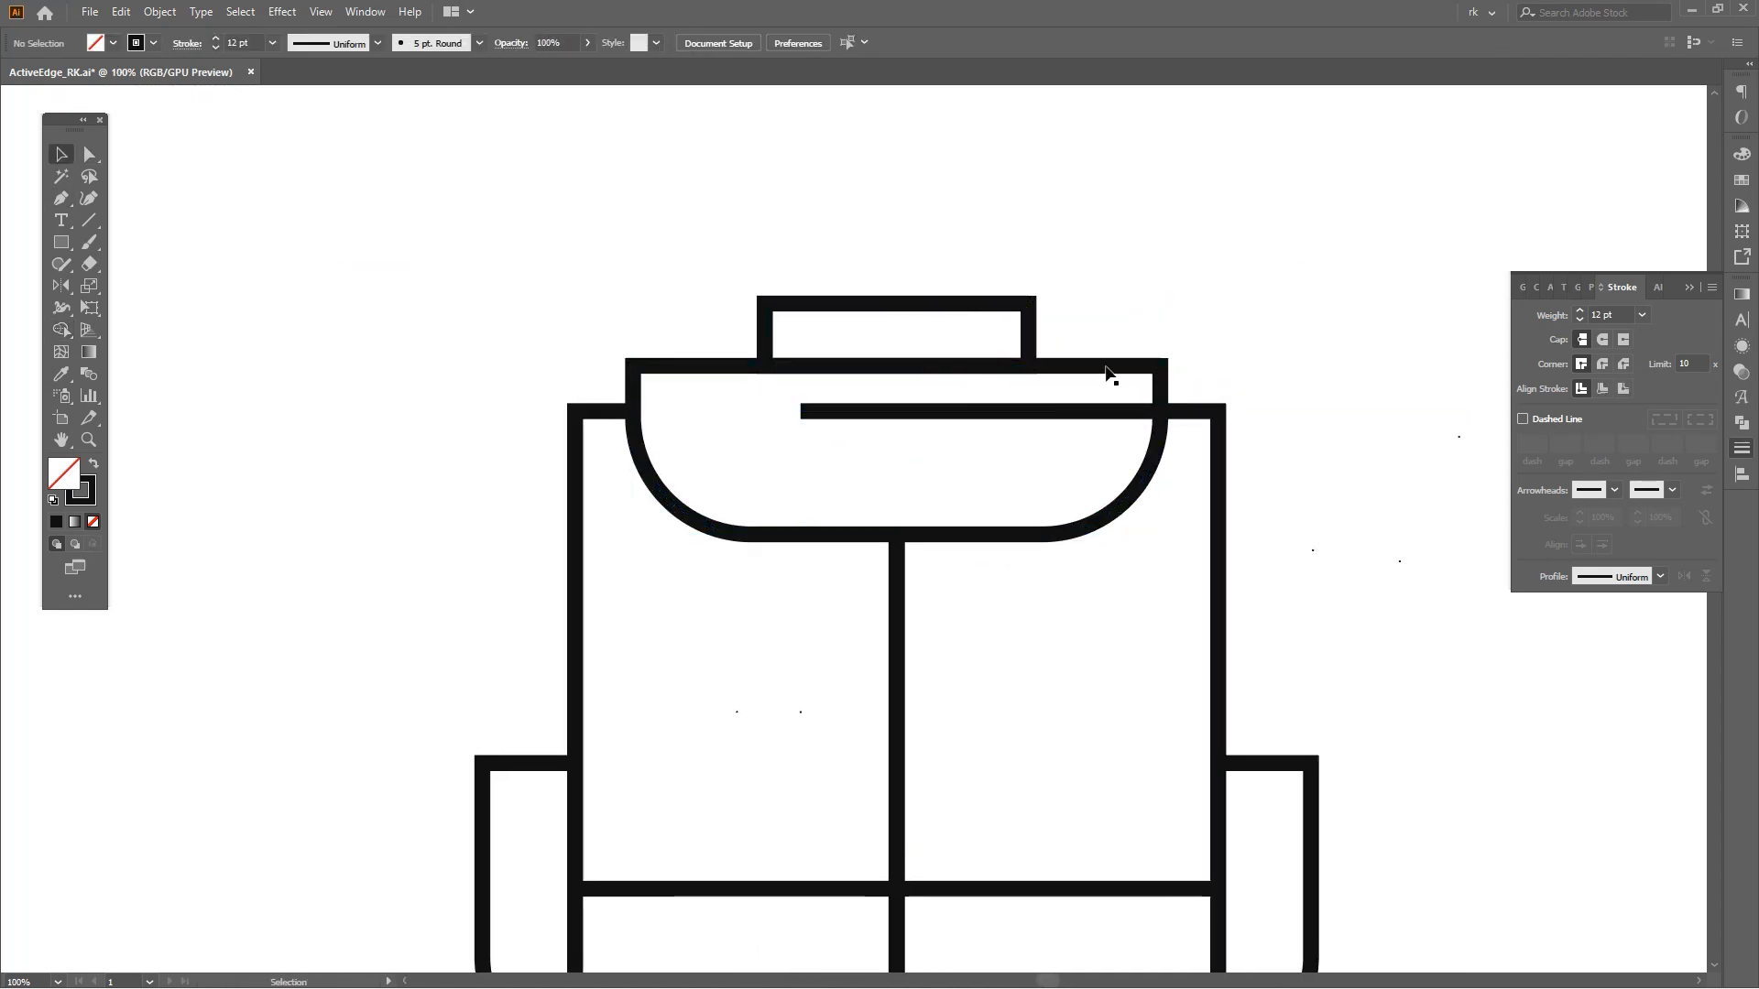
# Center the strap line under the top handle and trim it to fit inside the flap.
pyautogui.click(1012, 302)
pyautogui.keyDown('shift'); pyautogui.click(1072, 407); pyautogui.keyUp('shift')
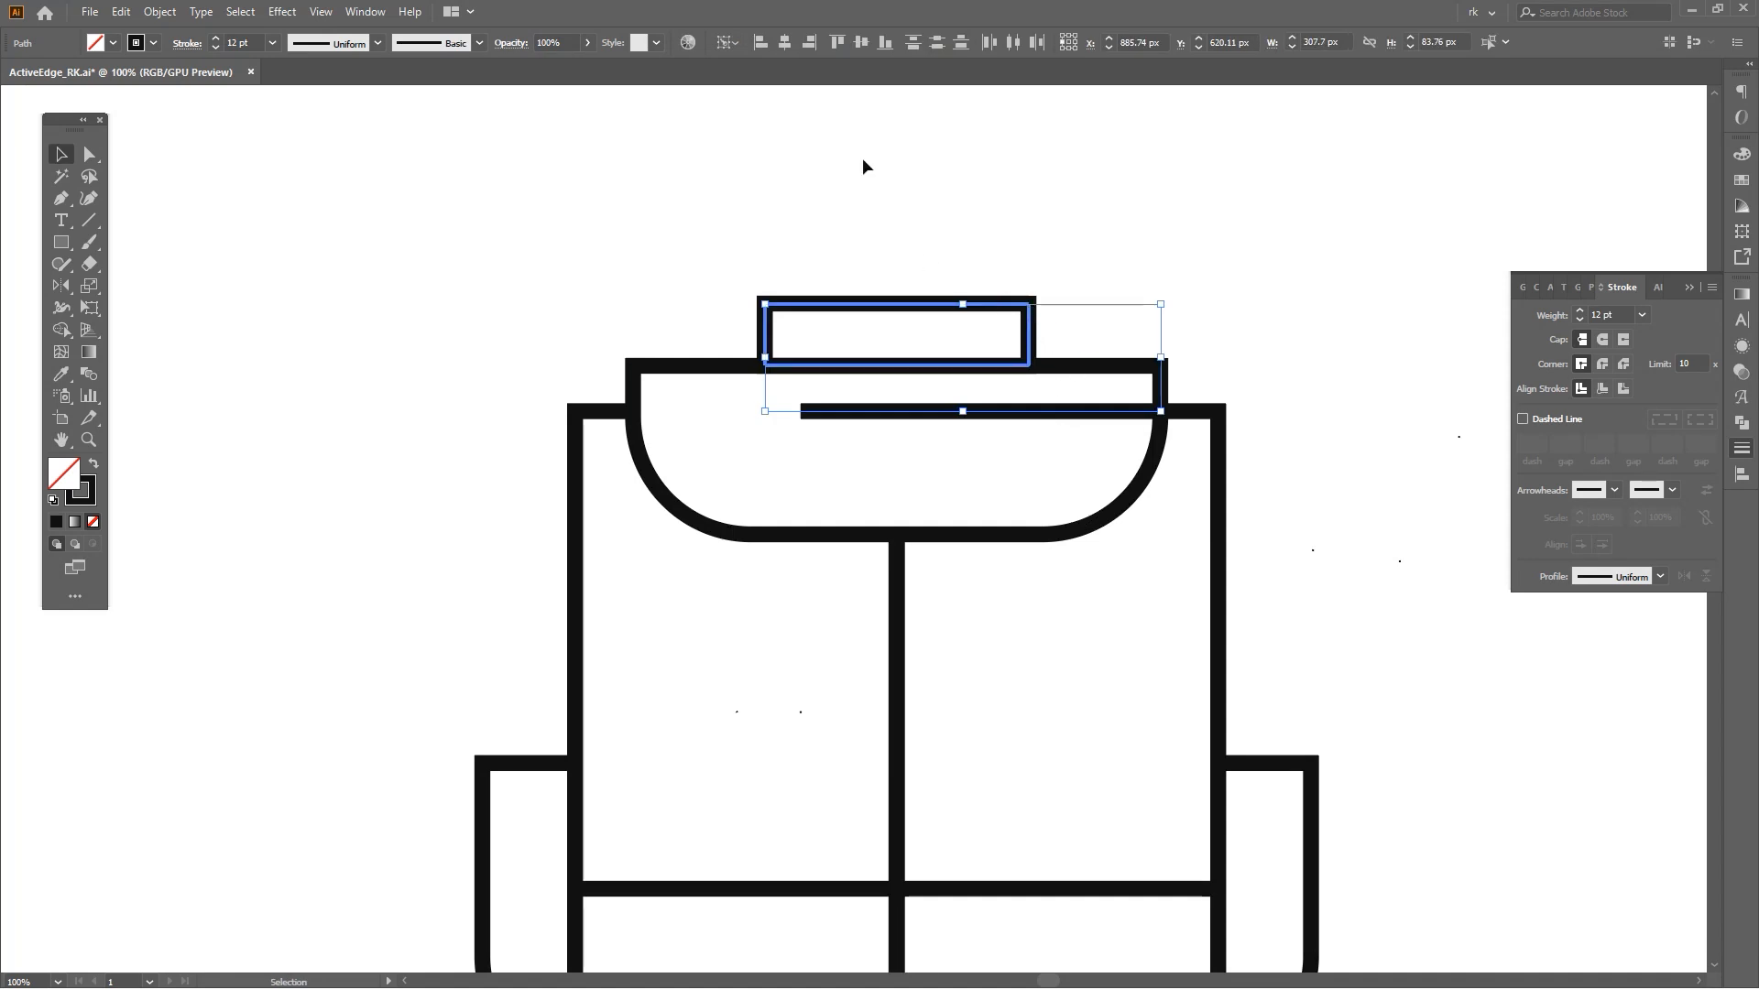
pyautogui.press('v')
pyautogui.click(1178, 181)
pyautogui.scroll(-2, 1141, 395)
pyautogui.moveTo(1113, 439); pyautogui.dragTo(1096, 437)
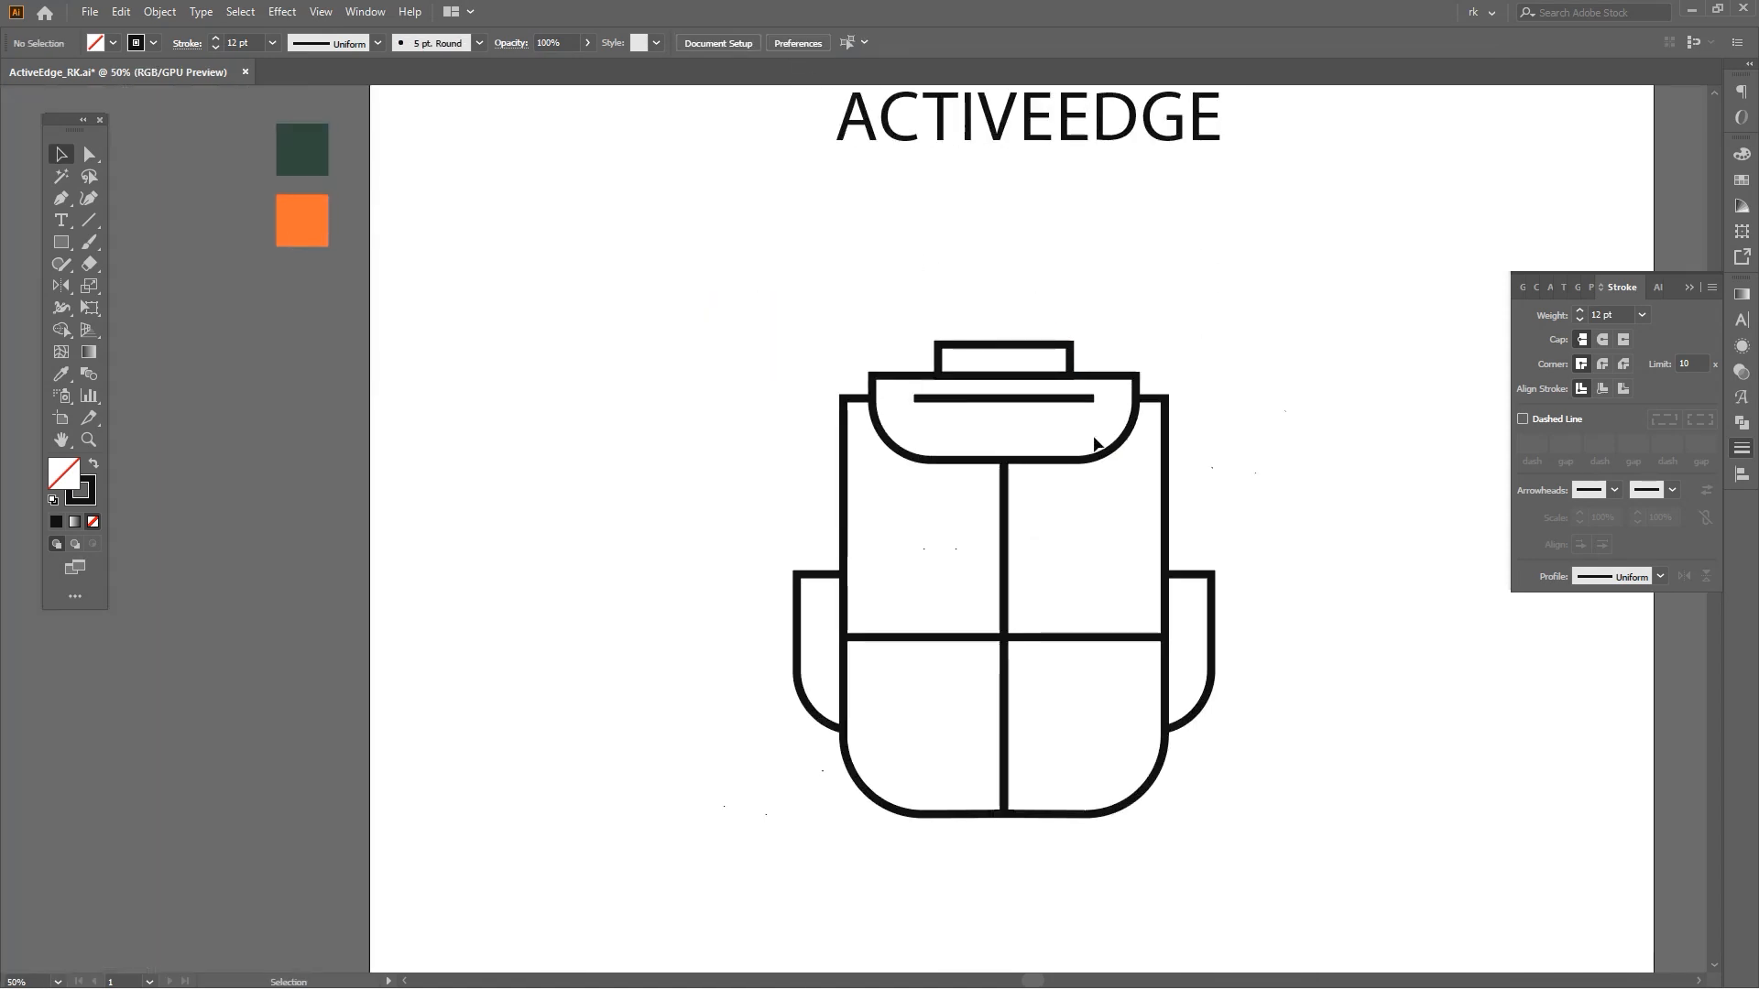
# Draw a short vertical zipper pull hanging from the strap line's right end.
pyautogui.scroll(4, 1079, 433)
pyautogui.click(1051, 321)
pyautogui.keyDown('shift'); pyautogui.click(1052, 393); pyautogui.keyUp('shift')
pyautogui.press('v')
pyautogui.scroll(-4, 1096, 467)
pyautogui.click(1251, 418)
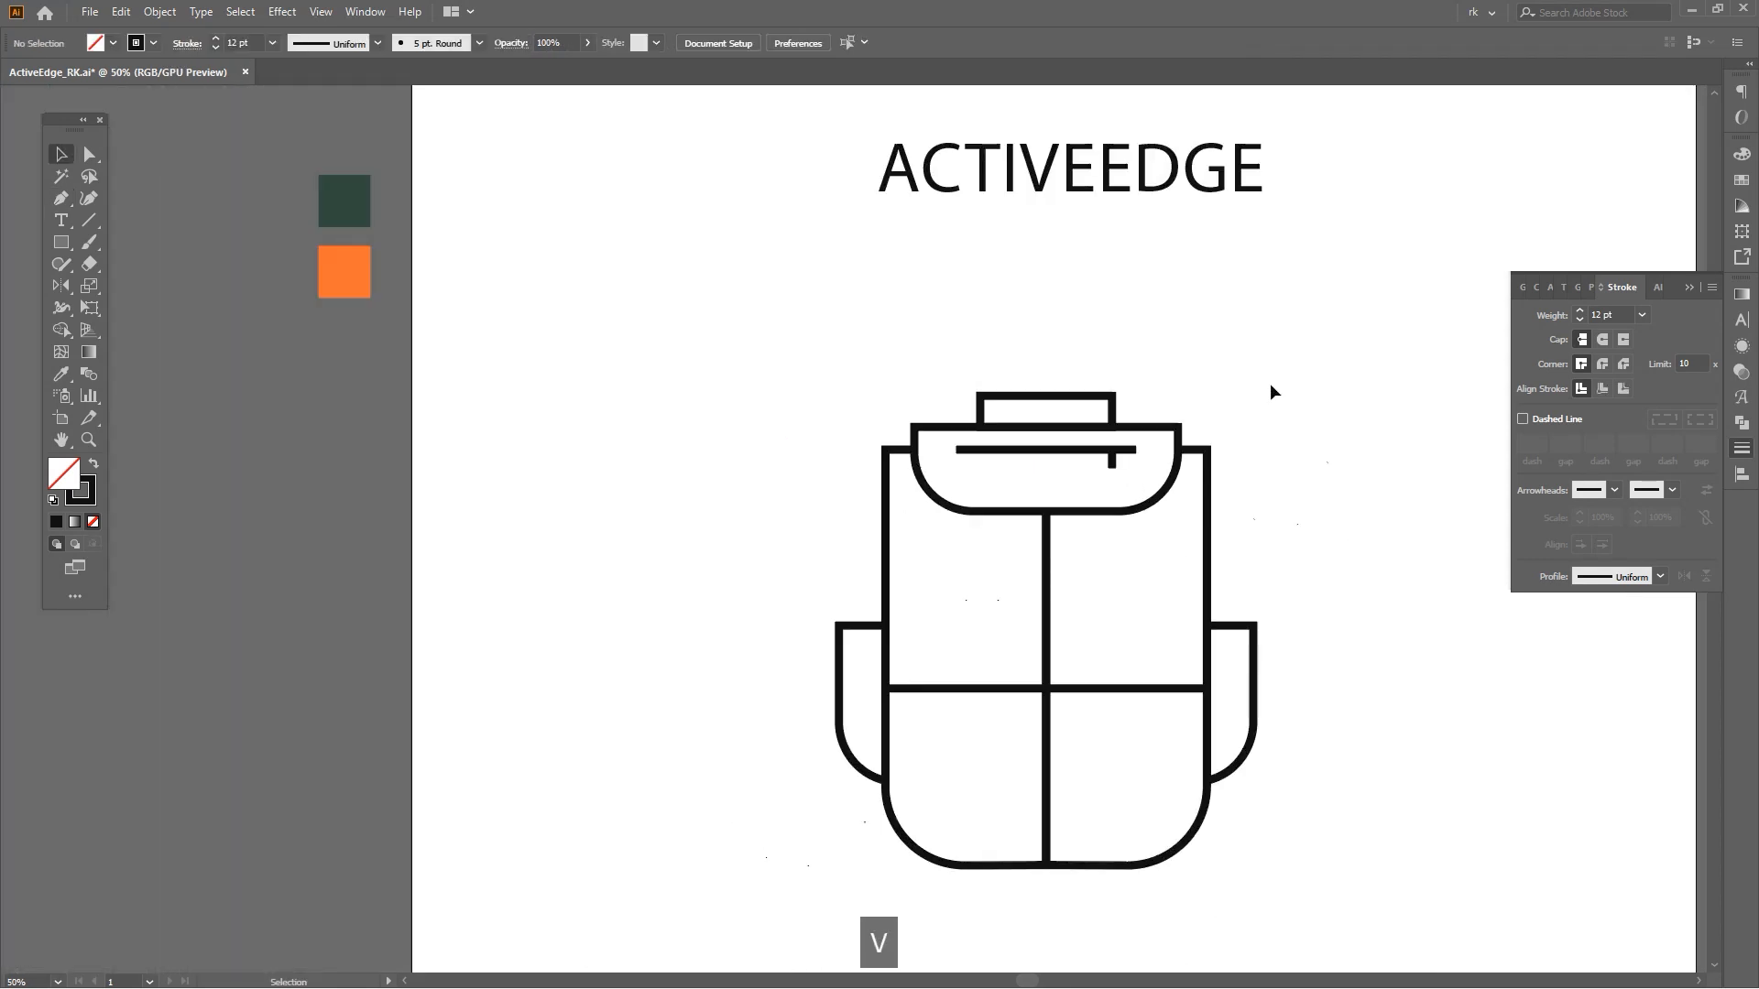
# Select the right side of the backpack and set its stroke caps to round.
pyautogui.moveTo(1284, 352); pyautogui.dragTo(852, 838)
pyautogui.click(1603, 339)
pyautogui.click(1350, 526)
# Draw a horizontal band line across the top of the right side pocket.
pyautogui.press('p')
pyautogui.scroll(4, 1298, 706)
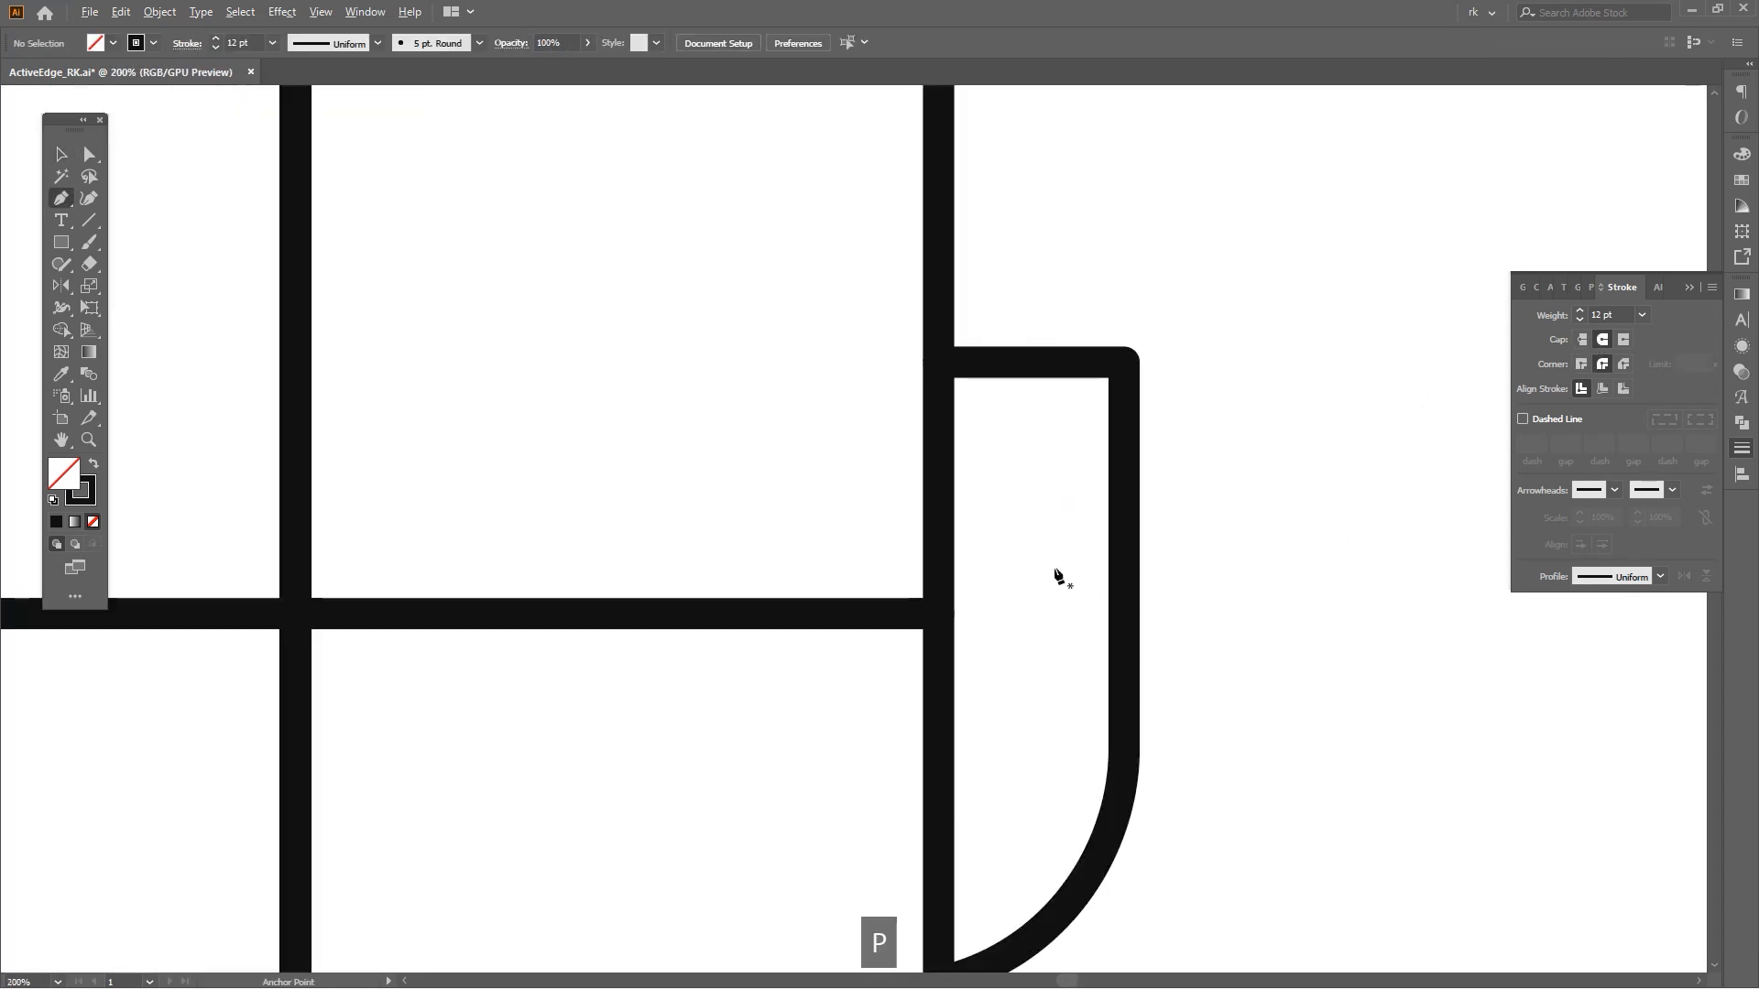
pyautogui.click(937, 478)
pyautogui.keyDown('shift'); pyautogui.click(1104, 478); pyautogui.keyUp('shift')
pyautogui.press('v')
pyautogui.click(1040, 543)
# Draw a vertical line down the right side pocket below the band.
pyautogui.press('p')
pyautogui.click(1014, 464)
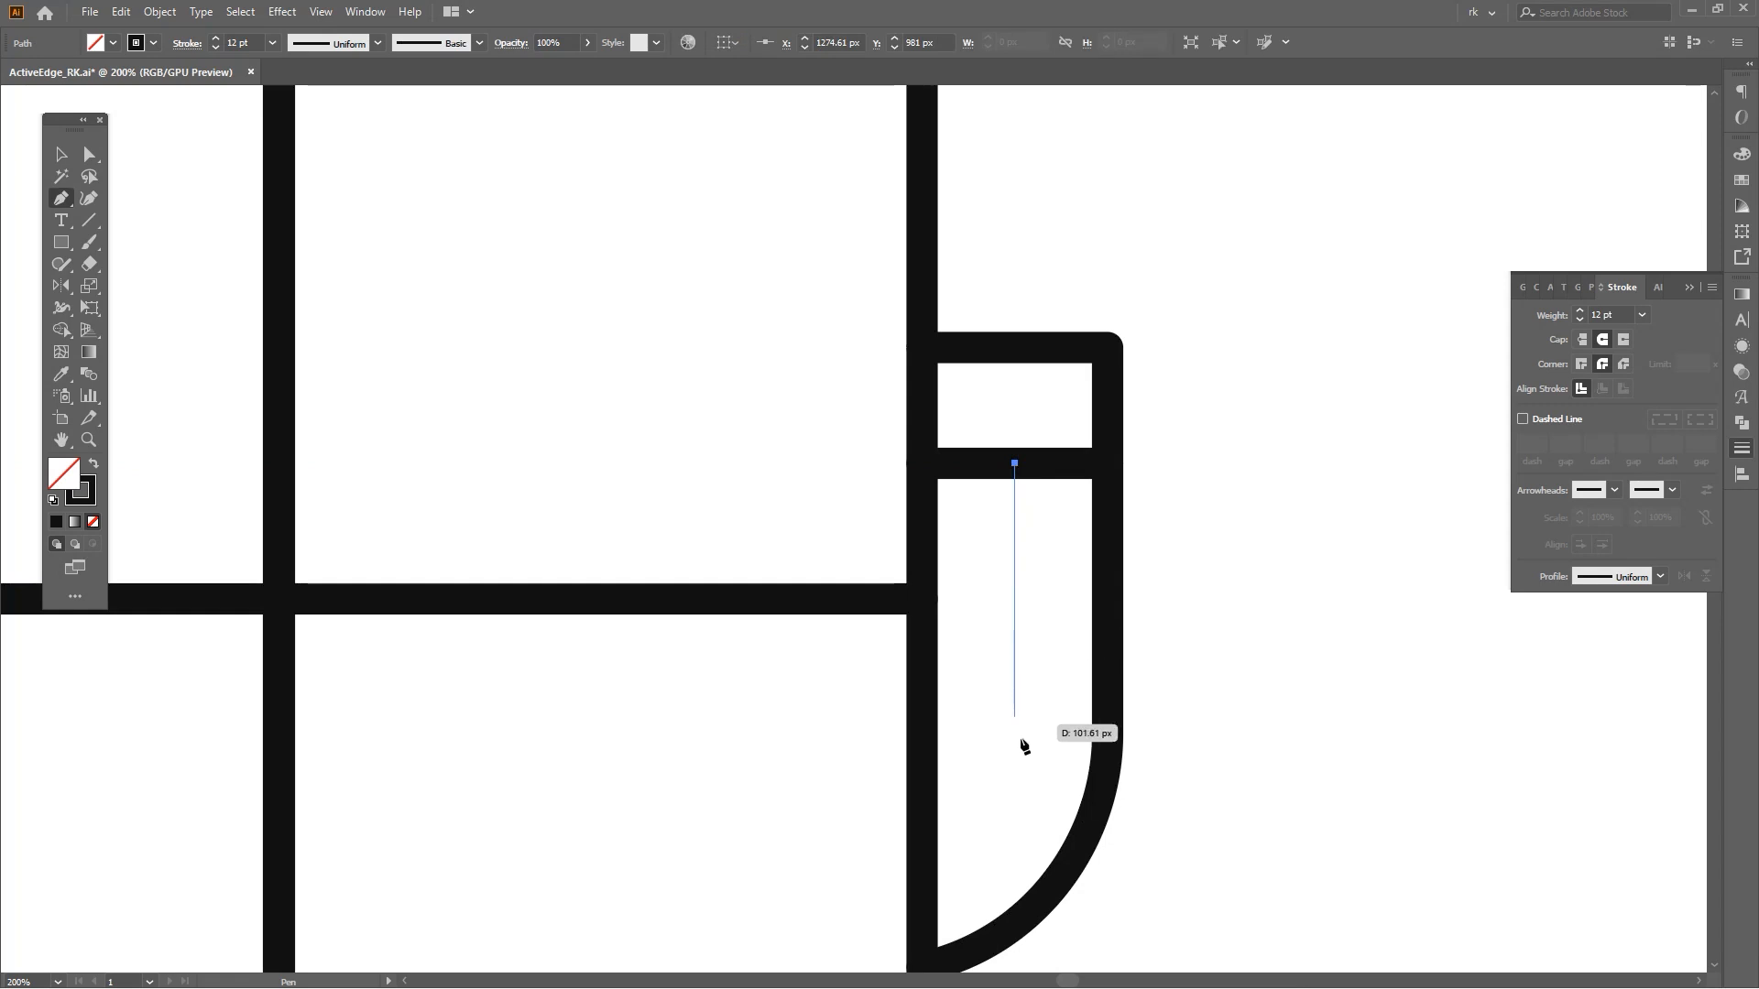
pyautogui.keyDown('shift'); pyautogui.click(1022, 791); pyautogui.keyUp('shift')
# Select the pocket lines and mirror a copy onto the left side pocket.
pyautogui.scroll(-1, 1191, 627)
pyautogui.press('v')
pyautogui.moveTo(1054, 504); pyautogui.dragTo(998, 437)
pyautogui.scroll(-3, 1039, 468)
pyautogui.moveTo(1120, 483); pyautogui.dragTo(1140, 555)
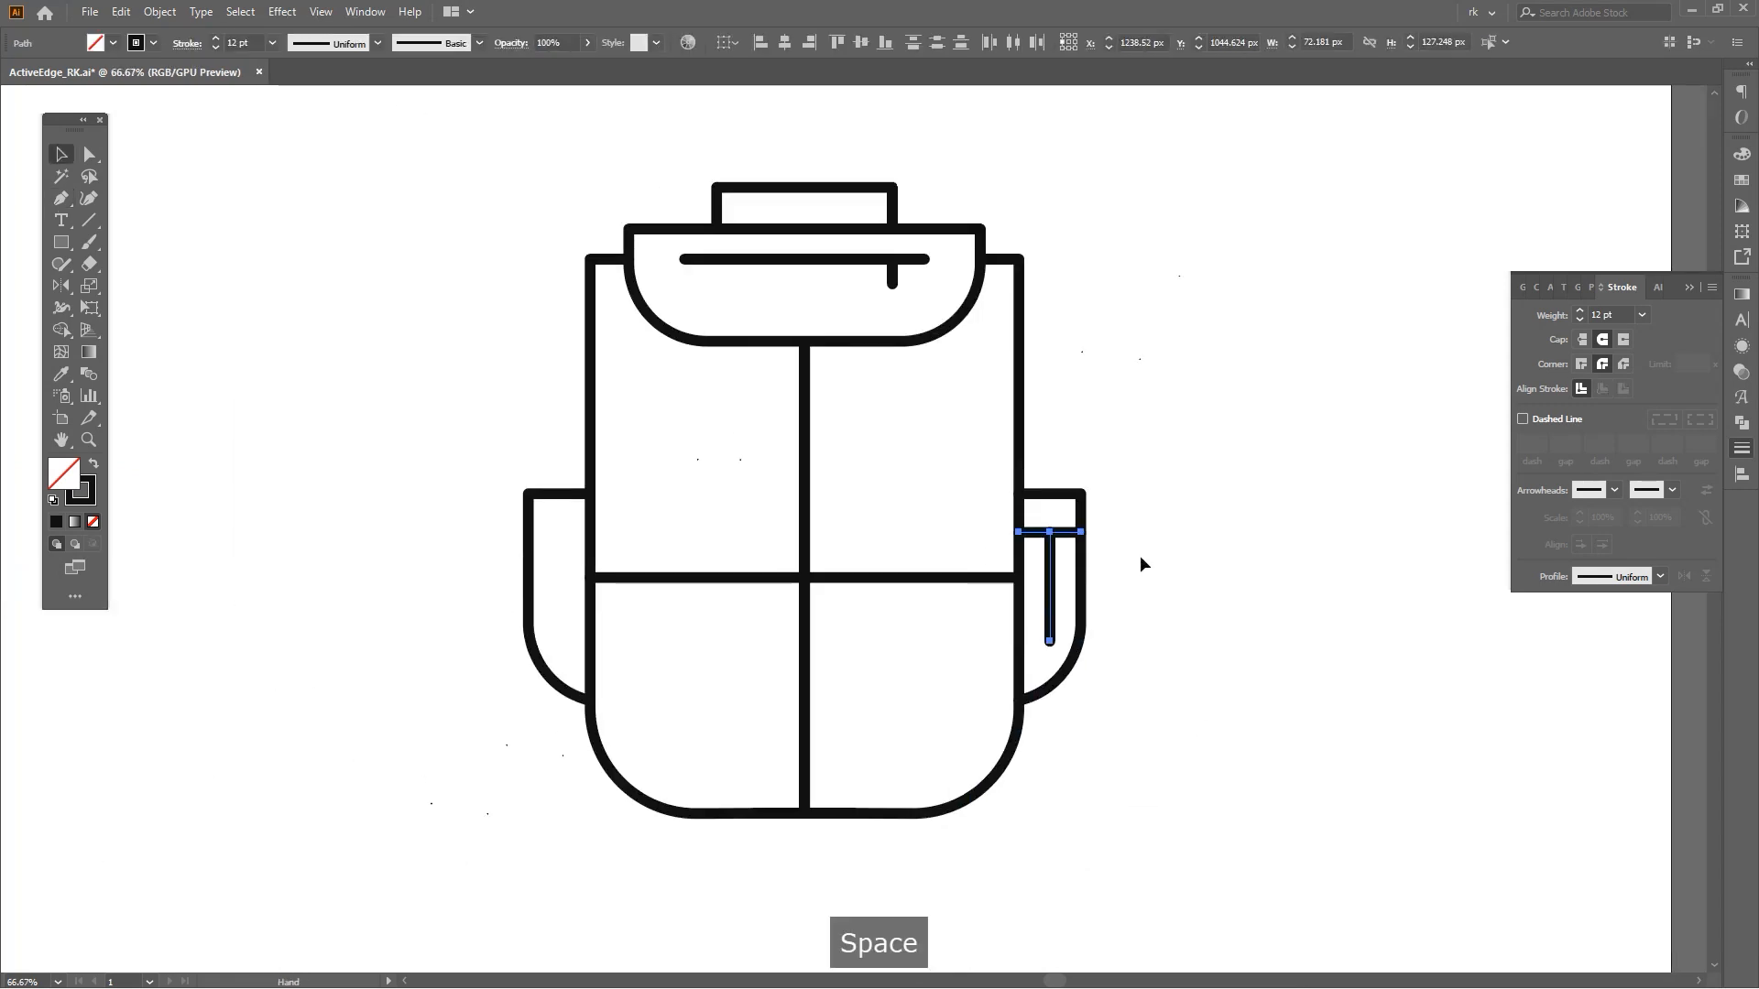
pyautogui.scroll(2, 814, 345)
# Draw a small rectangular buckle where the divider meets the flap and give it the backpack's white fill.
pyautogui.press('m')
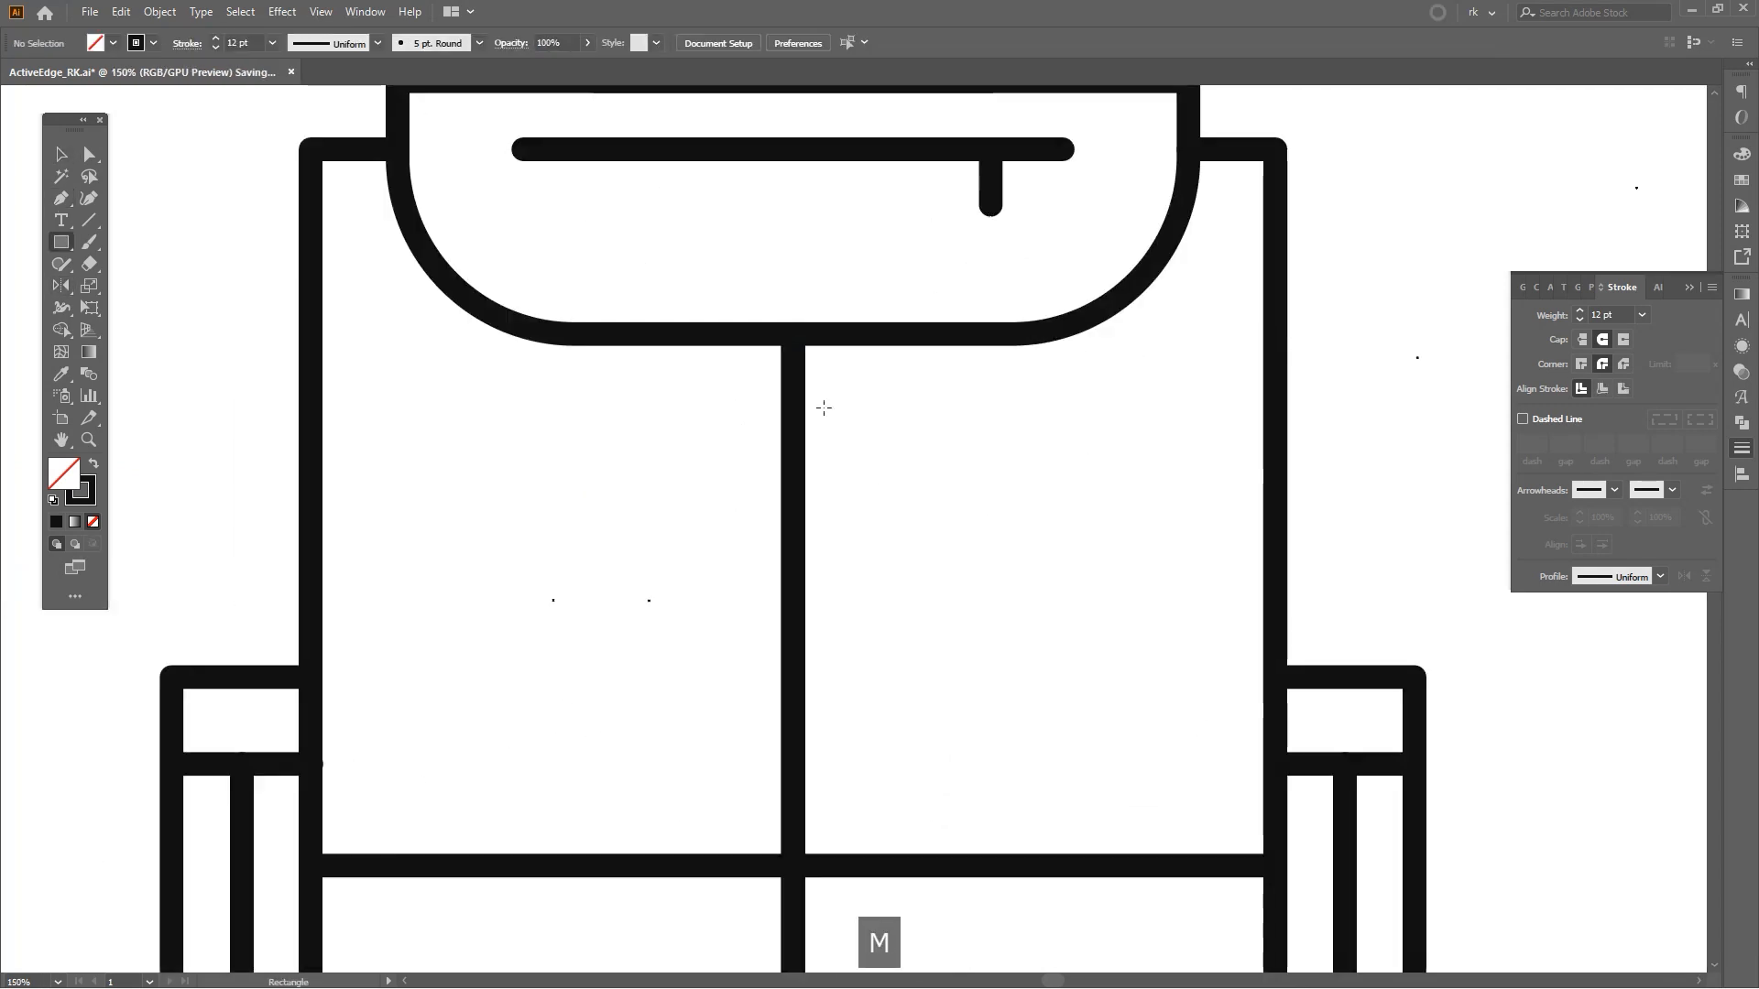
pyautogui.moveTo(793, 333)
pyautogui.mouseDown()
pyautogui.moveTo(846, 386)
pyautogui.moveTo(917, 344)
pyautogui.mouseUp()
pyautogui.press('v')
pyautogui.moveTo(794, 282); pyautogui.dragTo(794, 296)
pyautogui.scroll(1, 899, 437)
pyautogui.press('i')
pyautogui.keyDown('shift'); pyautogui.click(456, 479); pyautogui.keyUp('shift')
pyautogui.press('v')
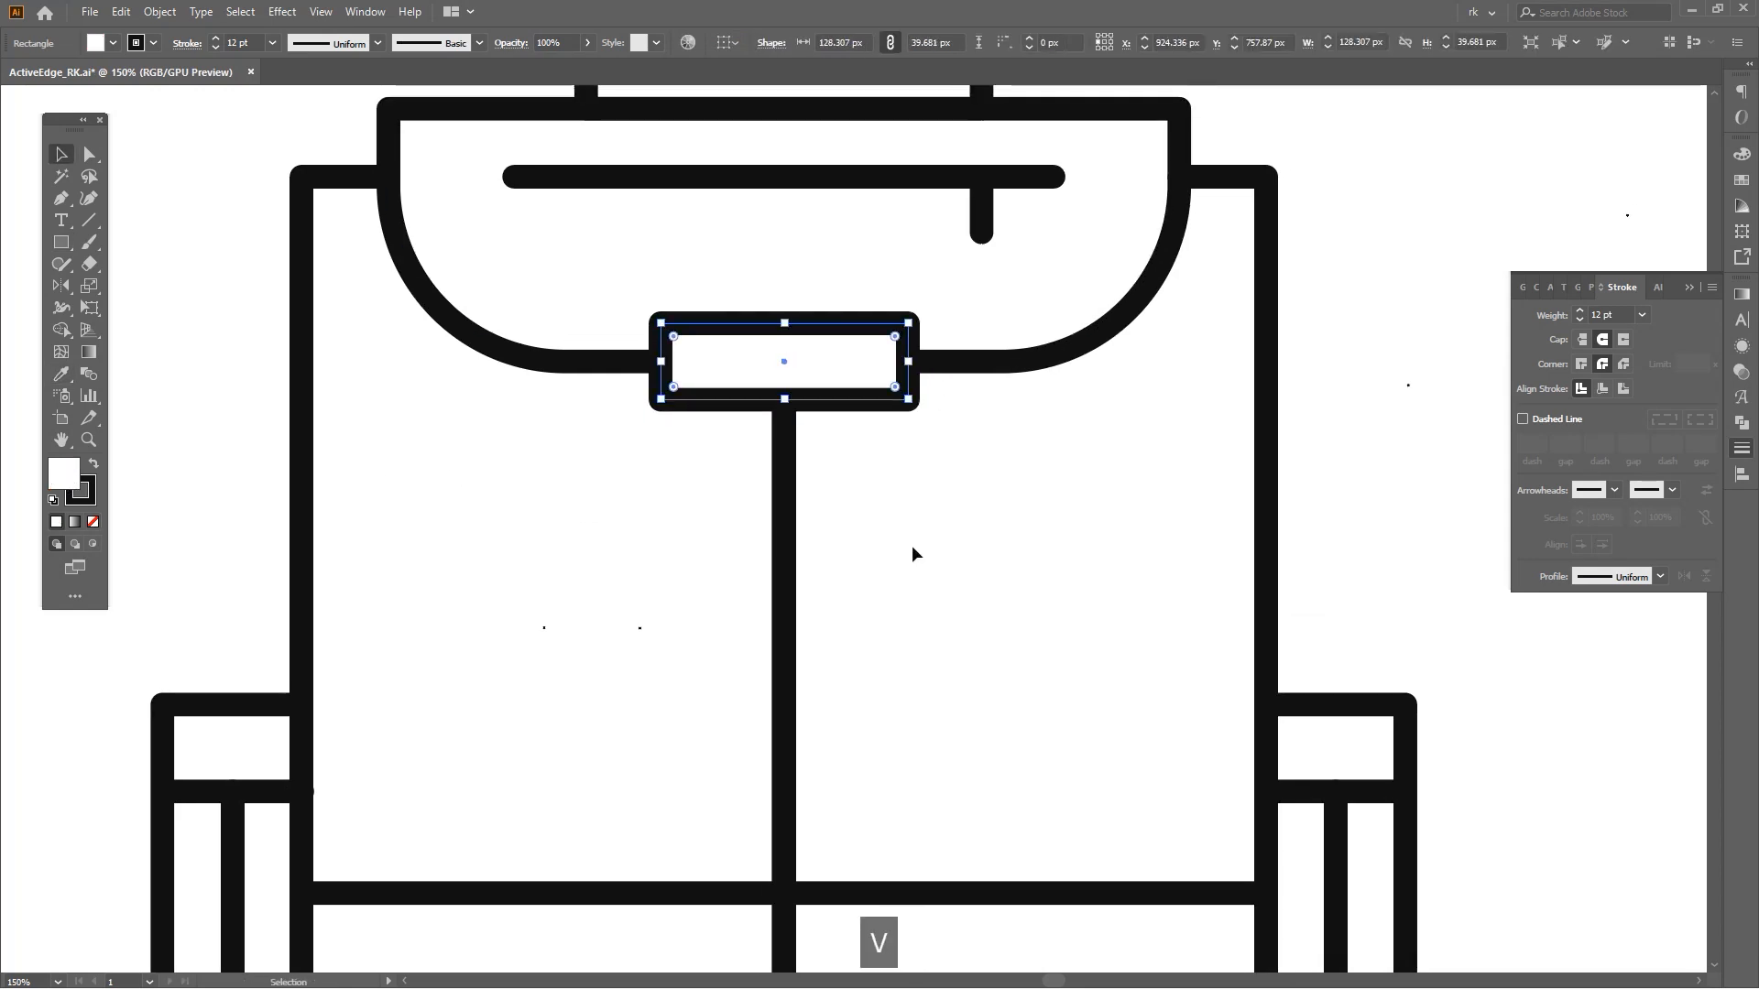
# Draw a vertical tree trunk line in the upper-right panel with the Pen tool.
pyautogui.click(913, 547)
pyautogui.scroll(-2, 914, 547)
pyautogui.press('space')
pyautogui.moveTo(916, 561); pyautogui.dragTo(893, 495)
pyautogui.press('space')
pyautogui.moveTo(944, 577); pyautogui.dragTo(932, 574)
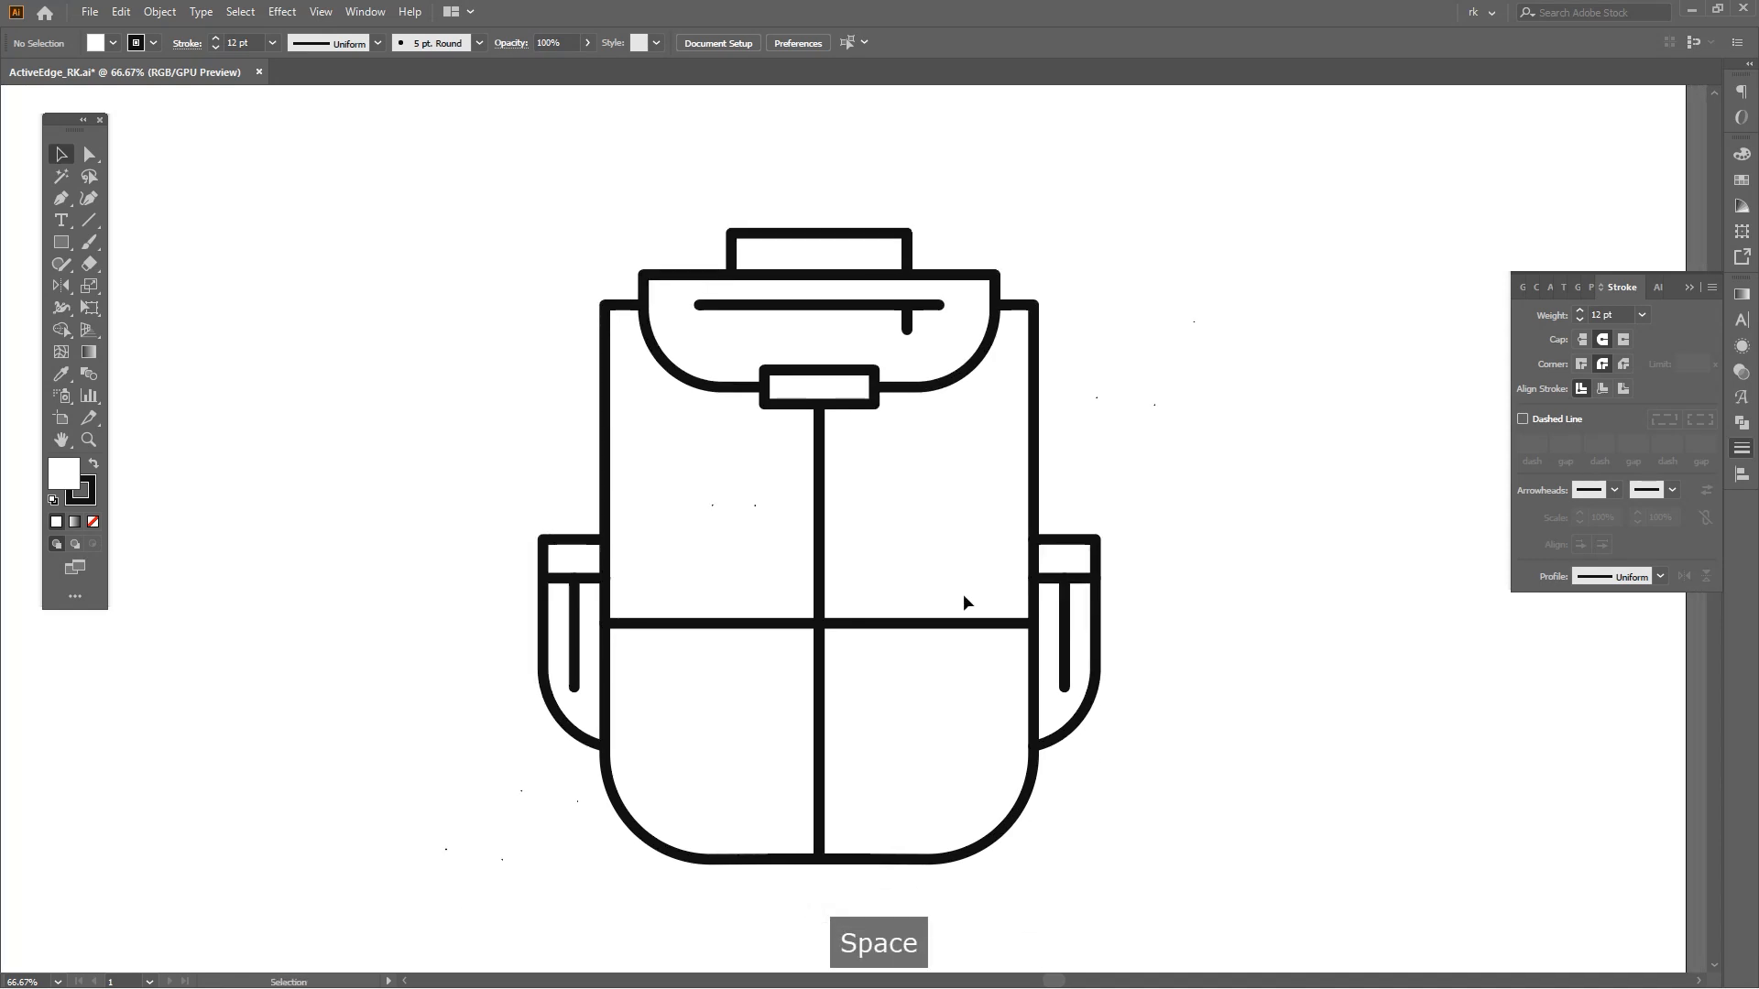
pyautogui.press('p')
pyautogui.click(974, 623)
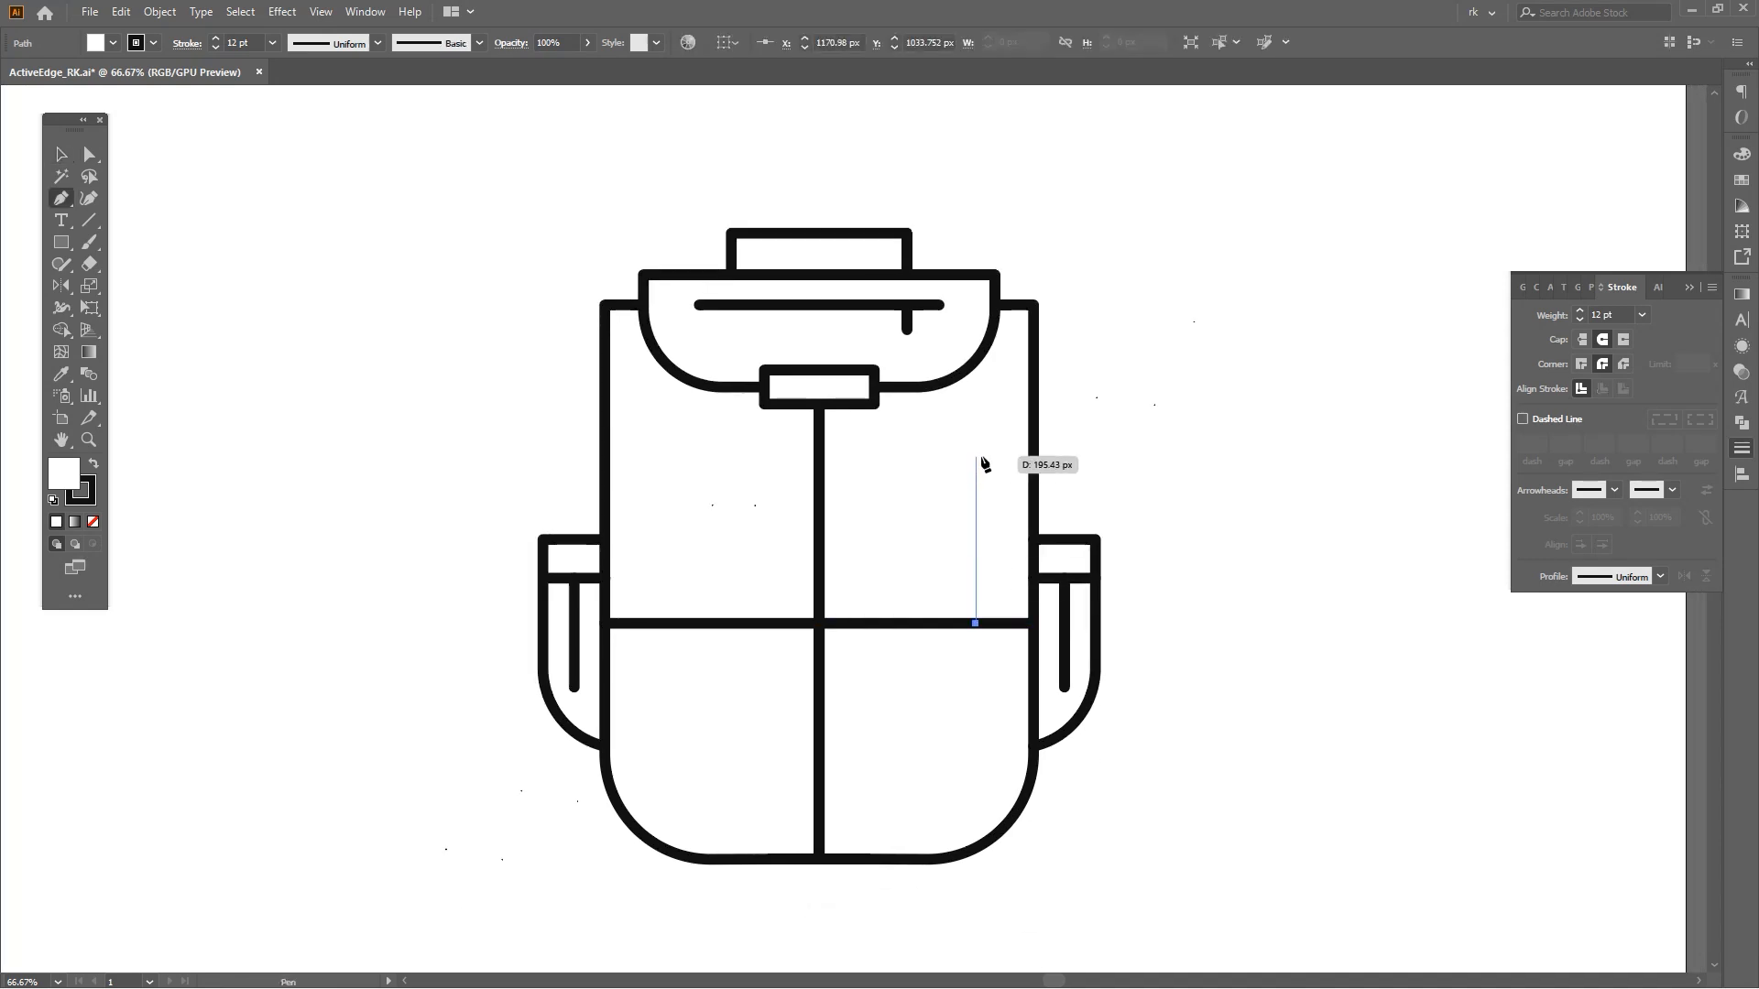
pyautogui.click(978, 404)
pyautogui.press('v')
pyautogui.click(1084, 495)
# Draw a curved pair of branches over the top of the trunk with the Pen tool.
pyautogui.press('p')
pyautogui.scroll(2, 949, 473)
pyautogui.moveTo(877, 517); pyautogui.dragTo(934, 488)
pyautogui.moveTo(1012, 347); pyautogui.dragTo(1023, 483)
pyautogui.moveTo(1125, 524); pyautogui.dragTo(1202, 537)
pyautogui.press('v')
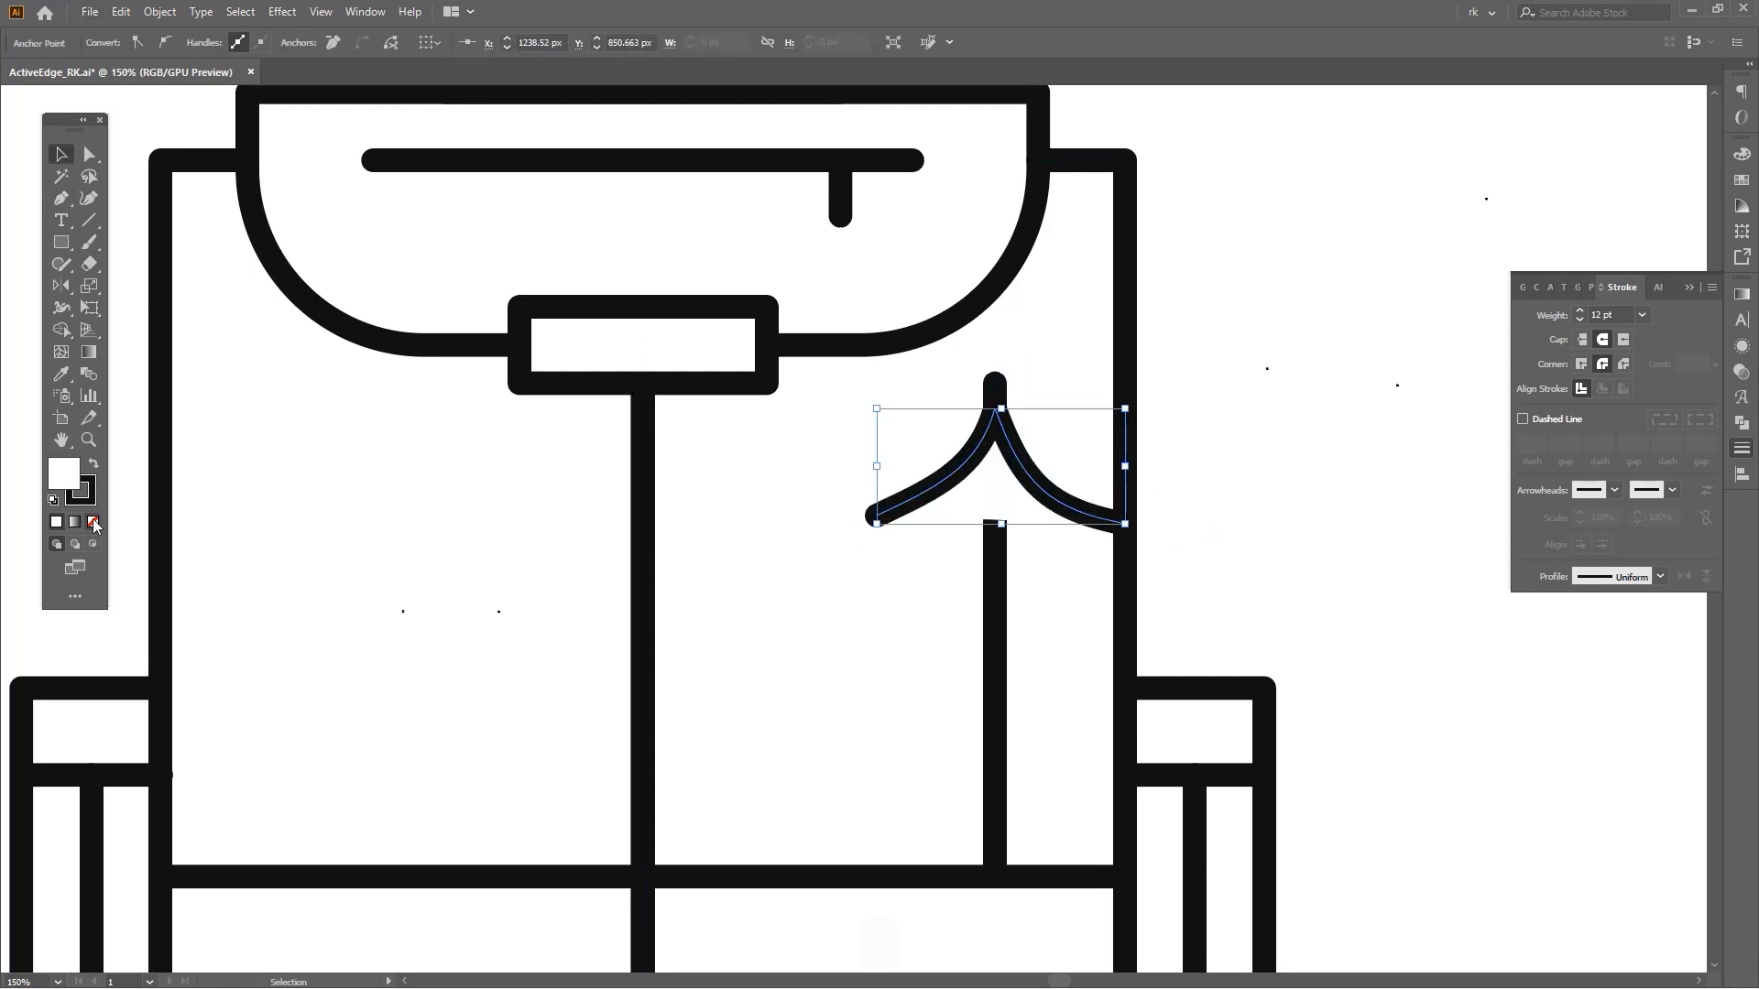
# Adjust the branch path's end anchors to sit against the trunk and panel edge.
pyautogui.click(1049, 601)
pyautogui.press('a')
pyautogui.scroll(1, 903, 526)
pyautogui.moveTo(872, 511); pyautogui.dragTo(916, 512)
pyautogui.press('a')
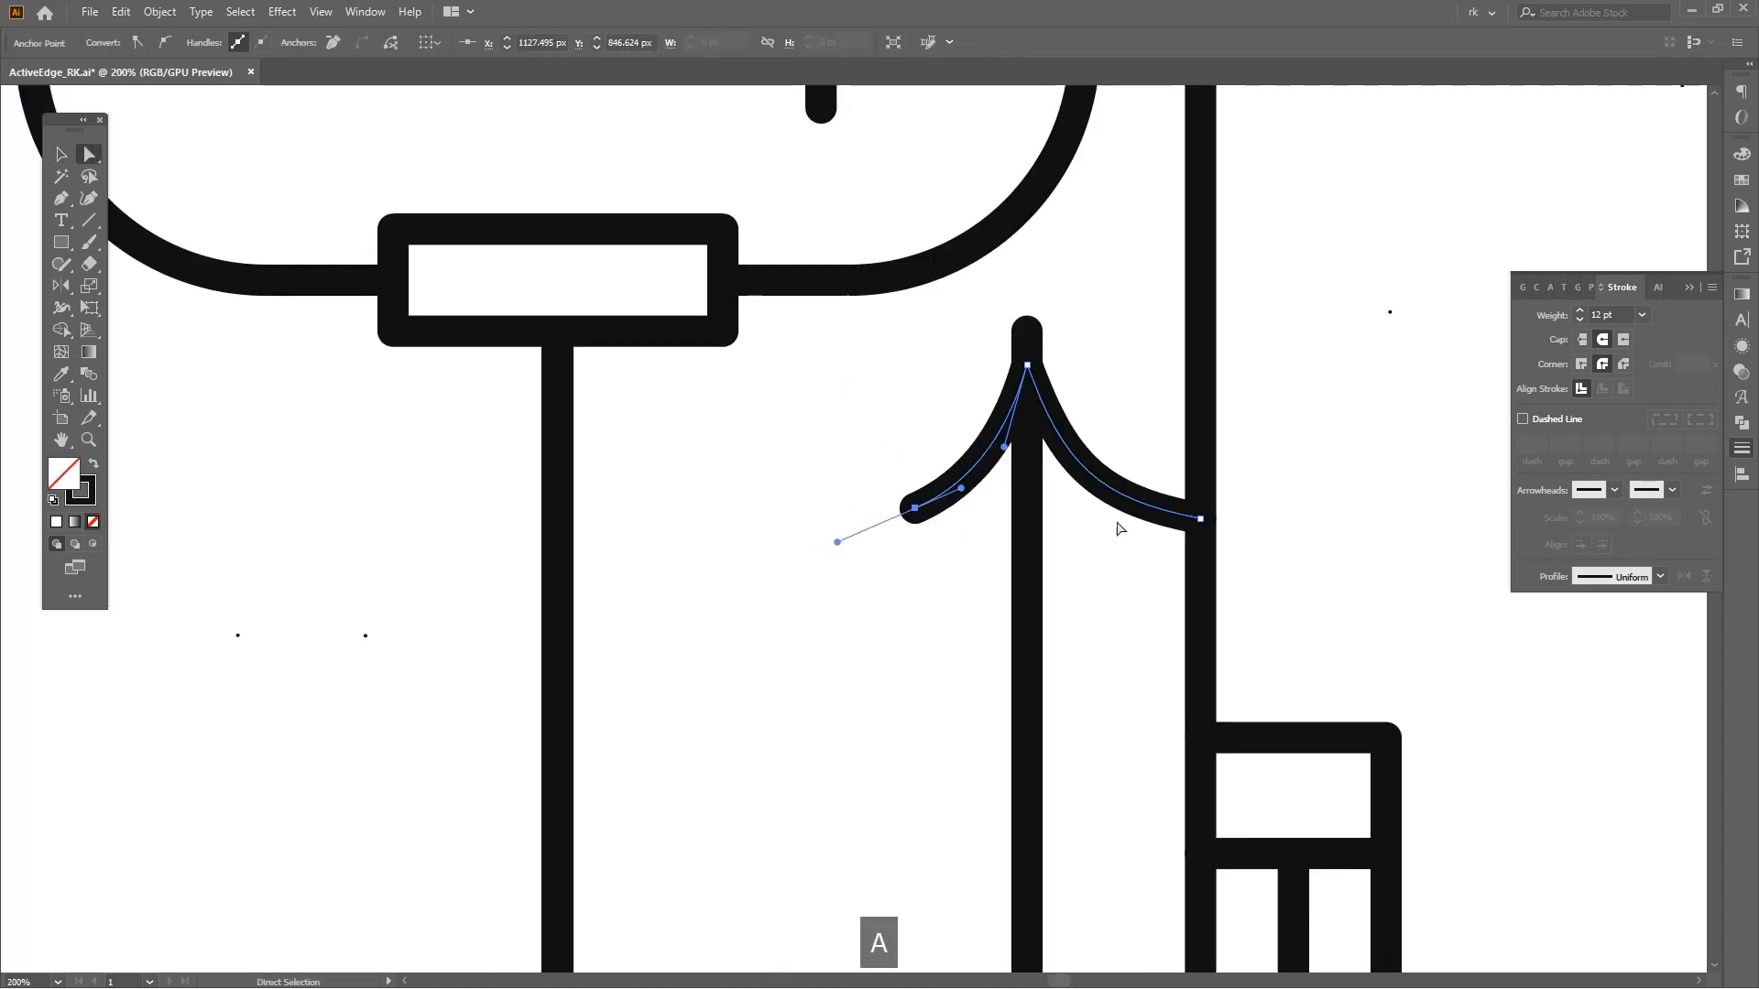
pyautogui.moveTo(1199, 520); pyautogui.dragTo(1198, 515)
pyautogui.press('a')
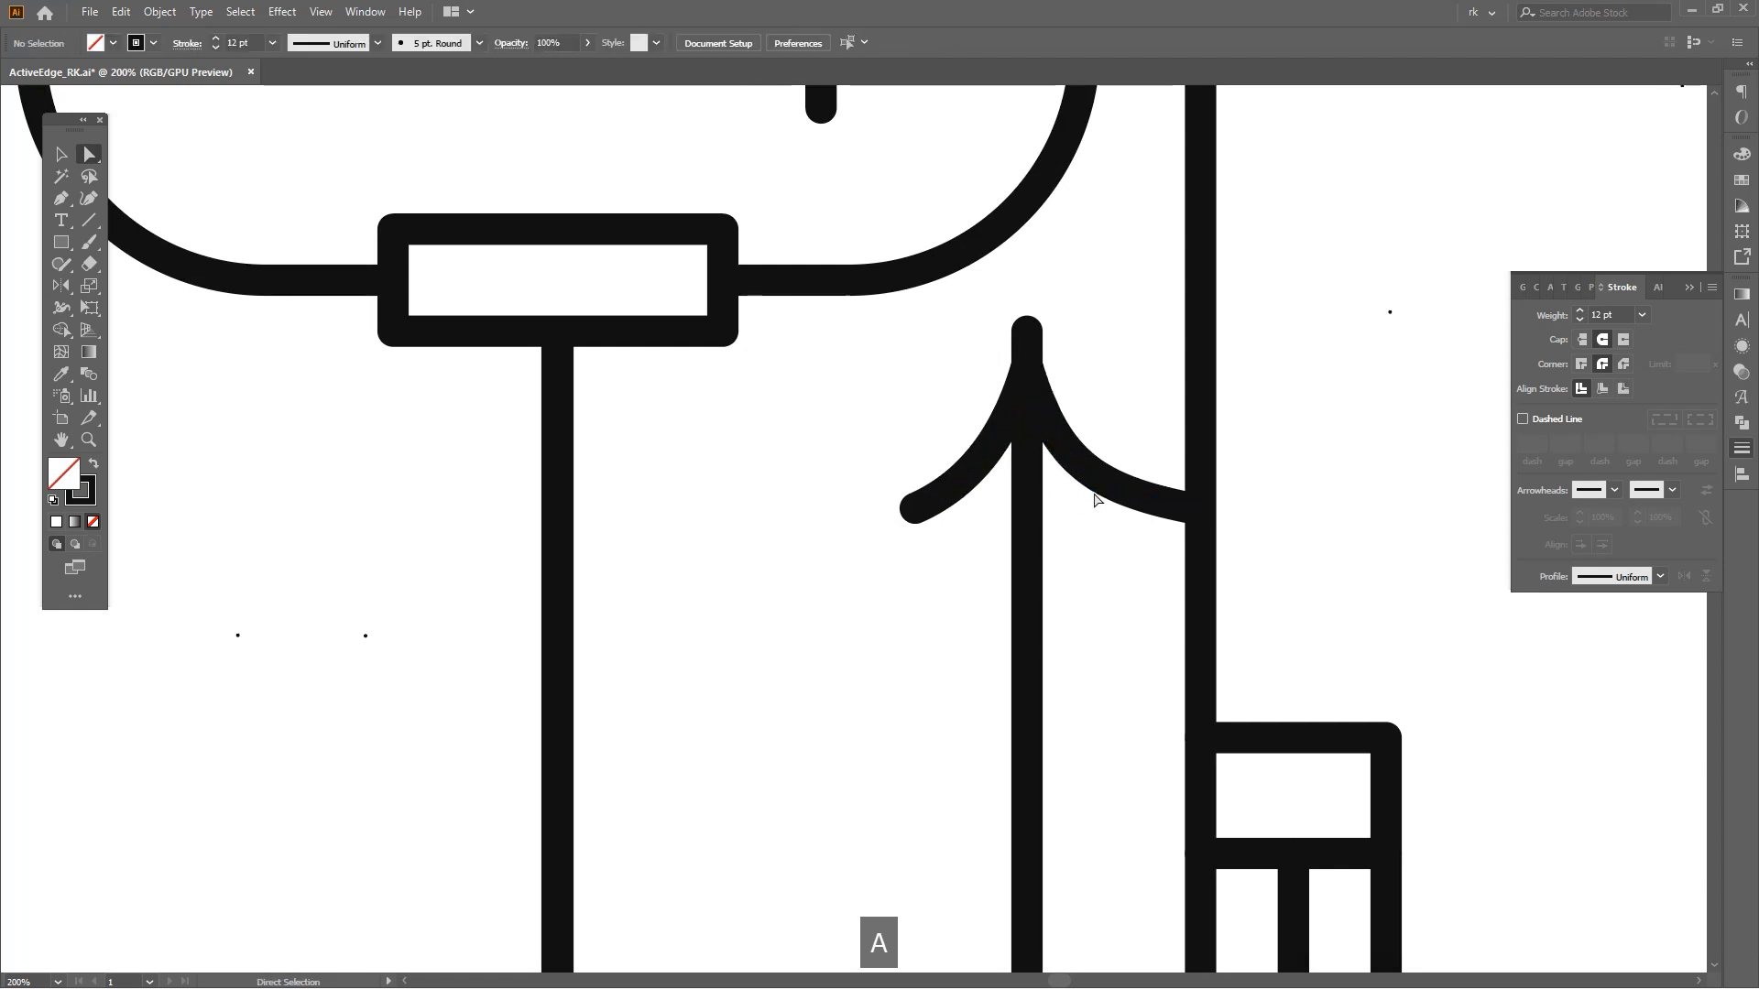
# Duplicate the branch pair downward along the trunk and repeat the duplication.
pyautogui.press('space')
pyautogui.moveTo(1095, 597); pyautogui.dragTo(1085, 635)
pyautogui.press('v')
pyautogui.moveTo(1051, 487); pyautogui.dragTo(1050, 537)
pyautogui.scroll(-2, 1063, 587)
pyautogui.press('space')
pyautogui.moveTo(1077, 674); pyautogui.dragTo(1064, 598)
pyautogui.hotkey('ctrl', 'd')
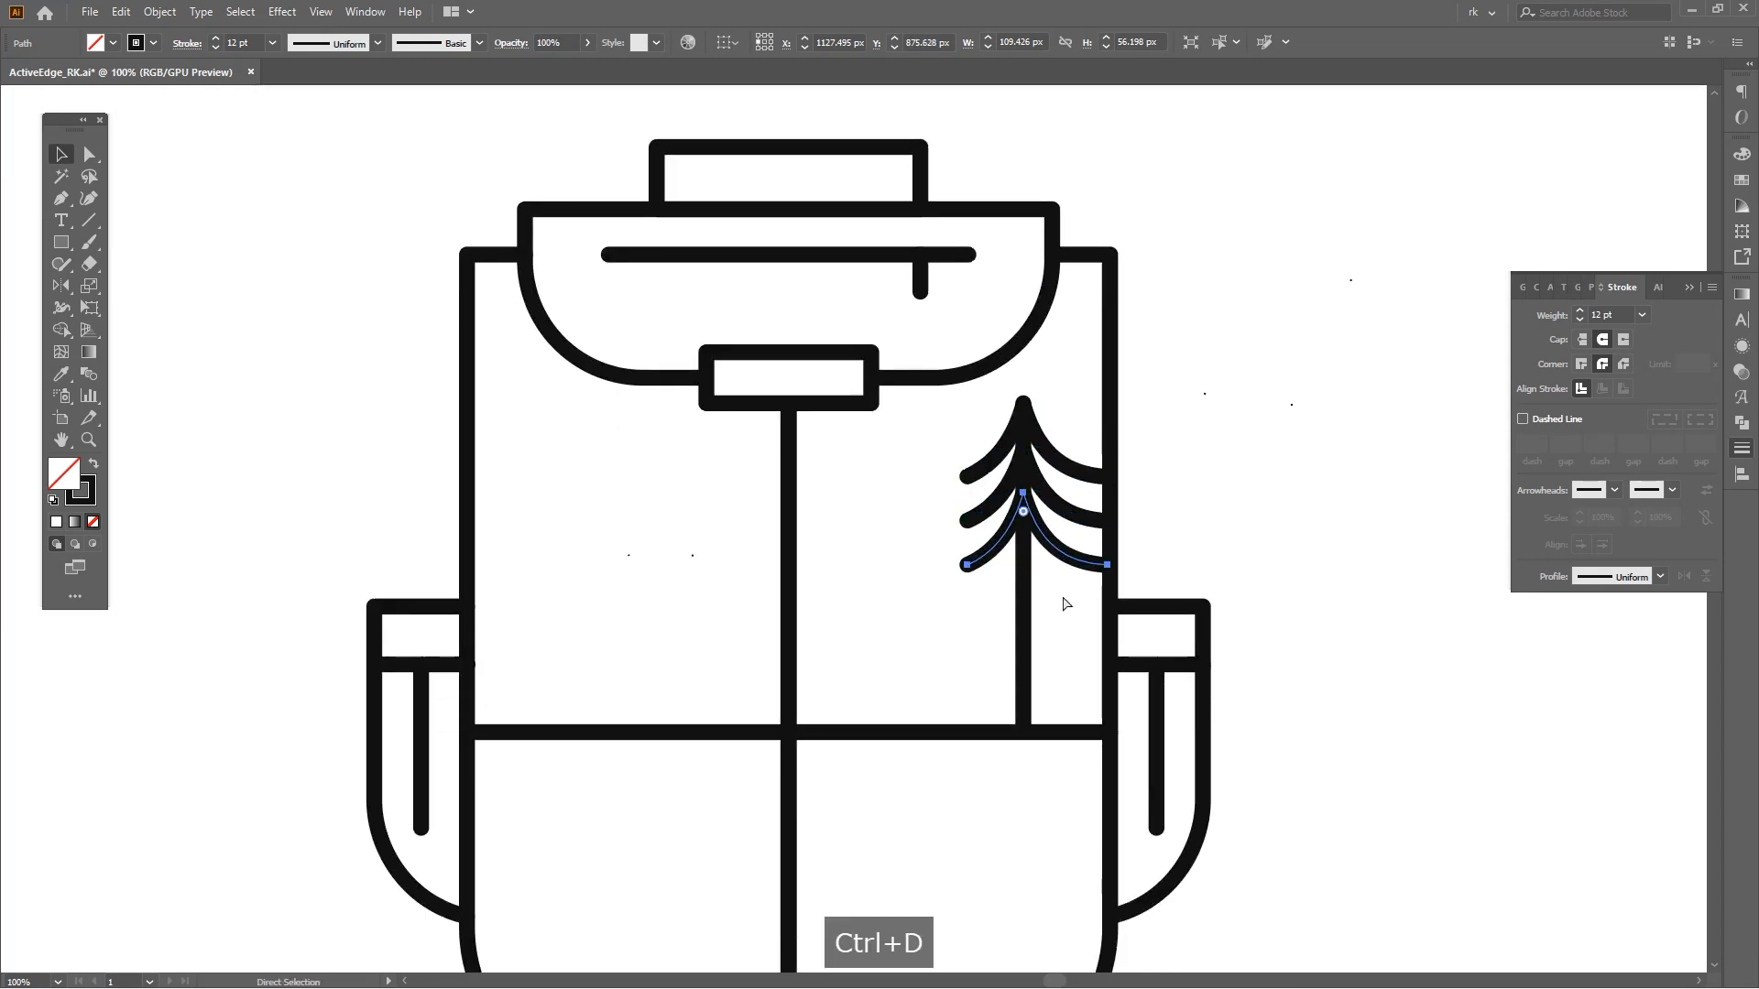
# Copy the finished tree to the left within the panel and group it.
pyautogui.press('v')
pyautogui.click(1016, 626)
pyautogui.moveTo(1016, 626); pyautogui.dragTo(856, 625)
pyautogui.press('space')
pyautogui.moveTo(888, 688); pyautogui.dragTo(908, 689)
pyautogui.hotkey('ctrl', 'g')
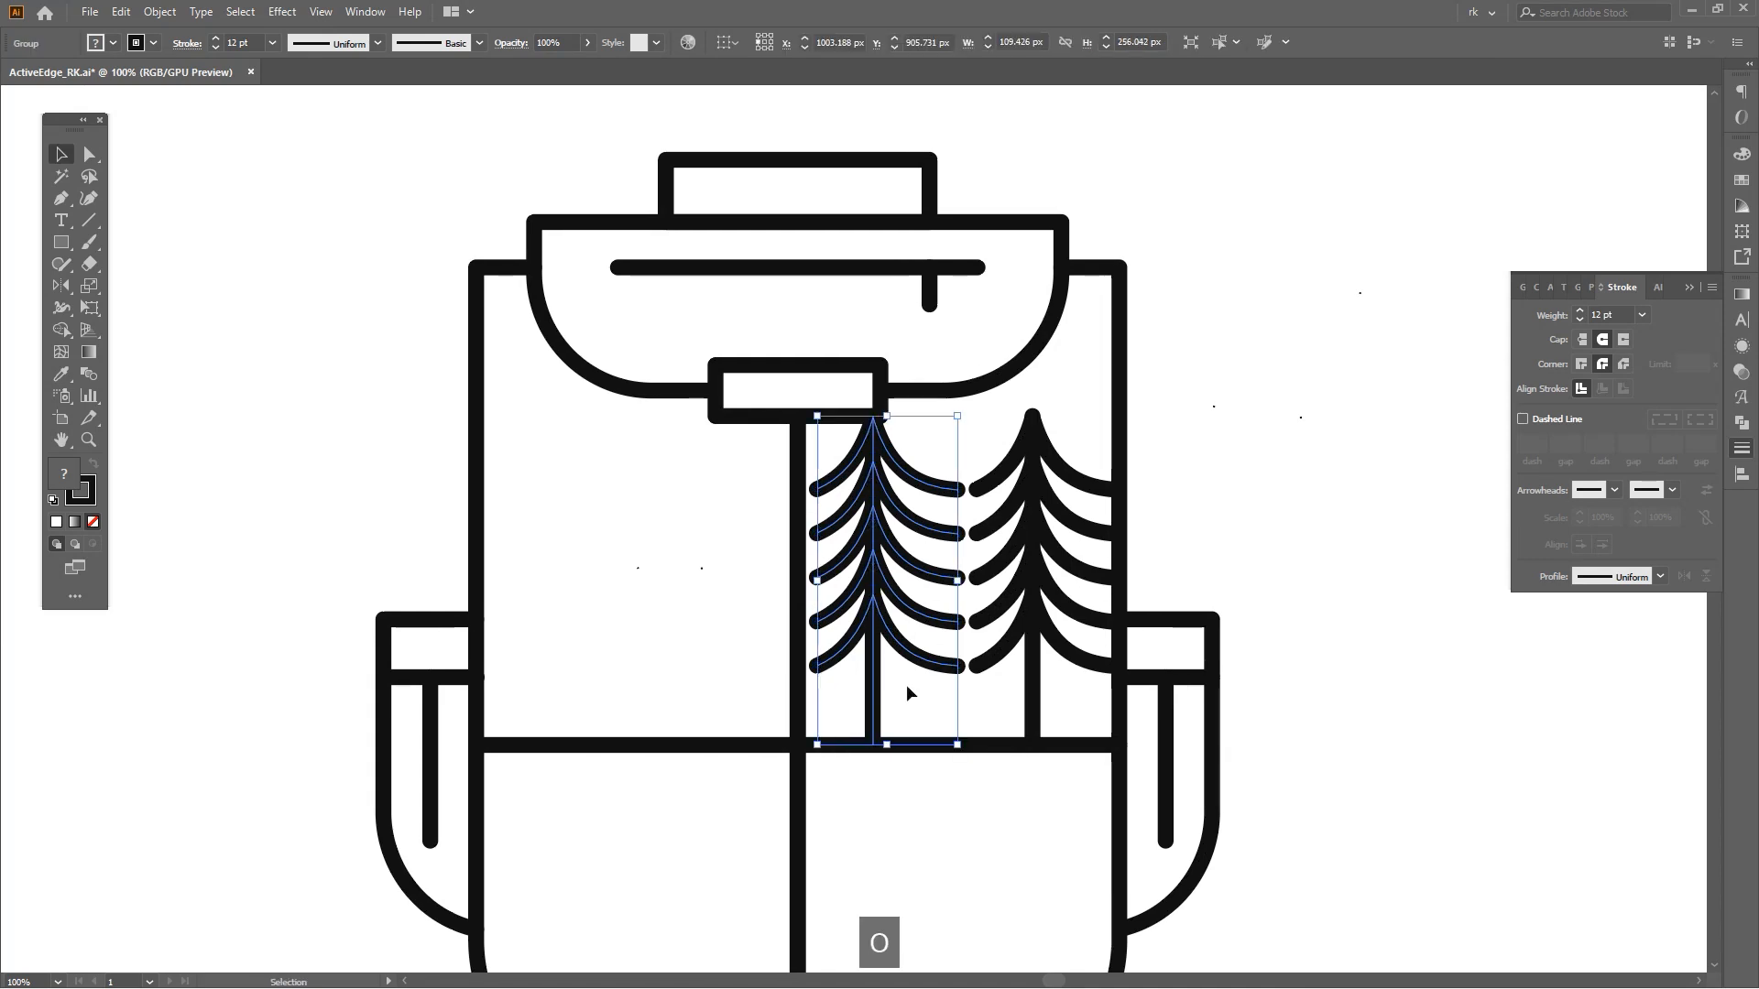
# Reflect the copied tree and shrink its height from the top.
pyautogui.press('o')
pyautogui.press('Return')
pyautogui.press('v')
pyautogui.moveTo(962, 414); pyautogui.dragTo(936, 466)
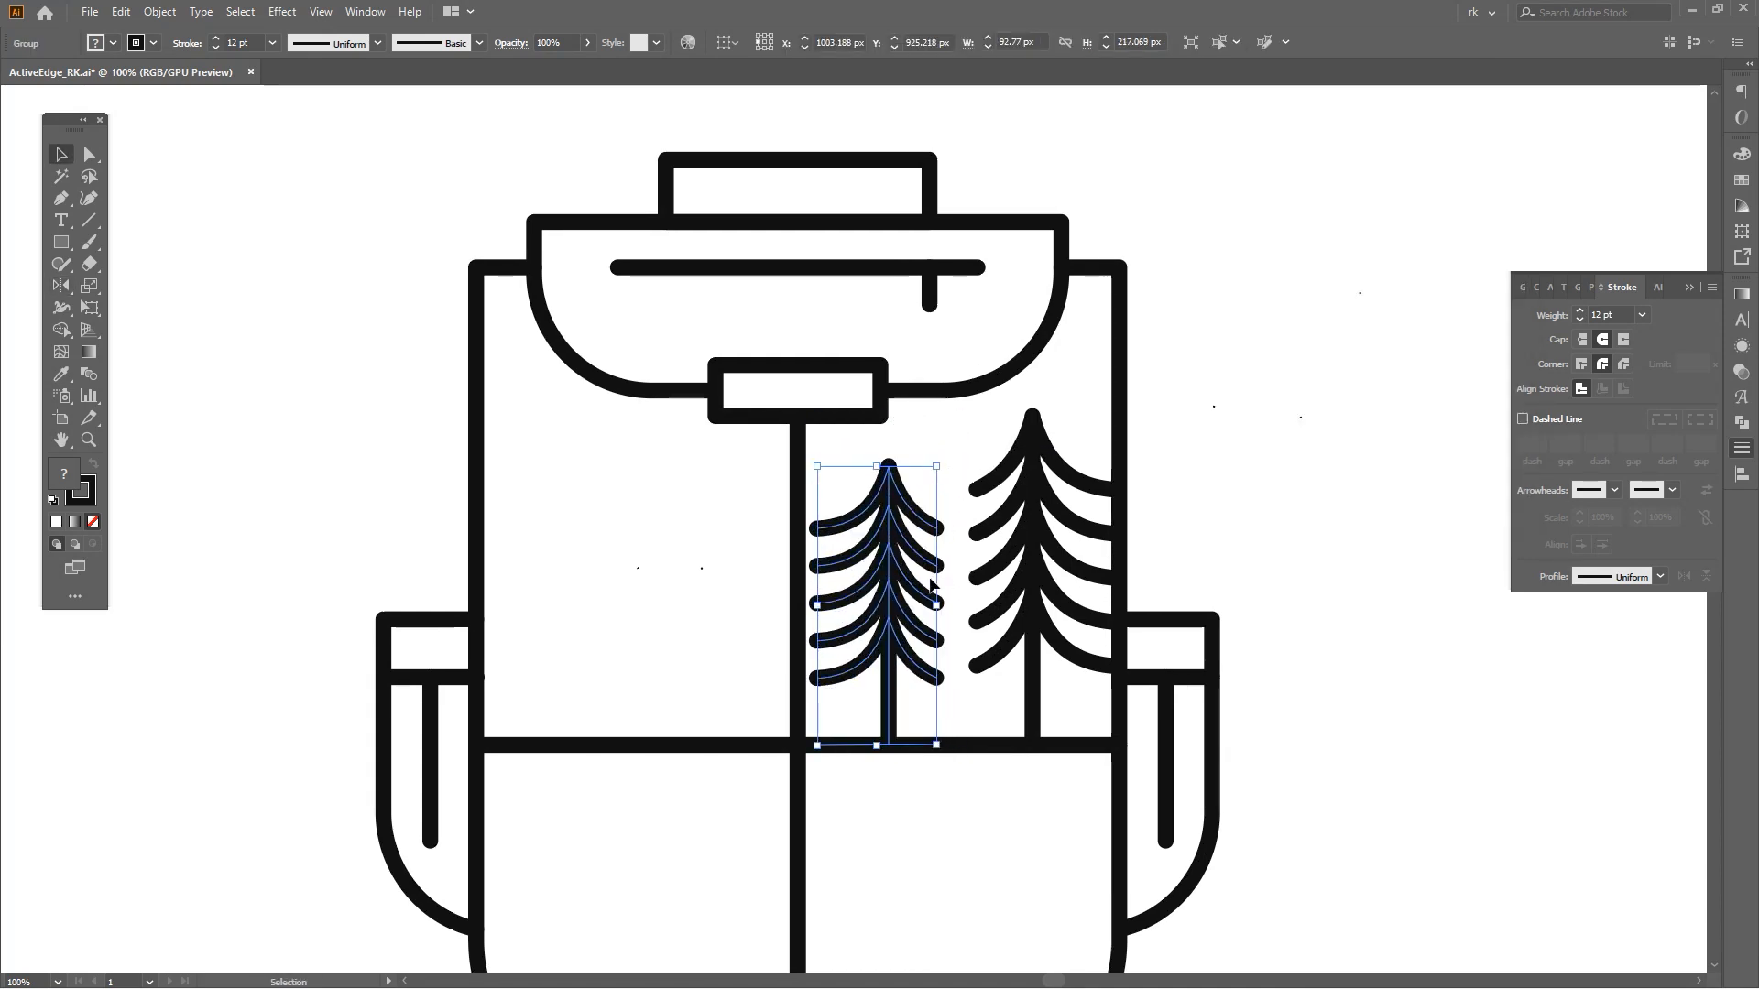
# Move the smaller tree slightly to the left.
pyautogui.moveTo(893, 591); pyautogui.dragTo(877, 596)
pyautogui.press('space')
pyautogui.moveTo(944, 515); pyautogui.dragTo(943, 520)
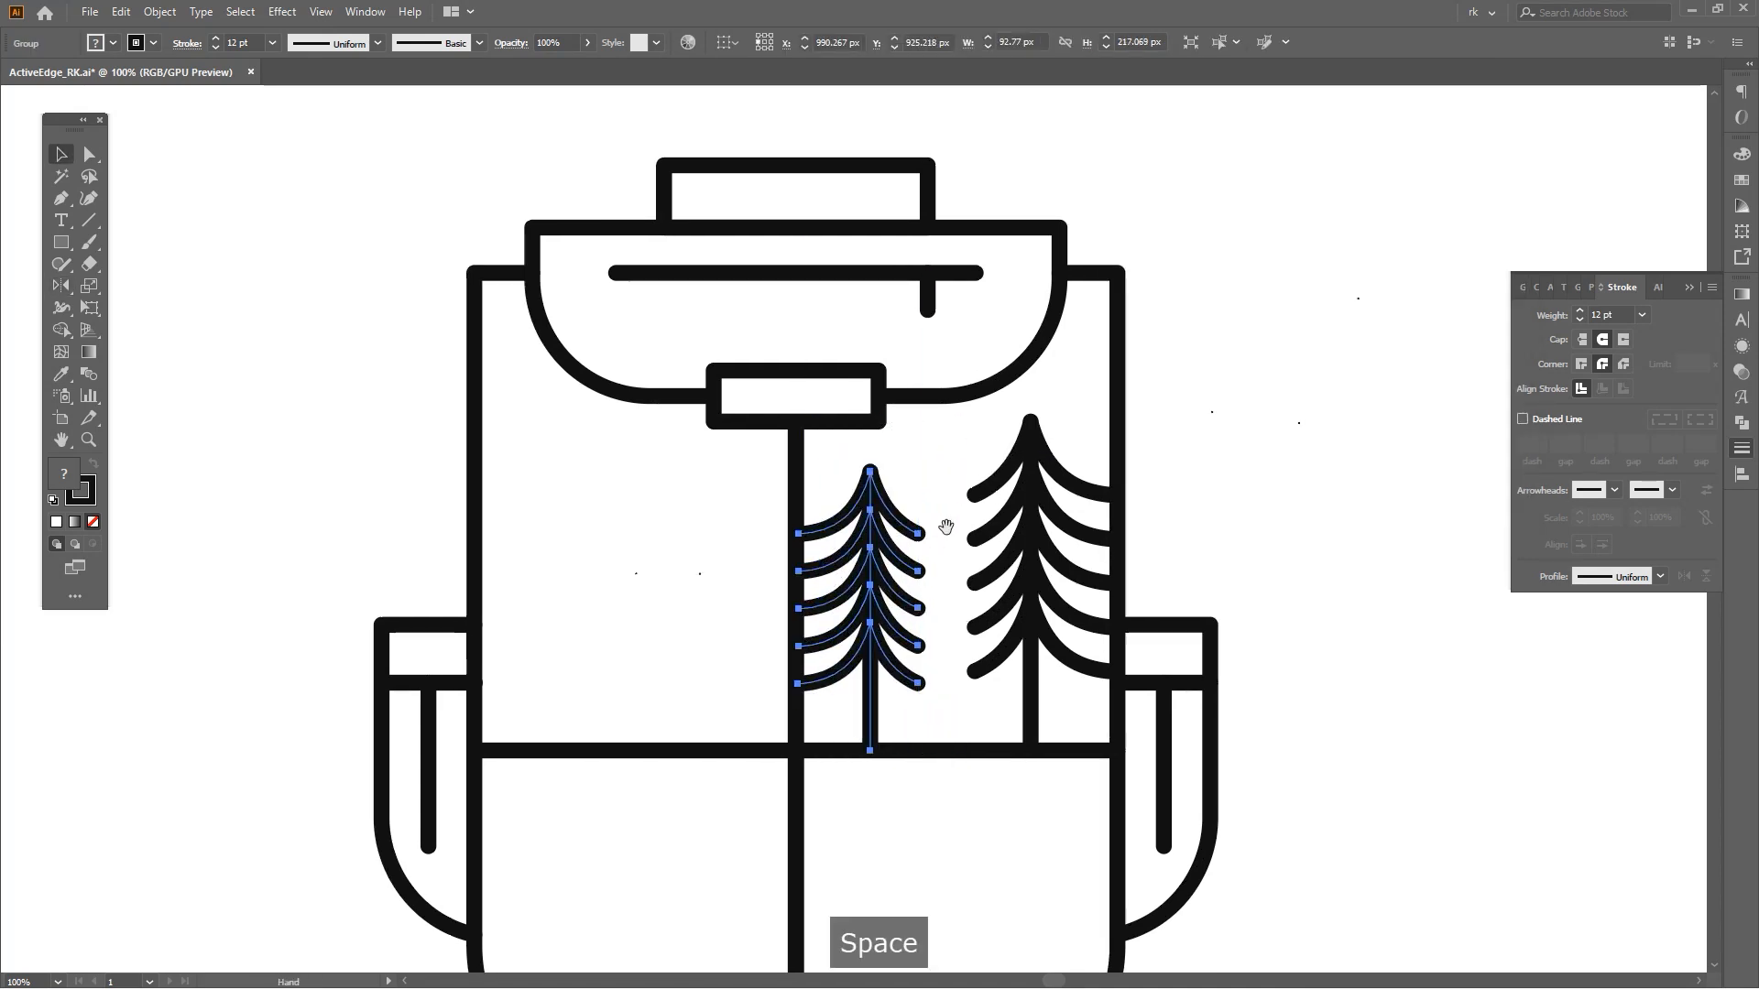
pyautogui.click(943, 521)
pyautogui.press('v')
pyautogui.scroll(1, 936, 471)
# Widen the smaller tree to about 100.6 px.
pyautogui.click(931, 458)
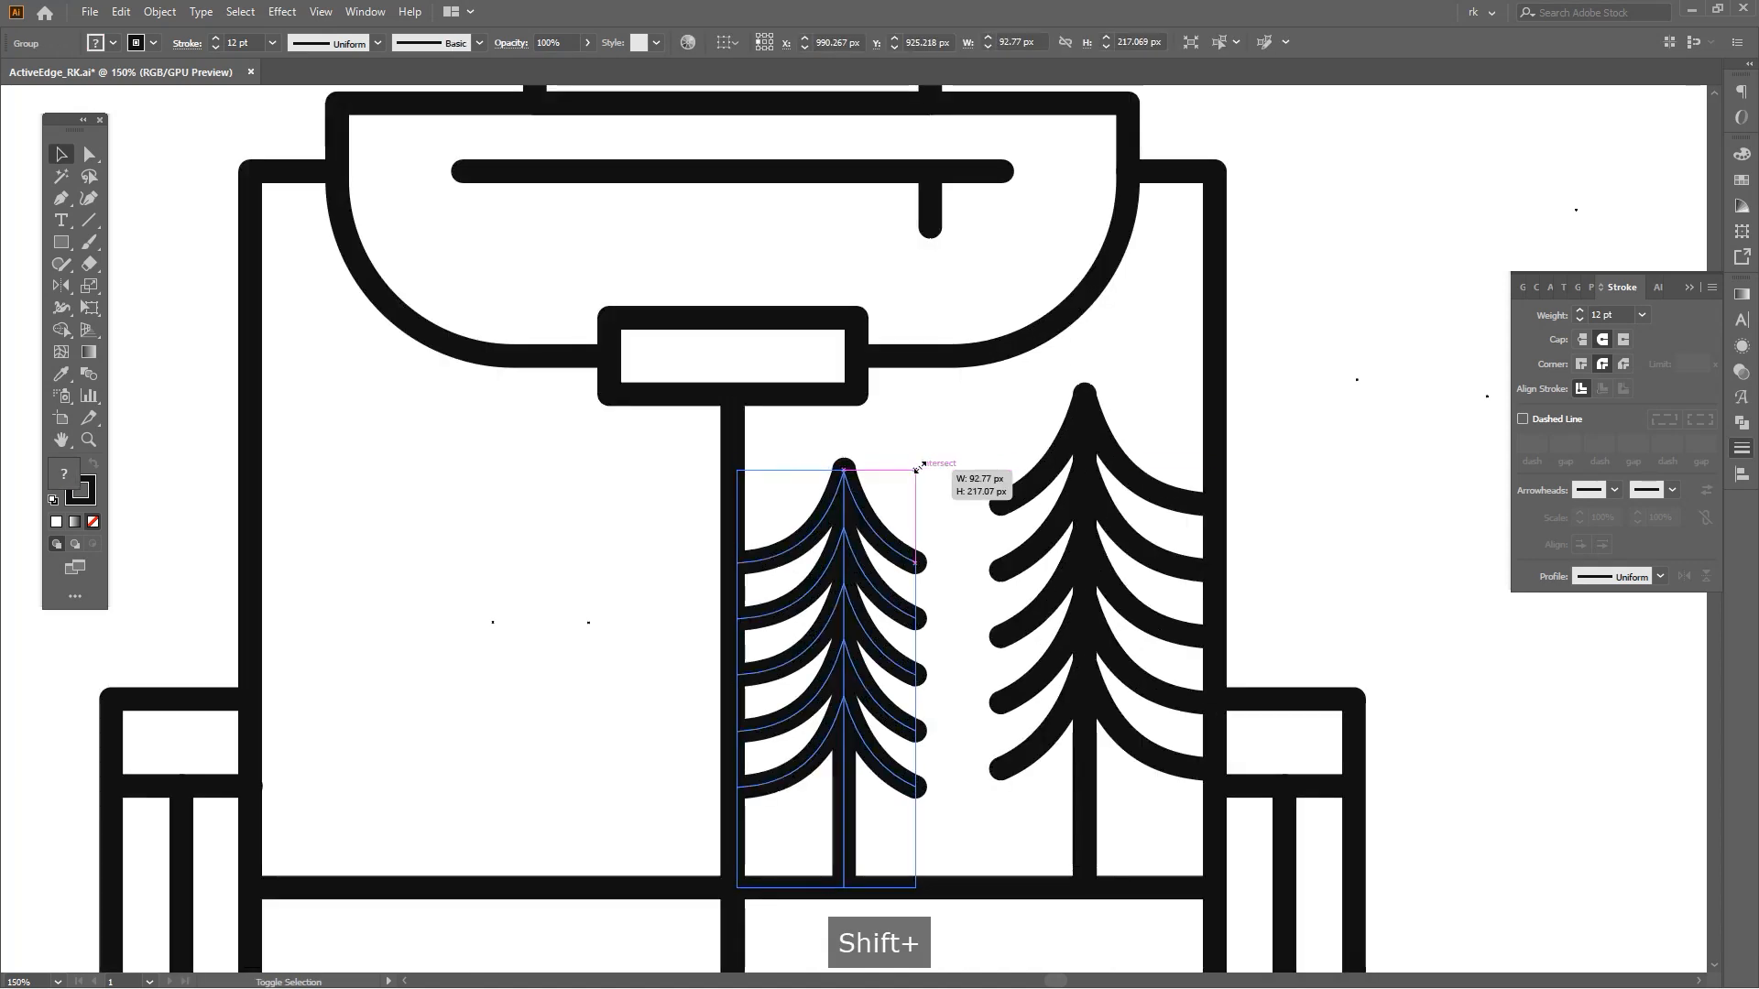
pyautogui.click(911, 510)
pyautogui.scroll(-2, 927, 561)
pyautogui.click(927, 562)
pyautogui.moveTo(928, 561); pyautogui.dragTo(972, 562)
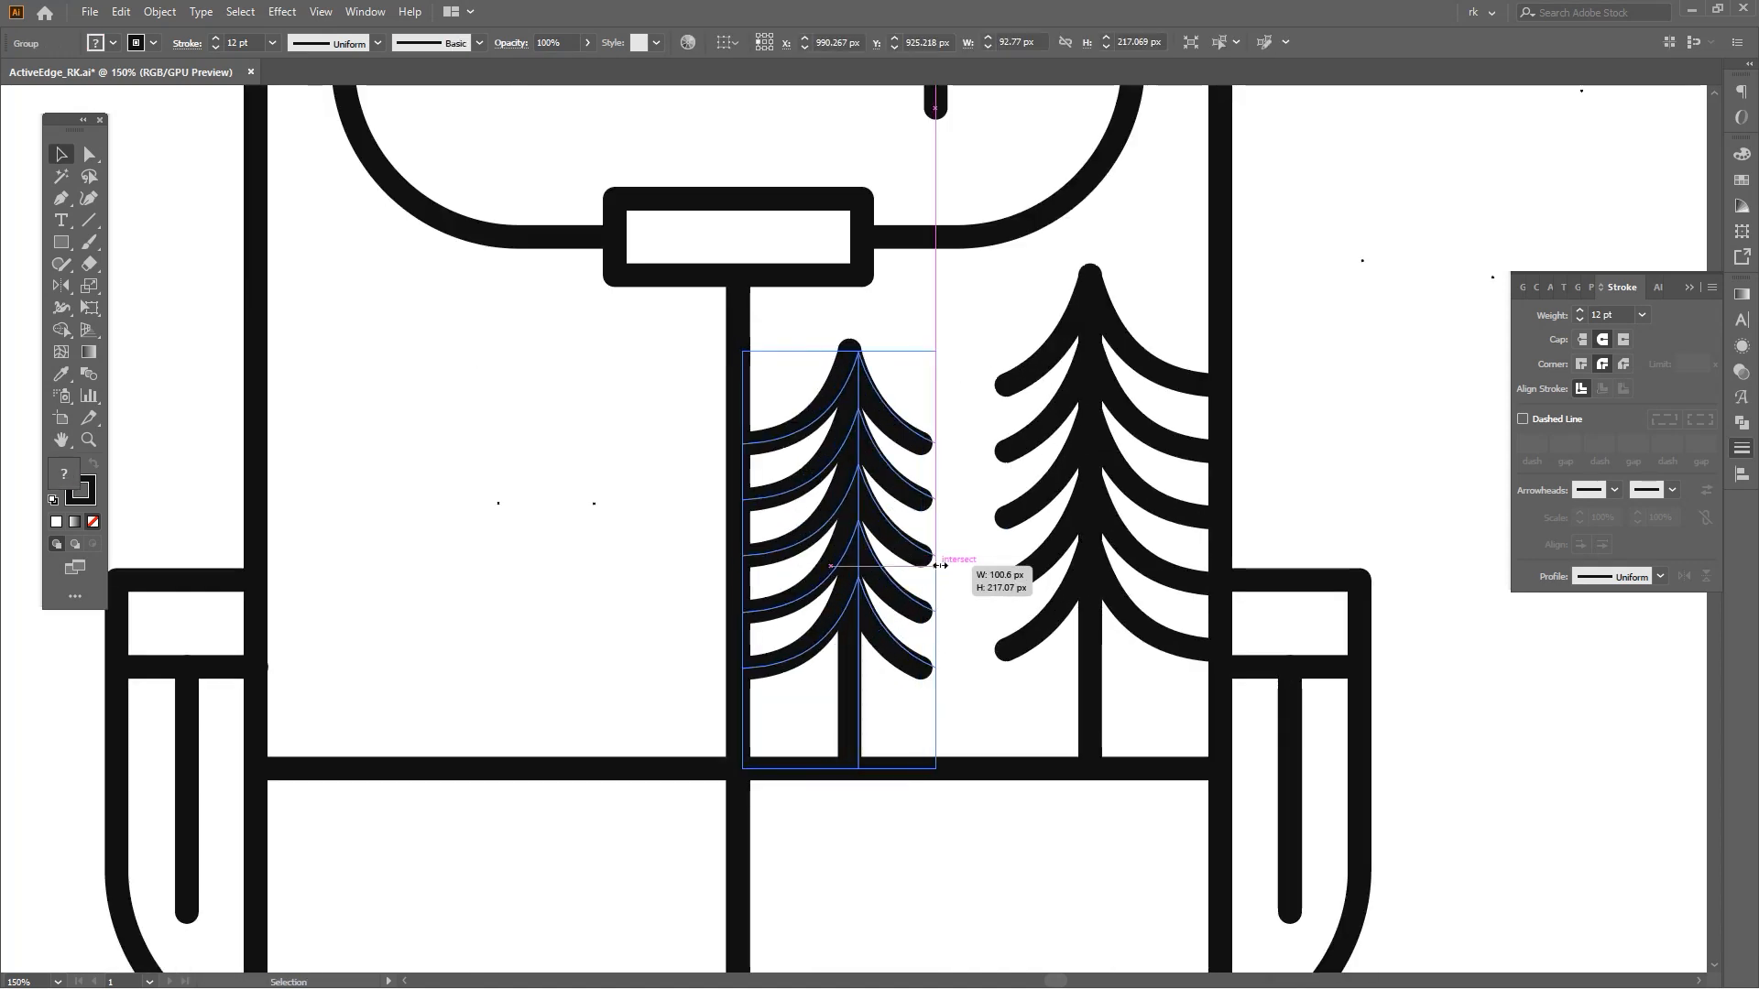
pyautogui.click(973, 562)
pyautogui.scroll(-3, 972, 561)
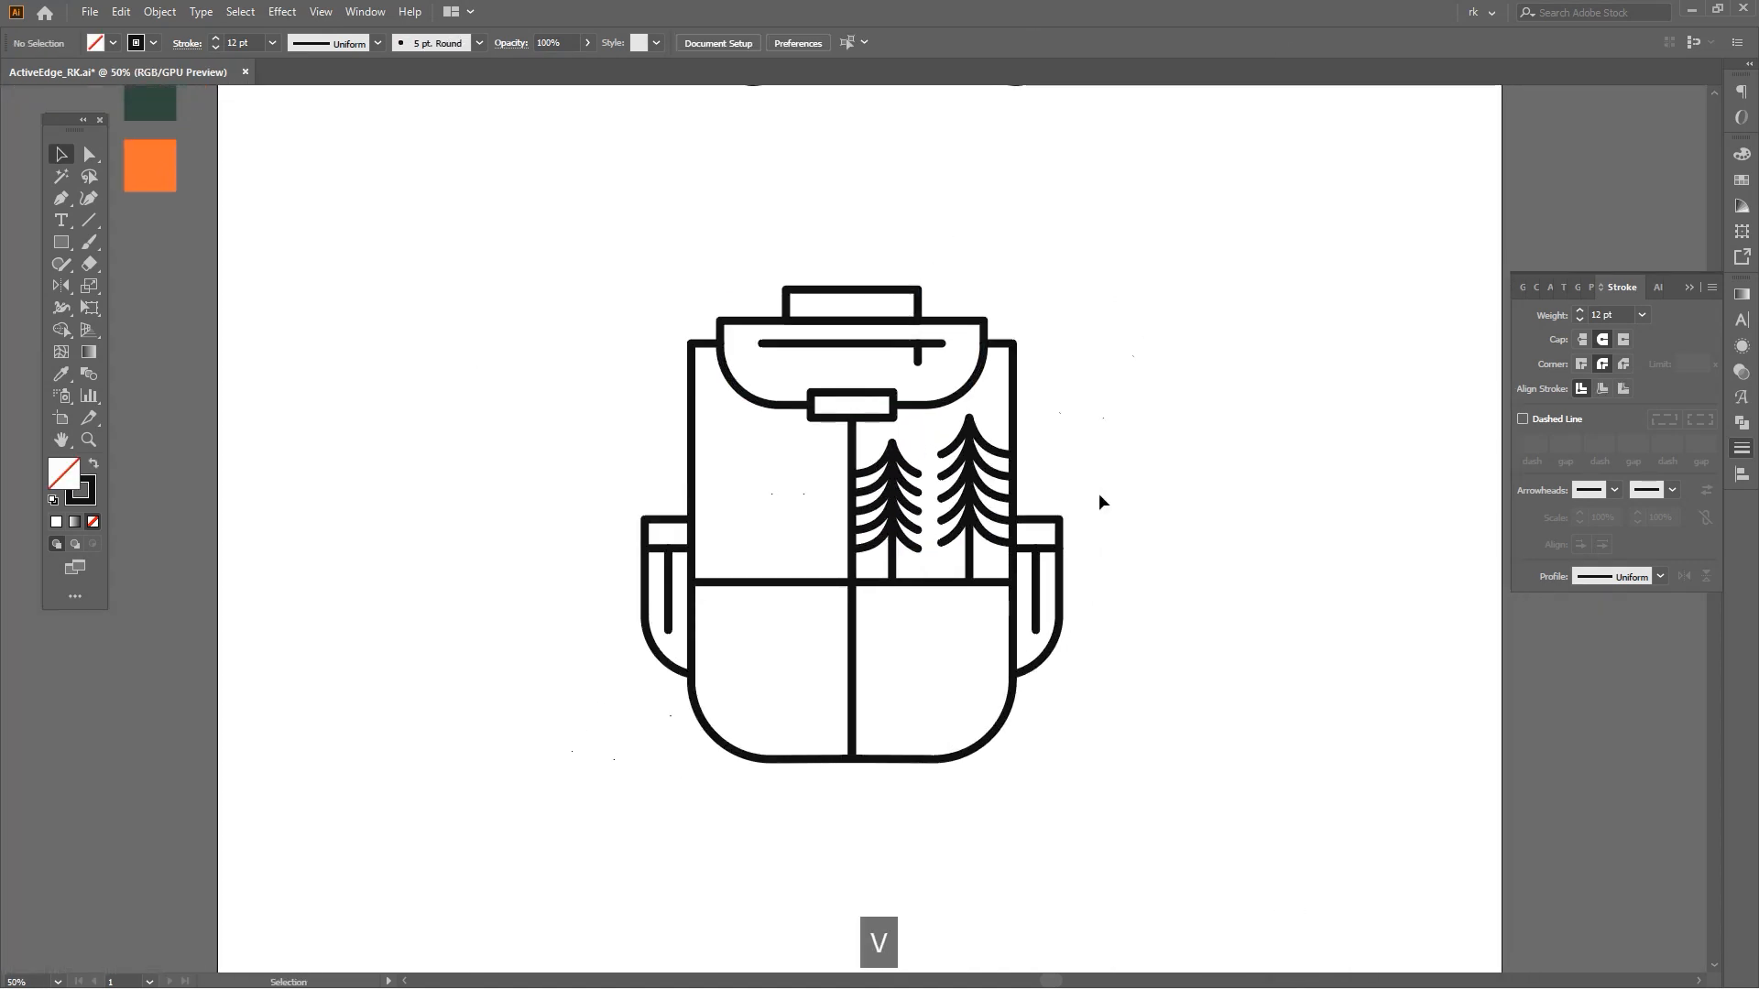
# Nudge the taller tree up slightly.
pyautogui.moveTo(1100, 501); pyautogui.dragTo(1105, 527)
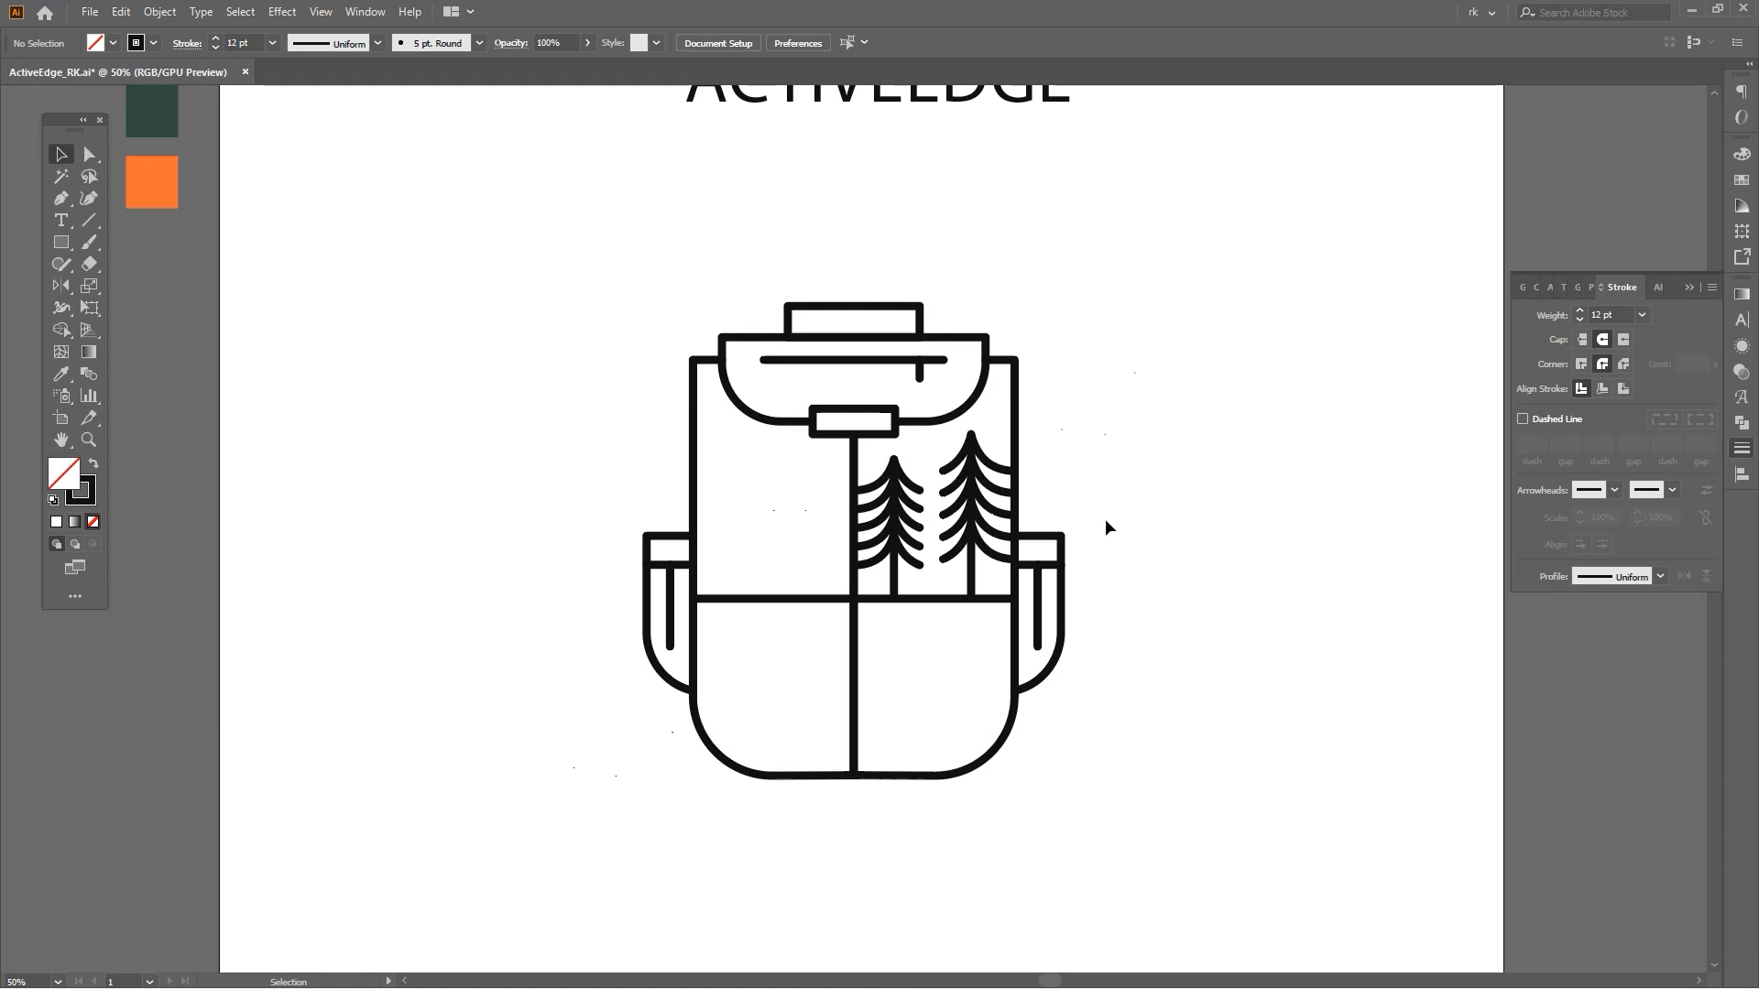
pyautogui.scroll(2, 887, 375)
pyautogui.click(1058, 564)
pyautogui.moveTo(1068, 490); pyautogui.dragTo(1068, 470)
pyautogui.scroll(-2, 1010, 394)
pyautogui.click(866, 563)
pyautogui.press('v')
# Draw a small circle in the upper-left panel of the backpack.
pyautogui.press('l')
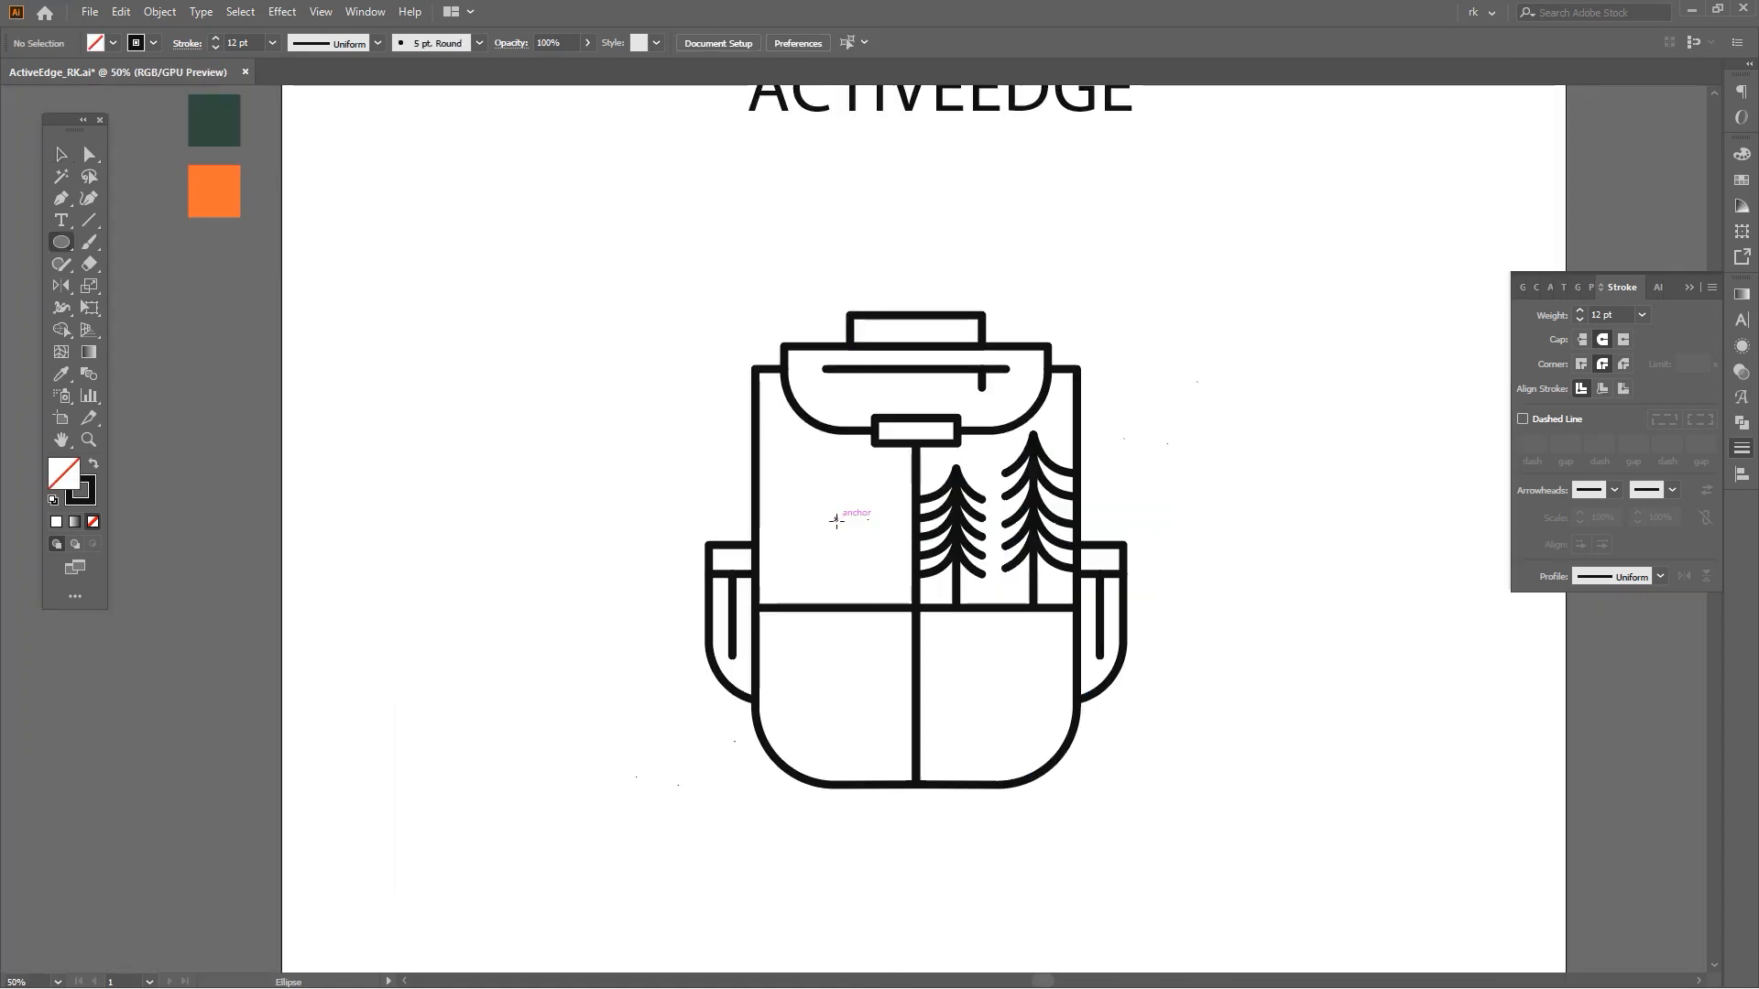
pyautogui.press('v')
pyautogui.moveTo(857, 553); pyautogui.dragTo(888, 610)
pyautogui.click(855, 604)
pyautogui.scroll(2, 850, 596)
pyautogui.press('v')
pyautogui.press('p')
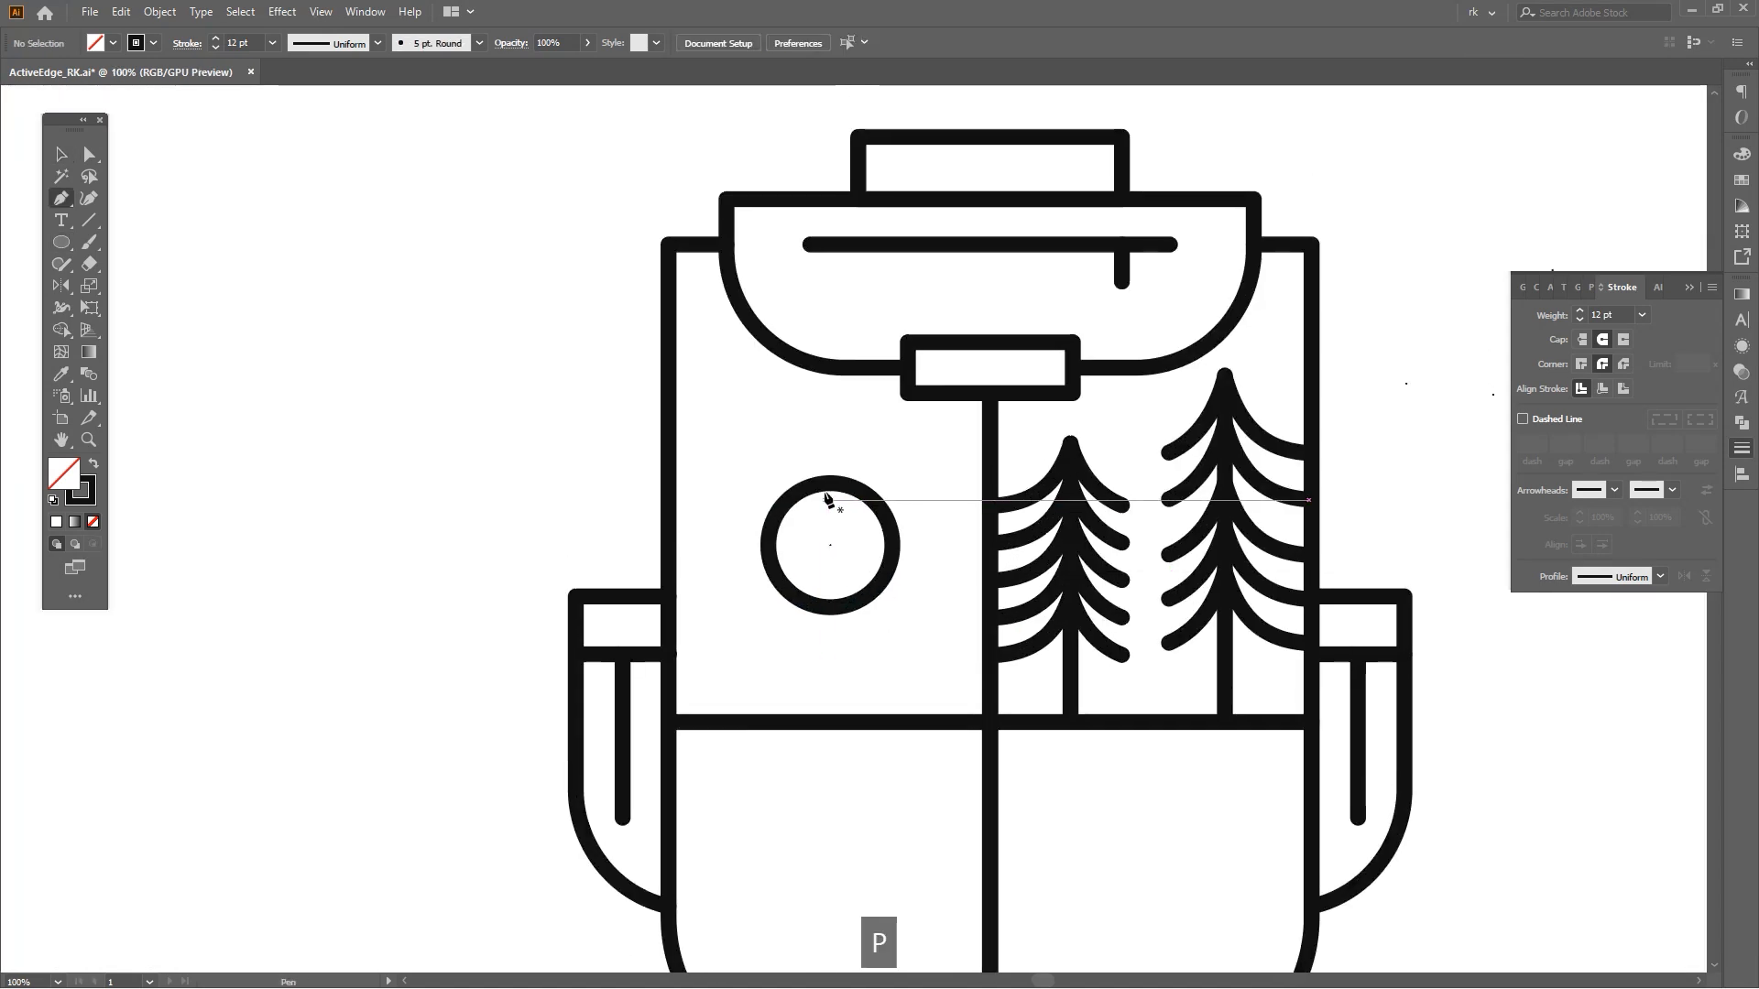
# Draw a vertical line from the circle's center up to the flap, then rotate copies around the circle center three more times.
pyautogui.keyDown('shift'); pyautogui.click(831, 367); pyautogui.keyUp('shift')
pyautogui.press('v')
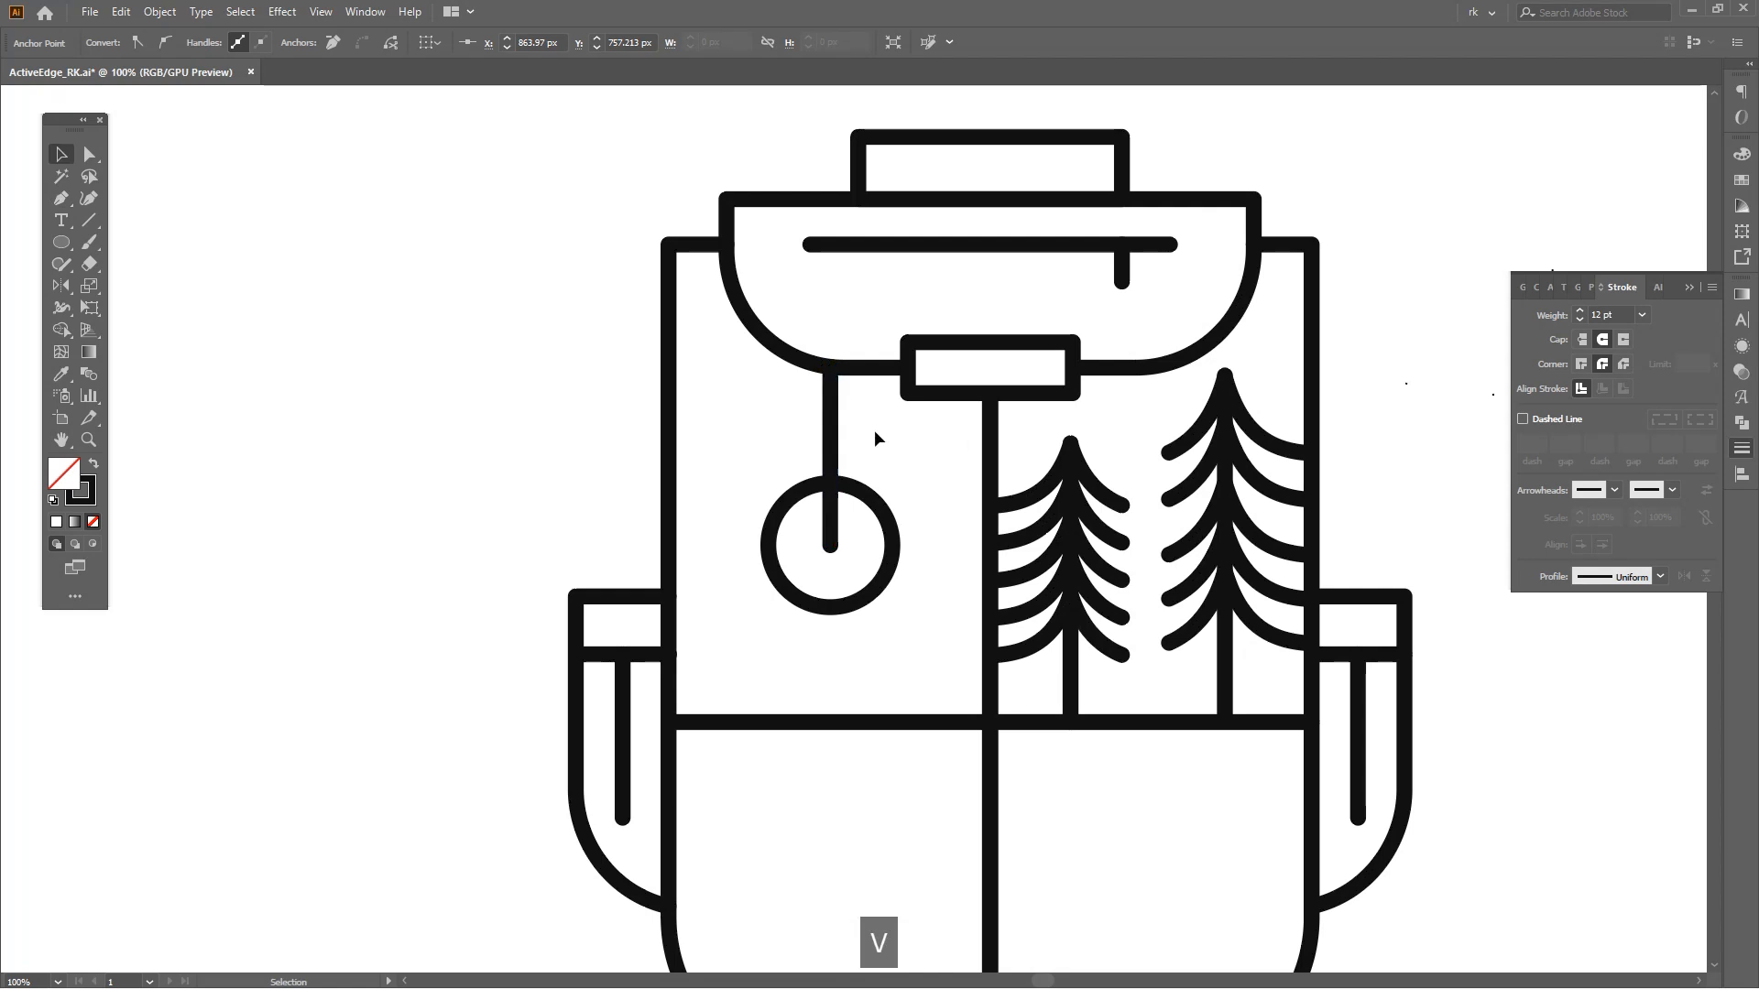
pyautogui.moveTo(871, 521); pyautogui.dragTo(955, 489)
pyautogui.press('r')
pyautogui.click(838, 500)
pyautogui.hotkey('ctrl', 'd')
pyautogui.hotkey('ctrl', 'd')
pyautogui.hotkey('ctrl', 'd')
pyautogui.hotkey('ctrl', 'd')
pyautogui.hotkey('ctrl', 'd')
pyautogui.hotkey('ctrl', 'd')
# Extend the ray endpoints to the upper-left panel's corners and edges so the rays meet the panel borders.
pyautogui.press('v')
pyautogui.press('a')
pyautogui.moveTo(941, 648); pyautogui.dragTo(975, 683)
pyautogui.press('v')
pyautogui.press('a')
pyautogui.moveTo(679, 395); pyautogui.dragTo(653, 370)
pyautogui.click(760, 383)
pyautogui.moveTo(939, 404); pyautogui.dragTo(964, 377)
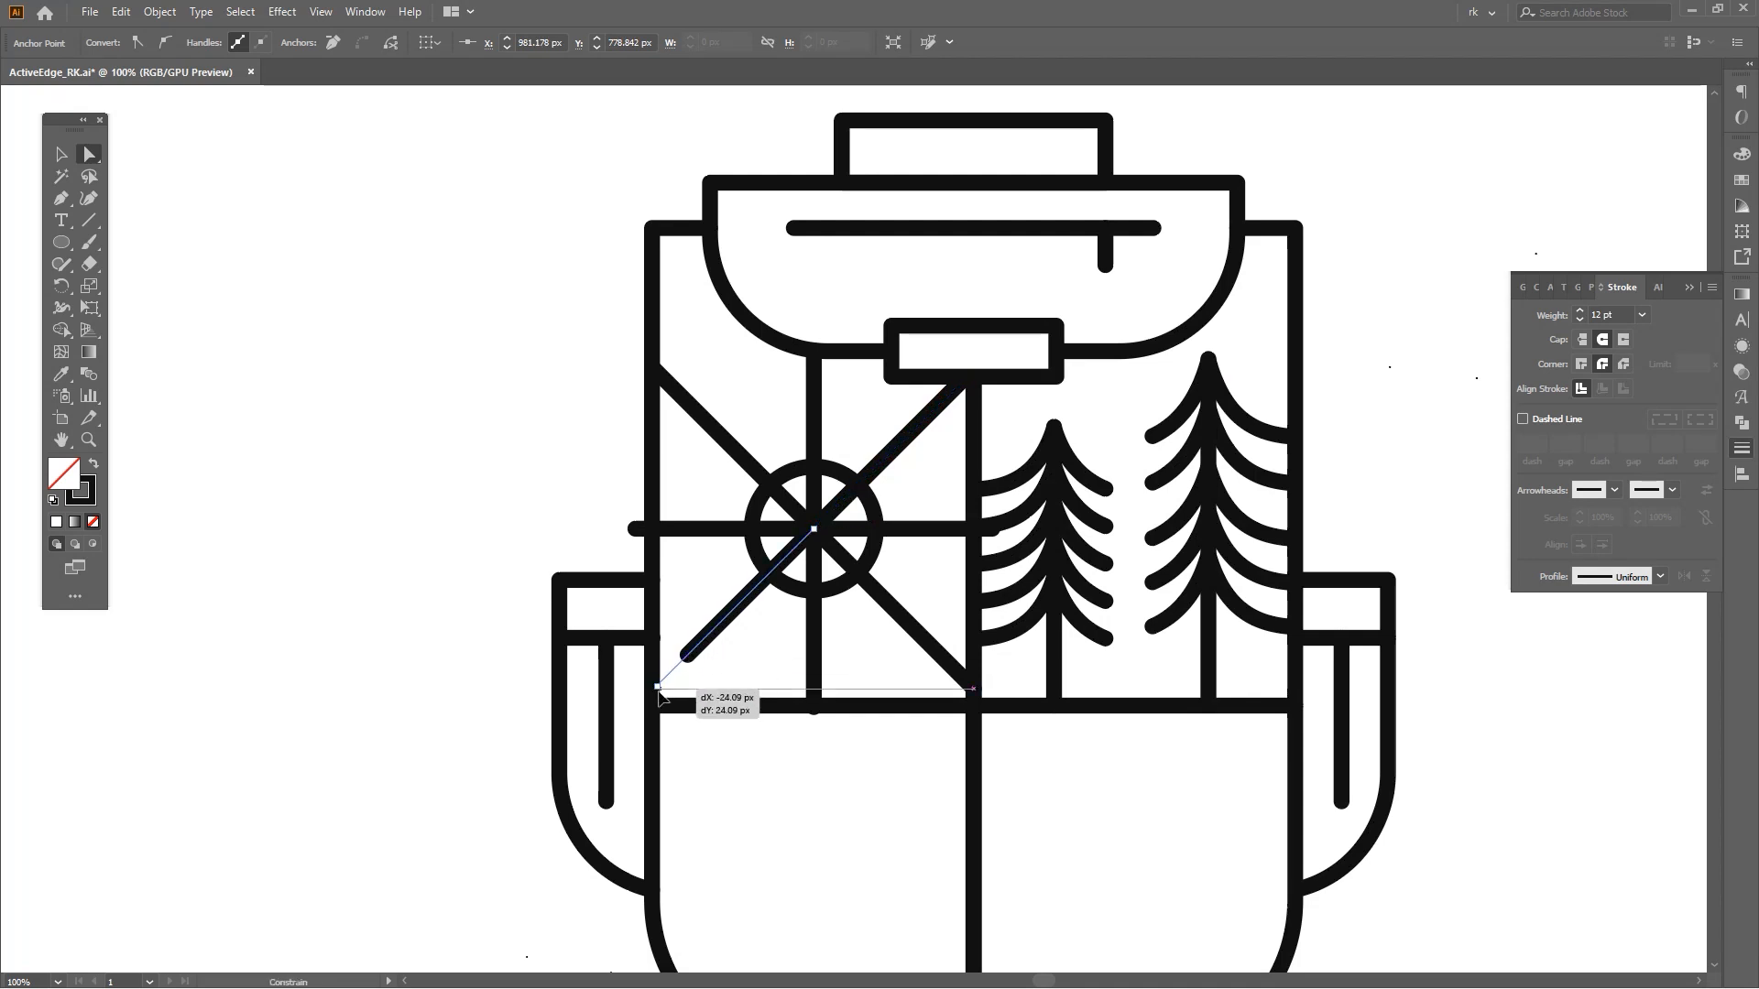
pyautogui.moveTo(659, 703); pyautogui.dragTo(659, 703)
pyautogui.scroll(2, 634, 533)
pyautogui.press('a')
pyautogui.moveTo(576, 491); pyautogui.dragTo(661, 514)
pyautogui.hotkey('ctrl', 'shift', 'a')
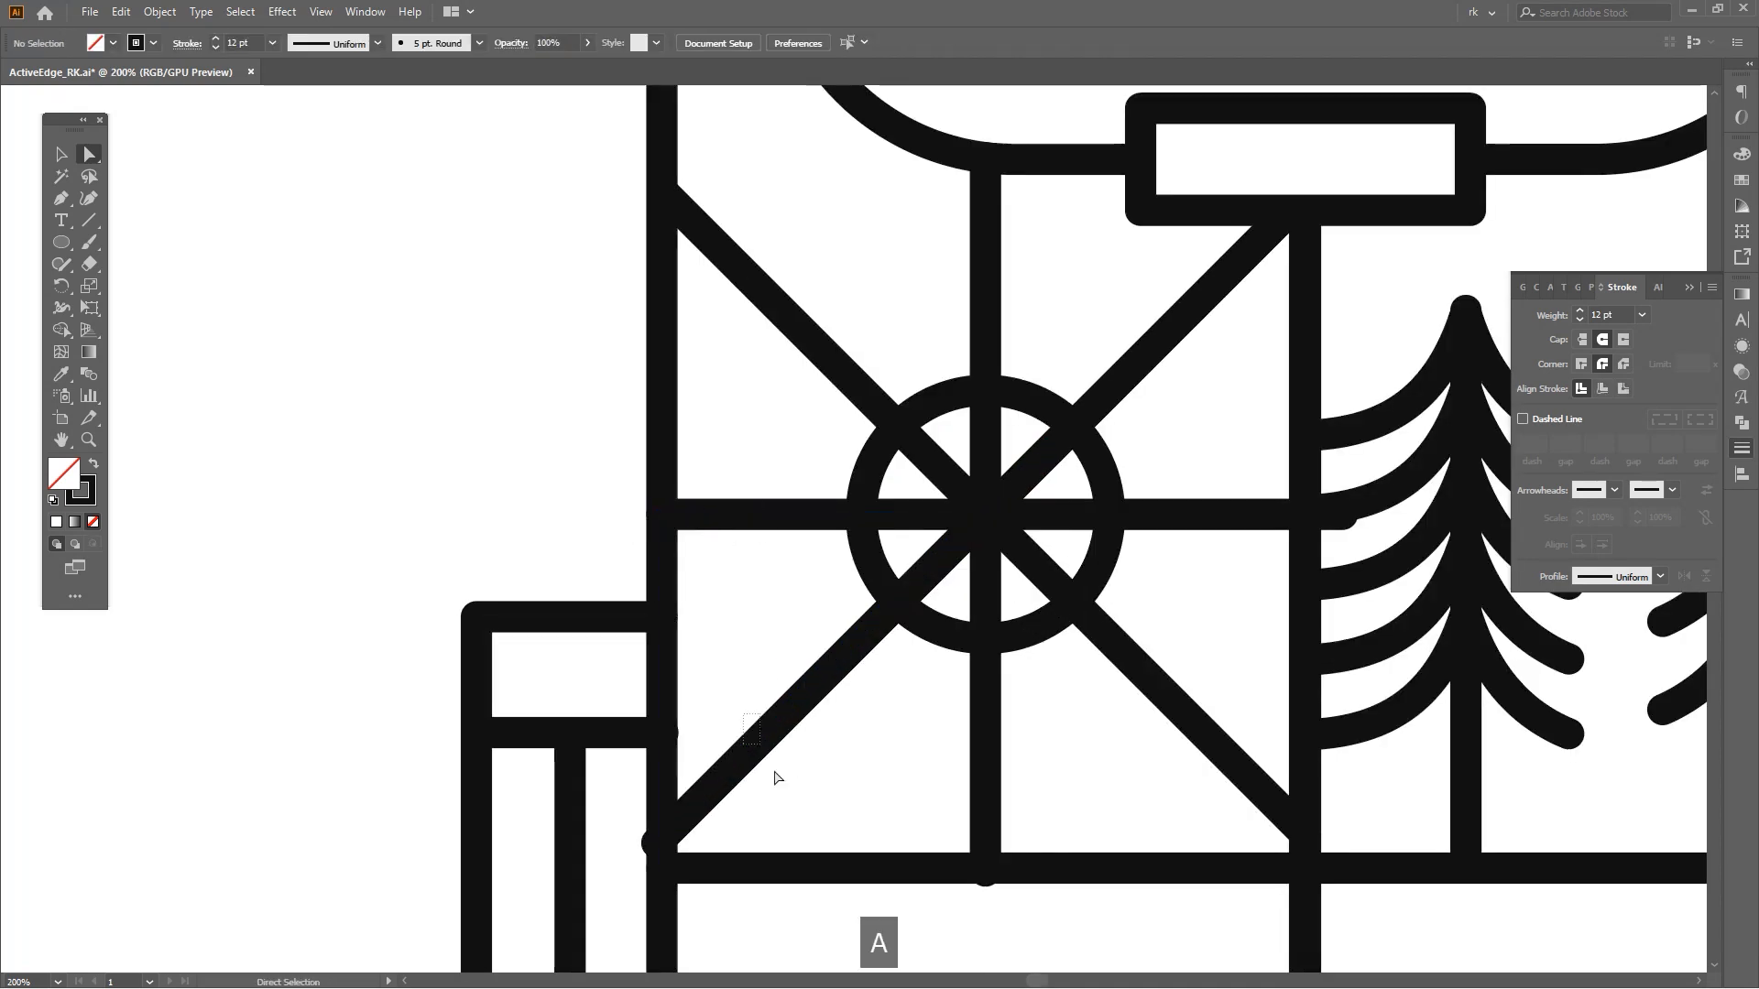
pyautogui.click(740, 757)
pyautogui.moveTo(666, 884); pyautogui.dragTo(662, 744)
pyautogui.scroll(1, 661, 744)
pyautogui.scroll(1, 661, 728)
pyautogui.press('a')
pyautogui.moveTo(647, 668); pyautogui.dragTo(656, 658)
pyautogui.hotkey('ctrl', 'shift', 'a')
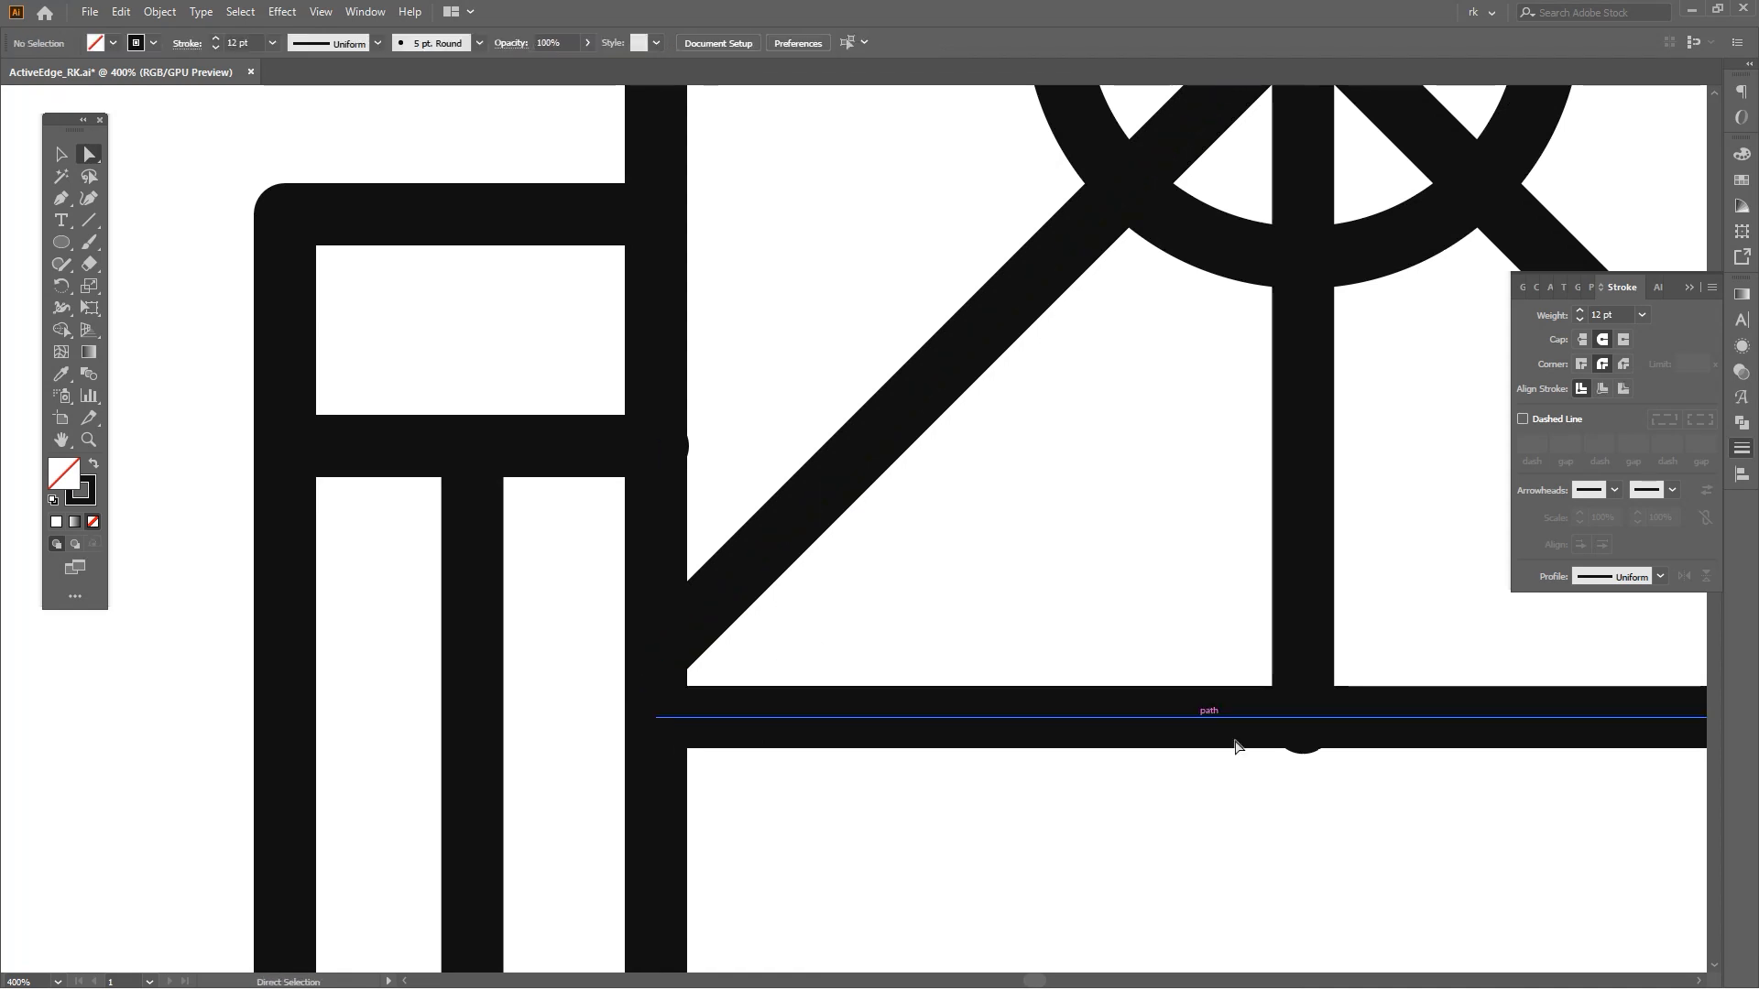
pyautogui.press('a')
pyautogui.click(1298, 751)
pyautogui.moveTo(1302, 722); pyautogui.dragTo(1302, 716)
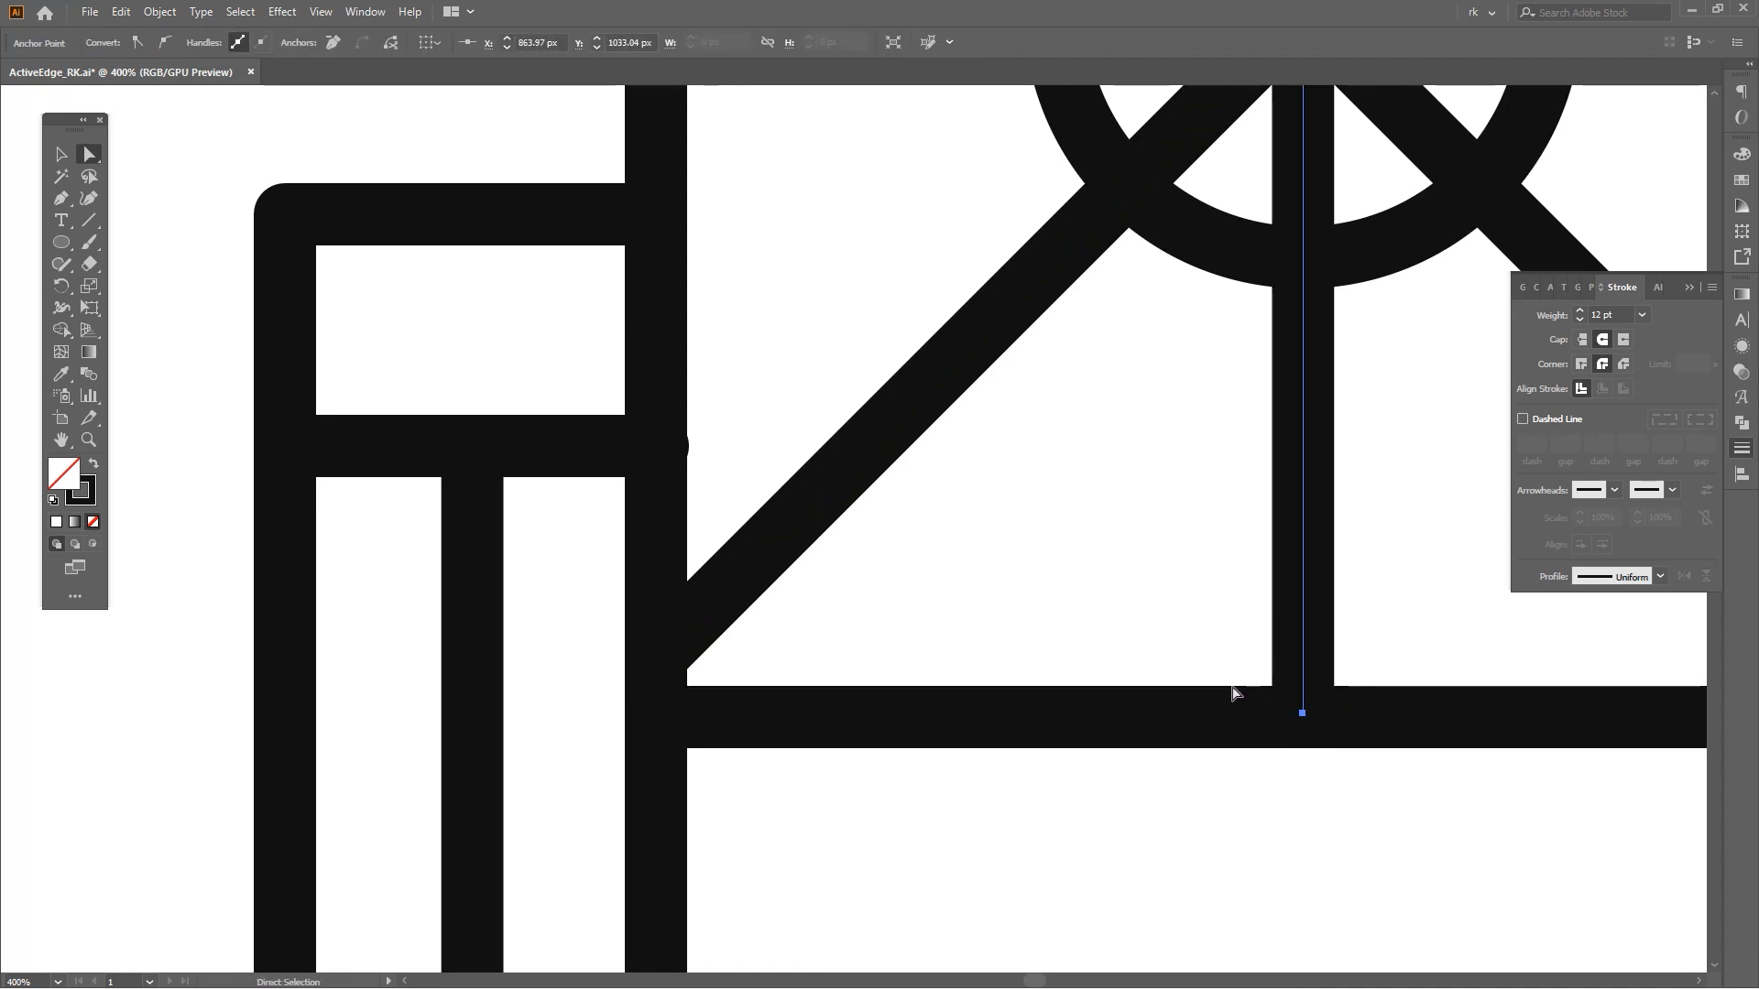
# Bring the circle to front and paste a white-filled, enlarged copy behind it to hide the rays near the circle.
pyautogui.click(1106, 579)
pyautogui.scroll(-2, 1107, 579)
pyautogui.moveTo(1111, 575); pyautogui.dragTo(865, 744)
pyautogui.press('v')
pyautogui.click(1054, 558)
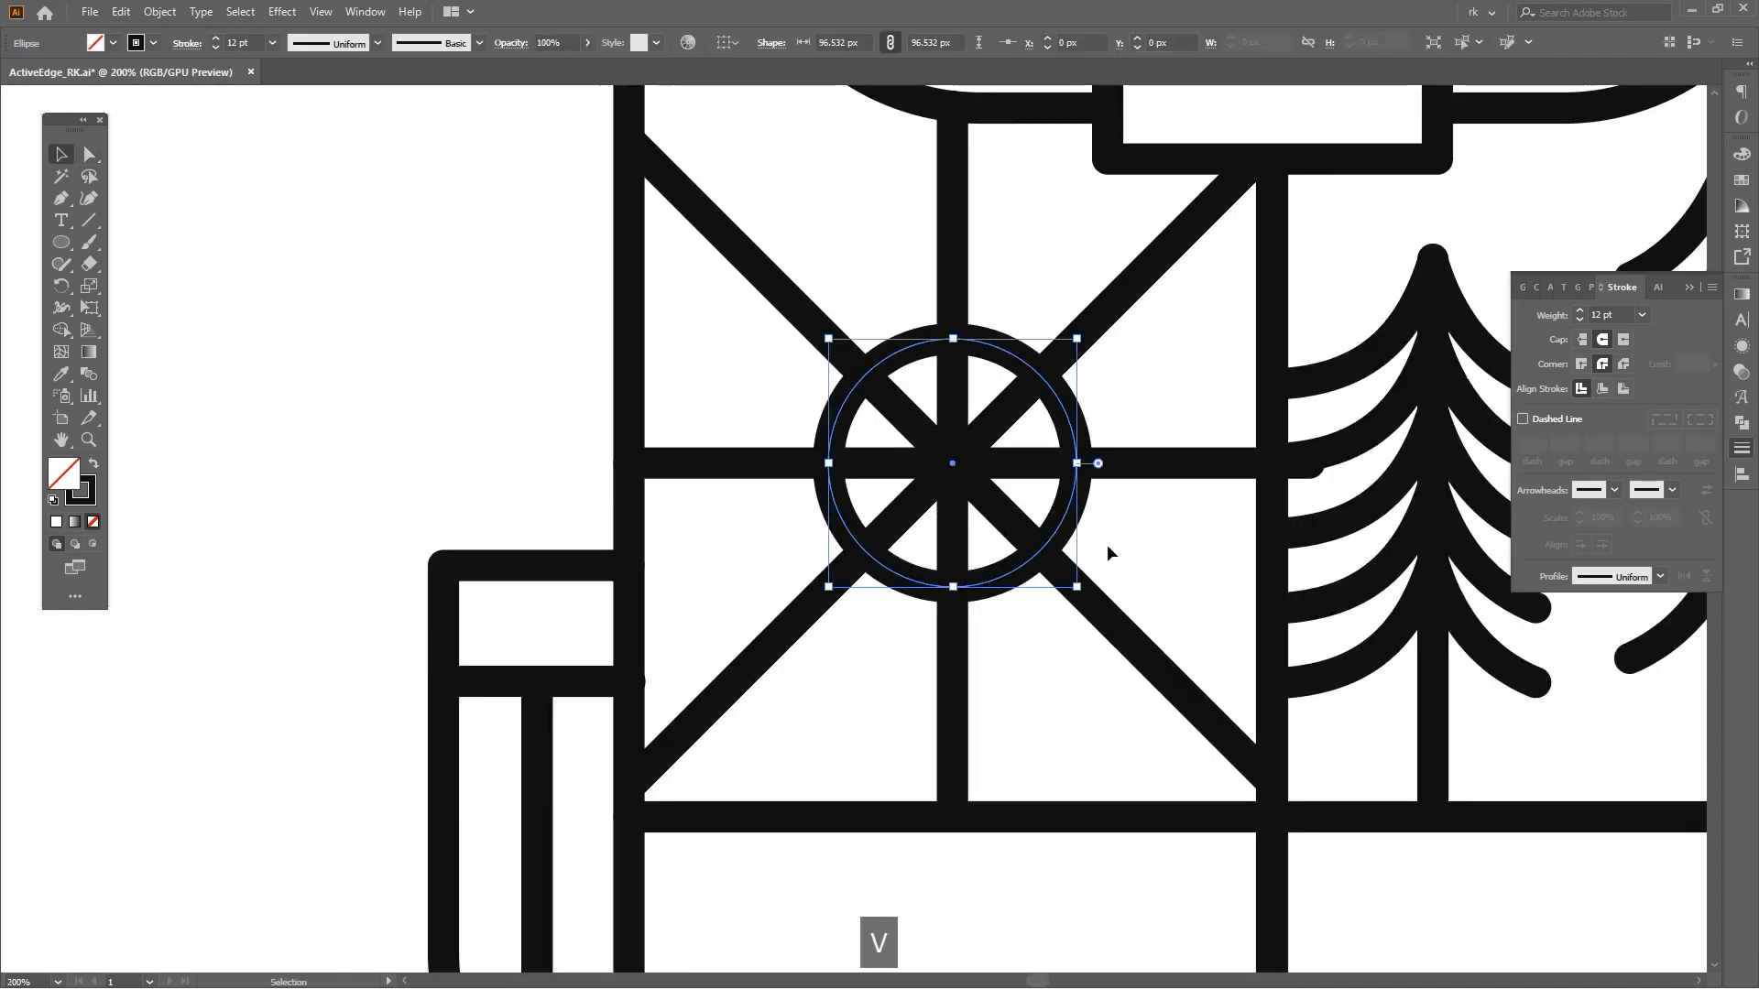
pyautogui.hotkey('ctrl', 'shift', ']')
pyautogui.hotkey('ctrl', 'c')
pyautogui.hotkey('ctrl', 'b')
pyautogui.press('i')
pyautogui.click(1165, 583)
pyautogui.press('v')
pyautogui.moveTo(1076, 464); pyautogui.dragTo(1131, 520)
pyautogui.scroll(-2, 1154, 398)
pyautogui.press('v')
pyautogui.moveTo(1158, 404); pyautogui.dragTo(925, 293)
pyautogui.click(1048, 438)
pyautogui.scroll(-1, 926, 293)
# Draw a wavy line with the Pen tool across the lower-right panel from the center divider.
pyautogui.press('p')
pyautogui.scroll(2, 1027, 595)
pyautogui.moveTo(993, 575); pyautogui.dragTo(853, 579)
pyautogui.moveTo(752, 385); pyautogui.dragTo(825, 361)
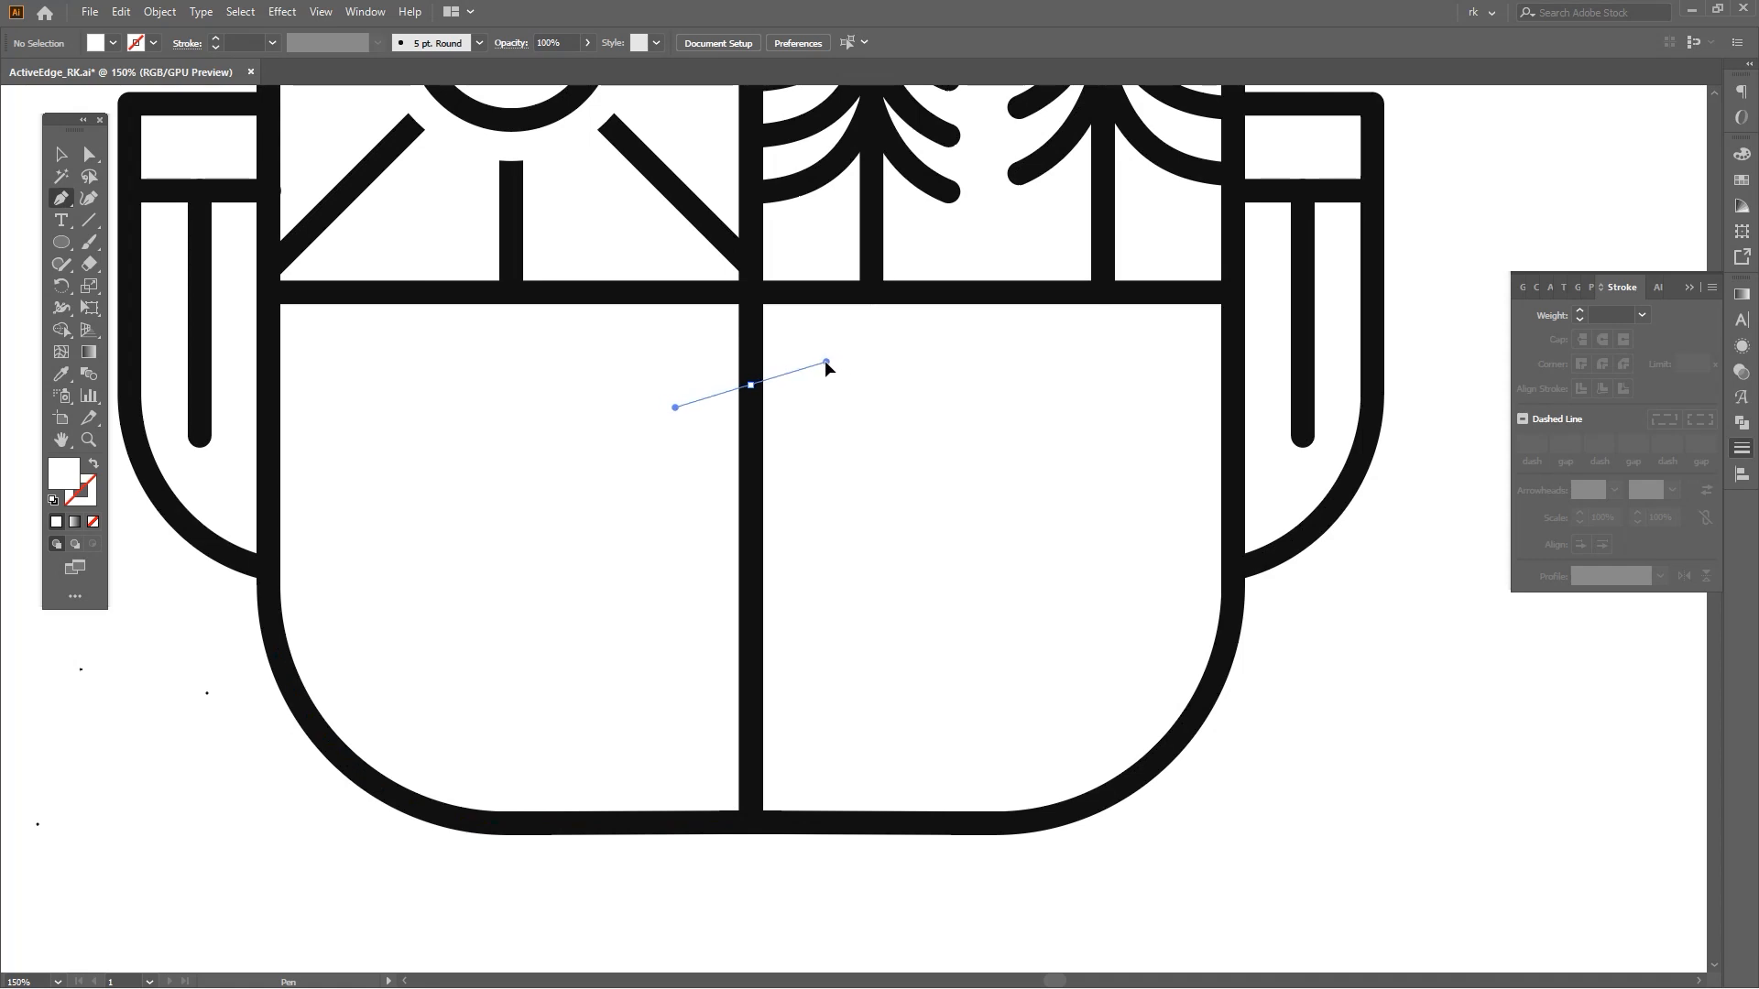
pyautogui.moveTo(977, 428); pyautogui.dragTo(974, 426)
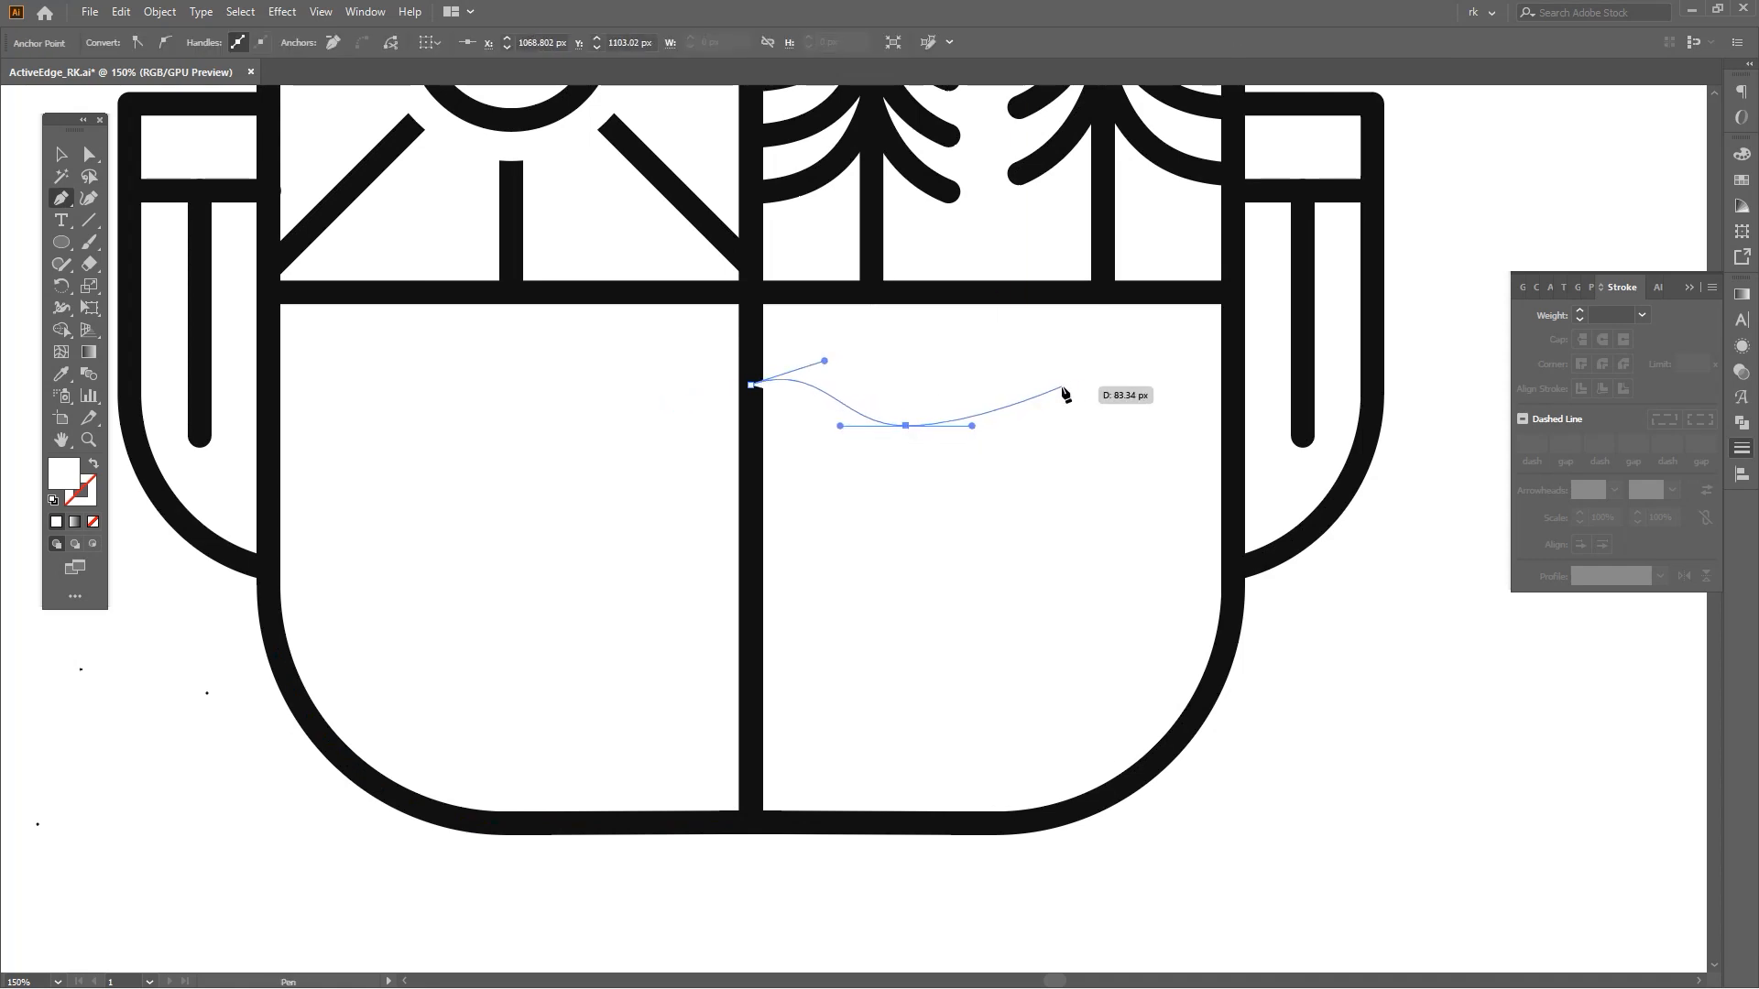
pyautogui.moveTo(1229, 436); pyautogui.dragTo(1313, 436)
# Give the wavy line the same 12 pt round stroke as the backpack outlines using the Eyedropper.
pyautogui.press('i')
pyautogui.click(1229, 498)
pyautogui.press('v')
pyautogui.moveTo(1103, 467); pyautogui.dragTo(1073, 433)
pyautogui.click(1055, 383)
pyautogui.press('i')
pyautogui.click(1231, 511)
pyautogui.press('v')
pyautogui.click(1044, 492)
pyautogui.press('space')
pyautogui.moveTo(1015, 494); pyautogui.dragTo(1013, 512)
# Reshape the wavy line by adjusting its middle anchor, right endpoint and vertical position.
pyautogui.press('a')
pyautogui.click(905, 443)
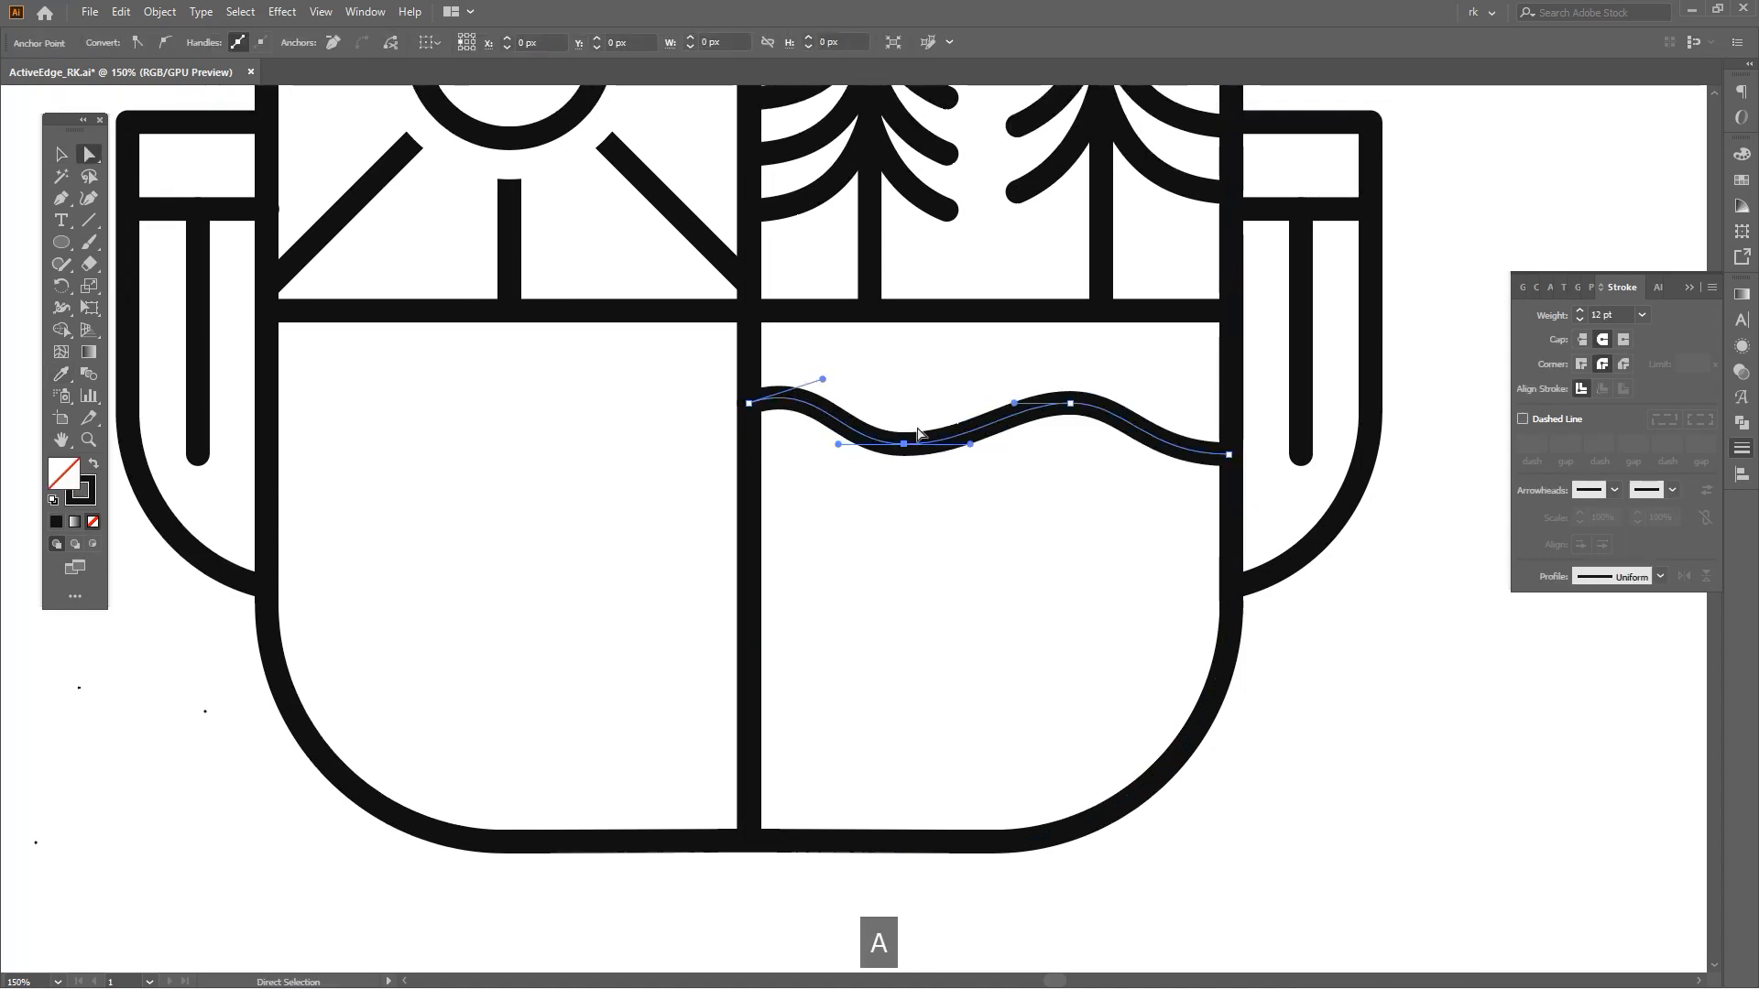
pyautogui.moveTo(905, 444); pyautogui.dragTo(911, 425)
pyautogui.press('space')
pyautogui.moveTo(1041, 500); pyautogui.dragTo(1035, 502)
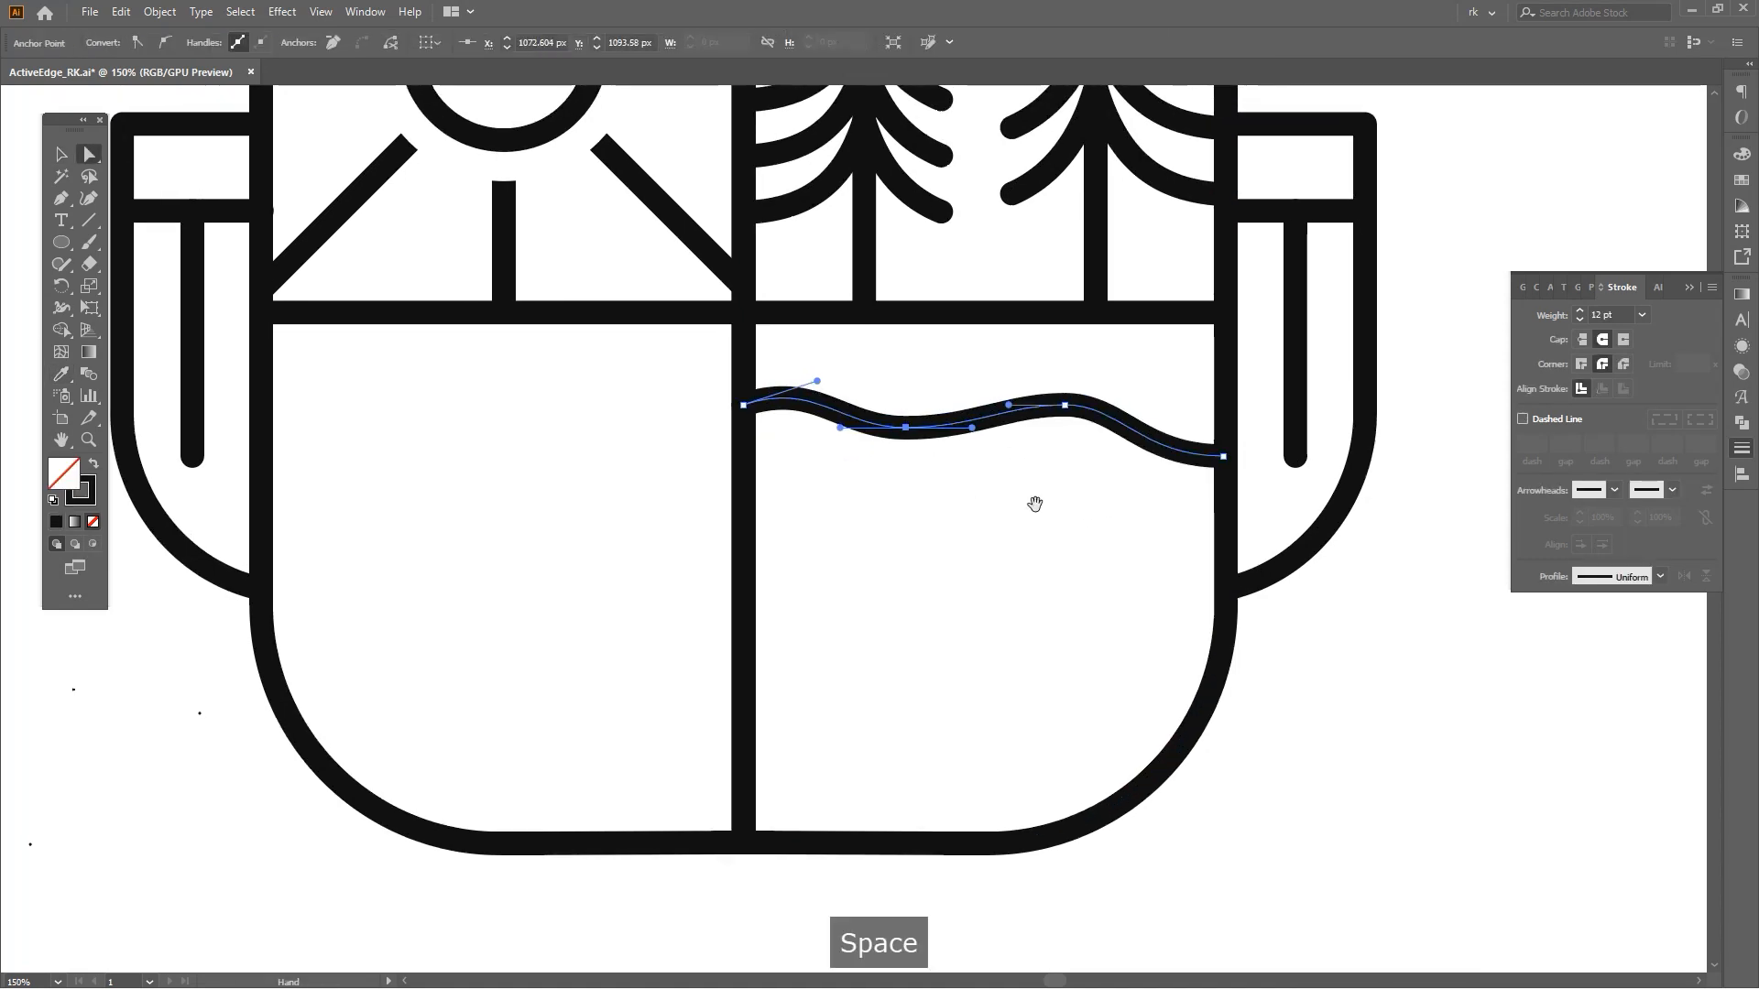
pyautogui.press('a')
pyautogui.moveTo(1223, 457); pyautogui.dragTo(1223, 441)
pyautogui.press('a')
pyautogui.moveTo(981, 470)
pyautogui.mouseDown()
pyautogui.moveTo(902, 431)
pyautogui.moveTo(980, 403)
pyautogui.mouseUp()
pyautogui.click(1016, 480)
pyautogui.press('space')
# Select all five waves and move them up slightly within the lower-right panel.
pyautogui.press('space')
pyautogui.moveTo(993, 491); pyautogui.dragTo(1007, 458)
# Duplicate the wavy line downward and repeat the copy three times to make five evenly spaced waves.
pyautogui.press('v')
pyautogui.click(980, 392)
pyautogui.moveTo(981, 392); pyautogui.dragTo(981, 472)
pyautogui.hotkey('ctrl', 'd')
pyautogui.hotkey('ctrl', 'd')
pyautogui.hotkey('ctrl', 'd')
pyautogui.press('space')
pyautogui.press('v')
pyautogui.moveTo(1034, 750); pyautogui.dragTo(1099, 369)
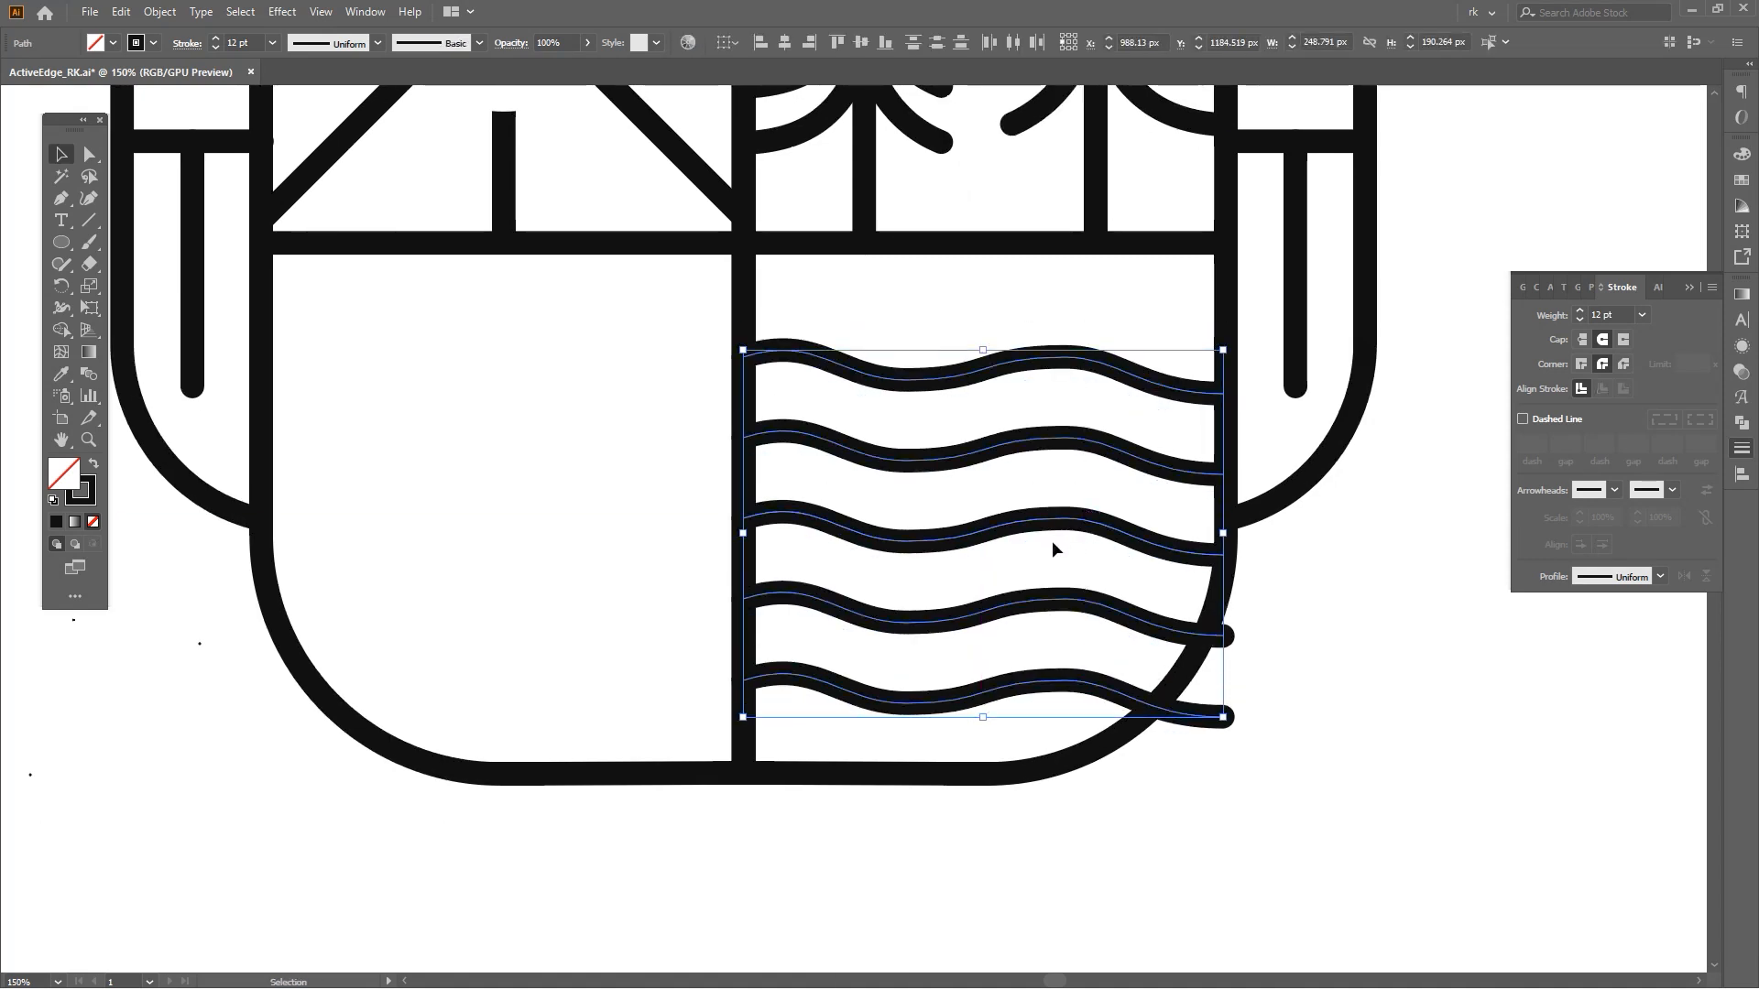
pyautogui.scroll(3, 1011, 722)
pyautogui.moveTo(998, 619); pyautogui.dragTo(998, 603)
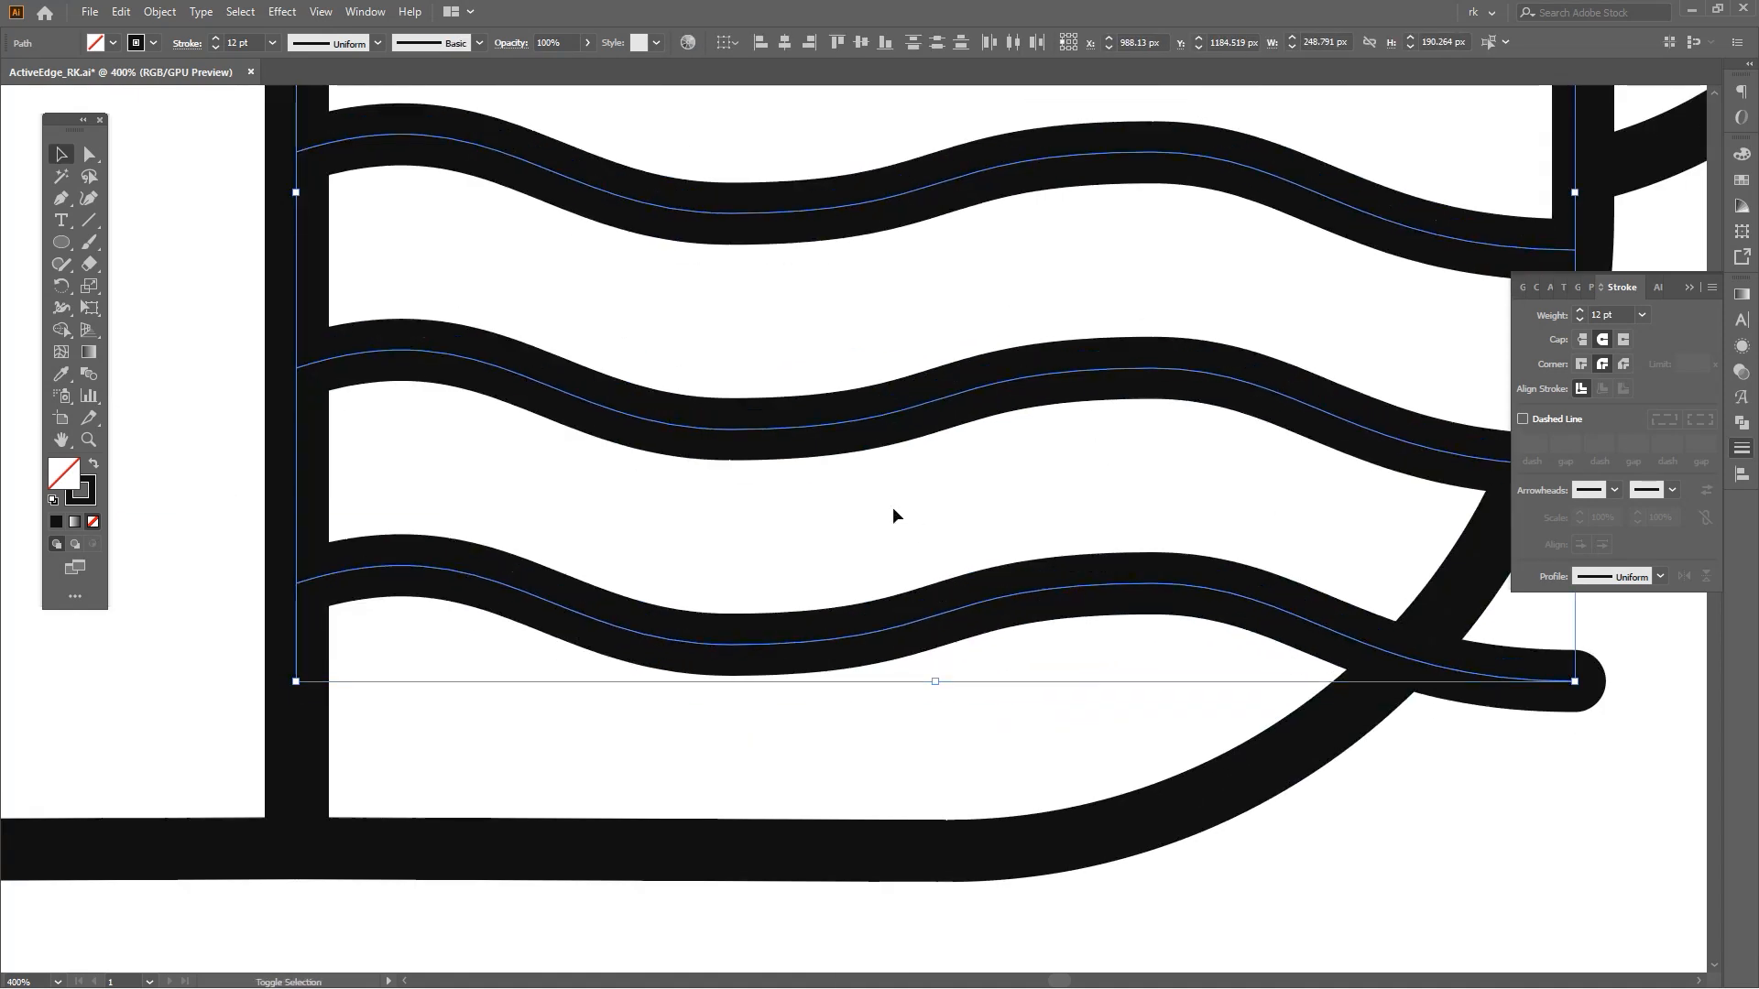
pyautogui.click(917, 522)
pyautogui.scroll(-2, 890, 507)
pyautogui.press('space')
pyautogui.moveTo(890, 508); pyautogui.dragTo(1063, 515)
pyautogui.press('v')
pyautogui.scroll(-2, 933, 486)
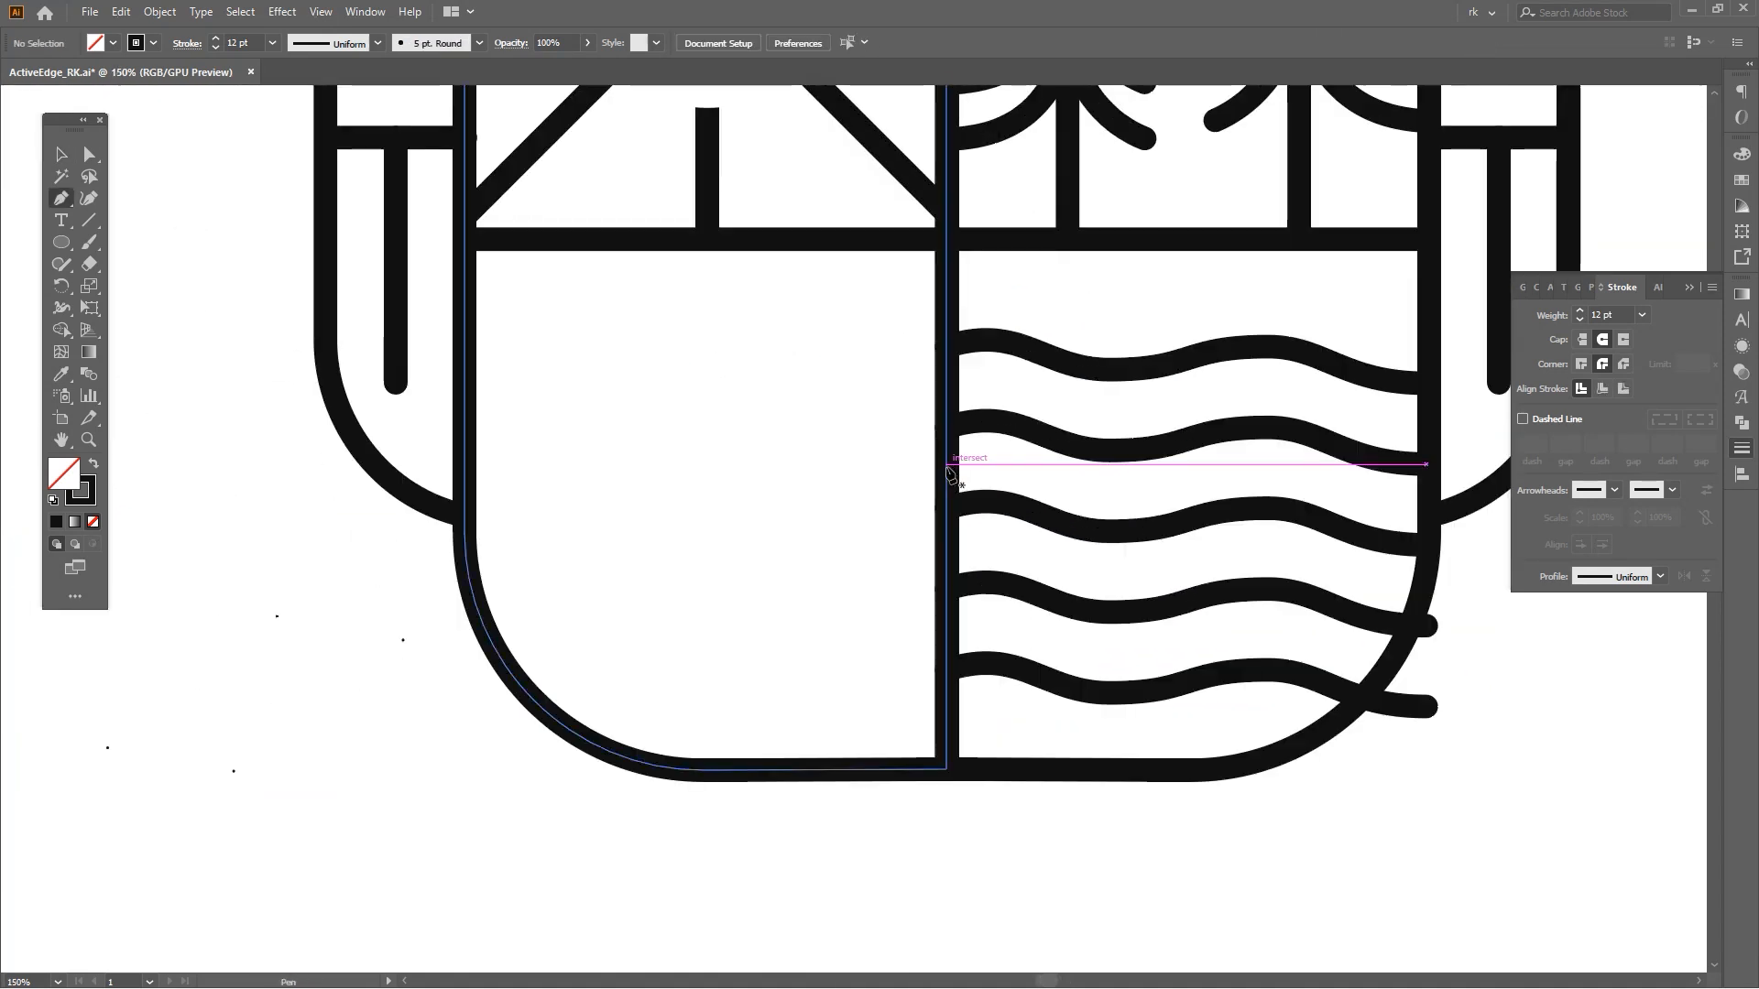
# Draw a mountain peak line with the Pen tool in the lower-left panel starting at the center divider.
pyautogui.click(948, 473)
pyautogui.scroll(-2, 880, 431)
pyautogui.scroll(2, 897, 417)
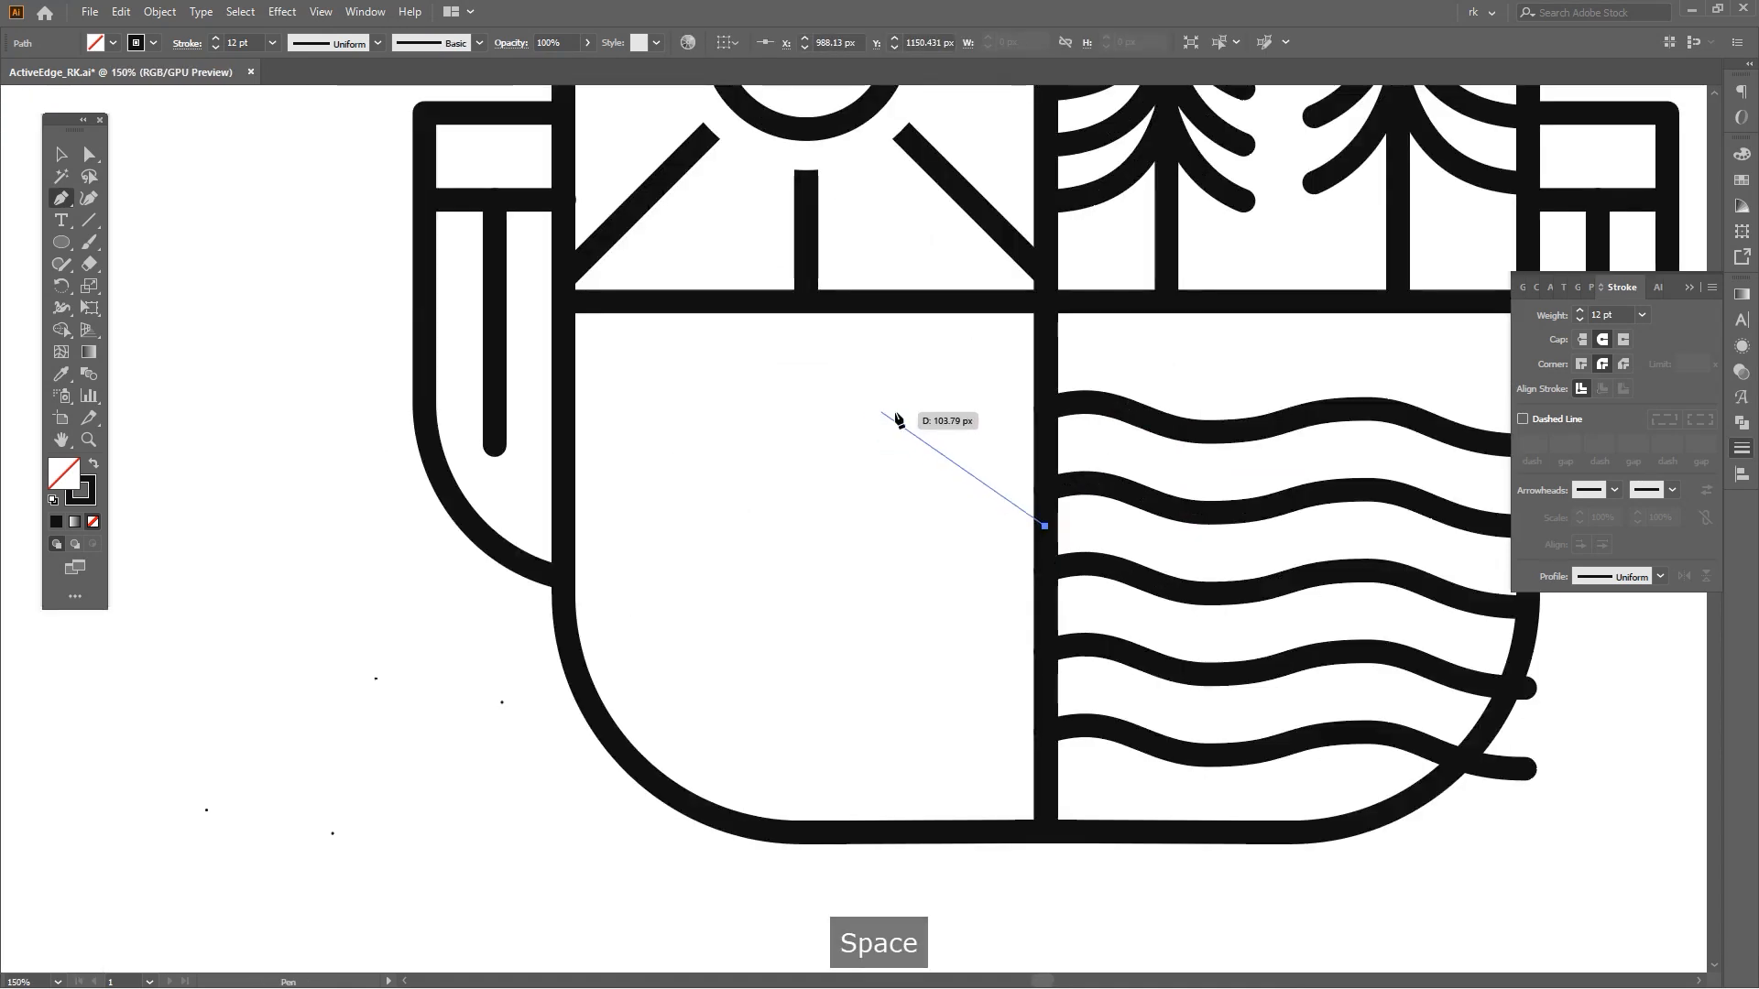
pyautogui.click(887, 415)
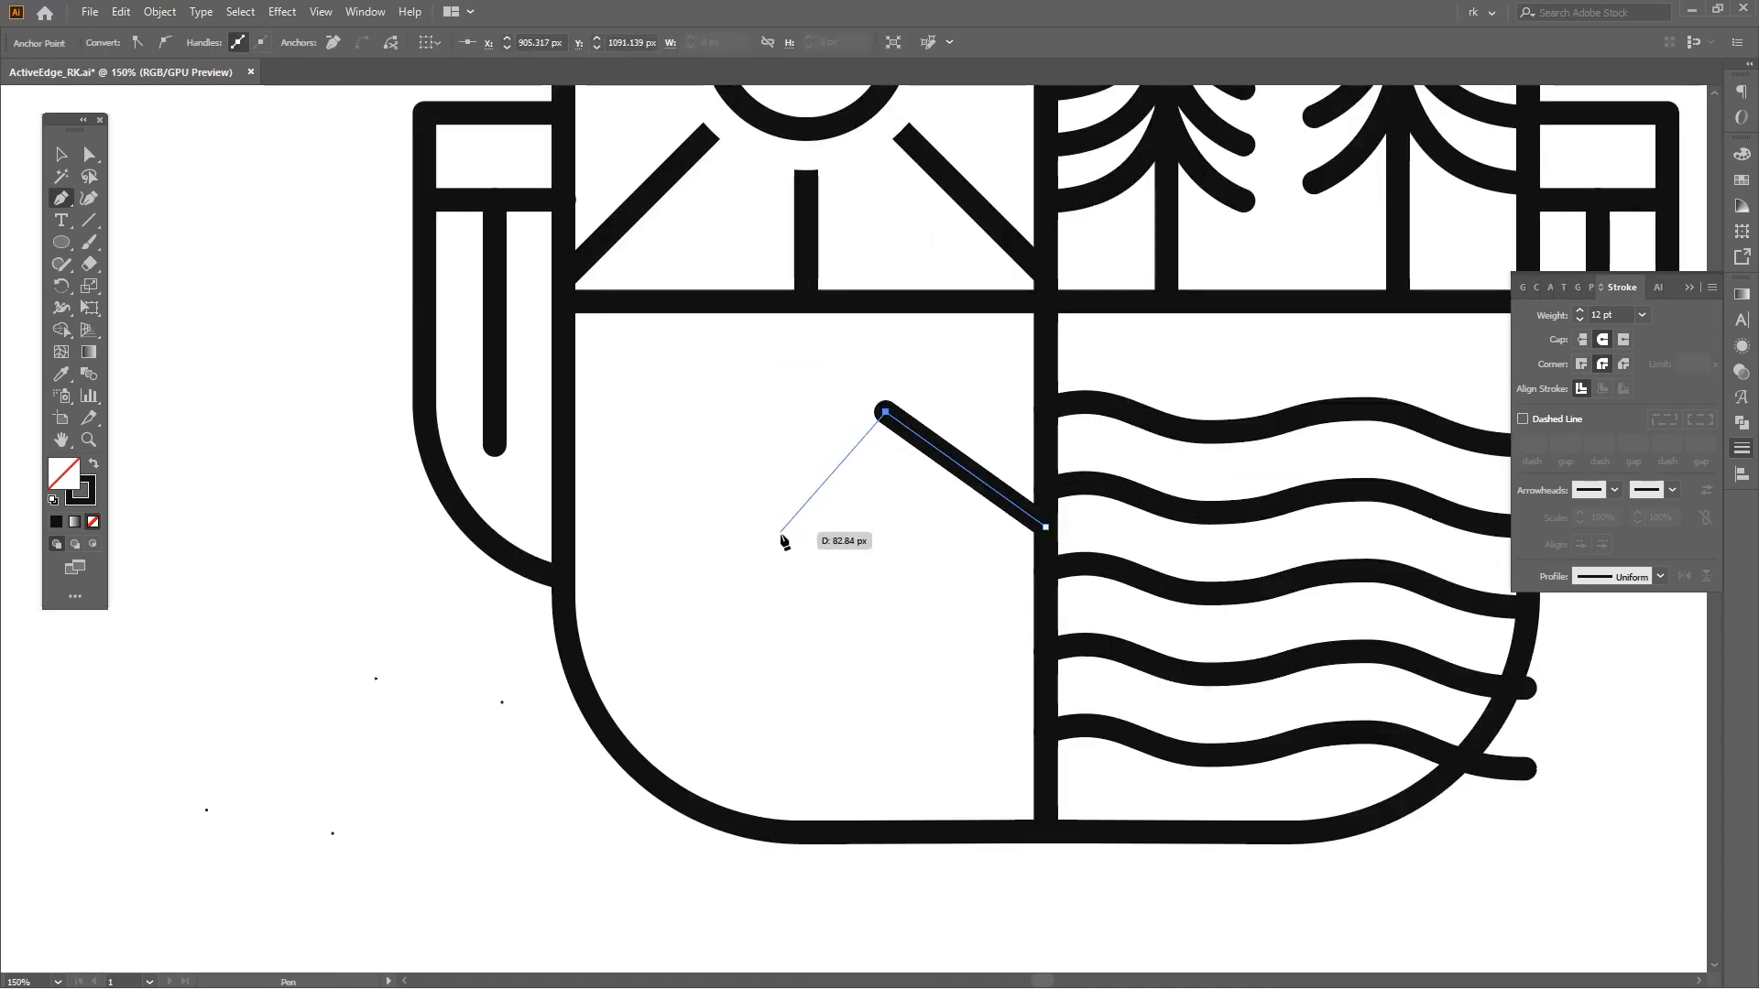
pyautogui.click(774, 538)
pyautogui.press('a')
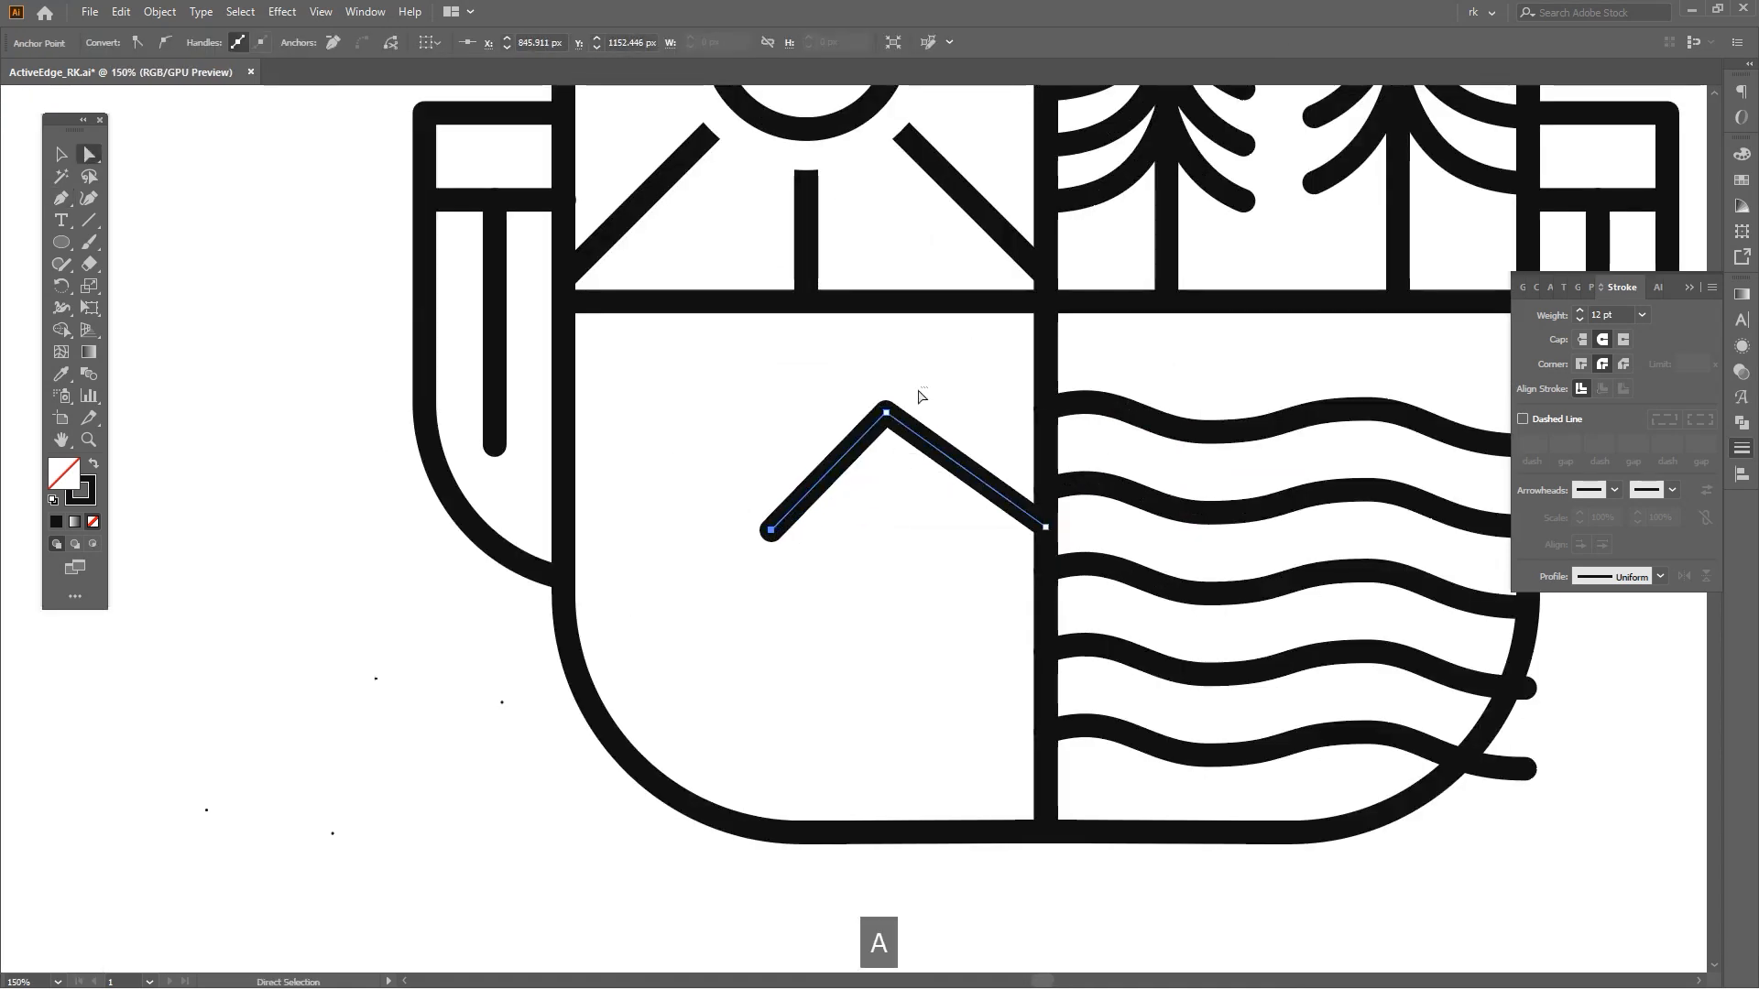
# Duplicate the mountain line and place the copy up and to the left as a second mountain.
pyautogui.click(978, 421)
pyautogui.moveTo(970, 472); pyautogui.dragTo(751, 416)
pyautogui.press('space')
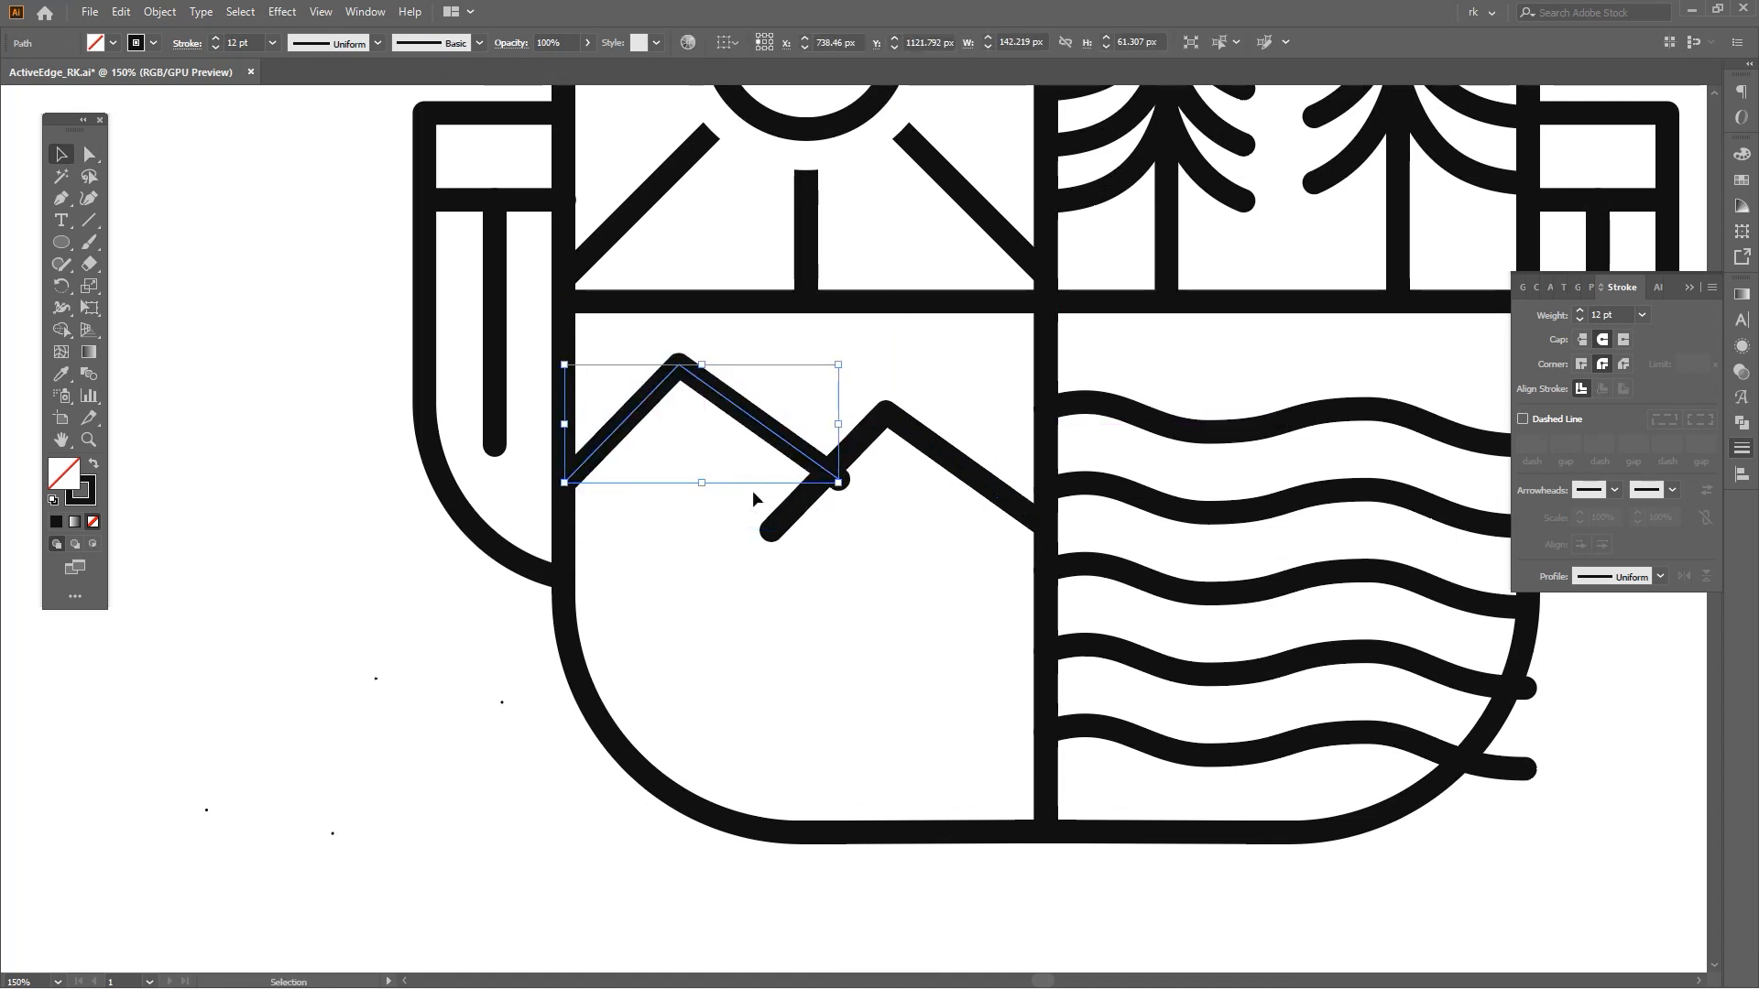
pyautogui.press('space')
pyautogui.moveTo(753, 532); pyautogui.dragTo(764, 536)
pyautogui.press('v')
pyautogui.click(777, 587)
pyautogui.press('space')
pyautogui.moveTo(872, 621); pyautogui.dragTo(877, 604)
# Reshape the left mountain by shifting its peak and moving its lower endpoint onto the right mountain's slope.
pyautogui.press('a')
pyautogui.click(695, 355)
pyautogui.moveTo(696, 354); pyautogui.dragTo(718, 355)
pyautogui.press('space')
pyautogui.moveTo(894, 375); pyautogui.dragTo(886, 392)
pyautogui.press('v')
pyautogui.click(886, 392)
pyautogui.press('space')
pyautogui.press('a')
pyautogui.moveTo(845, 487); pyautogui.dragTo(835, 476)
pyautogui.click(881, 523)
pyautogui.press('v')
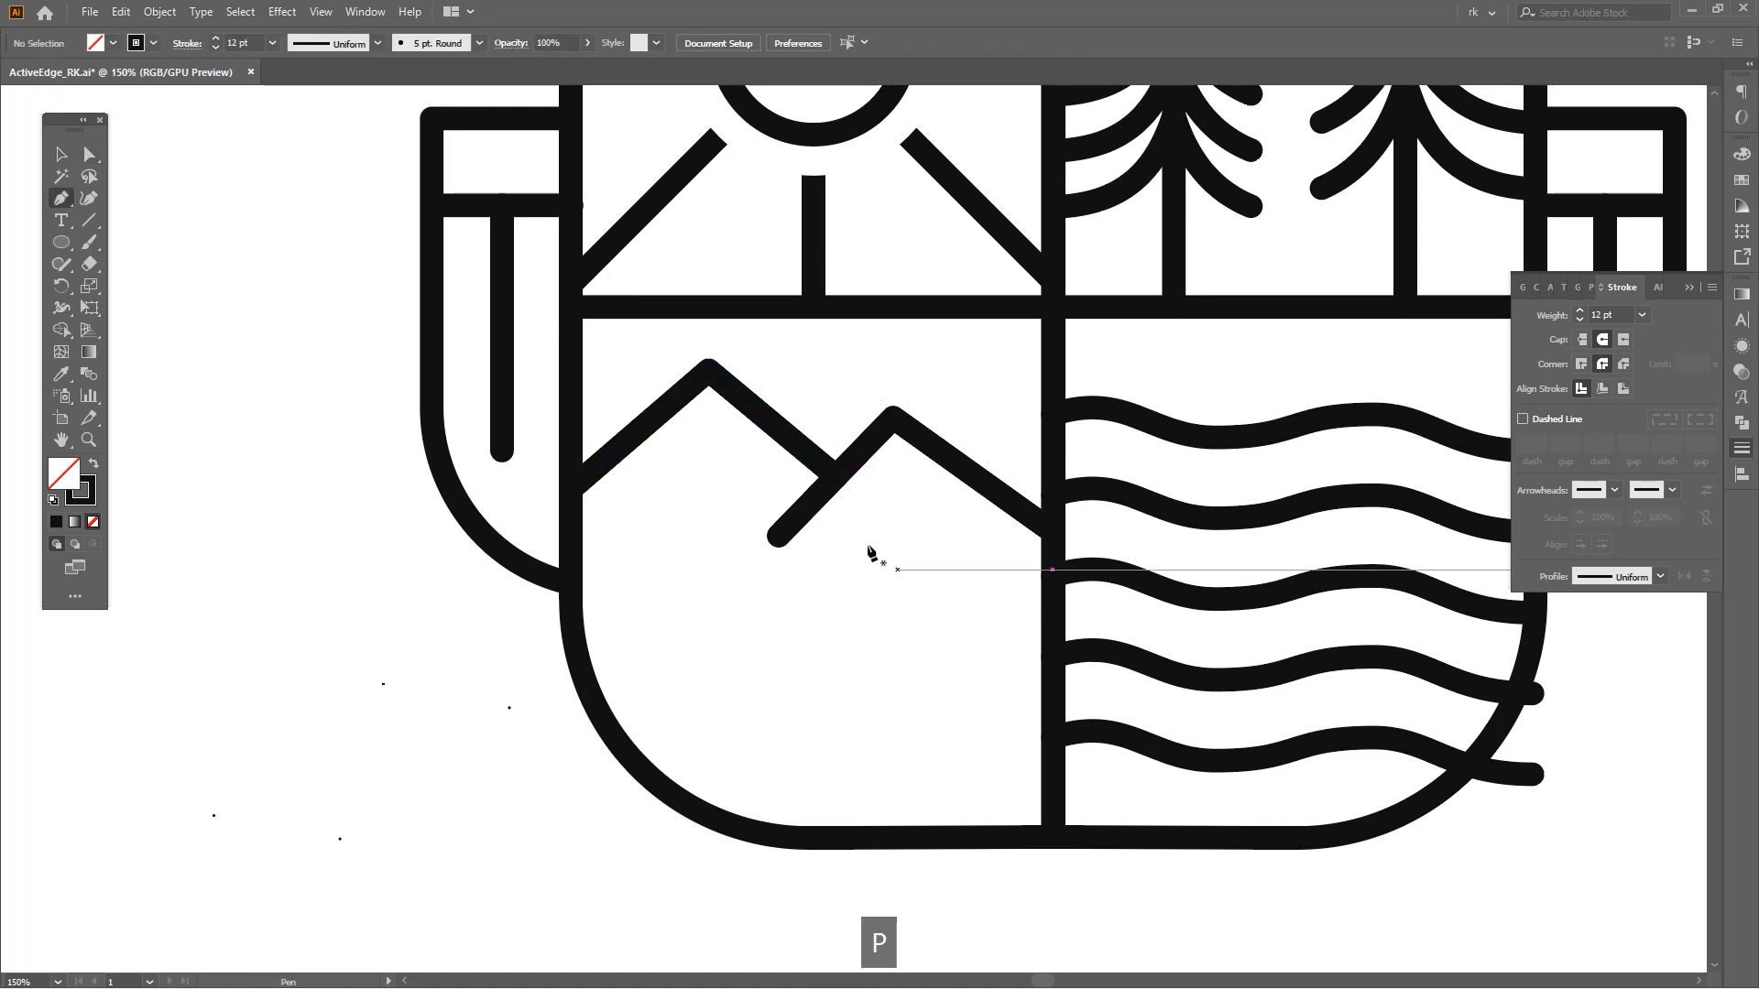
# Draw a black-filled snowcap shape with a notch under the right mountain's peak.
pyautogui.click(841, 520)
pyautogui.click(895, 463)
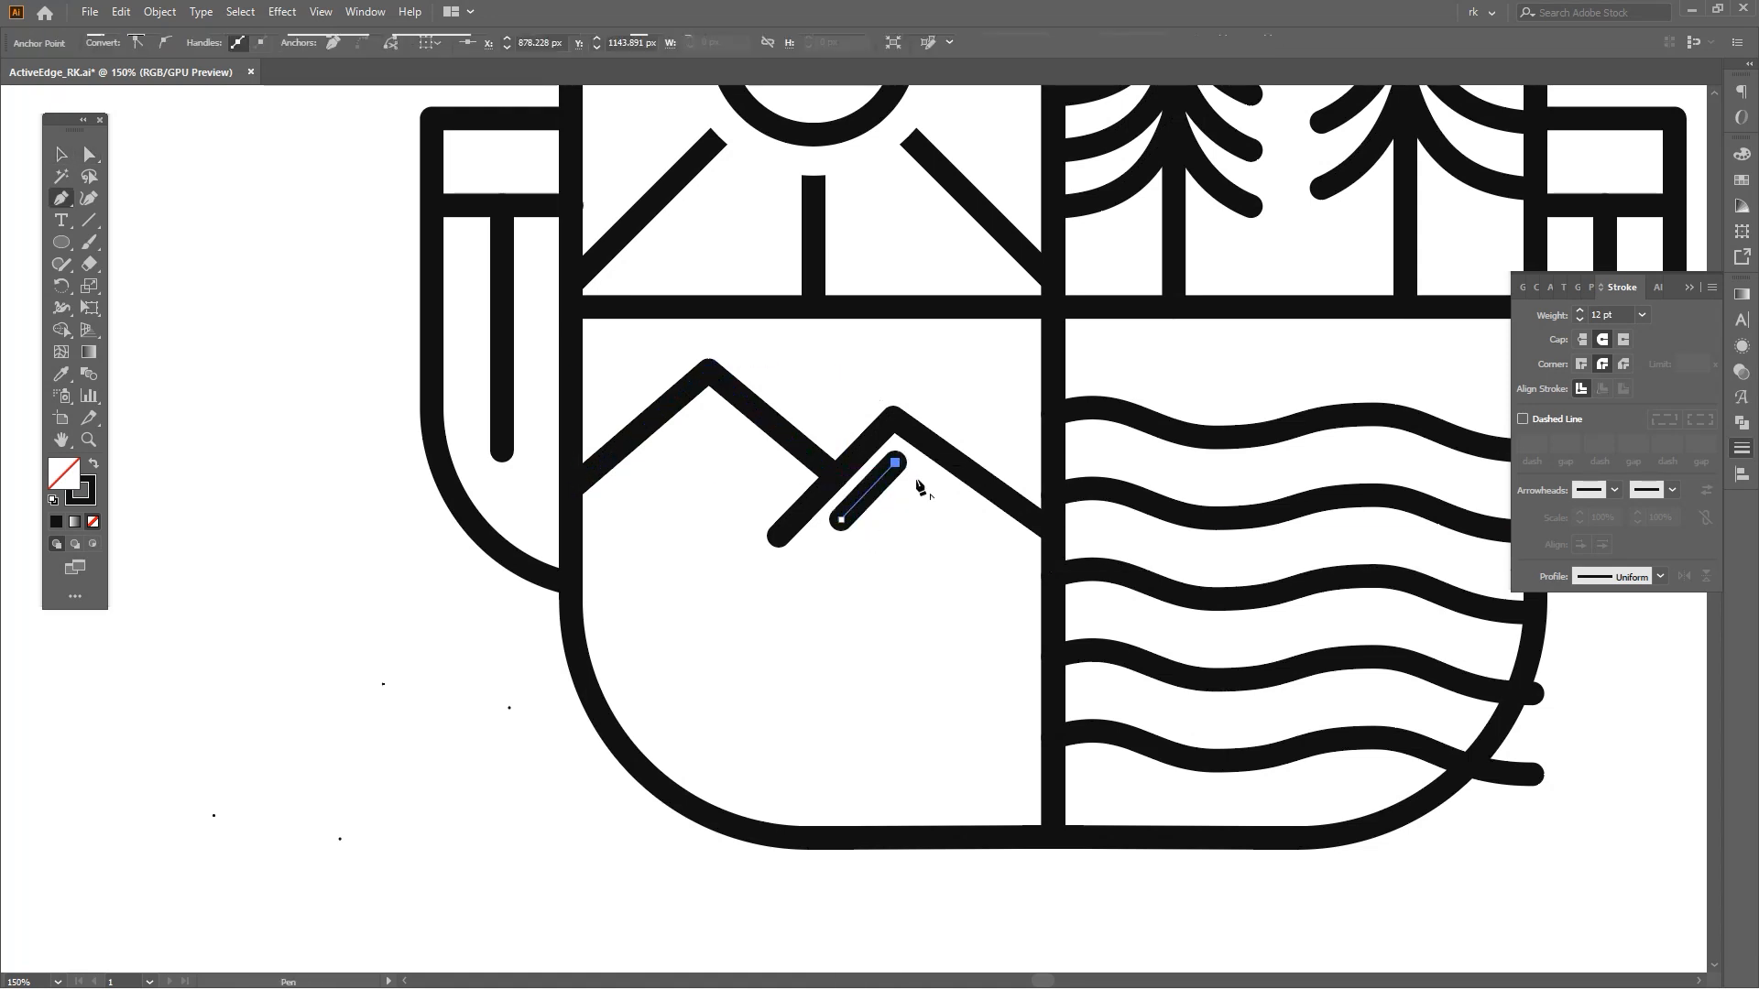
pyautogui.click(1008, 539)
pyautogui.hotkey('shift', 'x')
pyautogui.moveTo(902, 544); pyautogui.dragTo(886, 529)
pyautogui.press('v')
pyautogui.scroll(2, 907, 555)
pyautogui.press('a')
pyautogui.moveTo(895, 534); pyautogui.dragTo(886, 519)
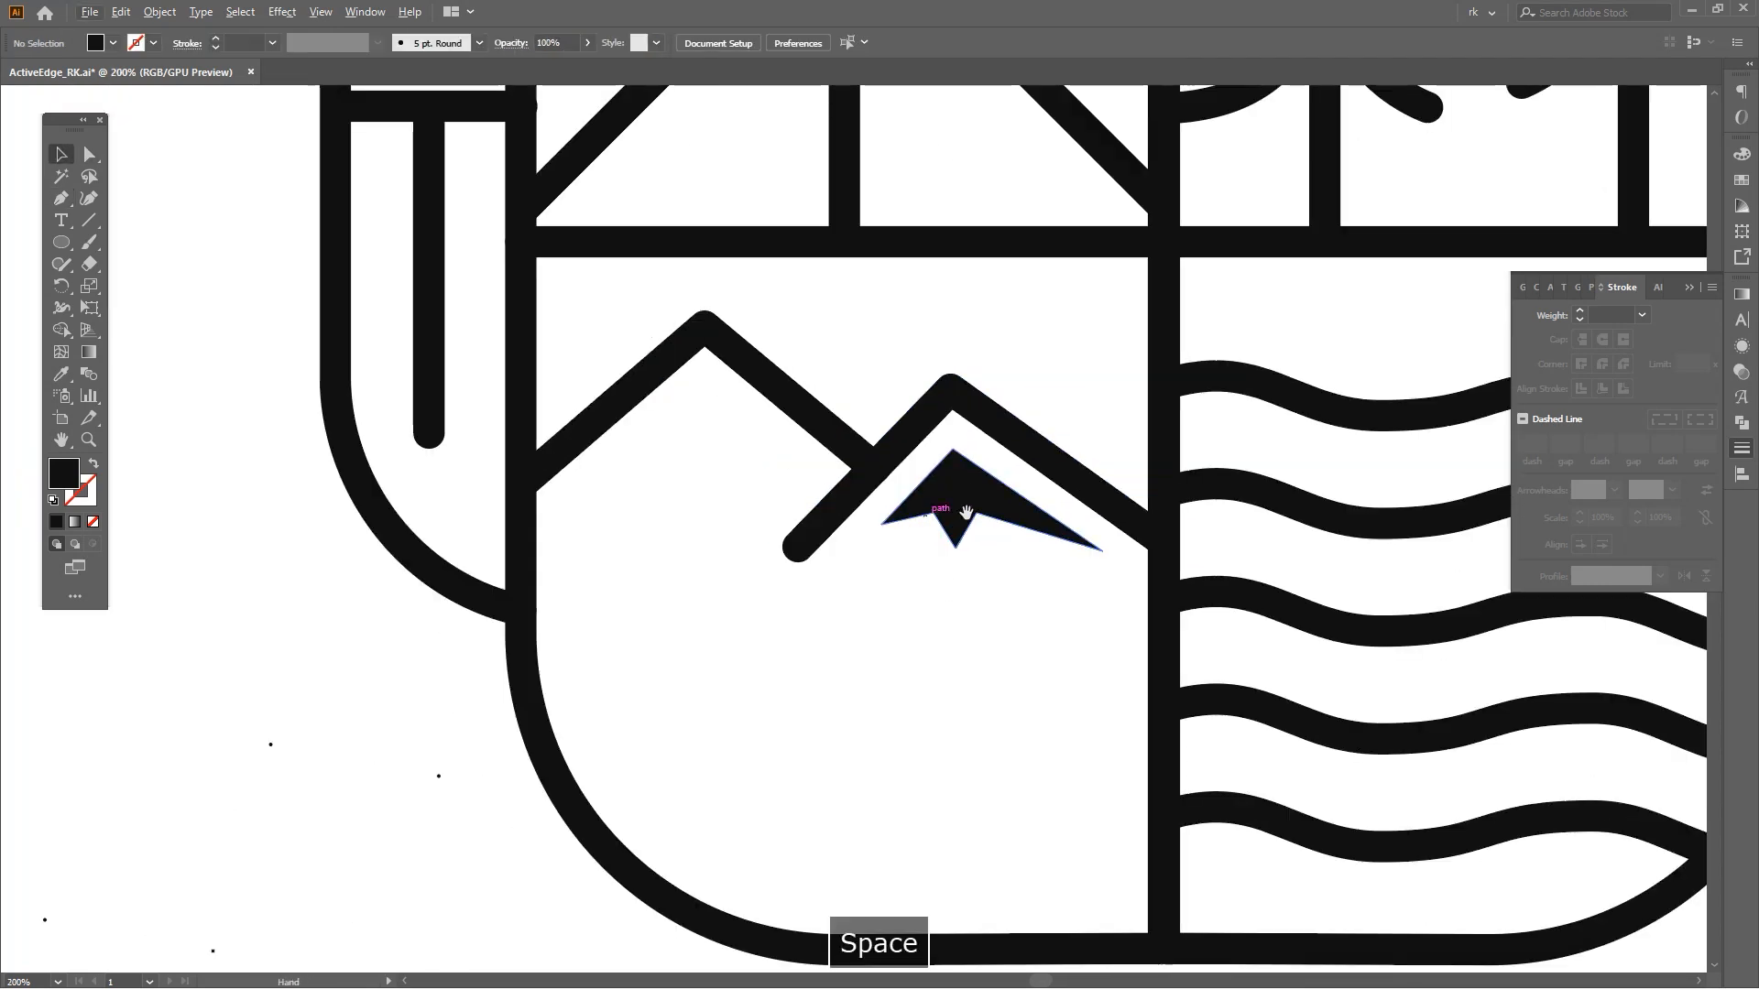
pyautogui.moveTo(944, 520); pyautogui.dragTo(931, 581)
# Draw a matching black-filled snowcap shape under the left mountain's peak and adjust its points.
pyautogui.press('p')
pyautogui.moveTo(630, 493); pyautogui.dragTo(726, 429)
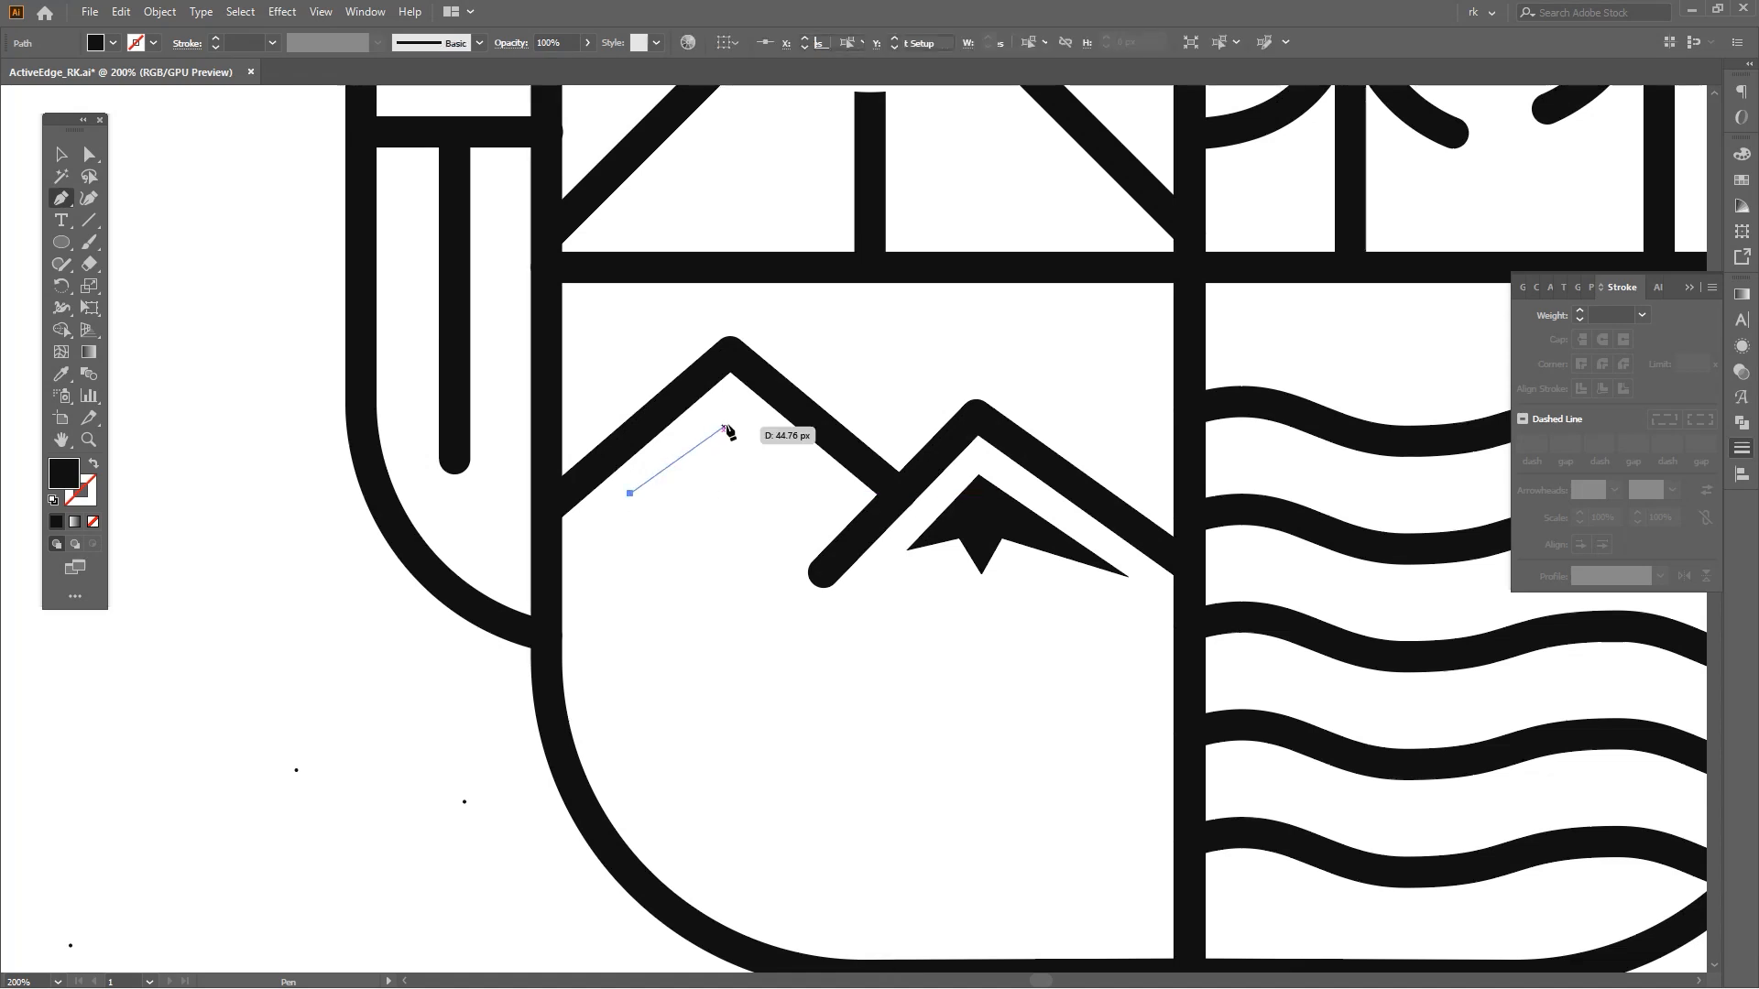
pyautogui.moveTo(819, 476); pyautogui.dragTo(751, 447)
pyautogui.click(629, 495)
pyautogui.press('v')
pyautogui.click(771, 531)
pyautogui.scroll(2, 738, 444)
pyautogui.press('a')
pyautogui.click(788, 526)
pyautogui.press('a')
pyautogui.scroll(-4, 825, 513)
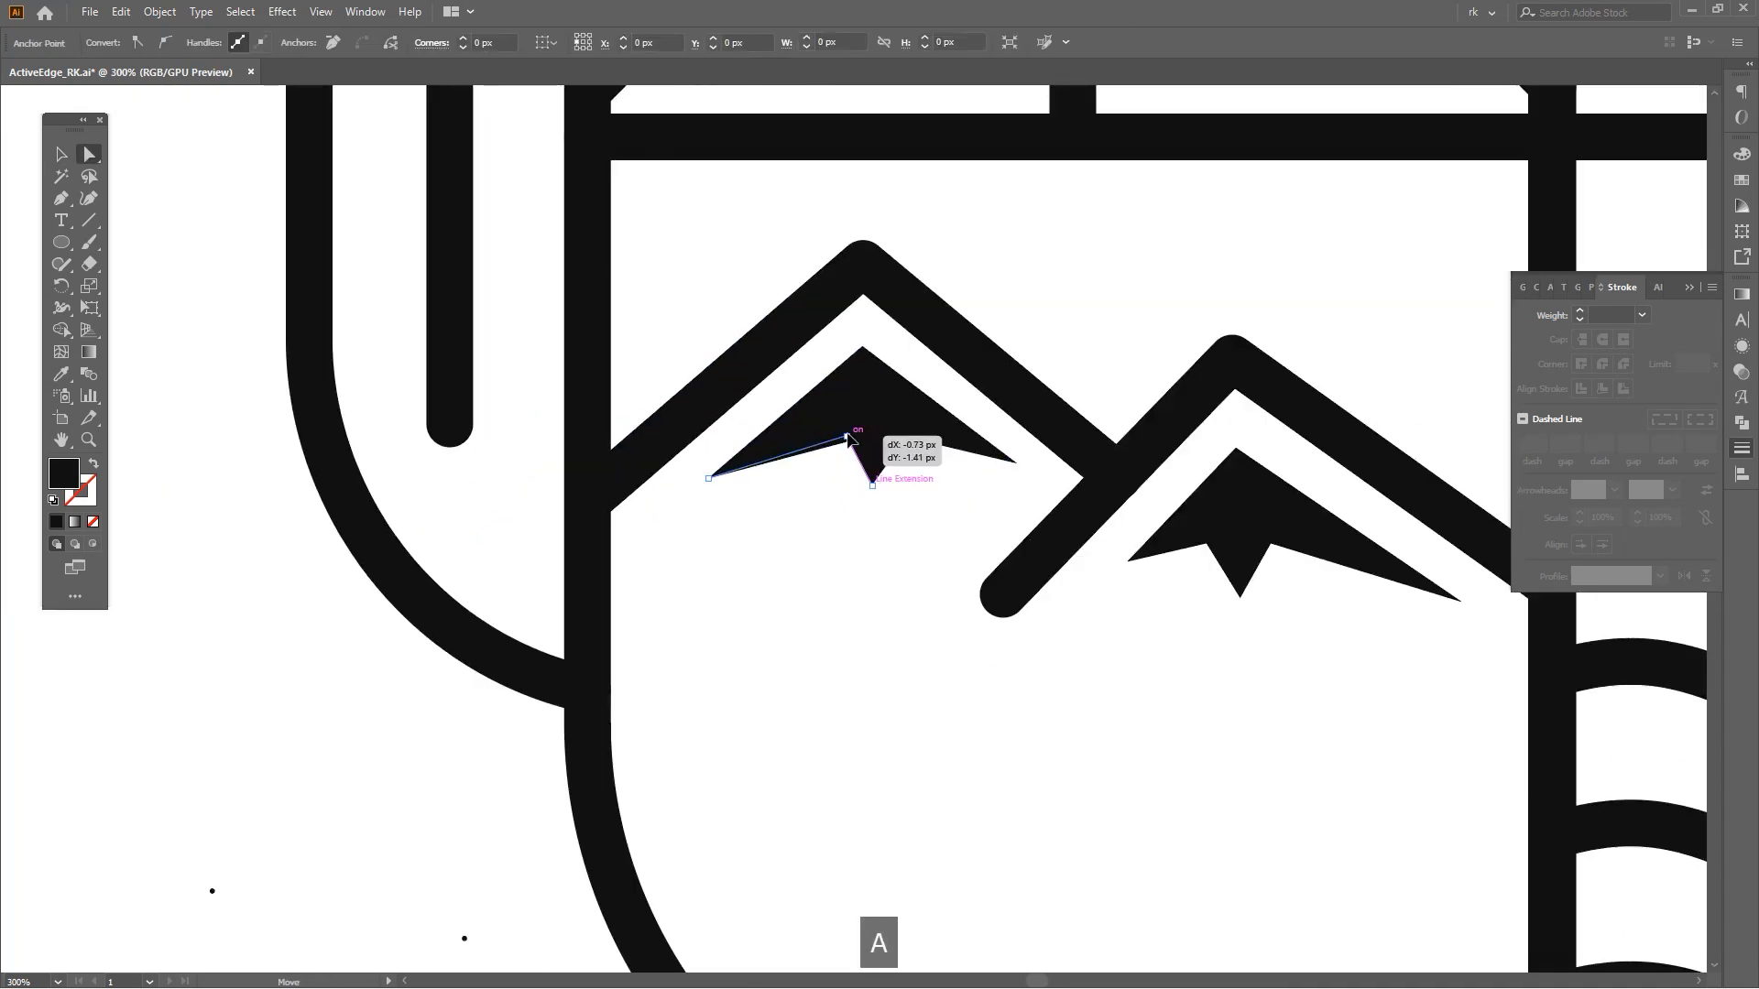
pyautogui.press('v')
pyautogui.press('space')
pyautogui.moveTo(1017, 615); pyautogui.dragTo(962, 583)
pyautogui.press('v')
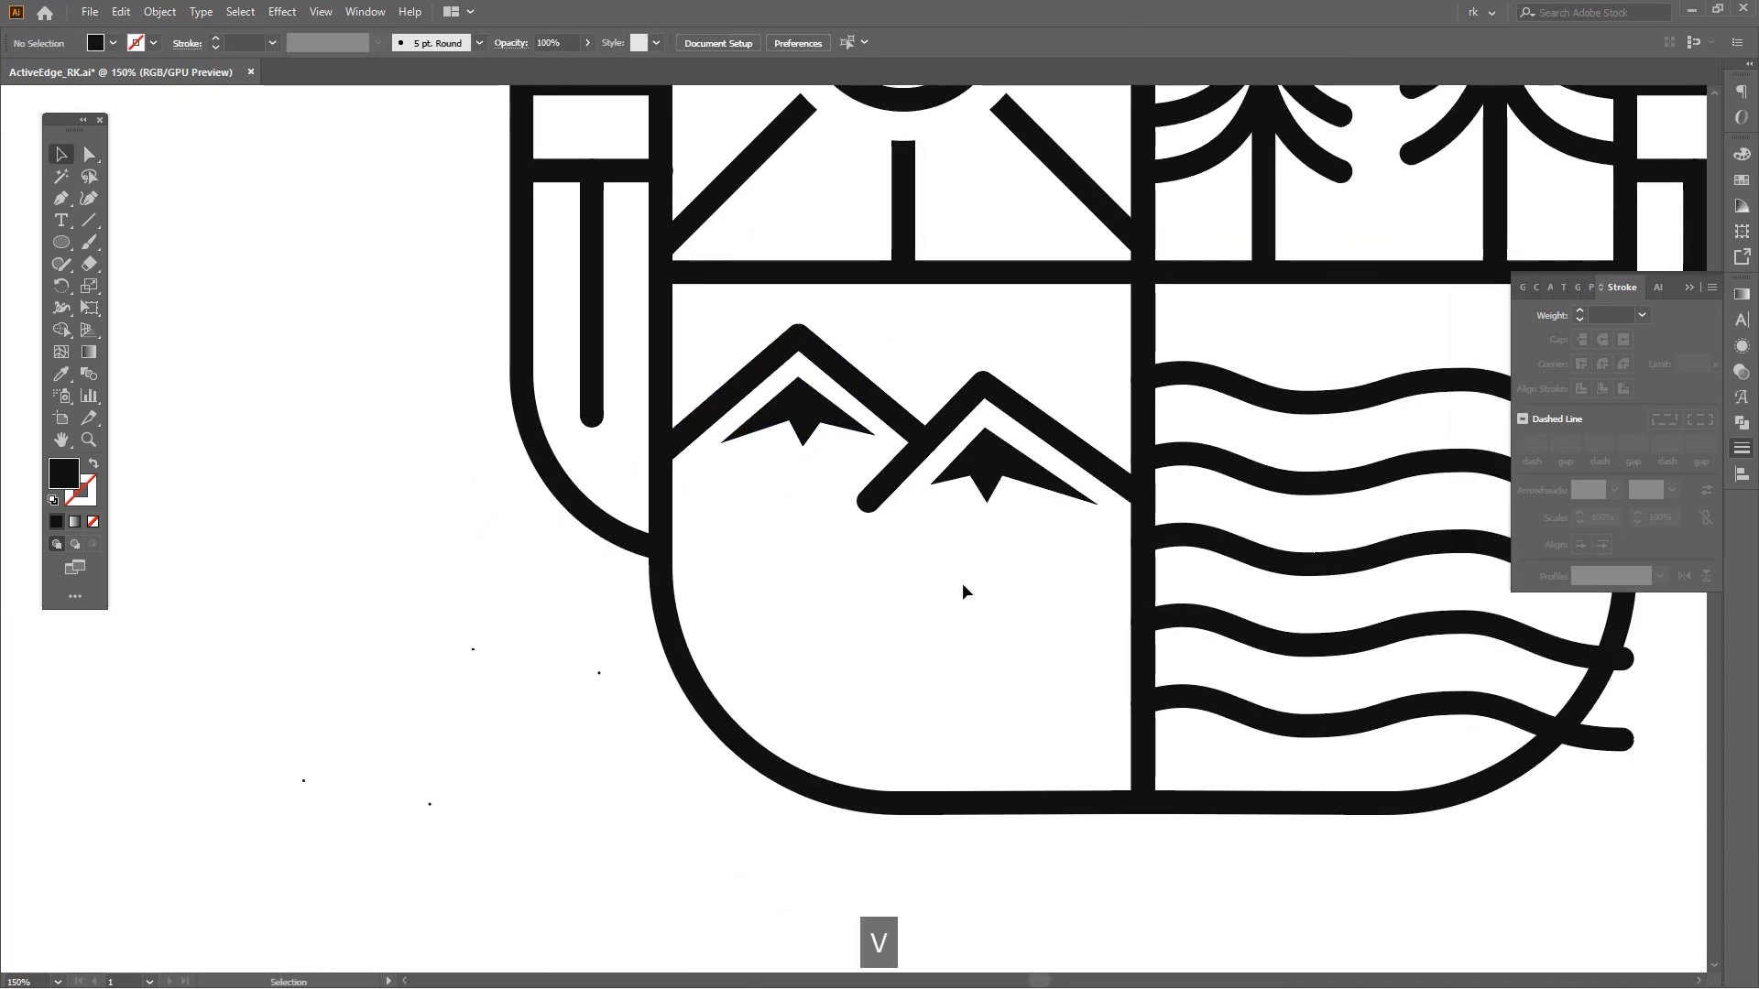
# Extend a wave line leftward with a straight horizontal segment across the lower-left panel.
pyautogui.press('space')
pyautogui.moveTo(1031, 648); pyautogui.dragTo(1029, 584)
pyautogui.press('p')
pyautogui.click(1138, 556)
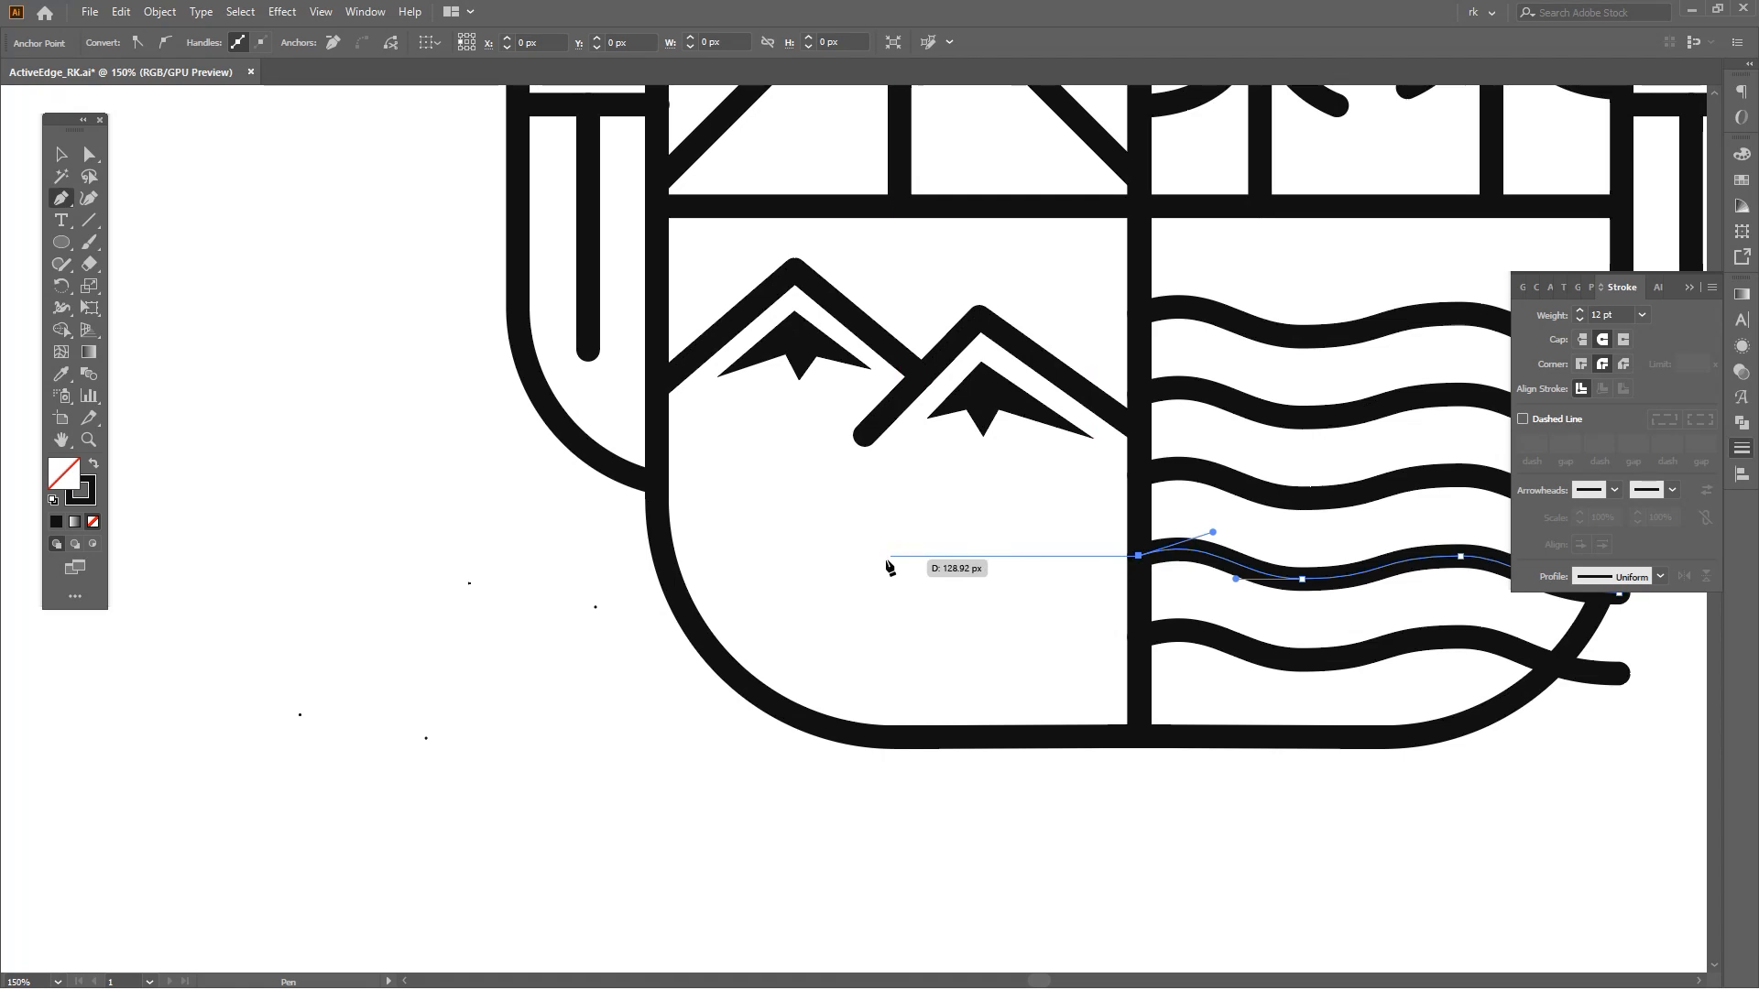
pyautogui.click(806, 558)
pyautogui.press('space')
pyautogui.moveTo(995, 637); pyautogui.dragTo(938, 606)
pyautogui.press('v')
pyautogui.click(940, 609)
pyautogui.press('p')
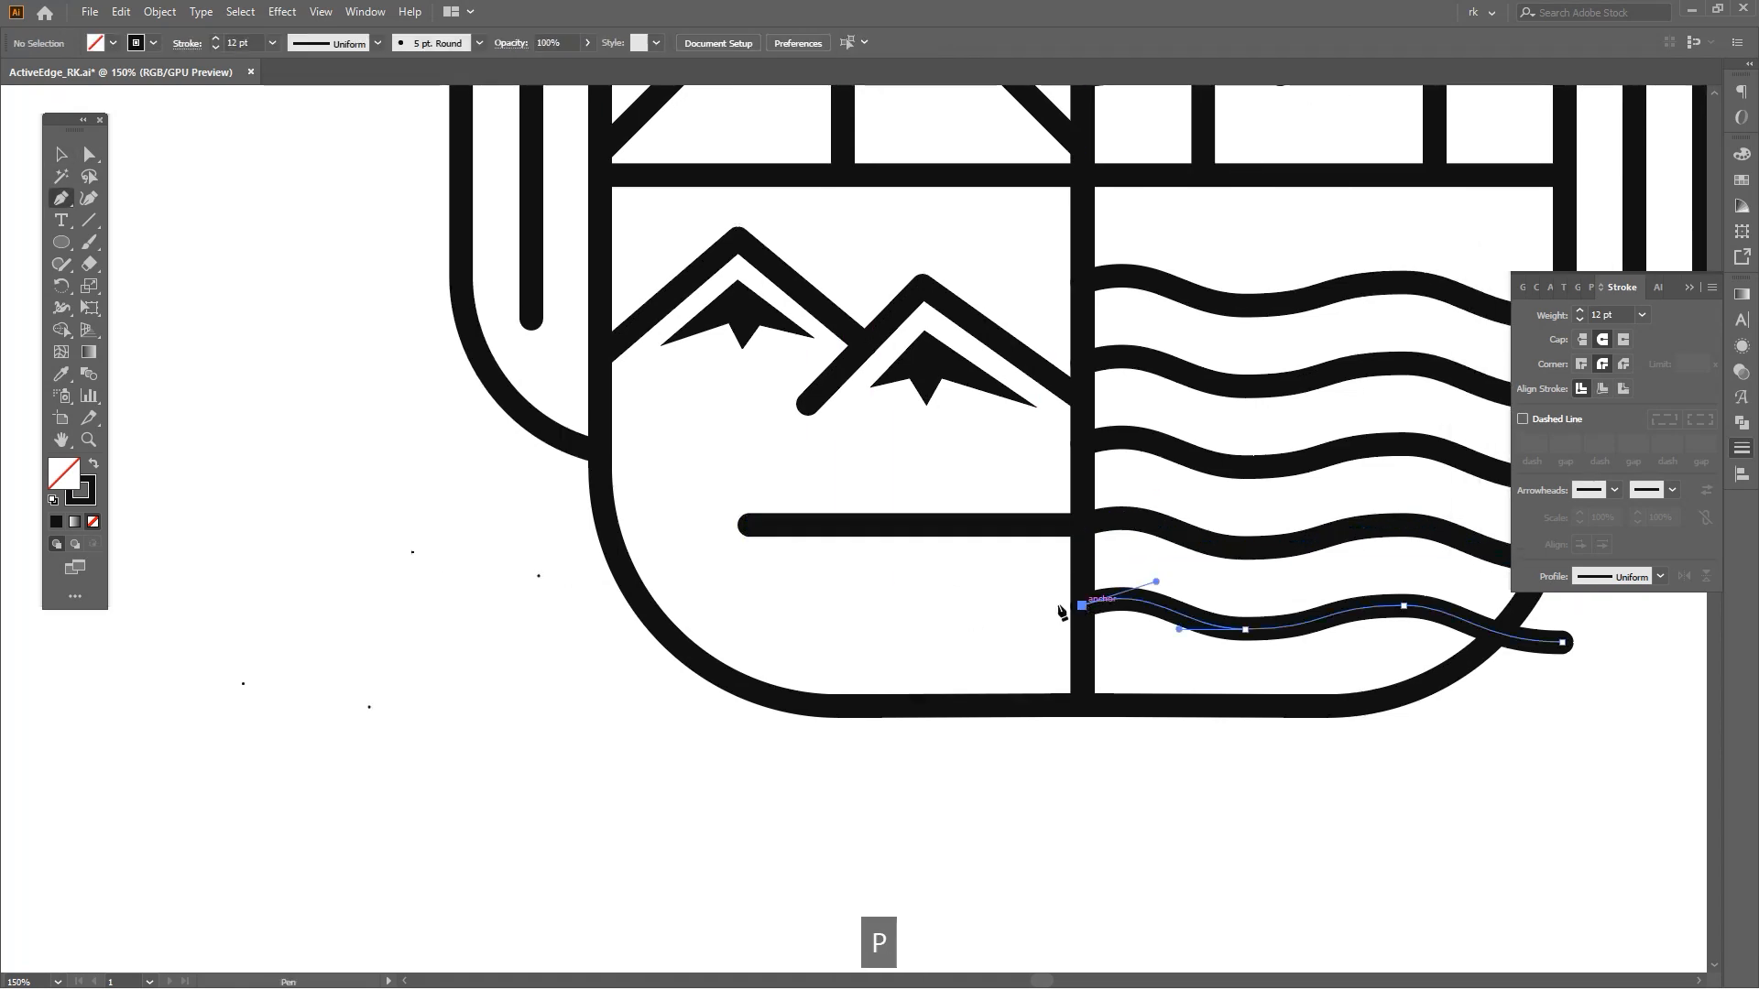
# Extend the lowest wave line leftward with a shorter straight horizontal segment into the lower-left panel.
pyautogui.click(1083, 606)
pyautogui.click(866, 624)
pyautogui.press('space')
pyautogui.moveTo(865, 625); pyautogui.dragTo(842, 694)
pyautogui.press('v')
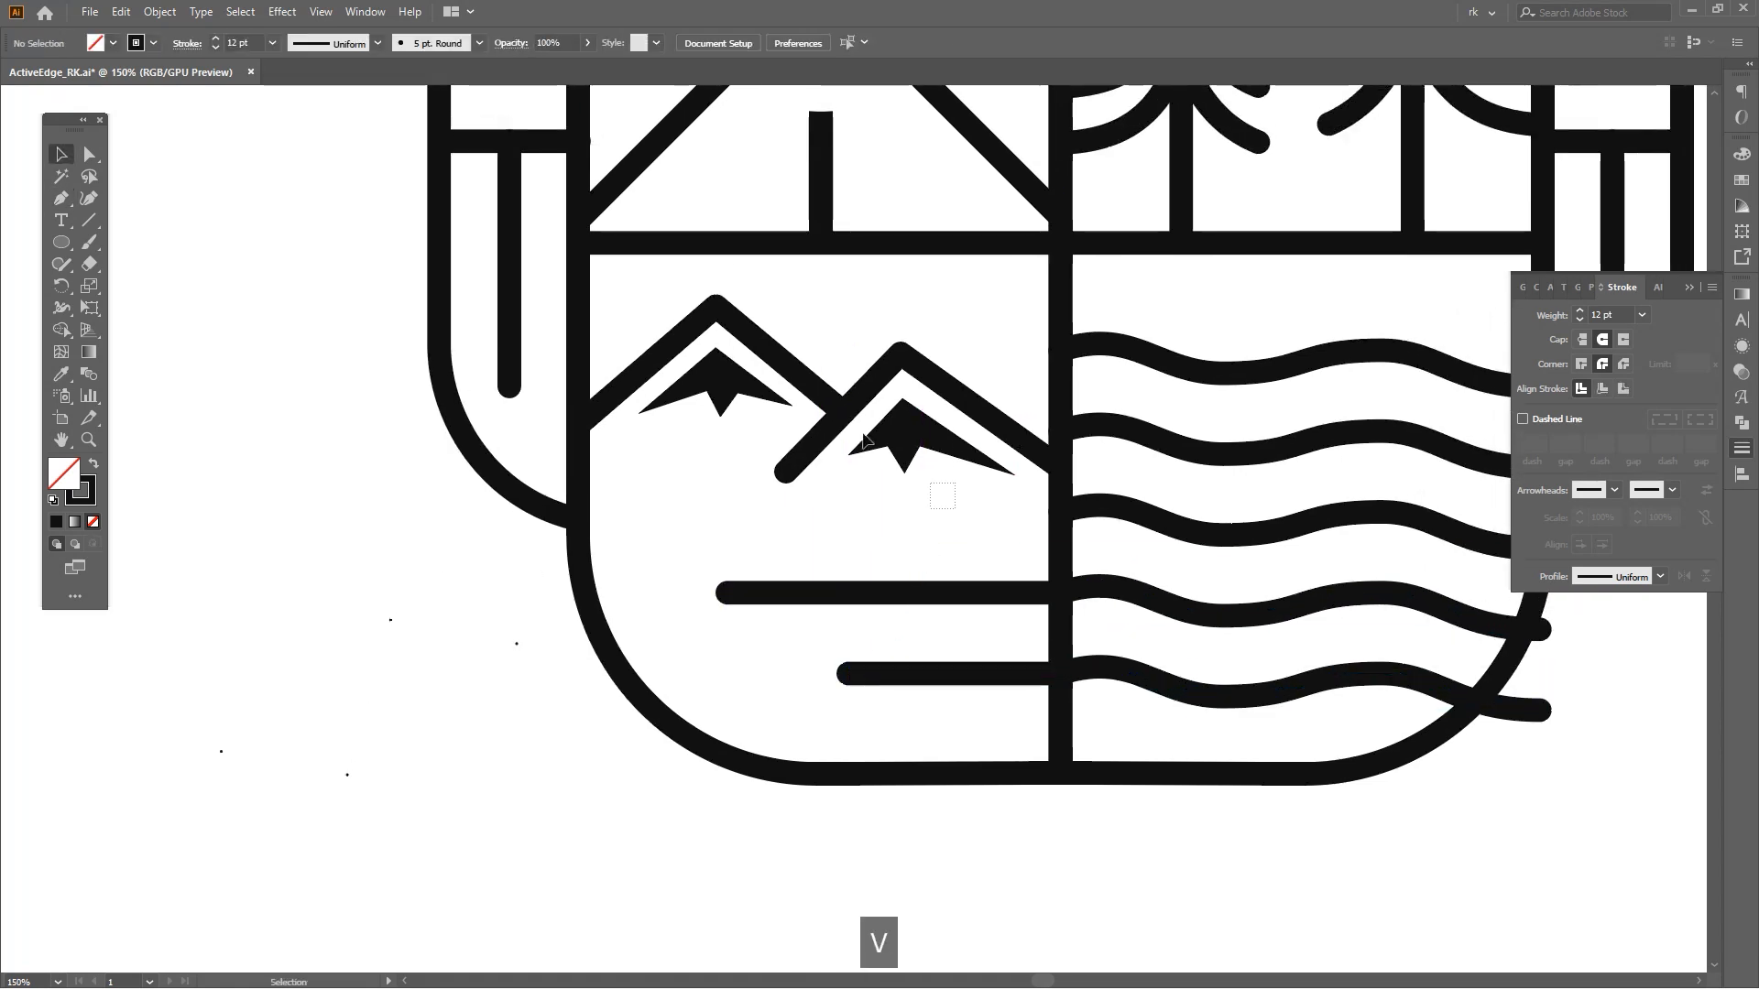
# Move the mountains group slightly down within the lower-left panel.
pyautogui.click(826, 396)
pyautogui.moveTo(820, 475); pyautogui.dragTo(821, 496)
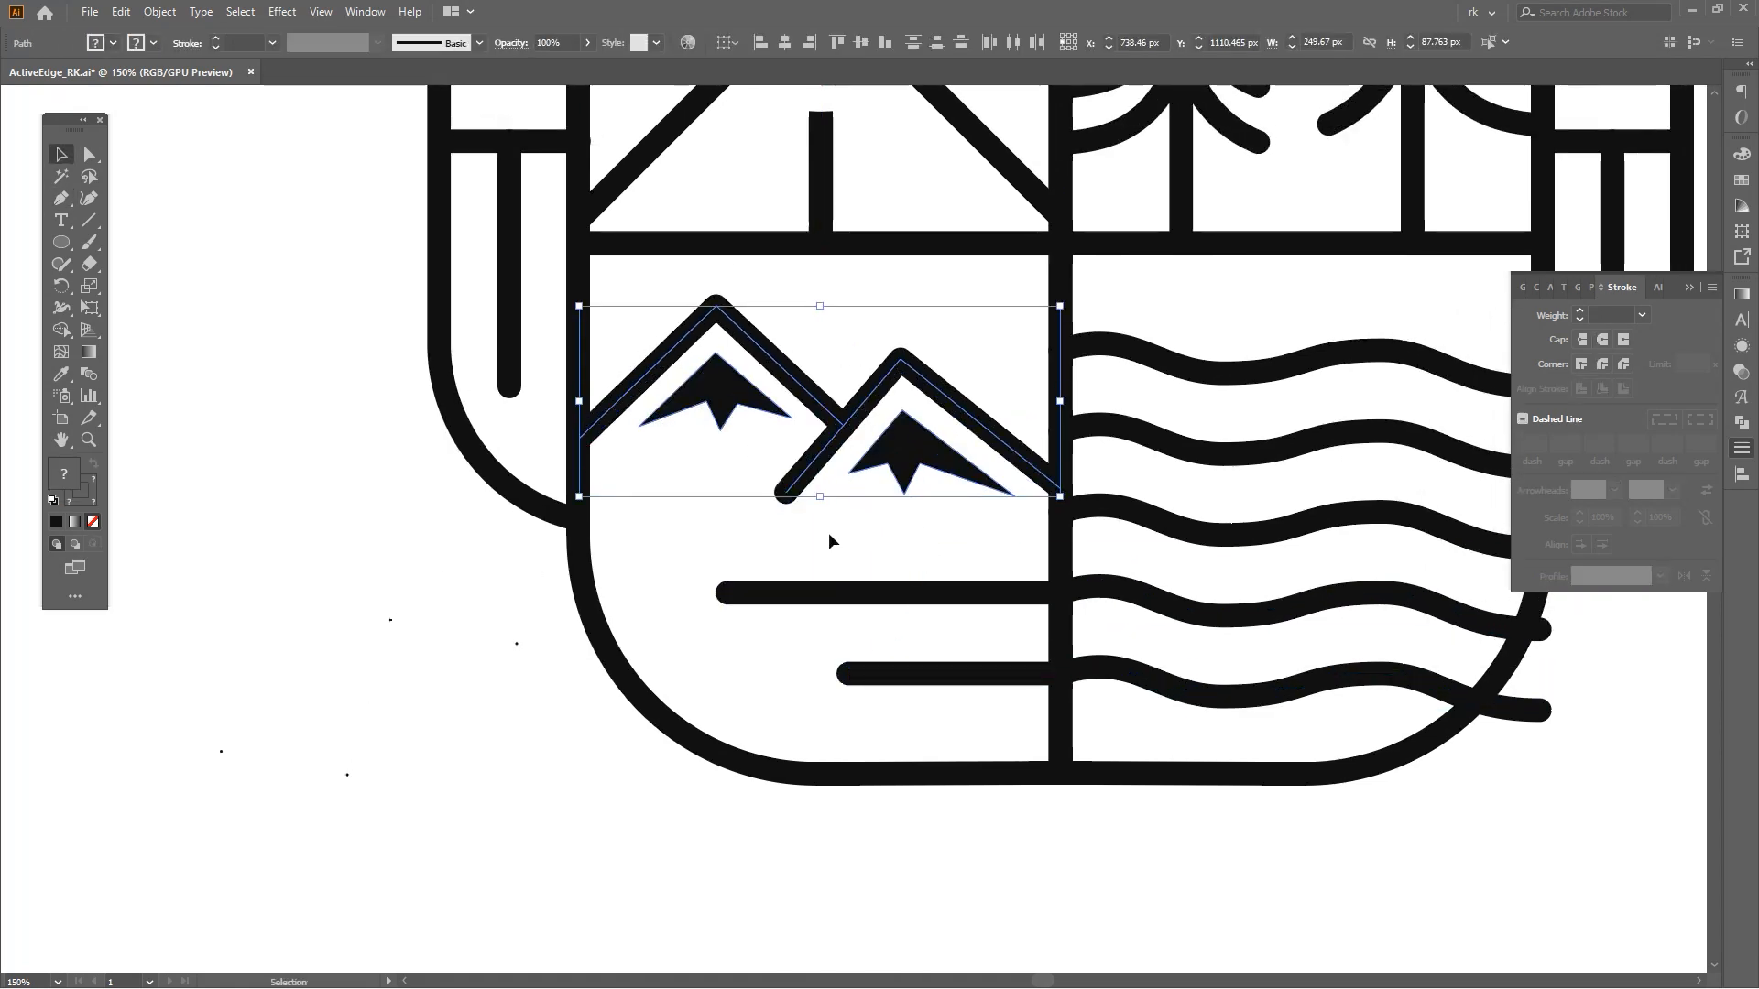
pyautogui.click(828, 533)
pyautogui.scroll(-1, 829, 533)
pyautogui.press('v')
pyautogui.press('a')
pyautogui.scroll(3, 1067, 624)
pyautogui.moveTo(1141, 662)
pyautogui.mouseDown()
pyautogui.moveTo(1006, 561)
pyautogui.moveTo(944, 701)
pyautogui.mouseUp()
pyautogui.hotkey('shift', 'm')
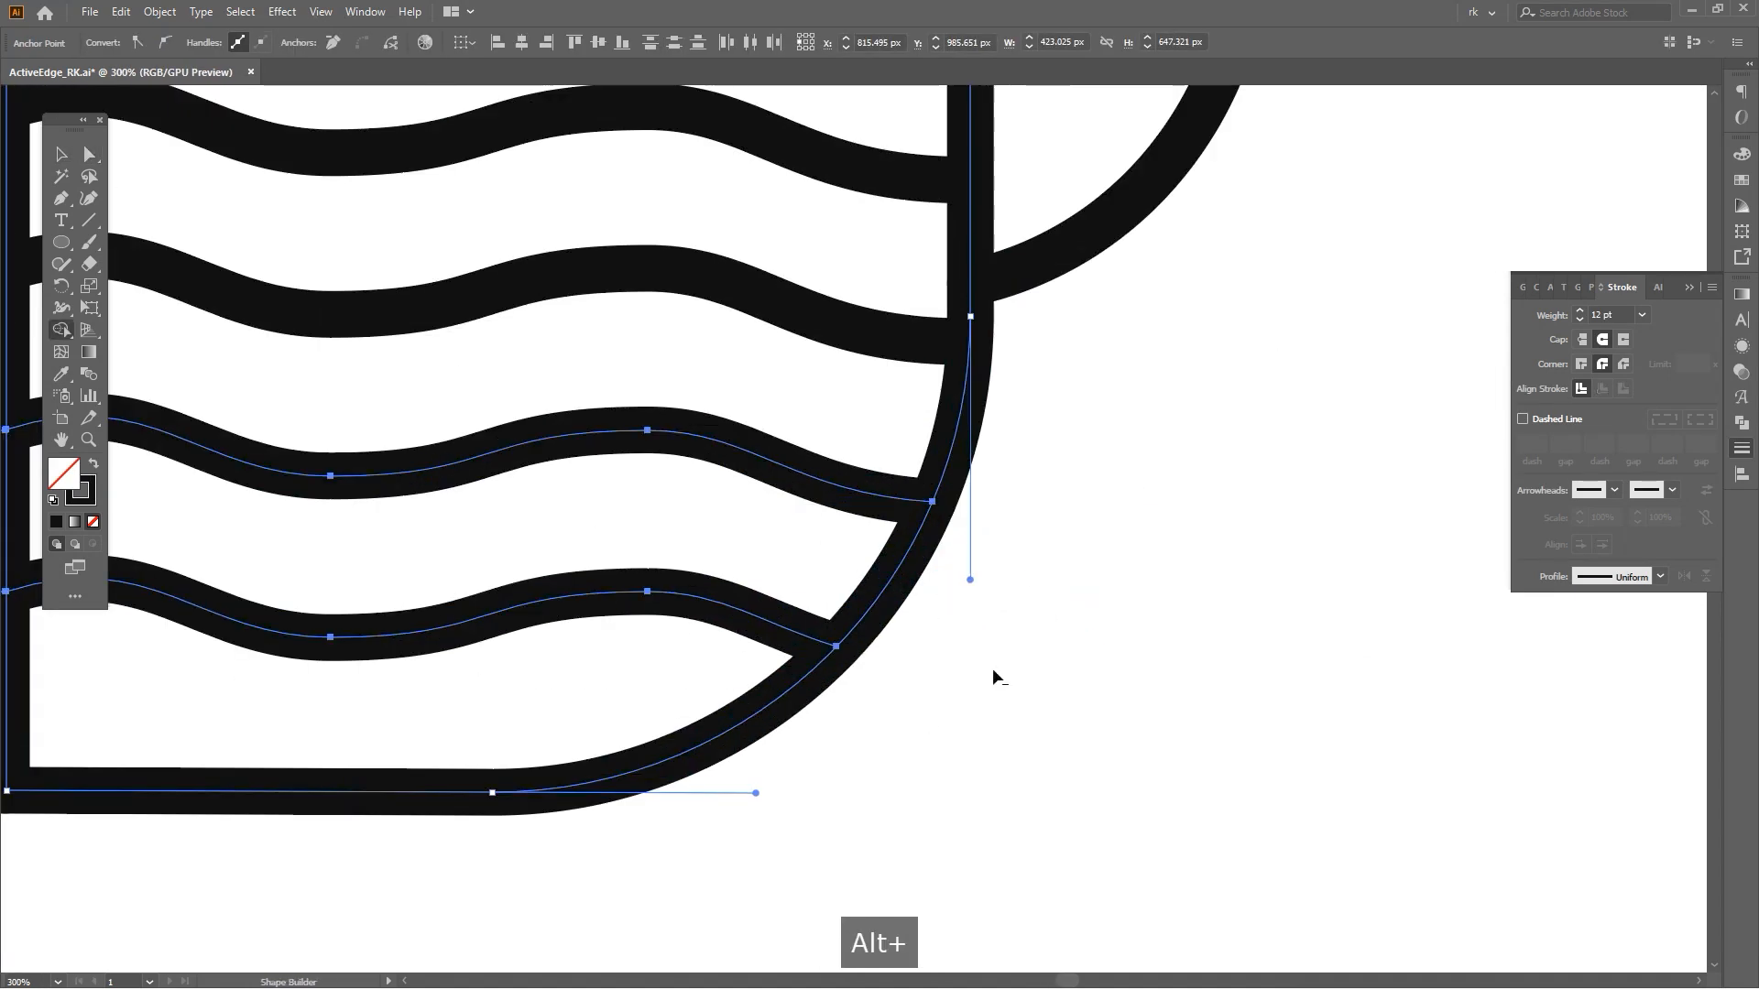
pyautogui.scroll(-3, 1039, 681)
pyautogui.press('v')
pyautogui.click(1147, 656)
pyautogui.scroll(-2, 1145, 657)
pyautogui.press('space')
pyautogui.moveTo(1145, 661); pyautogui.dragTo(1050, 732)
pyautogui.press('v')
pyautogui.hotkey('ctrl', 'alt', '2')
pyautogui.moveTo(1115, 312); pyautogui.dragTo(1210, 621)
pyautogui.scroll(-2, 1077, 414)
pyautogui.press('space')
pyautogui.moveTo(1243, 640); pyautogui.dragTo(1180, 578)
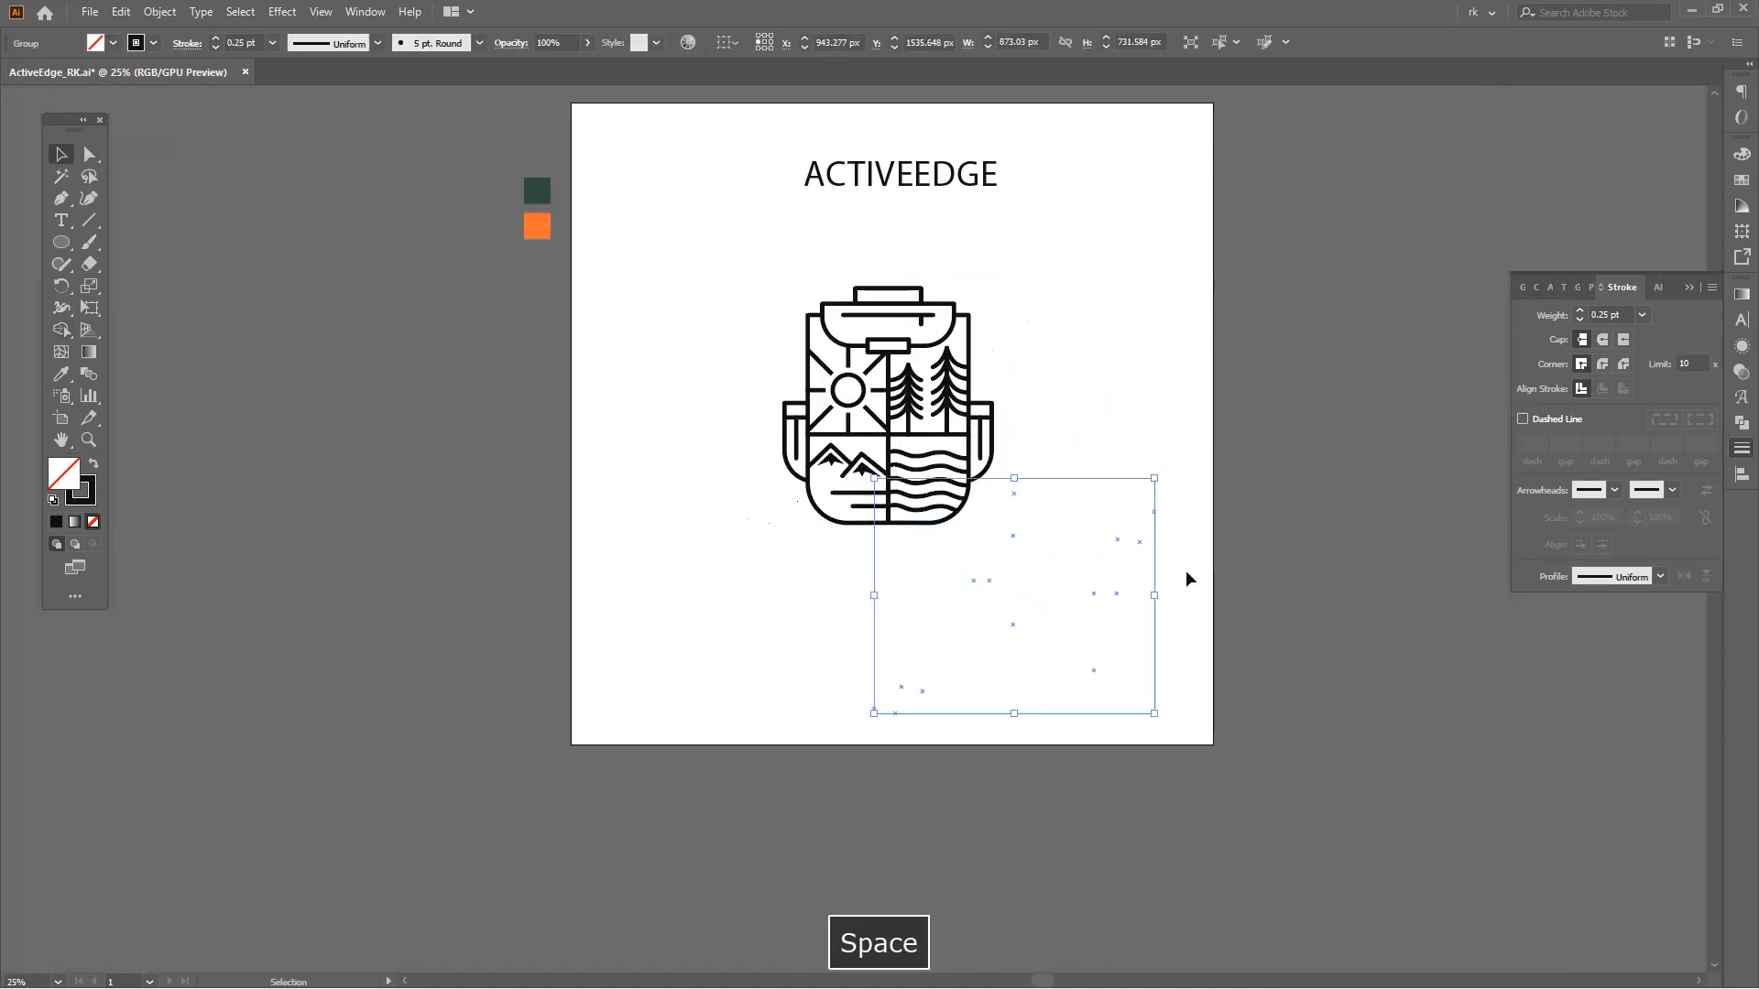
pyautogui.moveTo(1162, 721); pyautogui.dragTo(1252, 598)
pyautogui.press('space')
pyautogui.moveTo(1230, 669); pyautogui.dragTo(1196, 624)
# Draw a three-point zigzag path with the Pen beside the backpack and copy the icon's stroke style onto it with the Eyedropper.
pyautogui.click(1043, 438)
pyautogui.scroll(2, 1043, 438)
pyautogui.press('p')
pyautogui.click(996, 346)
pyautogui.click(1019, 413)
pyautogui.click(985, 438)
pyautogui.press('space')
pyautogui.moveTo(888, 491); pyautogui.dragTo(879, 469)
pyautogui.press('i')
pyautogui.click(822, 430)
pyautogui.press('space')
pyautogui.moveTo(1114, 419); pyautogui.dragTo(1129, 340)
pyautogui.press('v')
pyautogui.click(1130, 340)
# Draw a second zigzag path with the Pen near the artboard's lower edge.
pyautogui.press('space')
pyautogui.moveTo(1119, 679); pyautogui.dragTo(1104, 557)
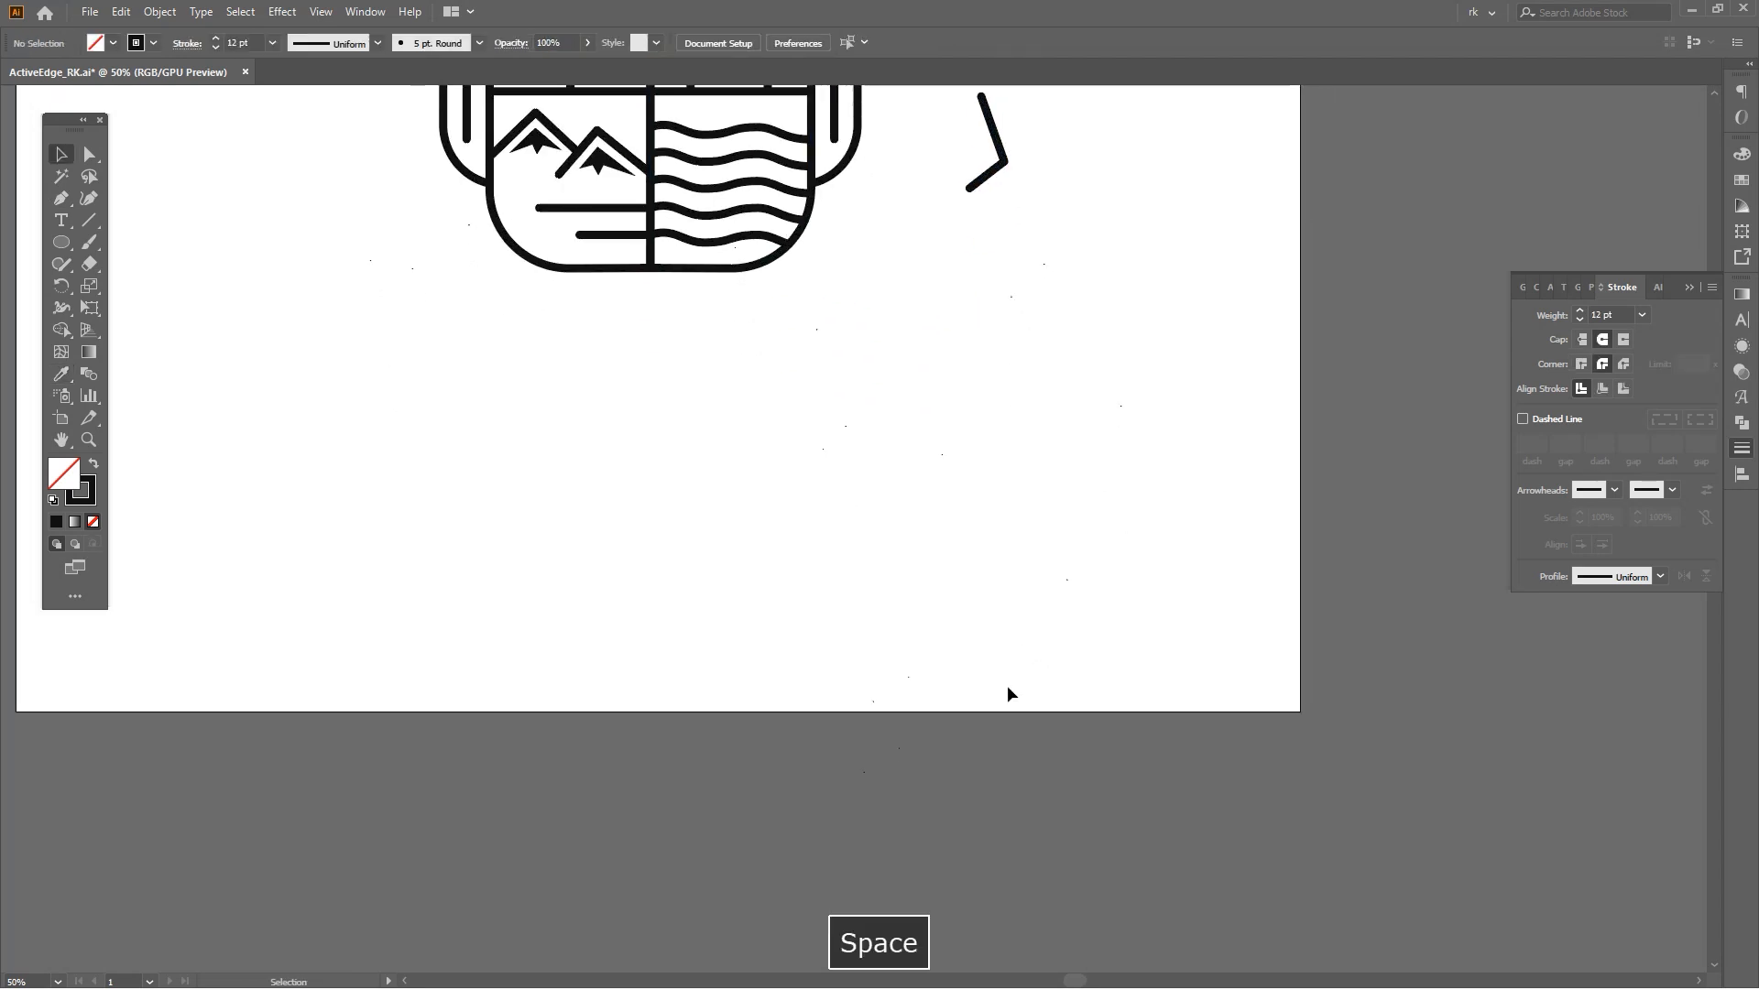
pyautogui.press('space')
pyautogui.moveTo(1003, 687); pyautogui.dragTo(1009, 658)
pyautogui.press('p')
pyautogui.click(915, 647)
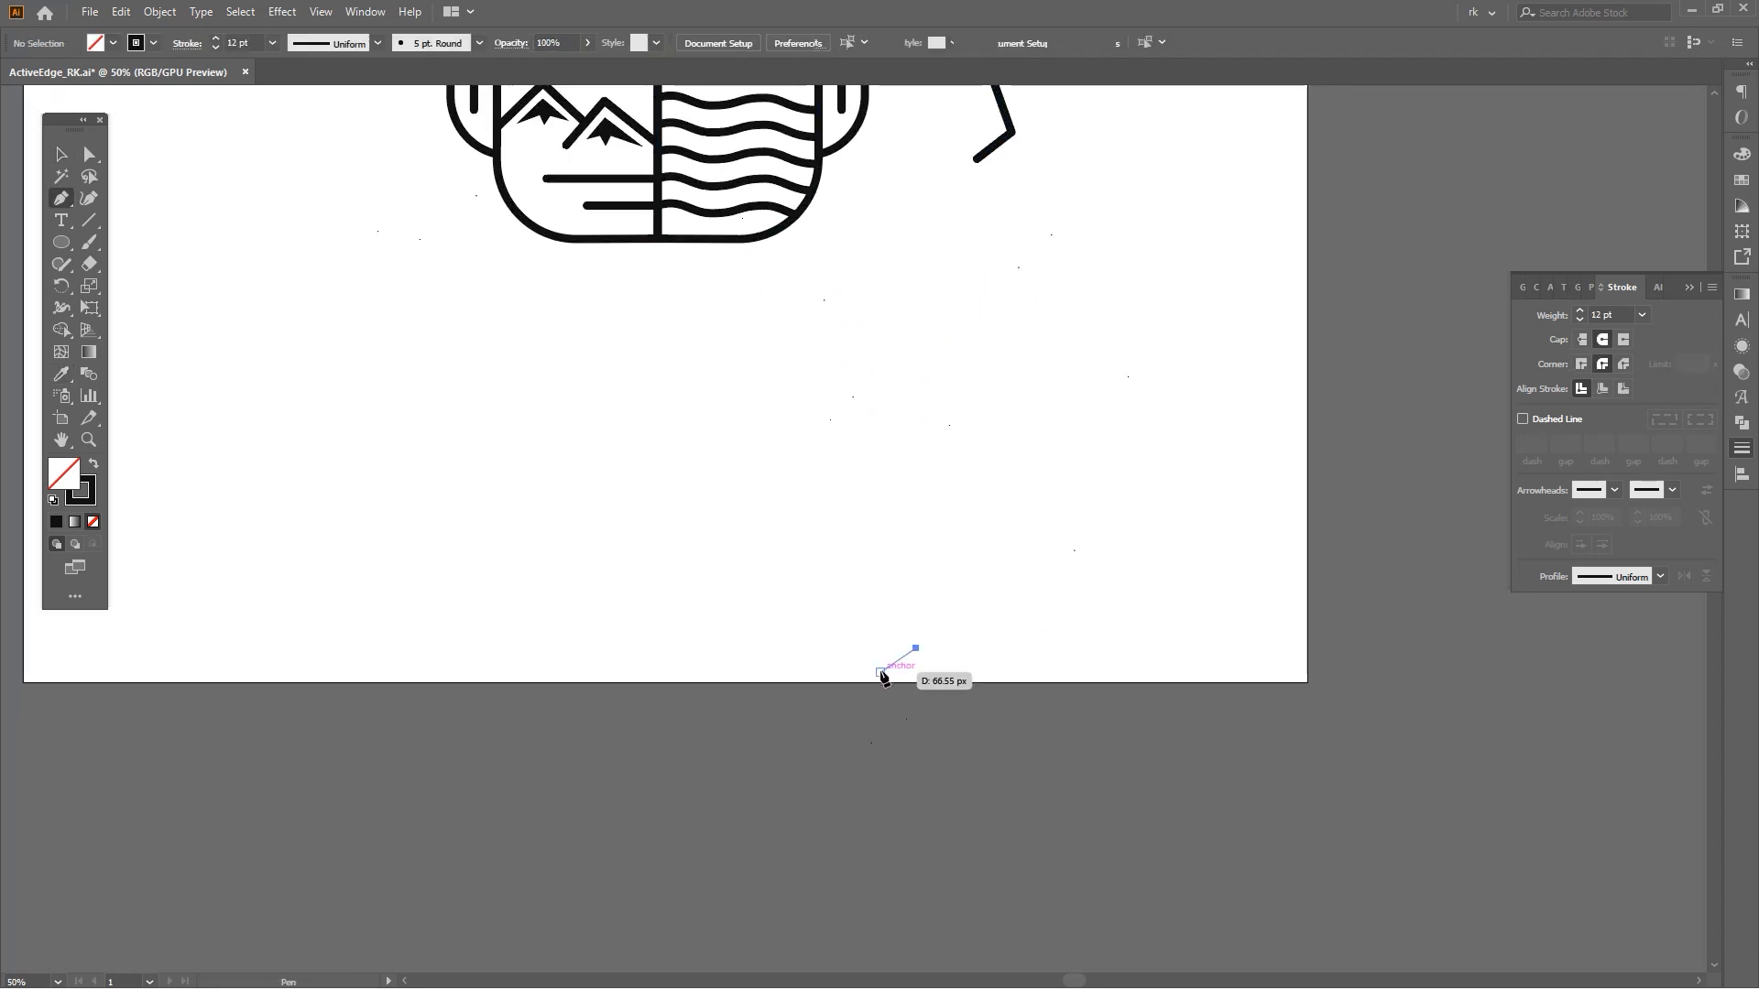
pyautogui.click(881, 672)
pyautogui.click(875, 746)
pyautogui.press('space')
pyautogui.moveTo(1033, 655); pyautogui.dragTo(1013, 668)
pyautogui.press('v')
pyautogui.click(1007, 678)
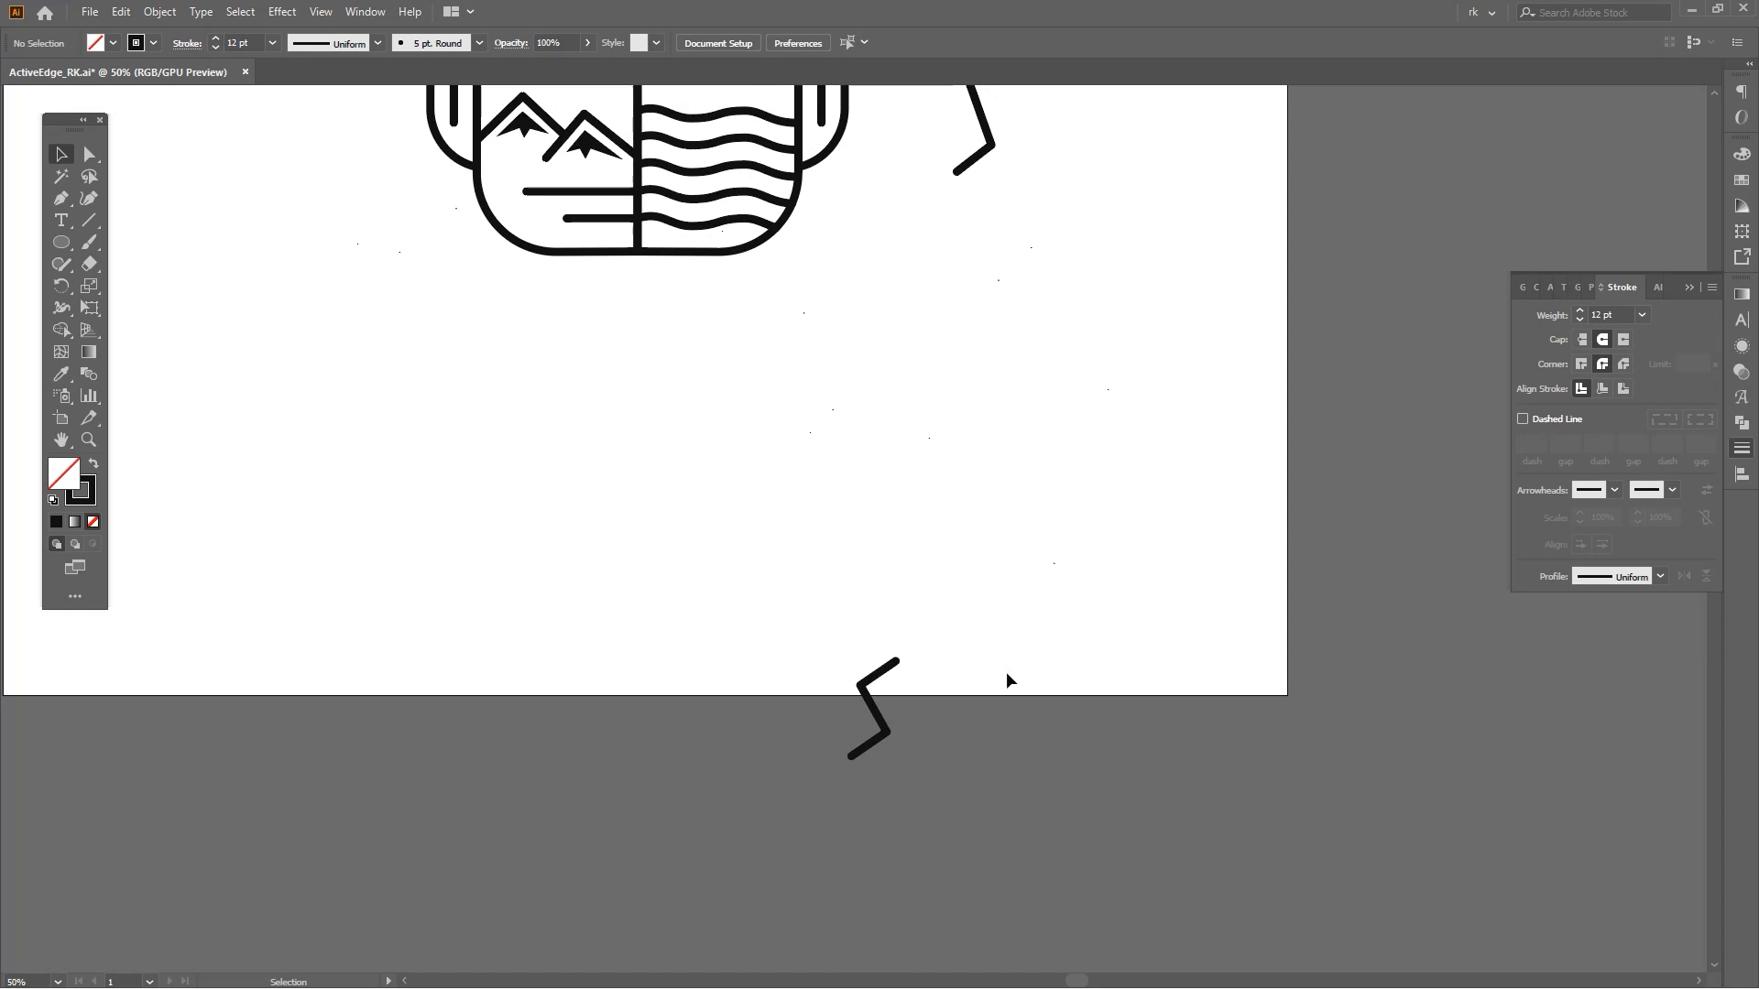
# Select and delete the stray points scattered across the artboard.
pyautogui.press('space')
pyautogui.moveTo(1005, 679); pyautogui.dragTo(628, 522)
pyautogui.press('v')
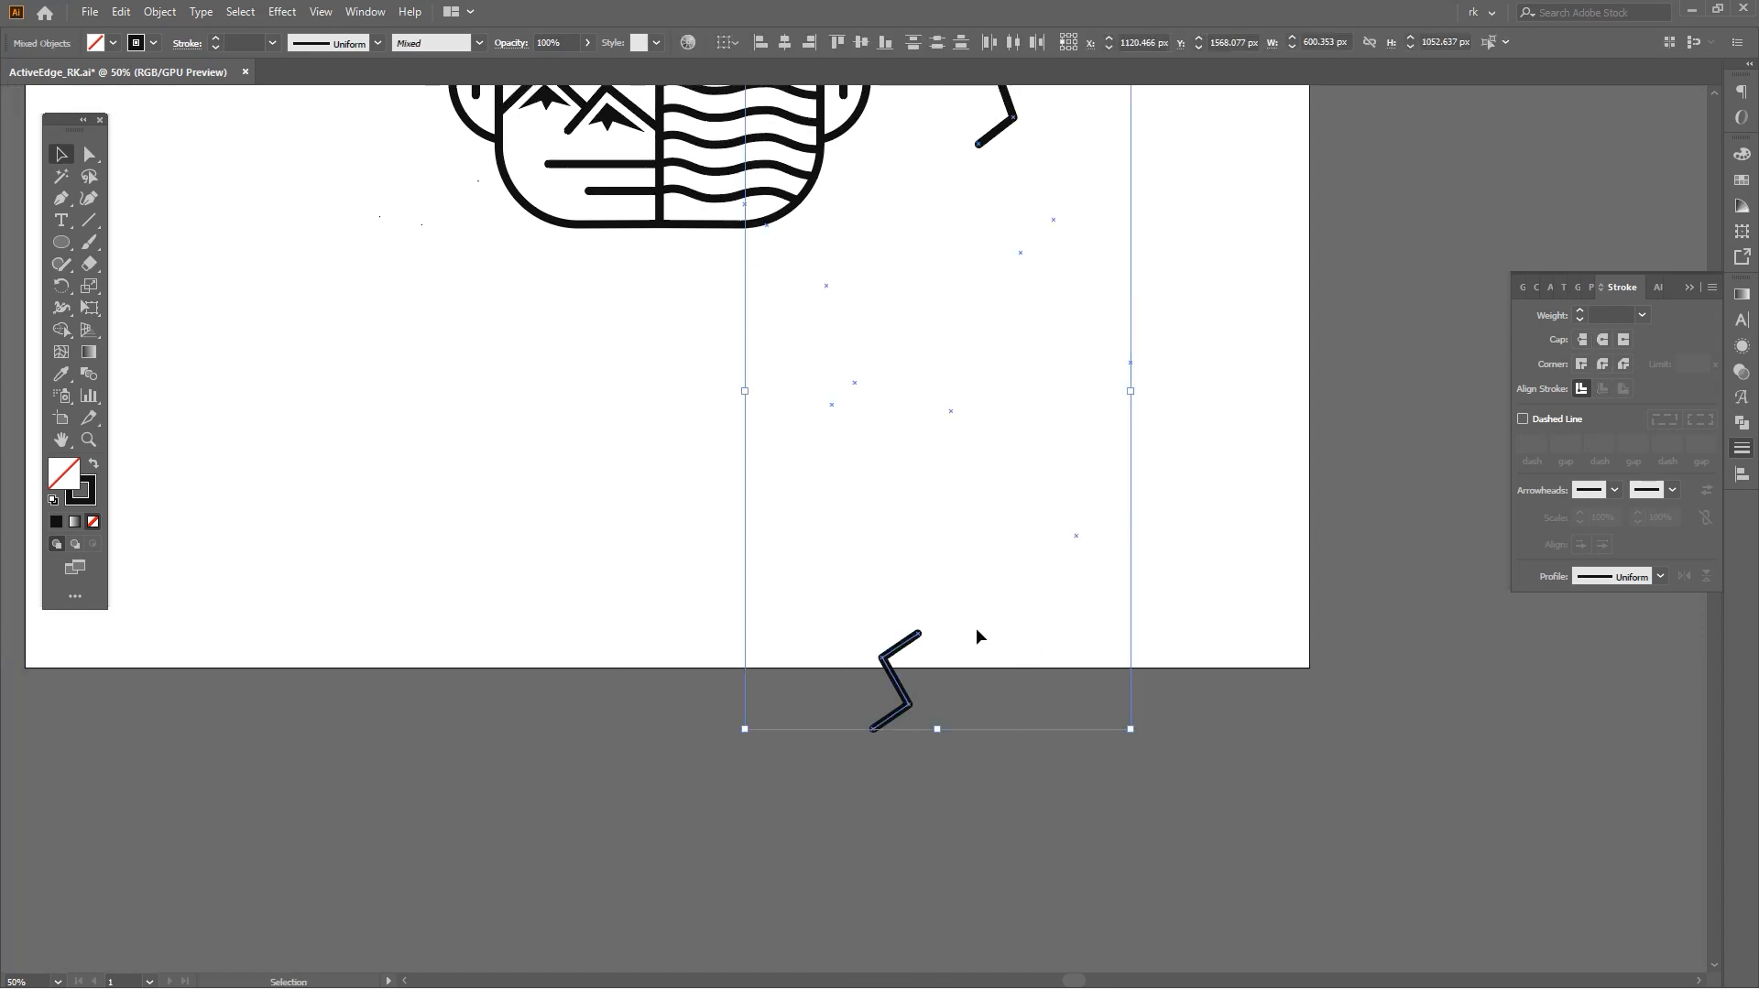
pyautogui.press('space')
pyautogui.moveTo(1009, 605); pyautogui.dragTo(1056, 657)
pyautogui.press('v')
pyautogui.click(1042, 605)
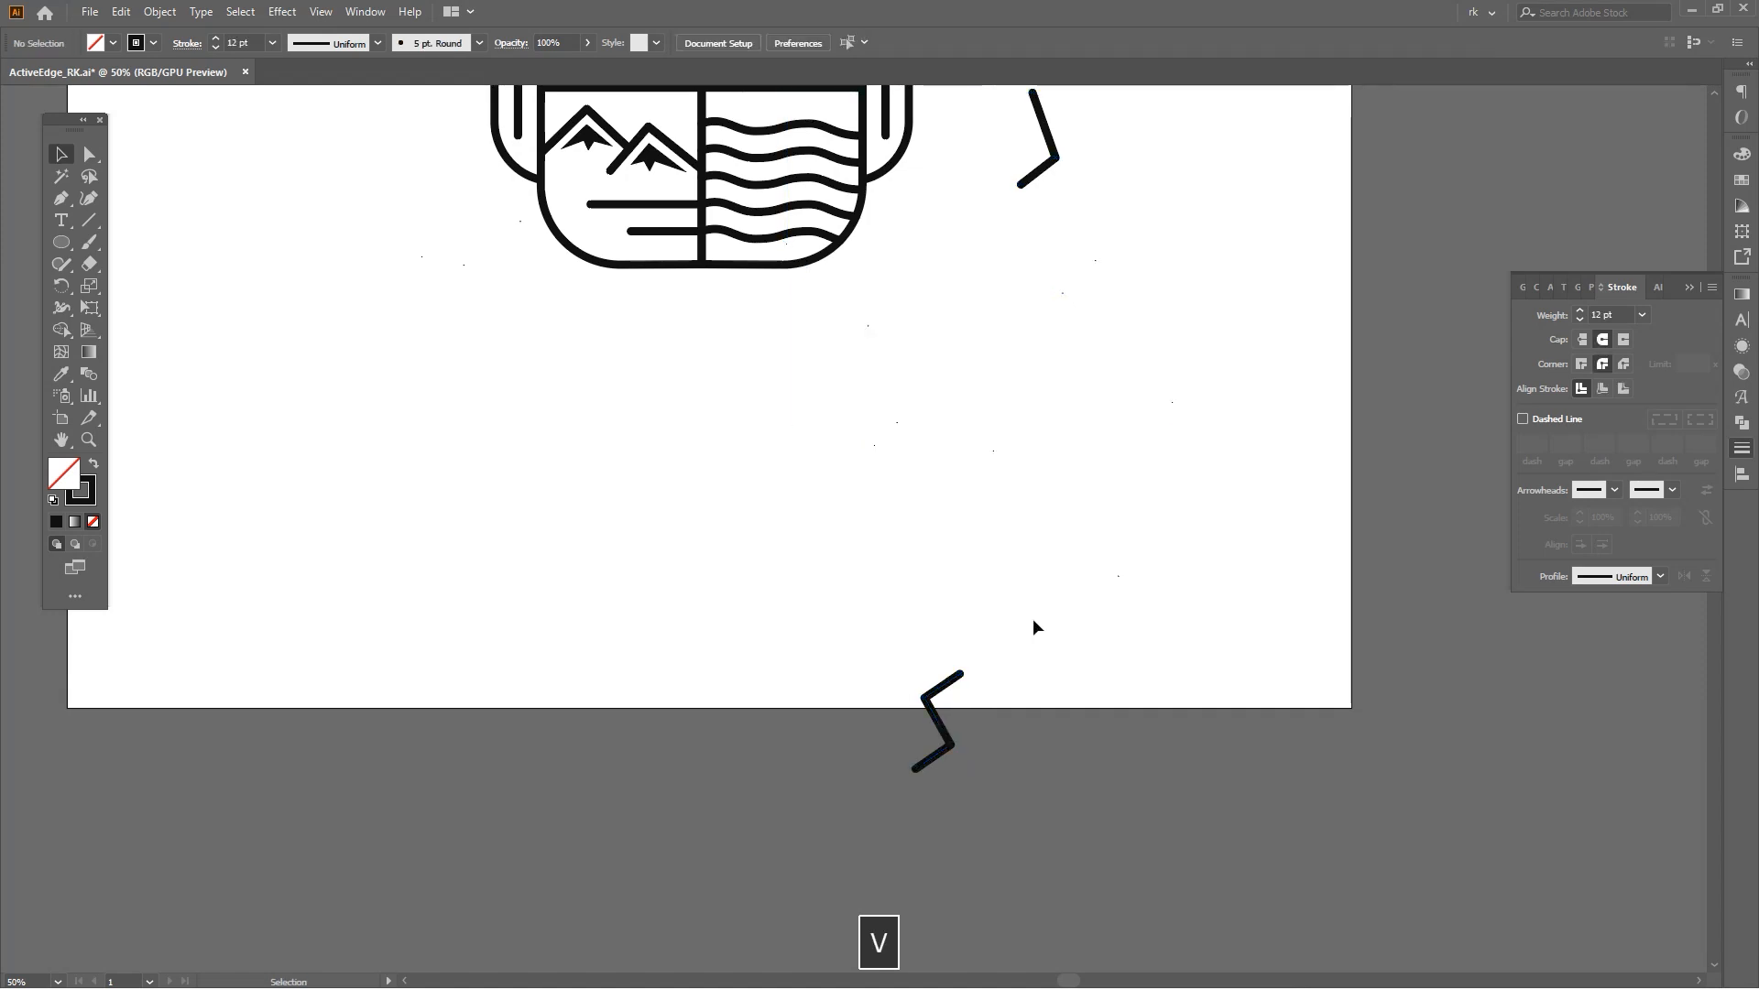
pyautogui.scroll(-1, 1023, 623)
pyautogui.click(1029, 321)
pyautogui.keyDown('shift'); pyautogui.click(970, 678); pyautogui.keyUp('shift')
pyautogui.moveTo(1203, 781); pyautogui.dragTo(966, 302)
pyautogui.press('Delete')
# Rotate both zigzag paths together with the Rotate tool.
pyautogui.moveTo(1075, 240); pyautogui.dragTo(959, 736)
pyautogui.moveTo(969, 673); pyautogui.dragTo(1046, 582)
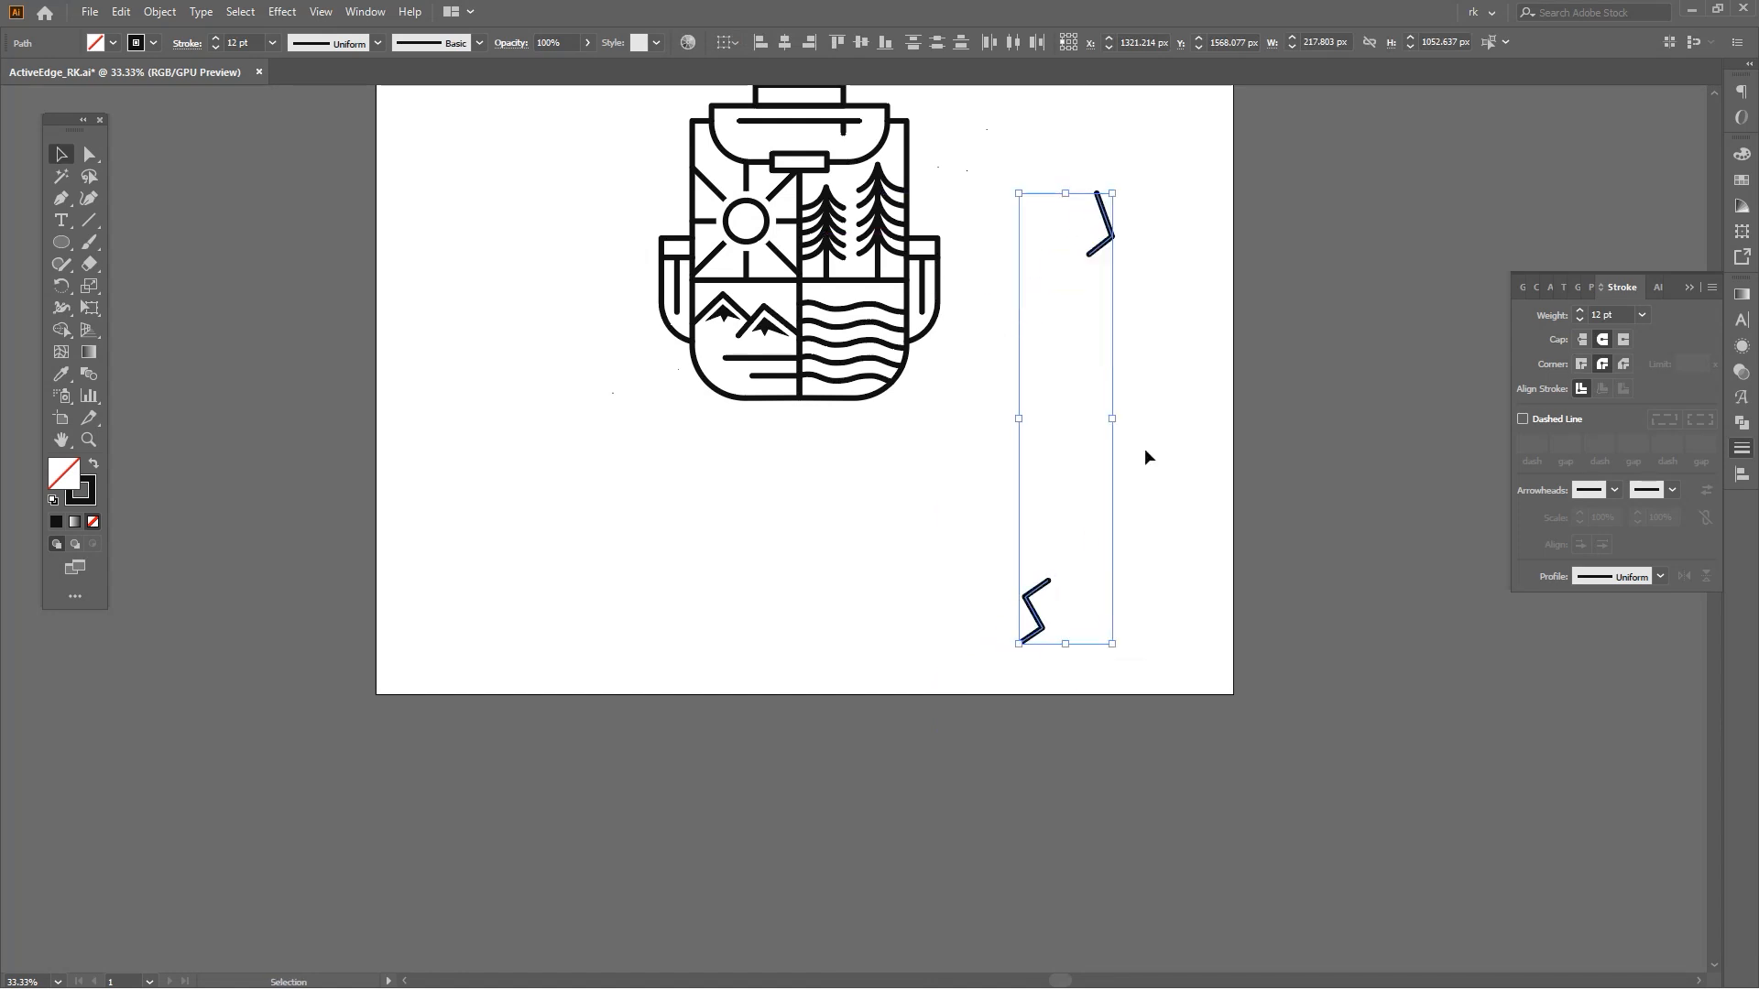
pyautogui.press('space')
pyautogui.moveTo(1138, 457); pyautogui.dragTo(1050, 492)
pyautogui.press('i')
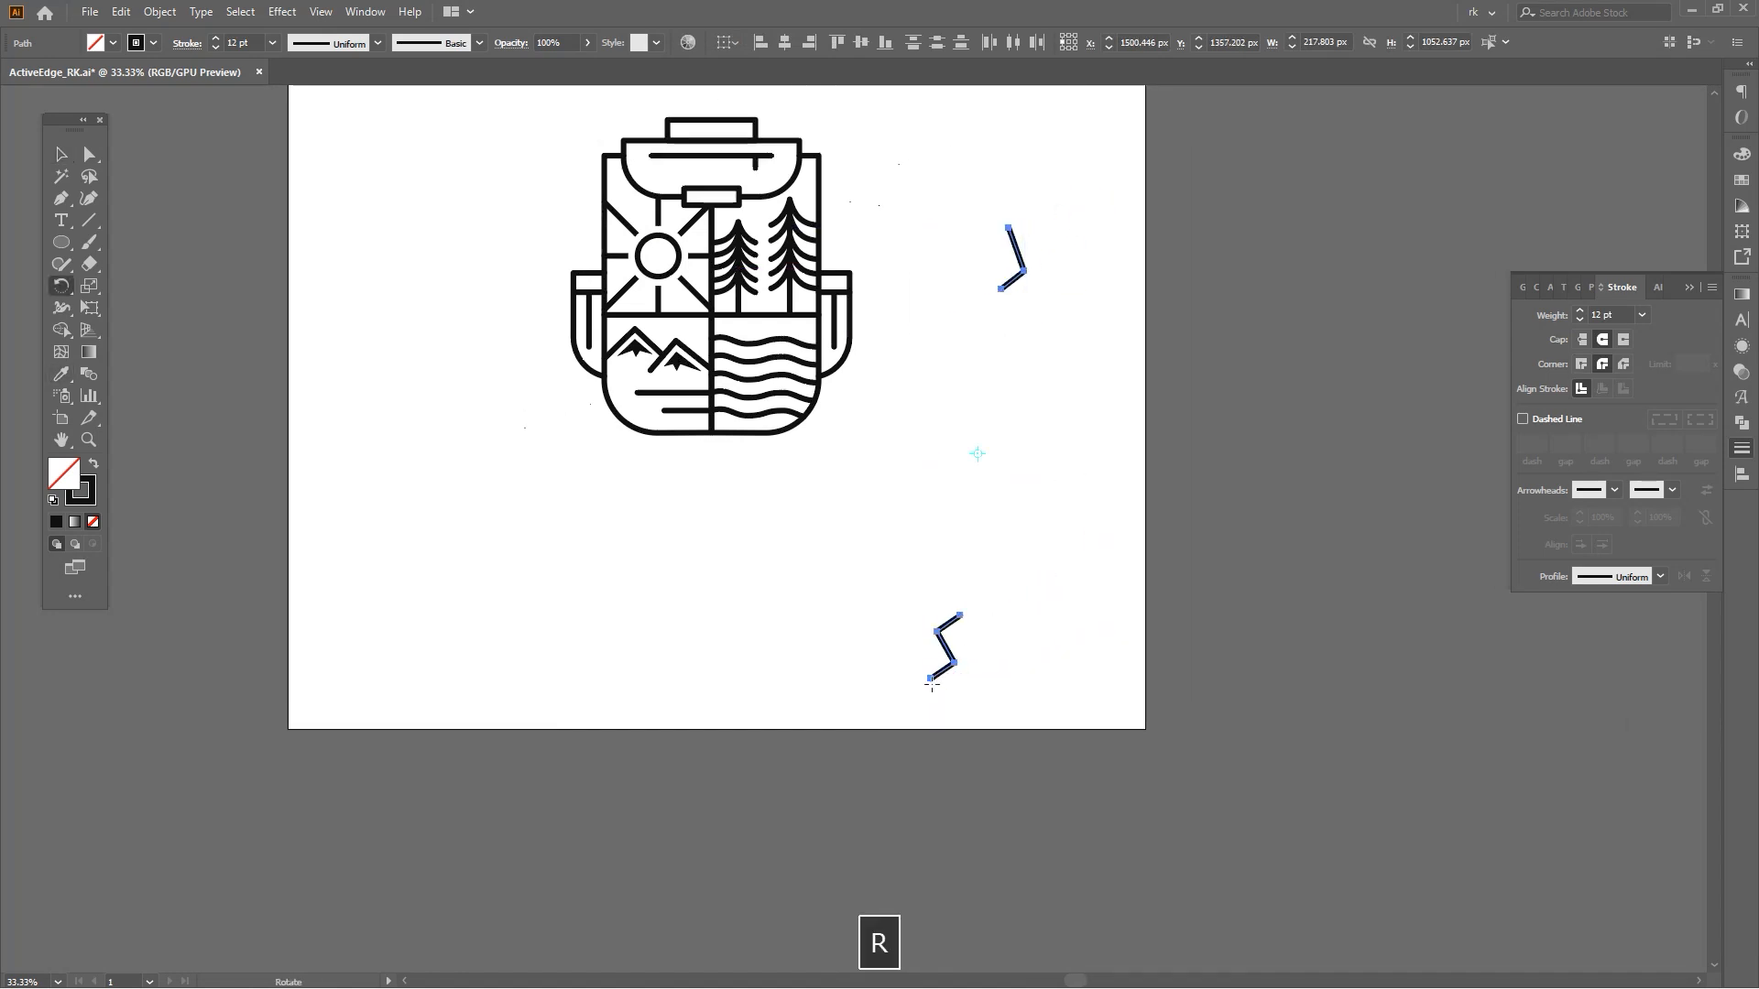
pyautogui.scroll(1, 1056, 405)
pyautogui.moveTo(1114, 263); pyautogui.dragTo(1042, 193)
# Reflect copies of the zigzags with the Reflect tool so the upper pair forms a diamond arrowhead.
pyautogui.press('space')
pyautogui.moveTo(1066, 364); pyautogui.dragTo(1076, 404)
pyautogui.press('v')
pyautogui.press('space')
pyautogui.moveTo(1016, 728); pyautogui.dragTo(1042, 767)
pyautogui.press('o')
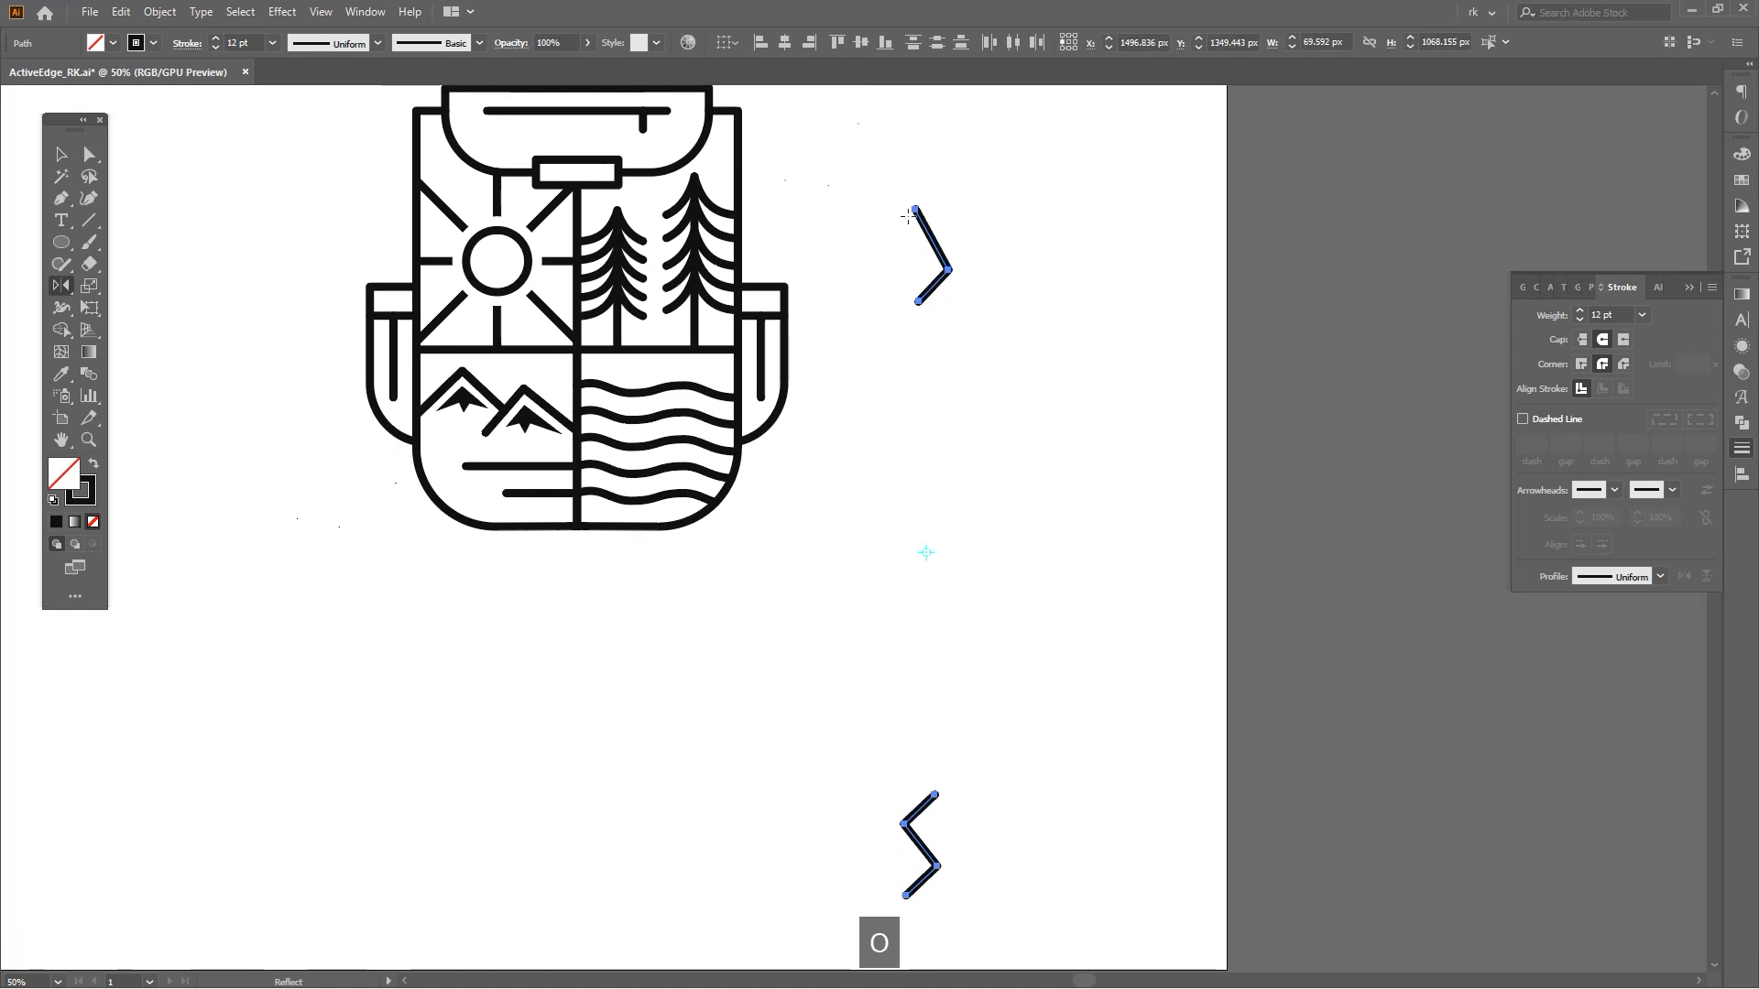
pyautogui.moveTo(922, 220); pyautogui.dragTo(869, 487)
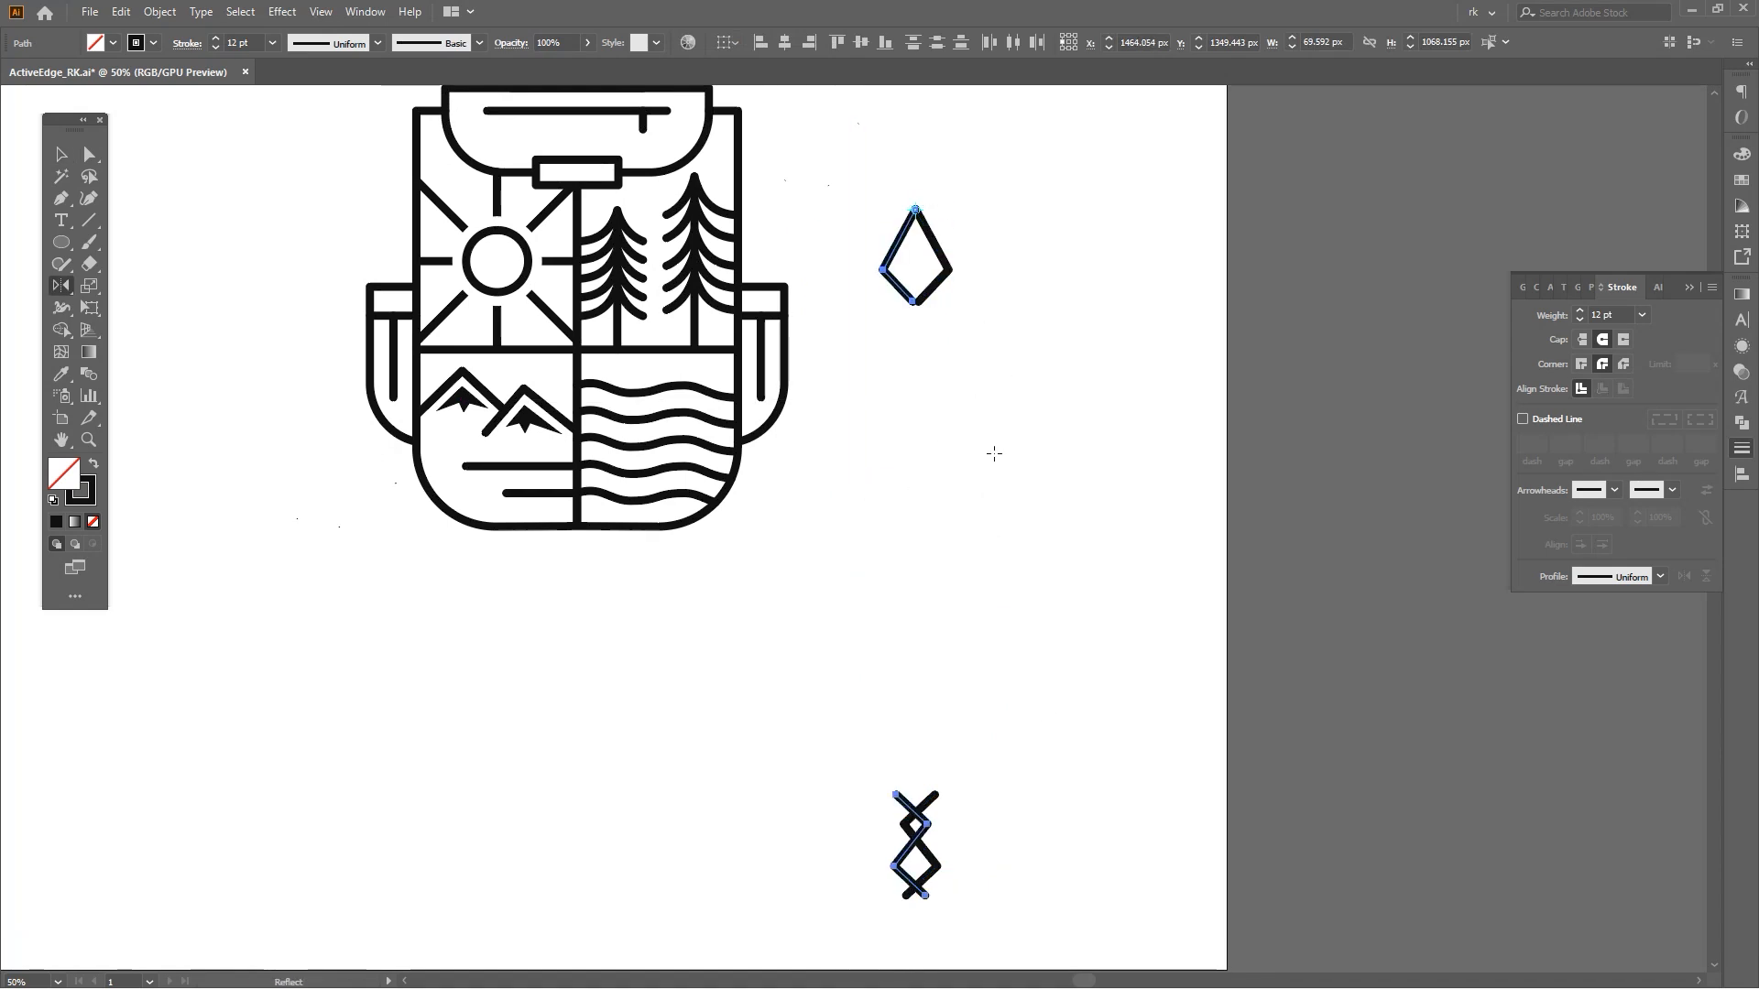
# Delete the overlapping lower zigzag pair.
pyautogui.press('v')
pyautogui.press('space')
pyautogui.moveTo(1033, 596); pyautogui.dragTo(998, 487)
pyautogui.click(996, 500)
pyautogui.moveTo(989, 708); pyautogui.dragTo(990, 675)
pyautogui.press('v')
pyautogui.moveTo(949, 612); pyautogui.dragTo(974, 652)
pyautogui.press('a')
pyautogui.press('space')
pyautogui.press('Delete')
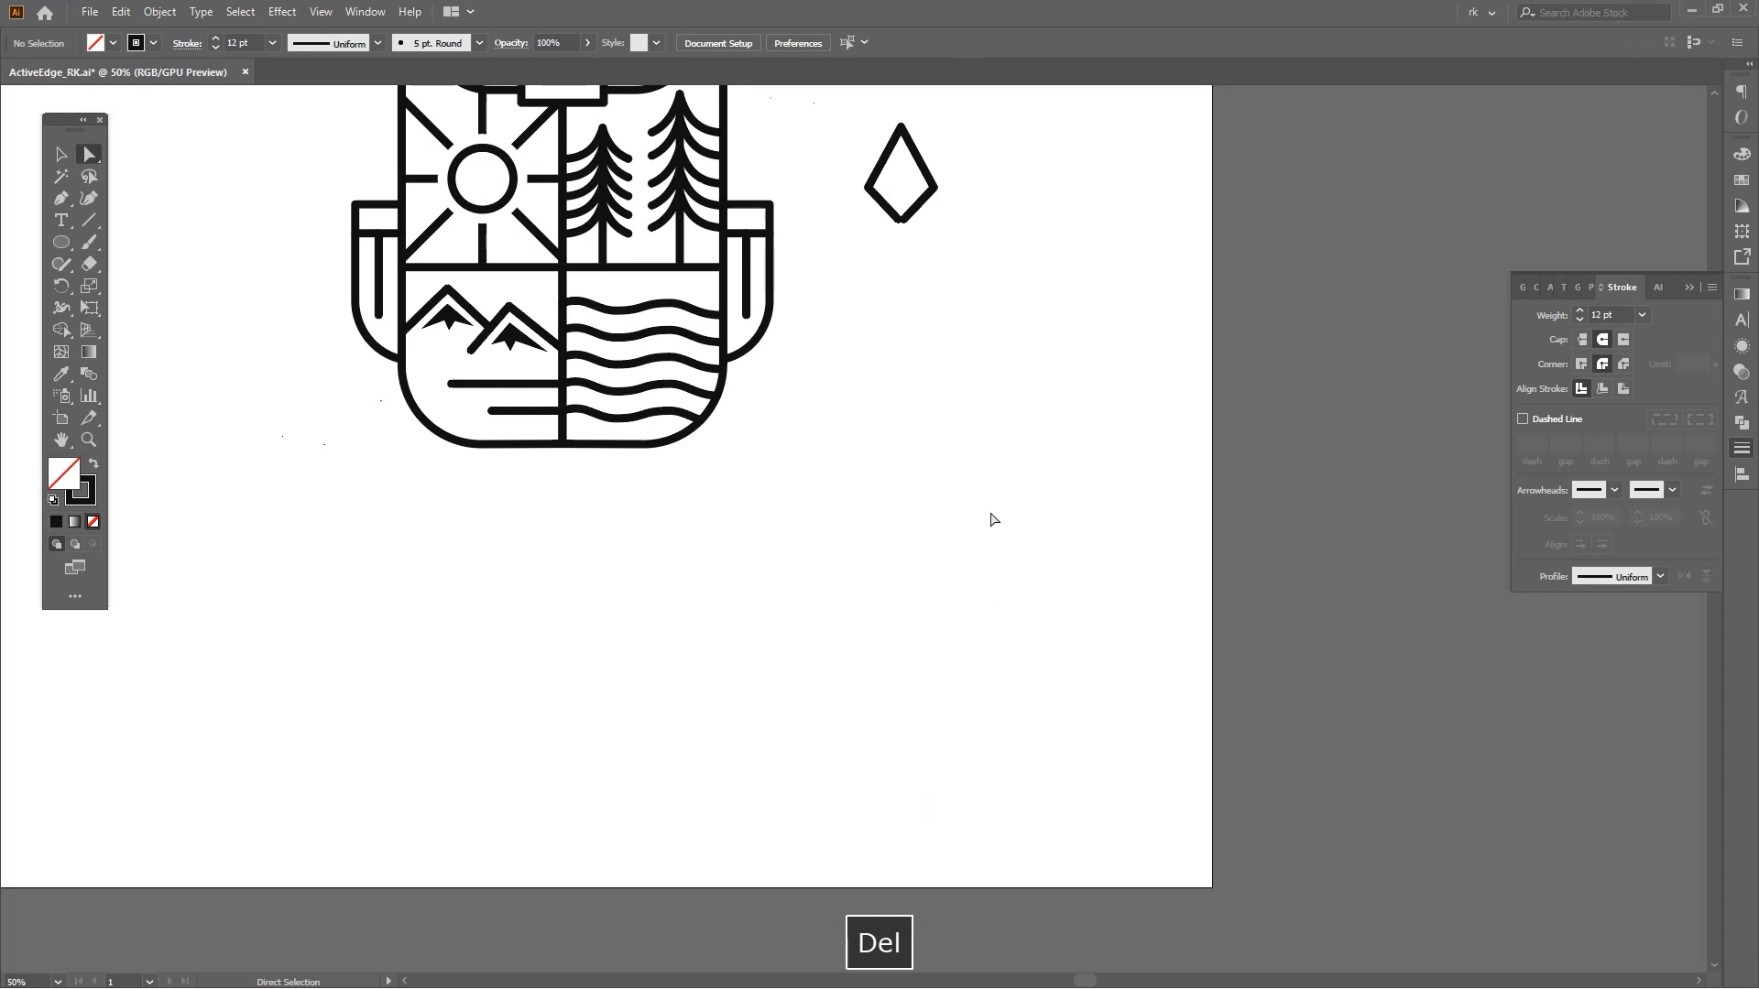
# Rotate one half of the diamond about its lower point so the two bottom endpoints meet.
pyautogui.press('v')
pyautogui.scroll(3, 981, 532)
pyautogui.scroll(3, 916, 325)
pyautogui.moveTo(916, 321); pyautogui.dragTo(879, 408)
pyautogui.press('a')
pyautogui.moveTo(884, 490); pyautogui.dragTo(824, 597)
pyautogui.press('v')
pyautogui.moveTo(857, 385); pyautogui.dragTo(828, 466)
pyautogui.click(757, 443)
pyautogui.press('r')
pyautogui.click(827, 327)
pyautogui.scroll(6, 830, 617)
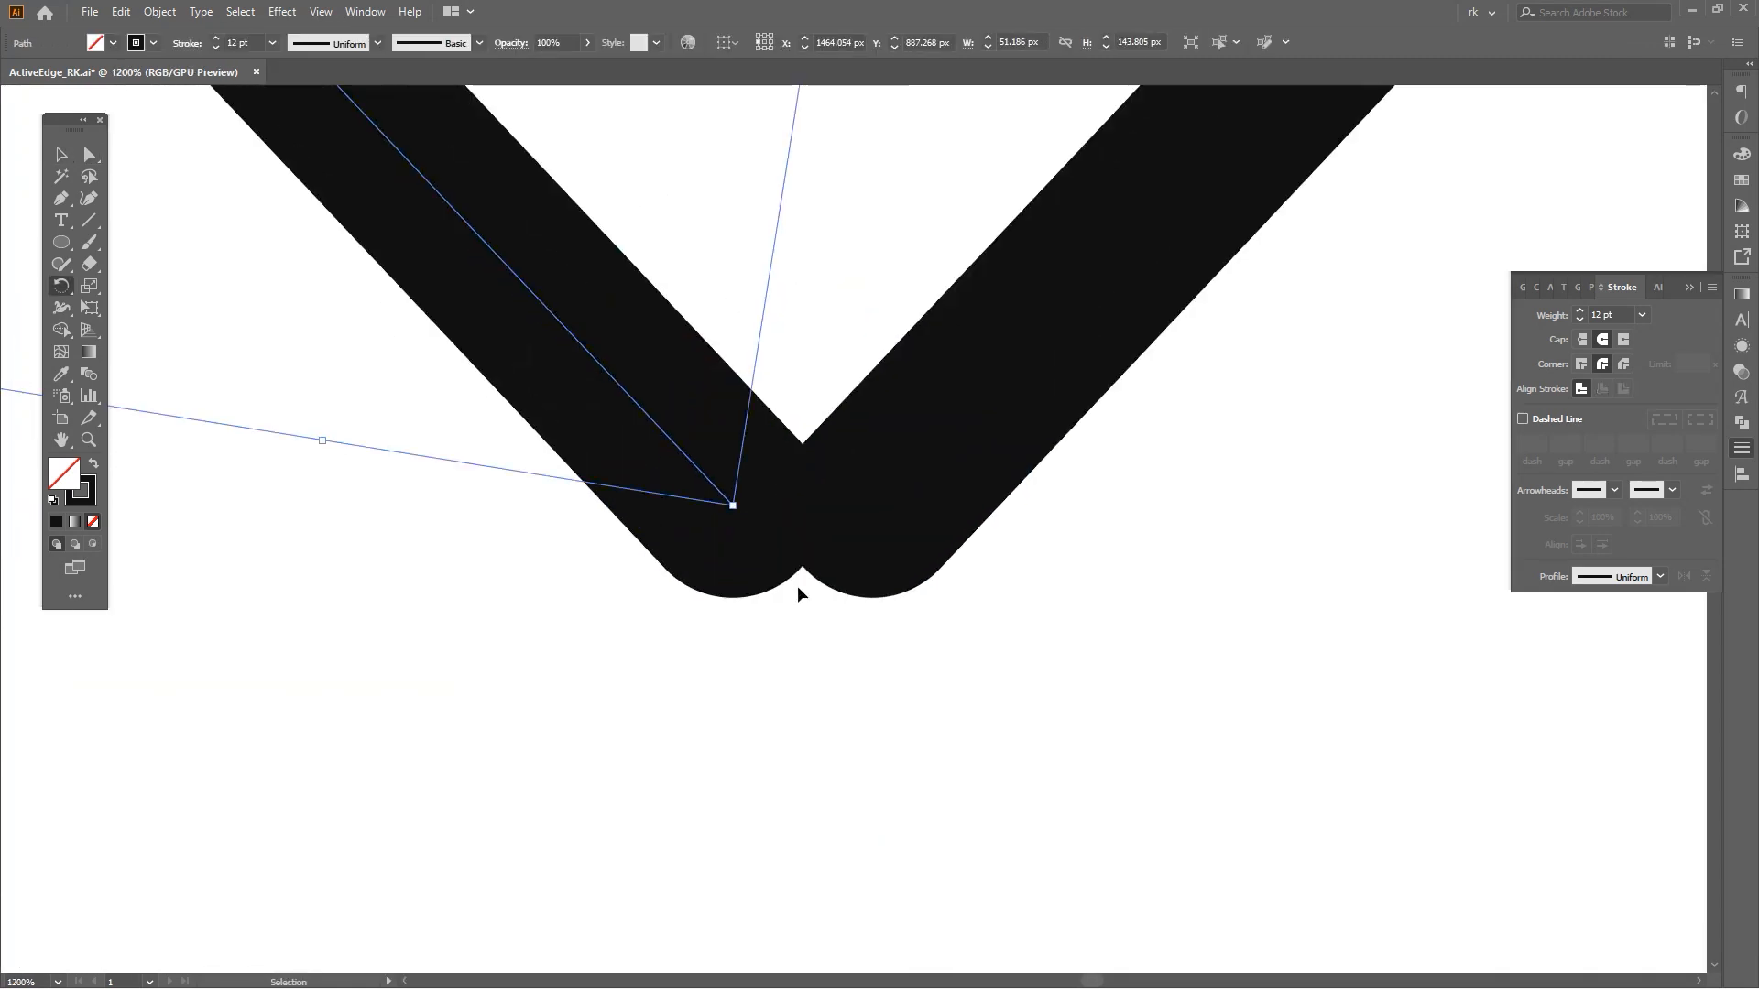
pyautogui.hotkey('ctrl', 'y')
pyautogui.moveTo(735, 506); pyautogui.dragTo(874, 505)
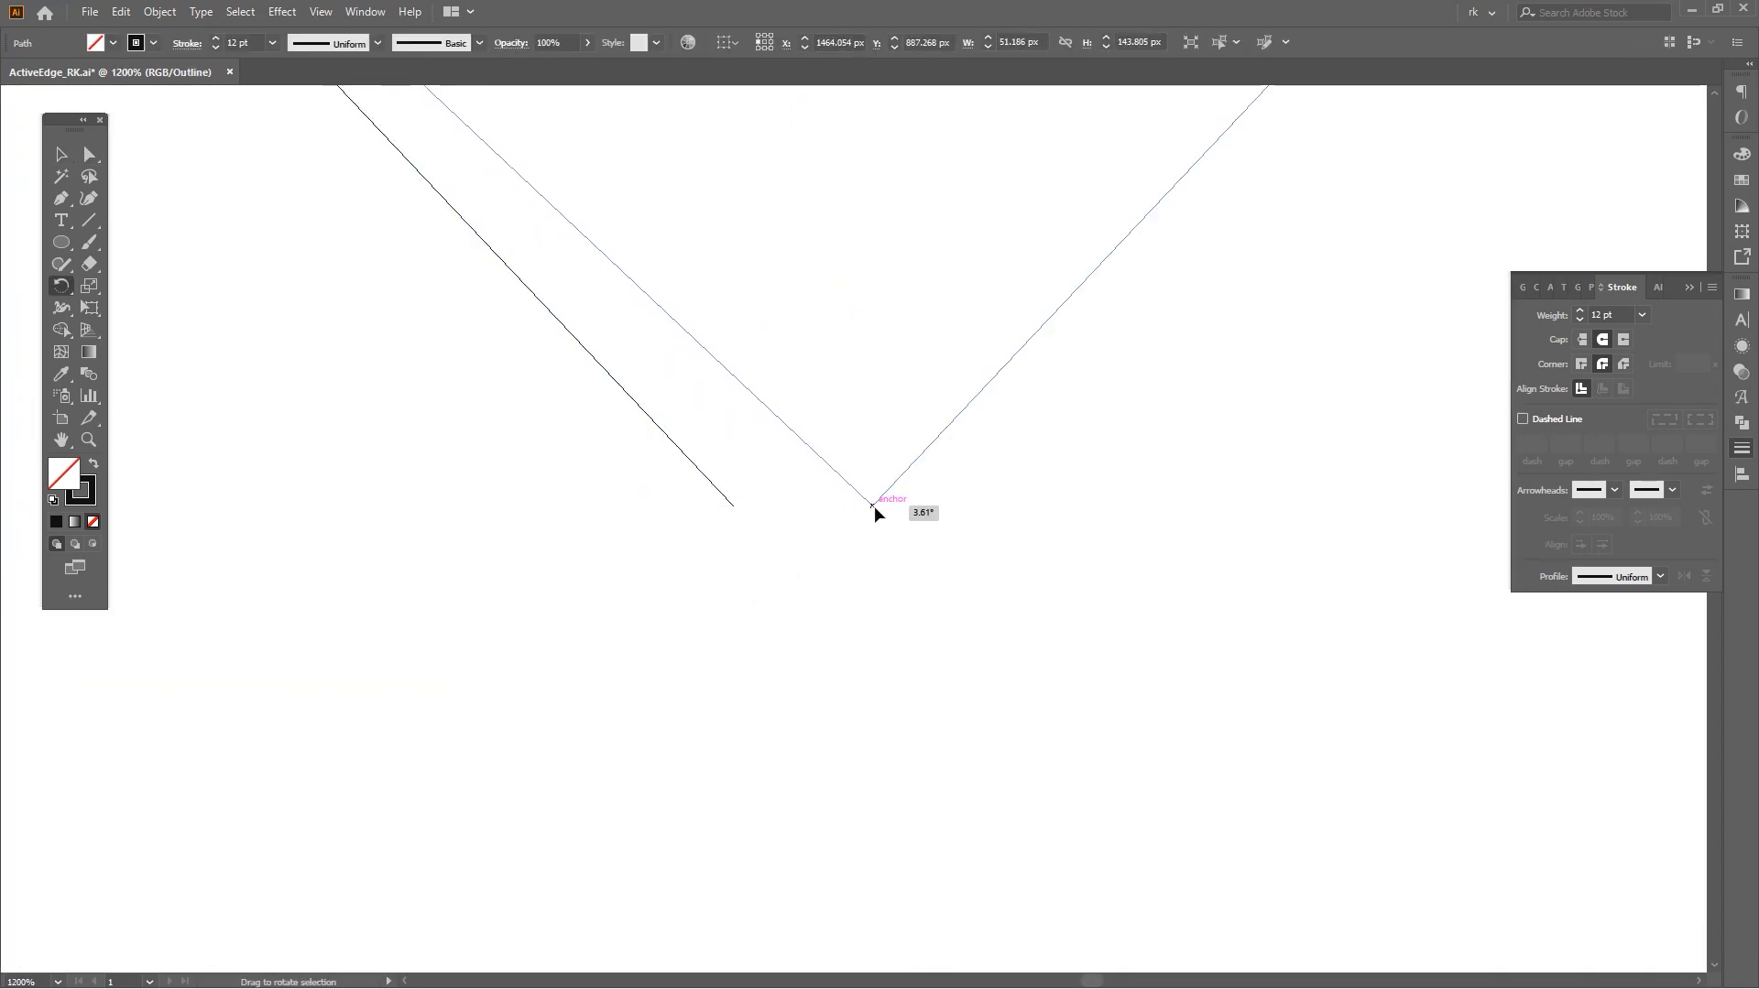
pyautogui.hotkey('ctrl', 'y')
# Join the two diamond halves into a single closed arrowhead path.
pyautogui.scroll(-6, 1032, 597)
pyautogui.press('space')
pyautogui.moveTo(1032, 597); pyautogui.dragTo(980, 657)
pyautogui.press('v')
pyautogui.moveTo(980, 657); pyautogui.dragTo(850, 514)
pyautogui.moveTo(948, 566); pyautogui.dragTo(944, 569)
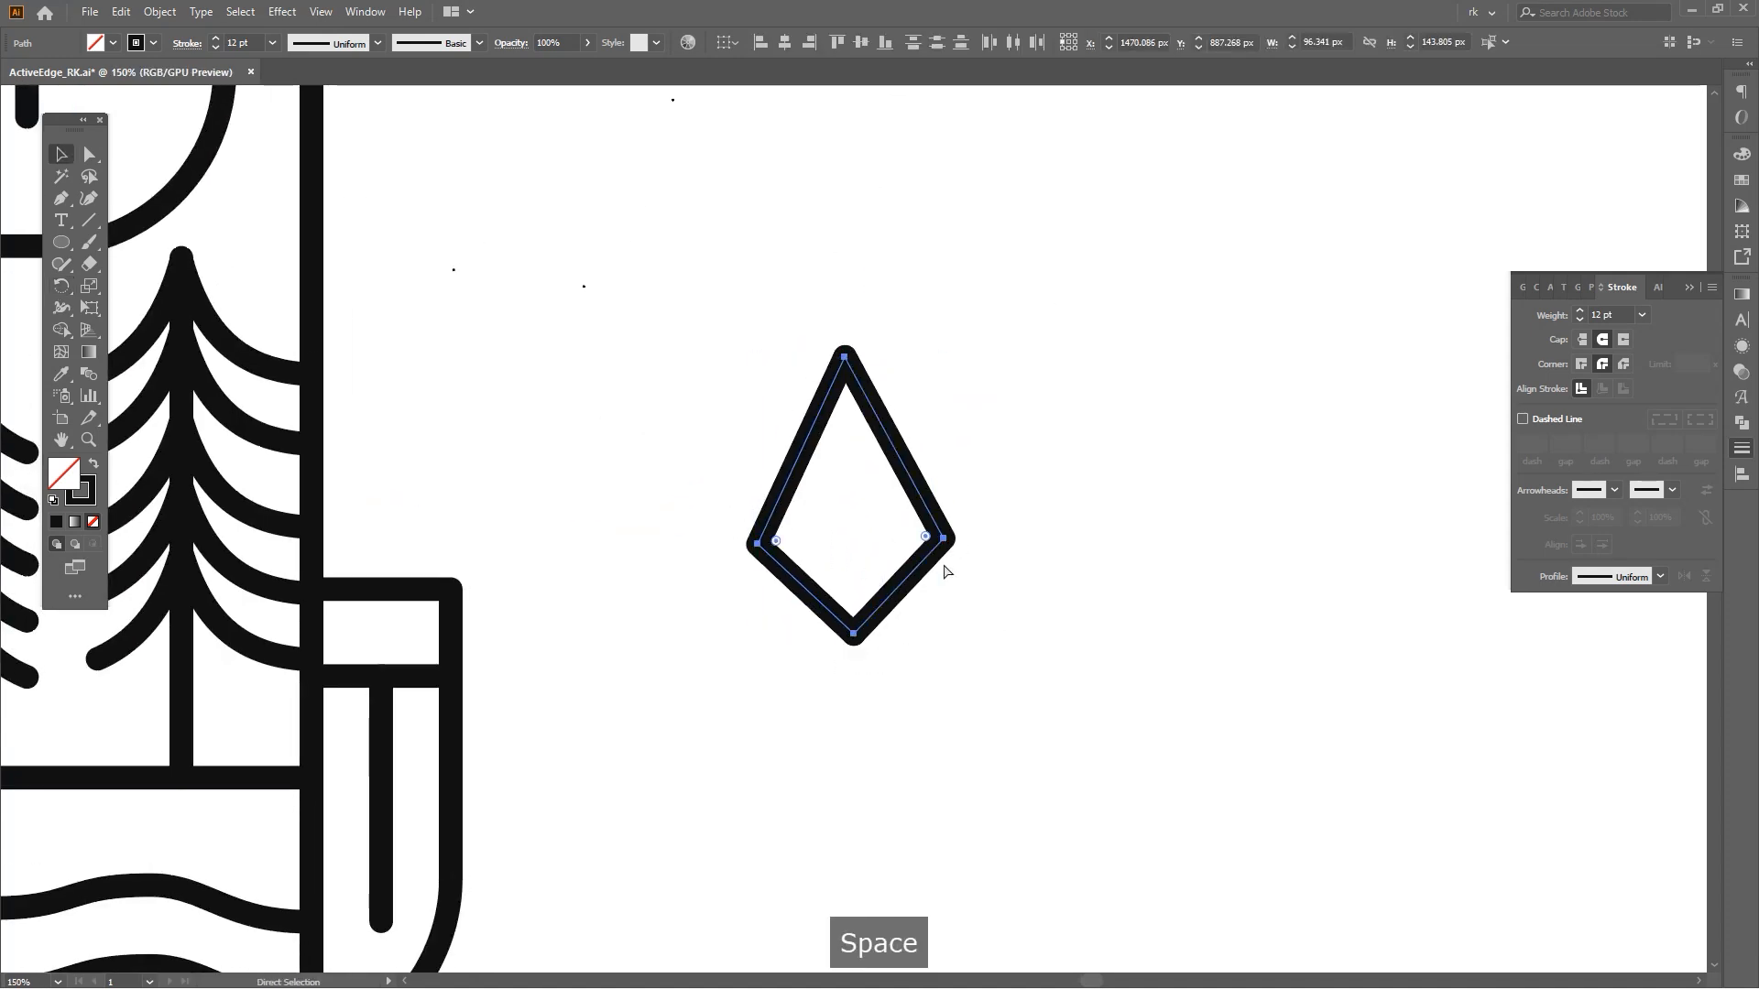
pyautogui.hotkey('ctrl', 'j')
pyautogui.hotkey('ctrl', 'j')
pyautogui.hotkey('ctrl', 'j')
pyautogui.press('space')
pyautogui.press('v')
pyautogui.scroll(-2, 988, 645)
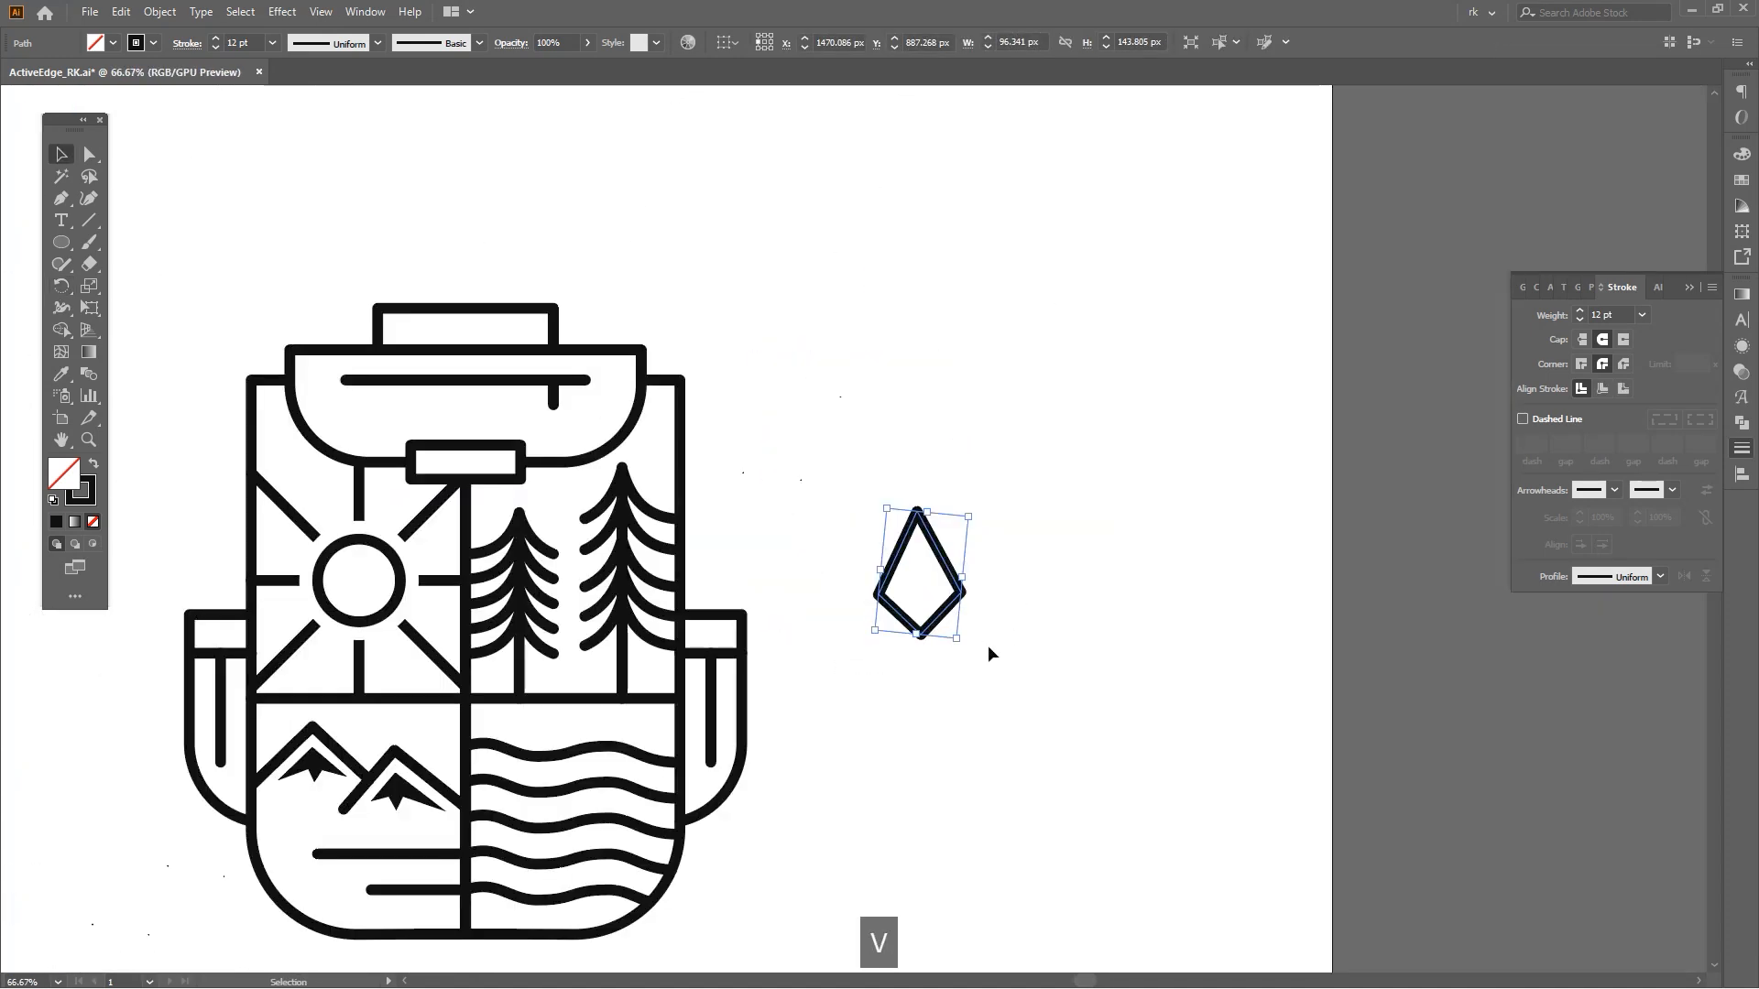
# Rotate the arrowhead so it points toward the upper right.
pyautogui.moveTo(981, 546); pyautogui.dragTo(1042, 601)
pyautogui.press('space')
pyautogui.moveTo(951, 599); pyautogui.dragTo(842, 487)
pyautogui.scroll(1, 945, 655)
pyautogui.press('r')
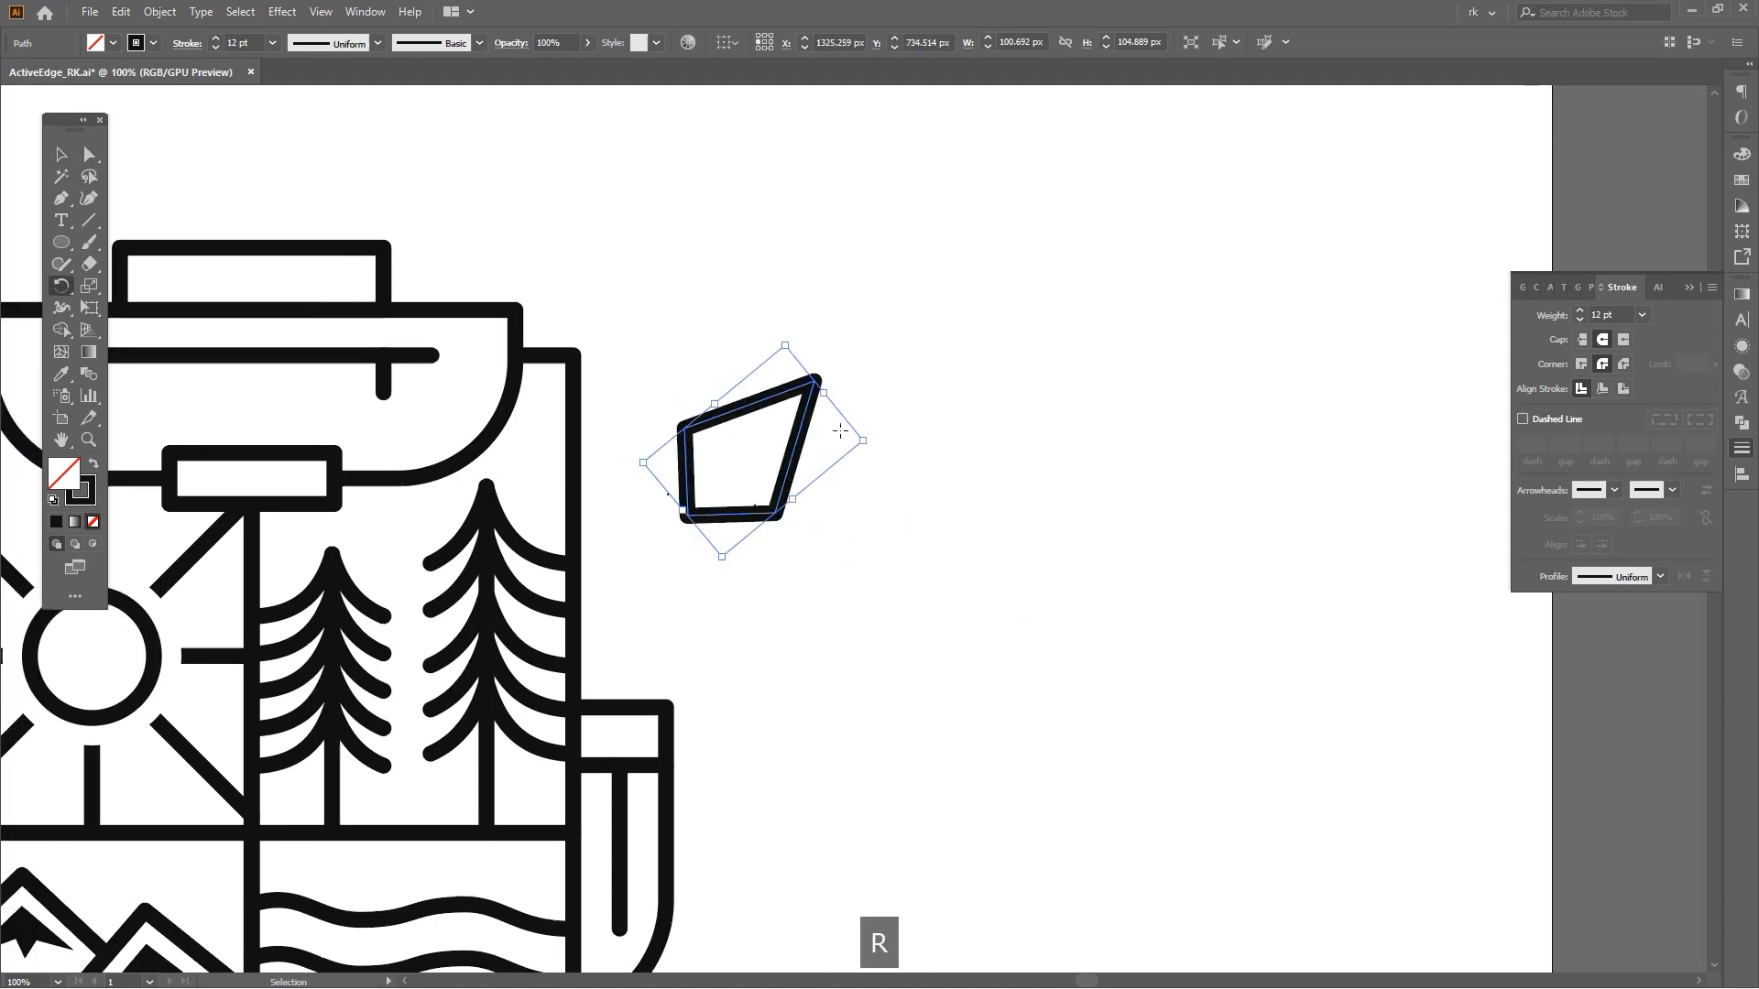
pyautogui.click(814, 379)
pyautogui.scroll(2, 717, 535)
pyautogui.moveTo(702, 507); pyautogui.dragTo(613, 455)
# Draw a straight diagonal arrow shaft with the Pen from the arrowhead down across the backpack.
pyautogui.scroll(-4, 613, 455)
pyautogui.press('p')
pyautogui.click(1039, 403)
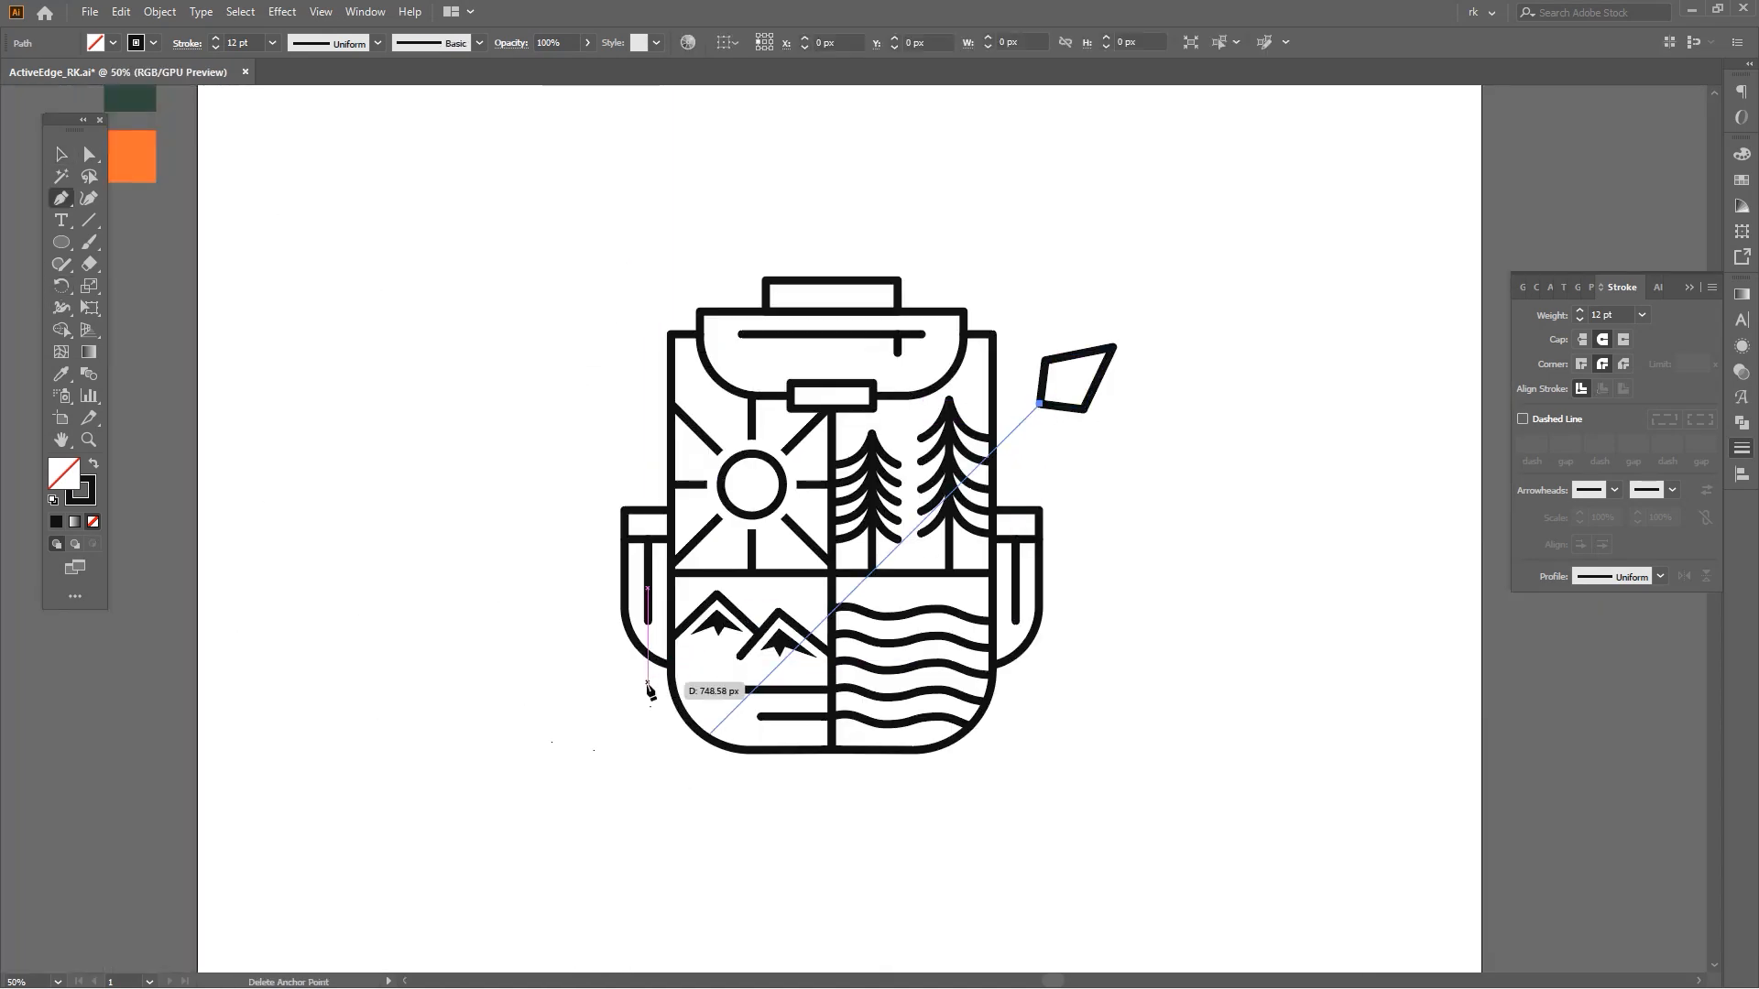
pyautogui.click(649, 705)
pyautogui.press('space')
pyautogui.moveTo(608, 781); pyautogui.dragTo(738, 587)
pyautogui.press('space')
pyautogui.press('v')
pyautogui.click(690, 672)
pyautogui.press('space')
pyautogui.press('v')
pyautogui.press('space')
pyautogui.press('p')
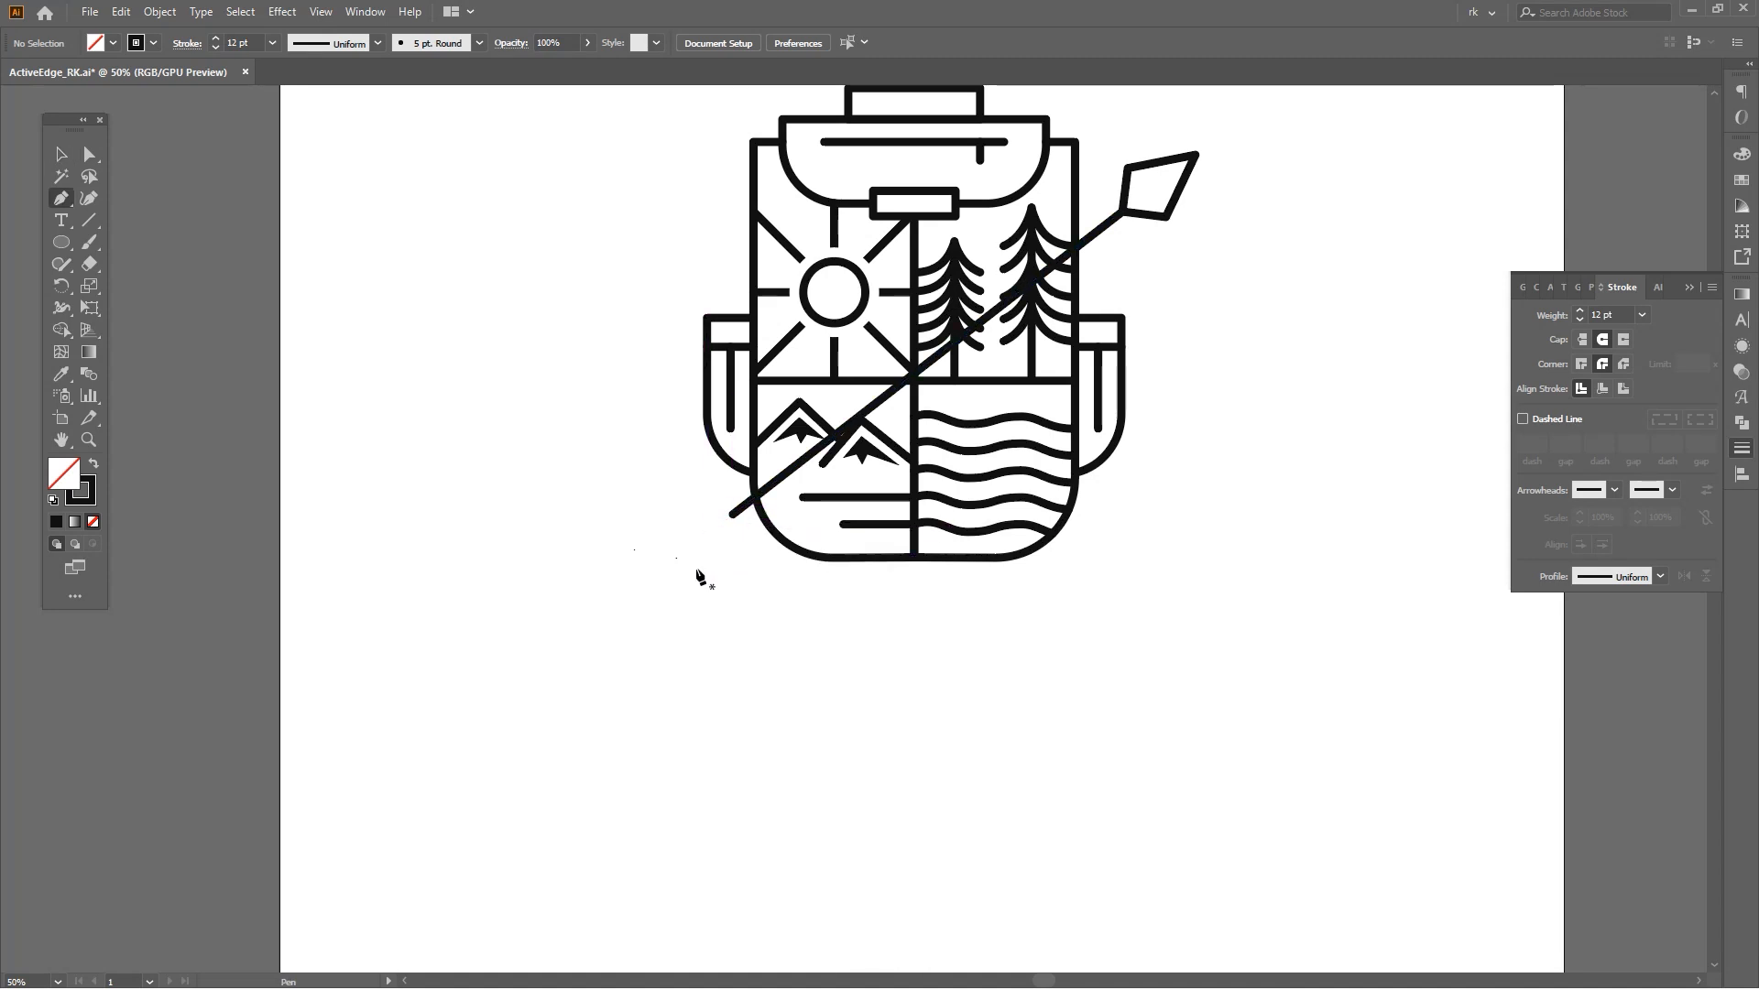
# Draw one half of the arrow's fletching with the Pen at the shaft's lower end.
pyautogui.press('space')
pyautogui.moveTo(743, 592)
pyautogui.mouseDown()
pyautogui.moveTo(733, 610)
pyautogui.moveTo(696, 574)
pyautogui.moveTo(757, 543)
pyautogui.moveTo(738, 563)
pyautogui.mouseUp()
pyautogui.press('space')
pyautogui.scroll(1, 699, 579)
pyautogui.click(701, 535)
pyautogui.click(620, 594)
pyautogui.hotkey('ctrl', 'z')
pyautogui.click(683, 604)
# Reflect a copy of the fletching half across the shaft to complete the arrow's tail.
pyautogui.press('v')
pyautogui.press('a')
pyautogui.press('v')
pyautogui.moveTo(553, 405); pyautogui.dragTo(716, 588)
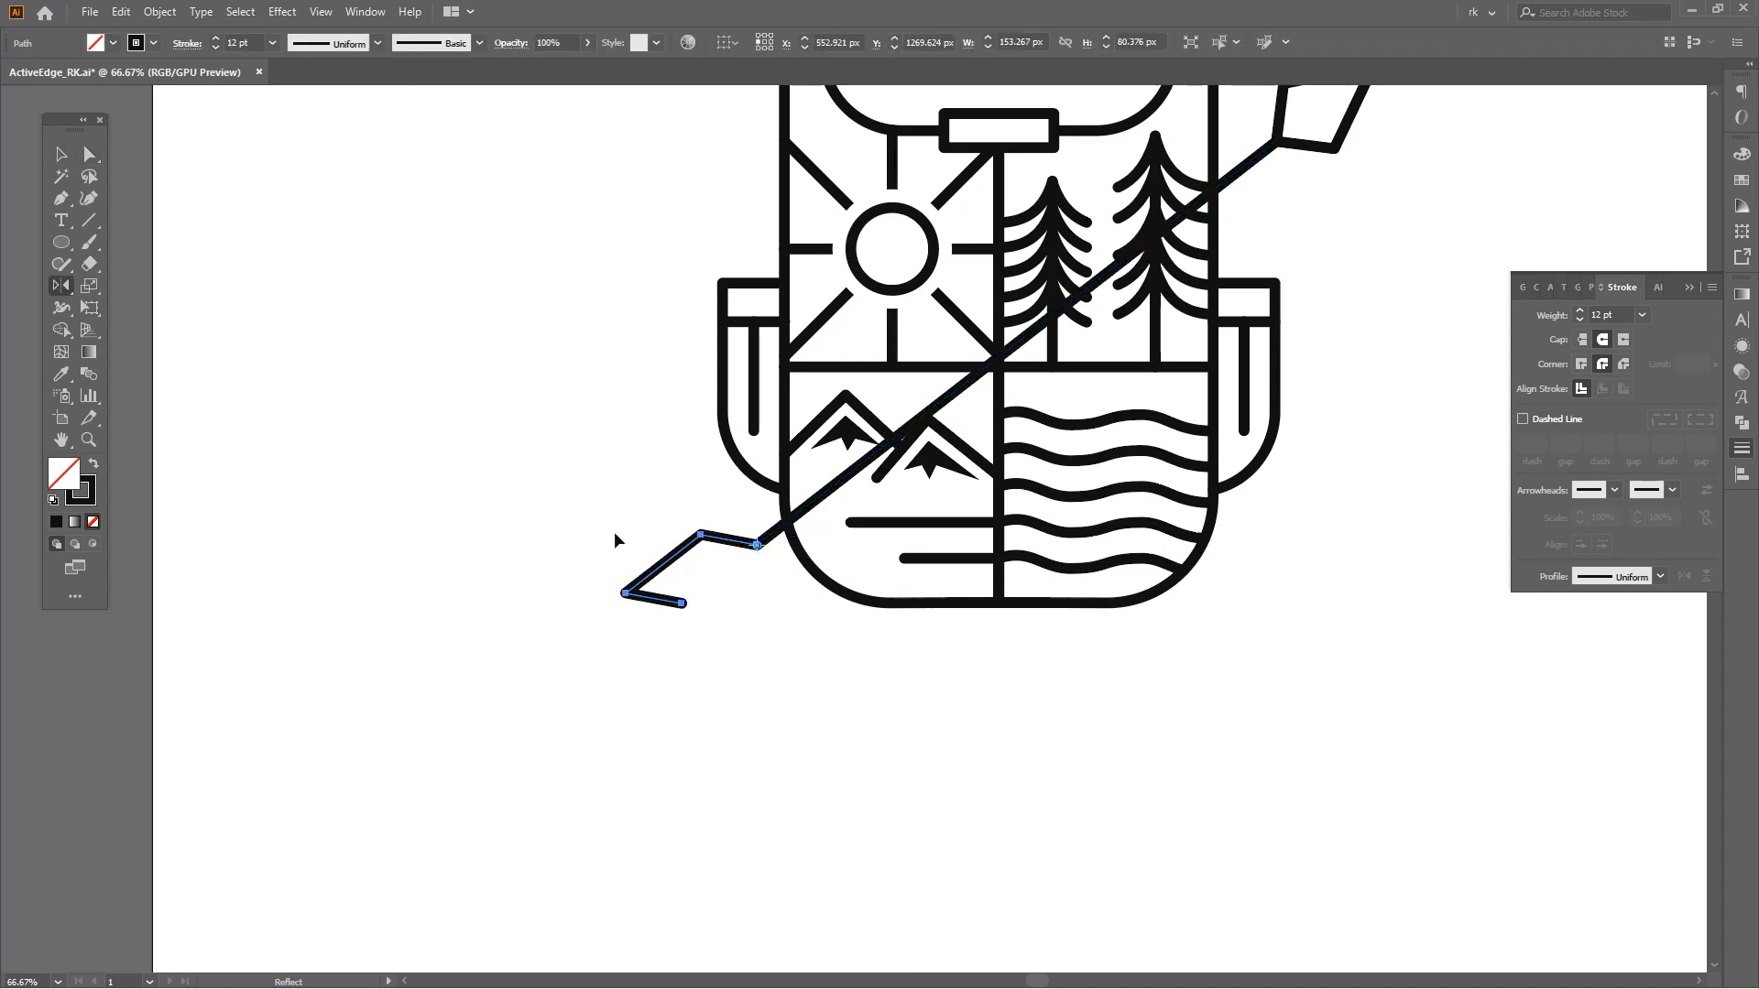
pyautogui.moveTo(750, 621); pyautogui.dragTo(749, 620)
pyautogui.press('v')
pyautogui.hotkey('ctrl', '0')
pyautogui.hotkey('ctrl', '1')
pyautogui.press('v')
pyautogui.moveTo(730, 696); pyautogui.dragTo(741, 724)
pyautogui.click(632, 621)
pyautogui.moveTo(643, 649); pyautogui.dragTo(641, 673)
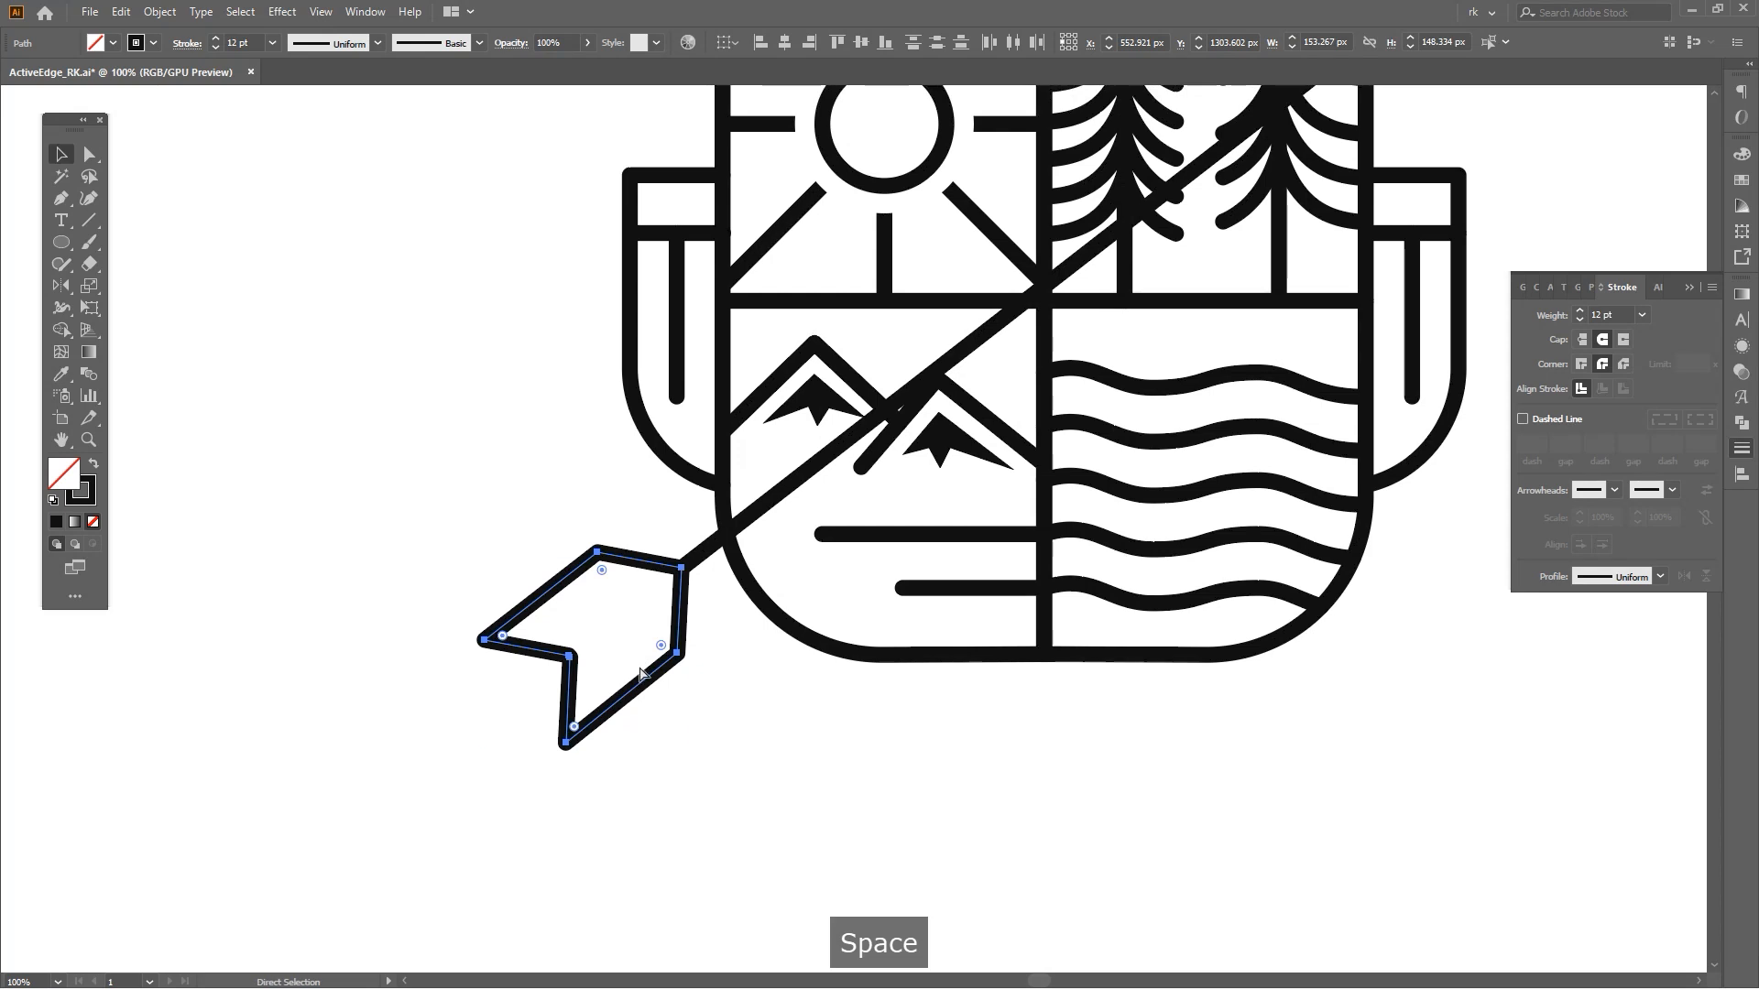
# Draw a filled highlight shape along the inner edges of the arrowhead with the Pen.
pyautogui.scroll(-5, 646, 669)
pyautogui.press('v')
pyautogui.scroll(3, 936, 704)
pyautogui.moveTo(936, 704); pyautogui.dragTo(1053, 537)
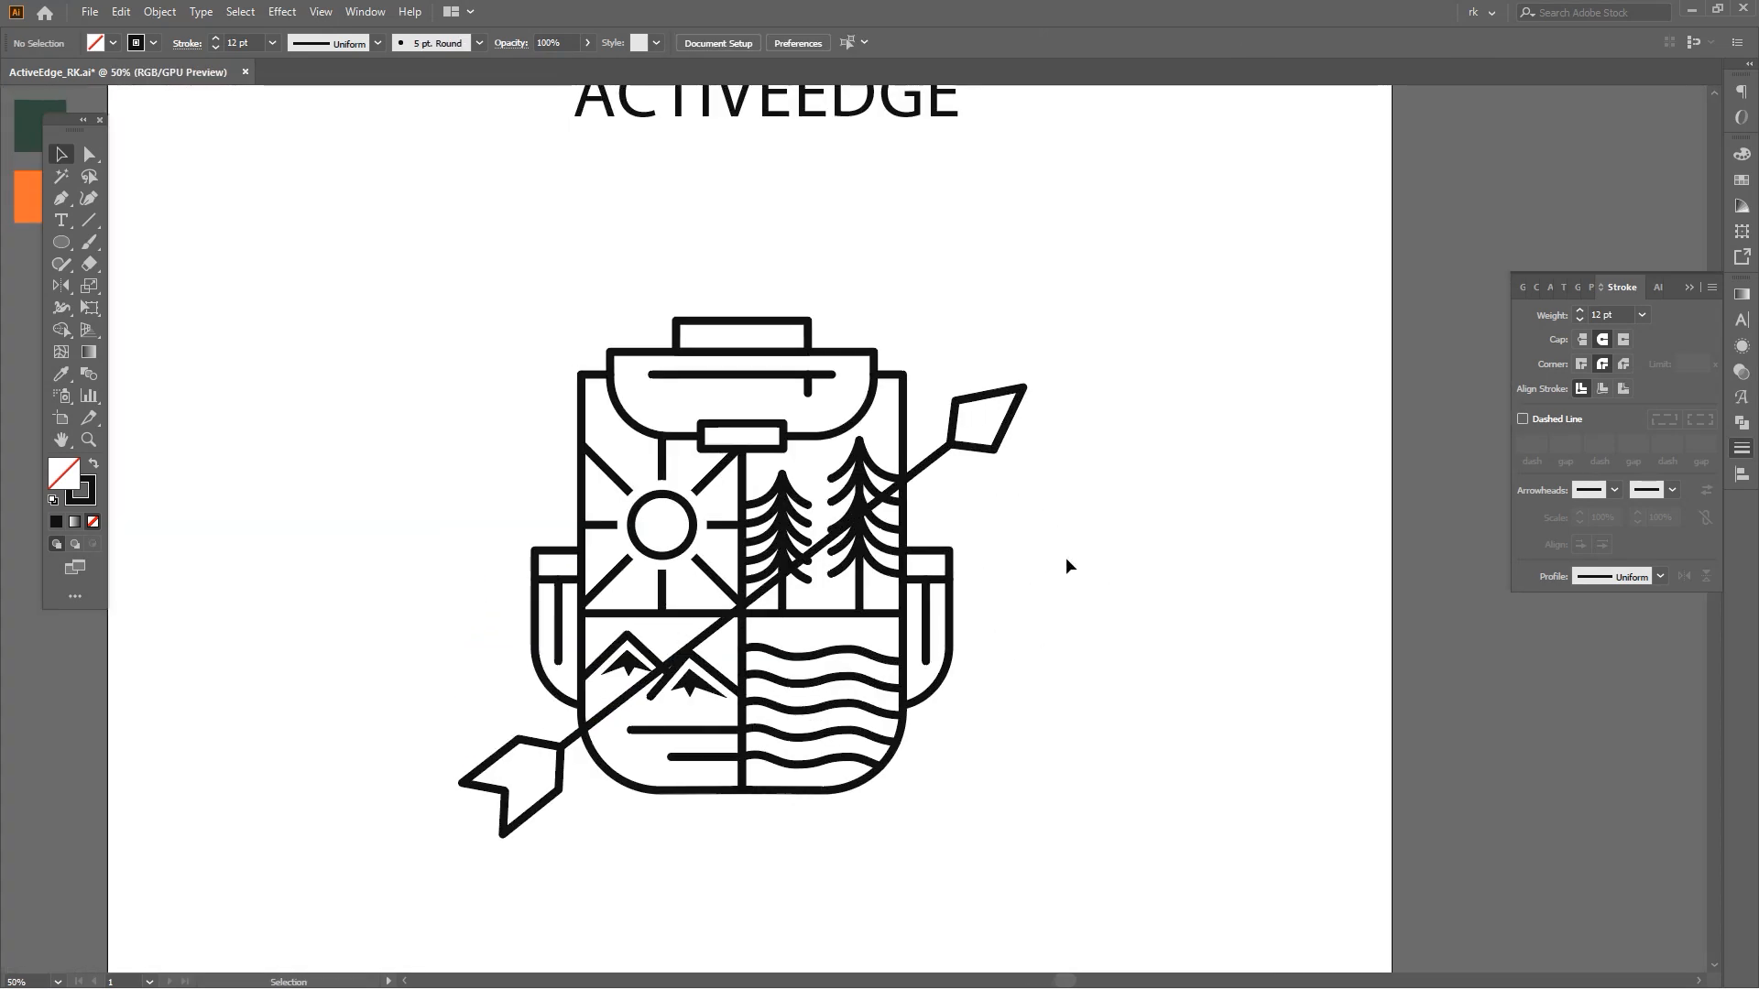
pyautogui.moveTo(1104, 542); pyautogui.dragTo(1100, 530)
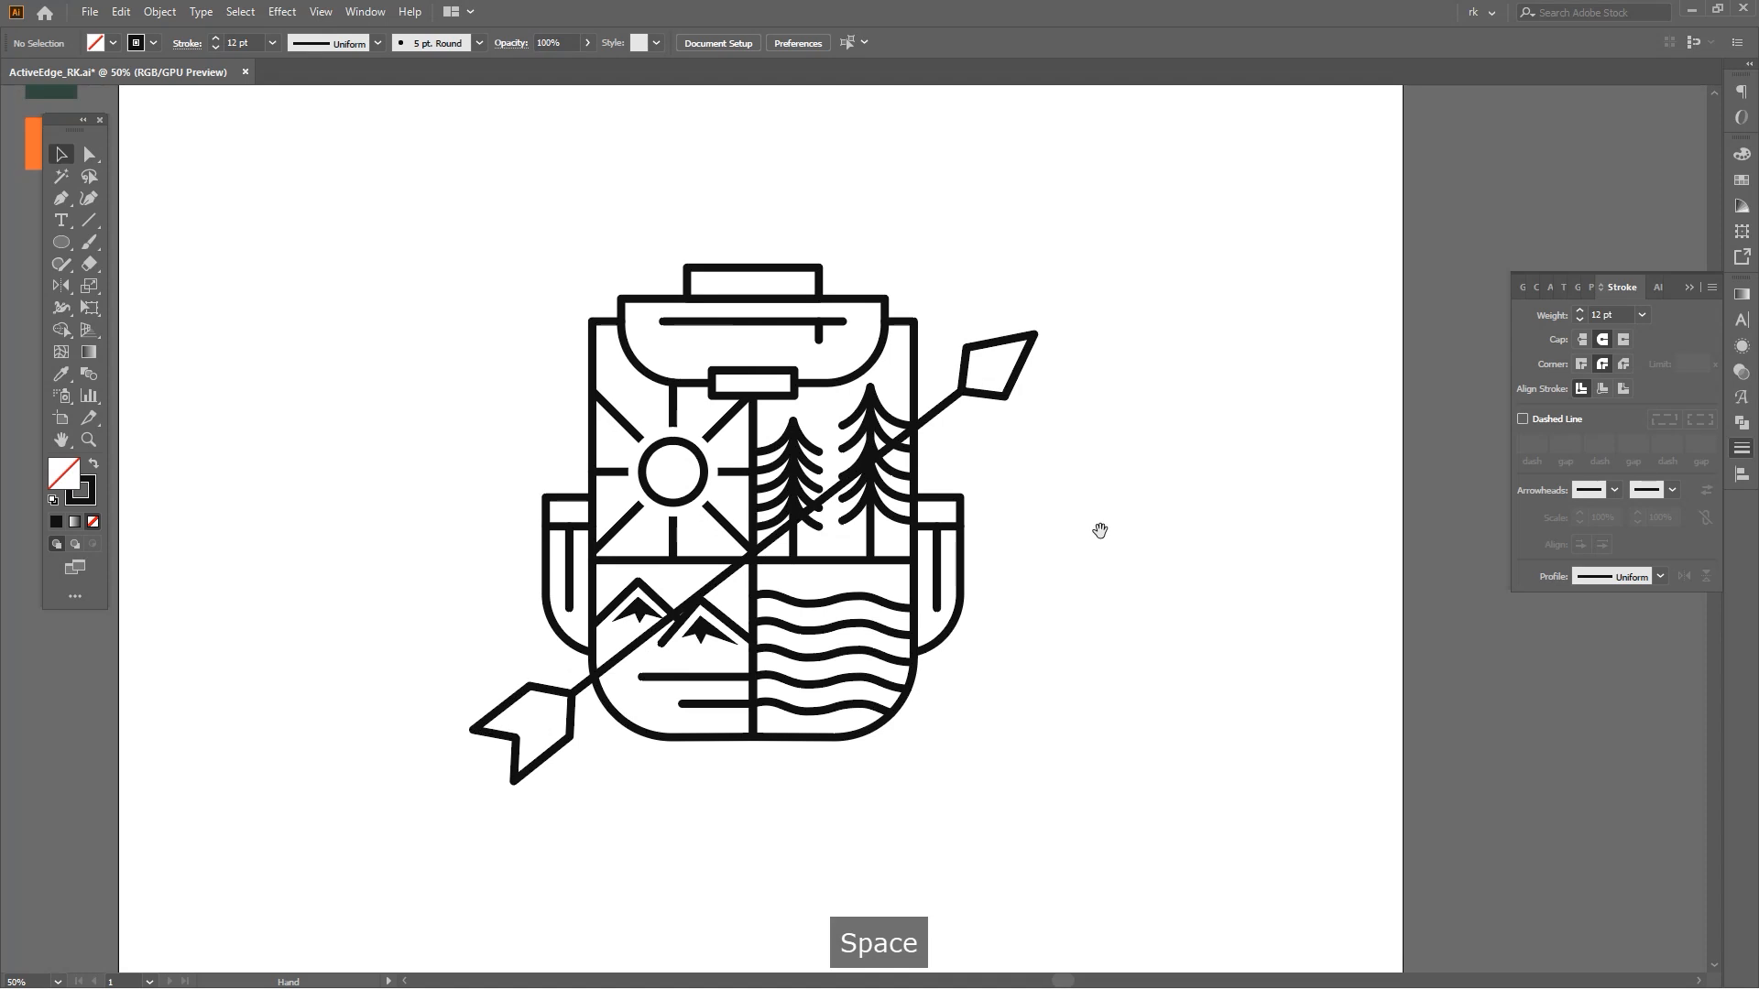
pyautogui.scroll(5, 990, 369)
pyautogui.click(871, 479)
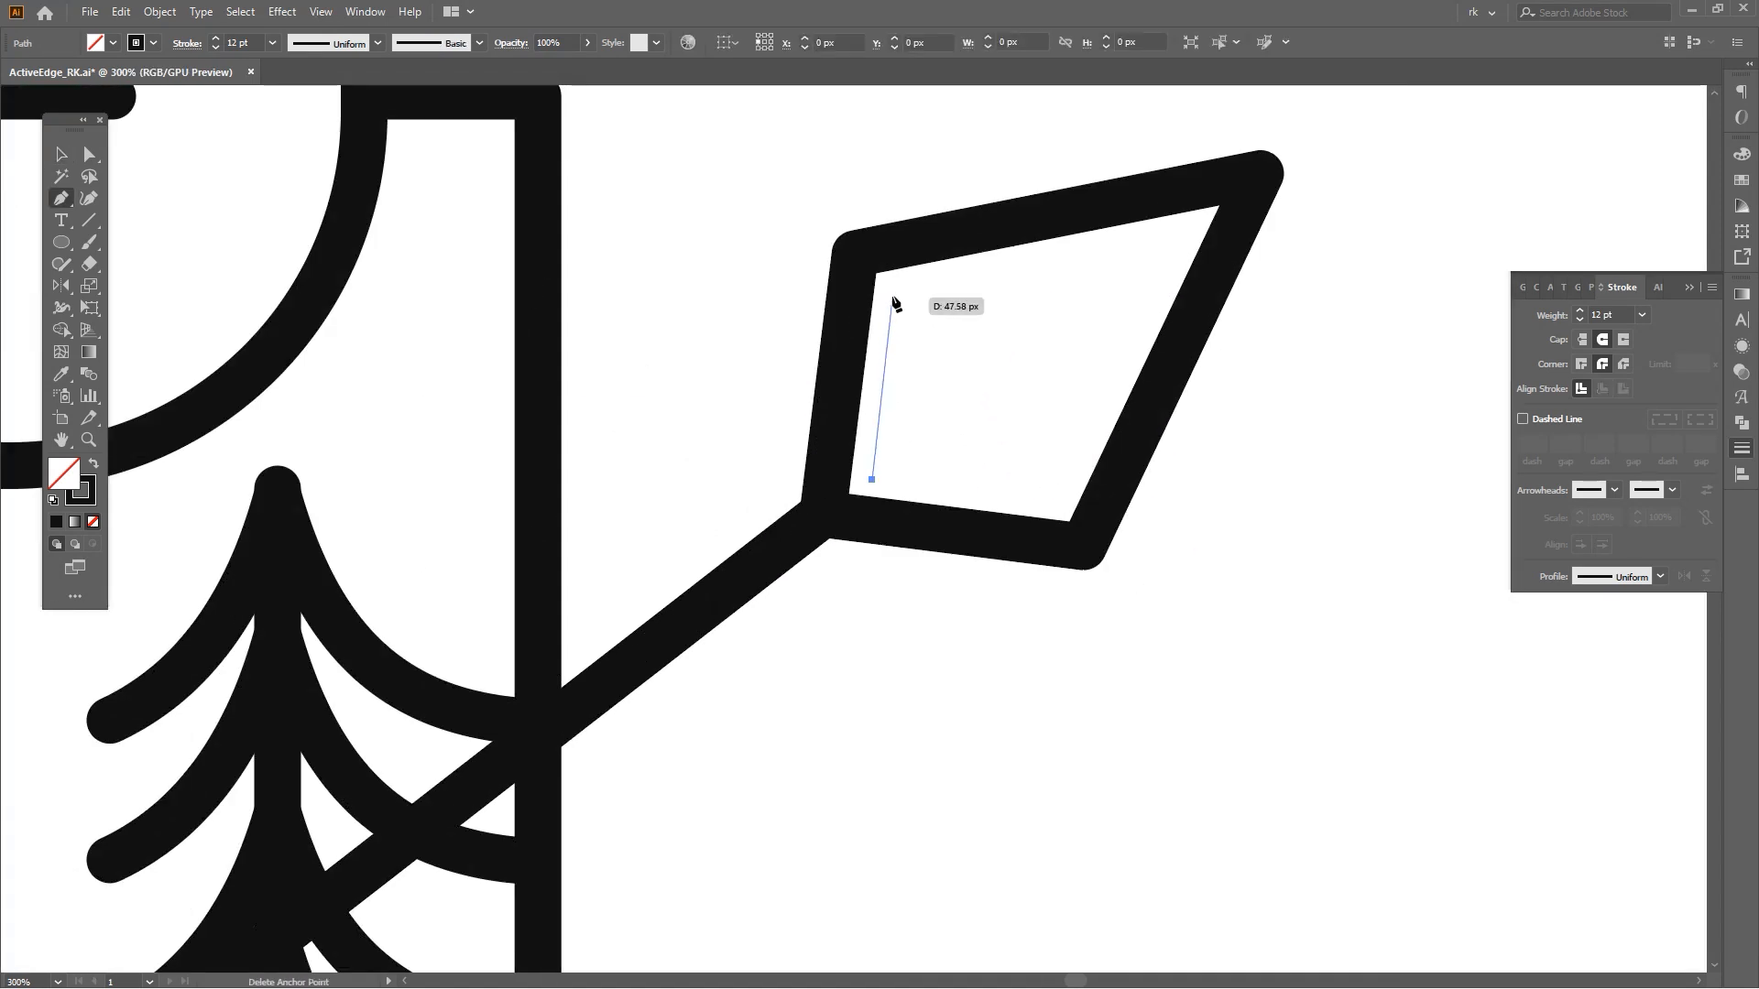
pyautogui.click(896, 290)
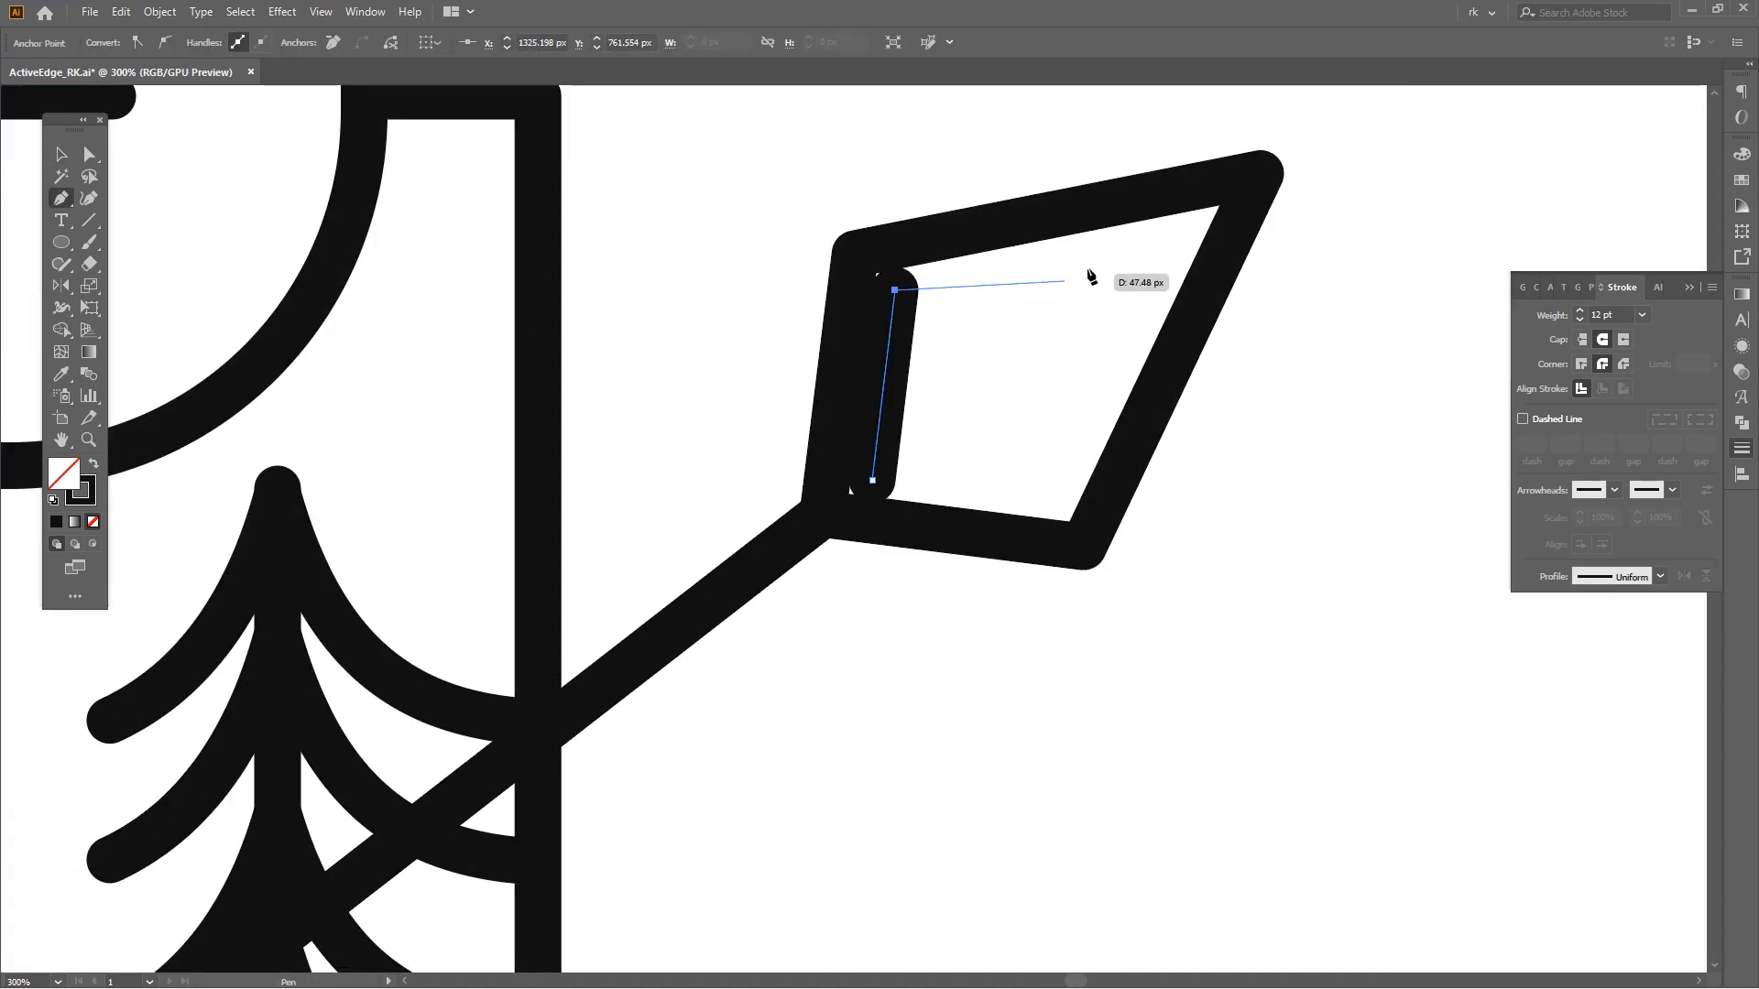
pyautogui.keyDown('shift'); pyautogui.click(1174, 230); pyautogui.keyUp('shift')
pyautogui.hotkey('ctrl', 'z')
pyautogui.click(1175, 233)
pyautogui.hotkey('shift', 'x')
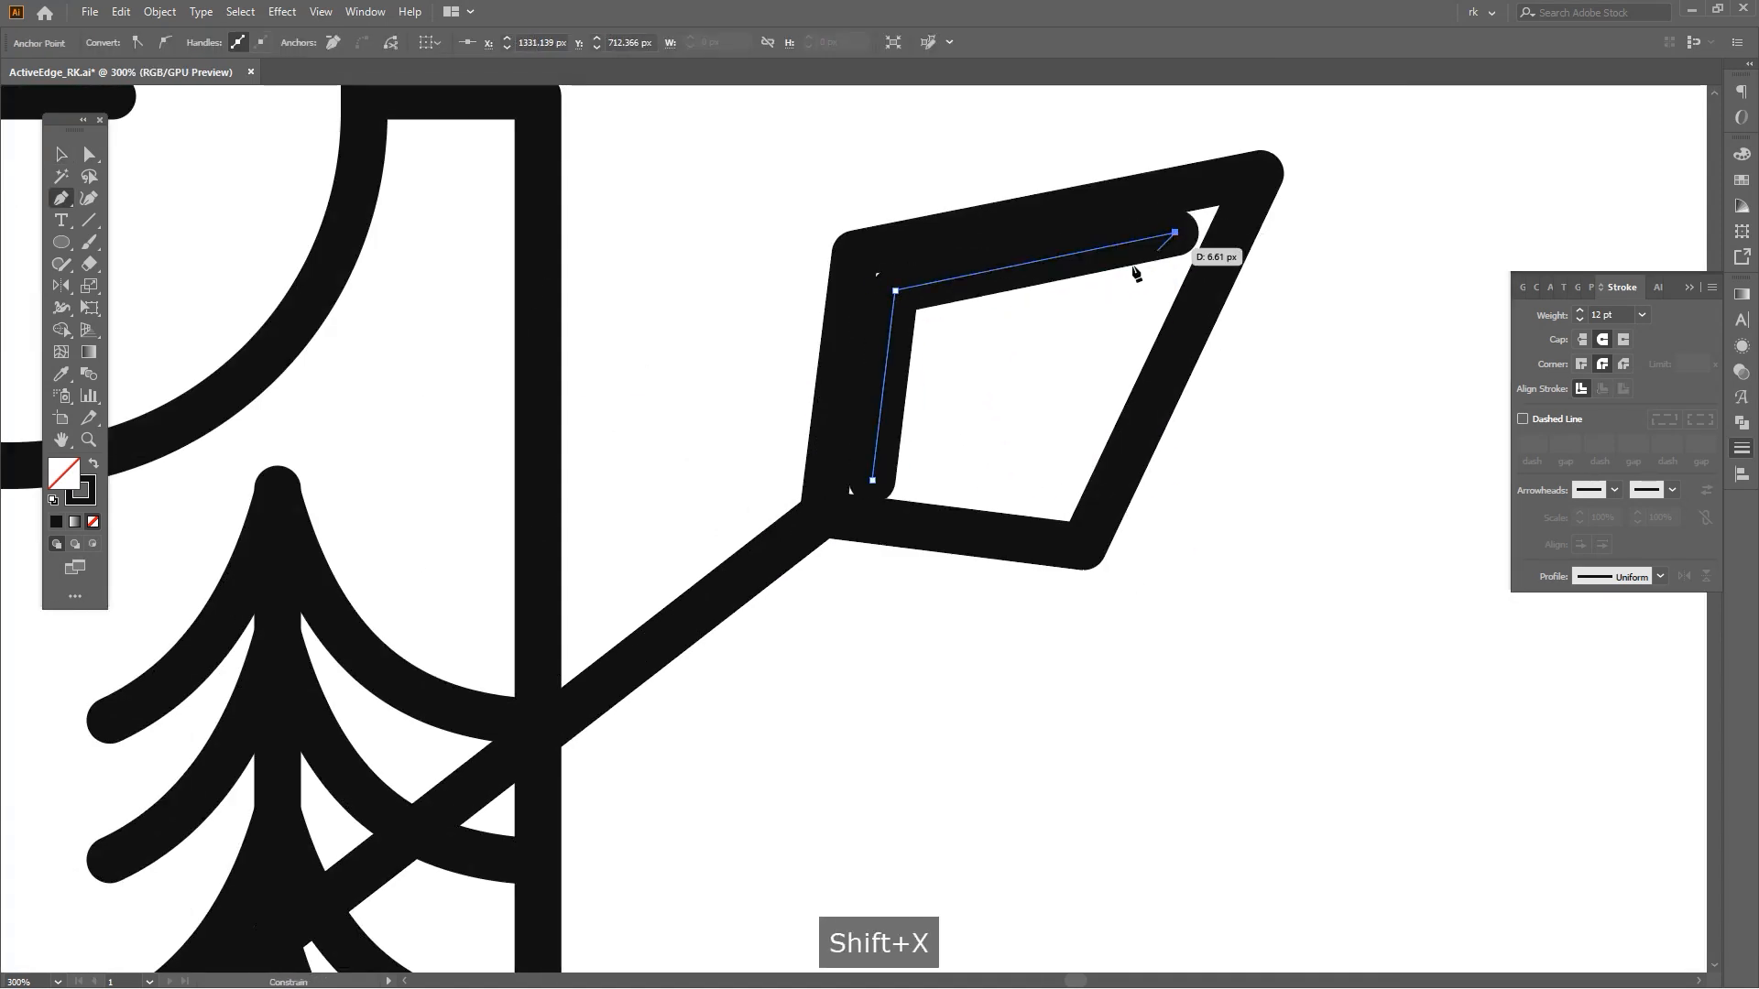
pyautogui.click(936, 321)
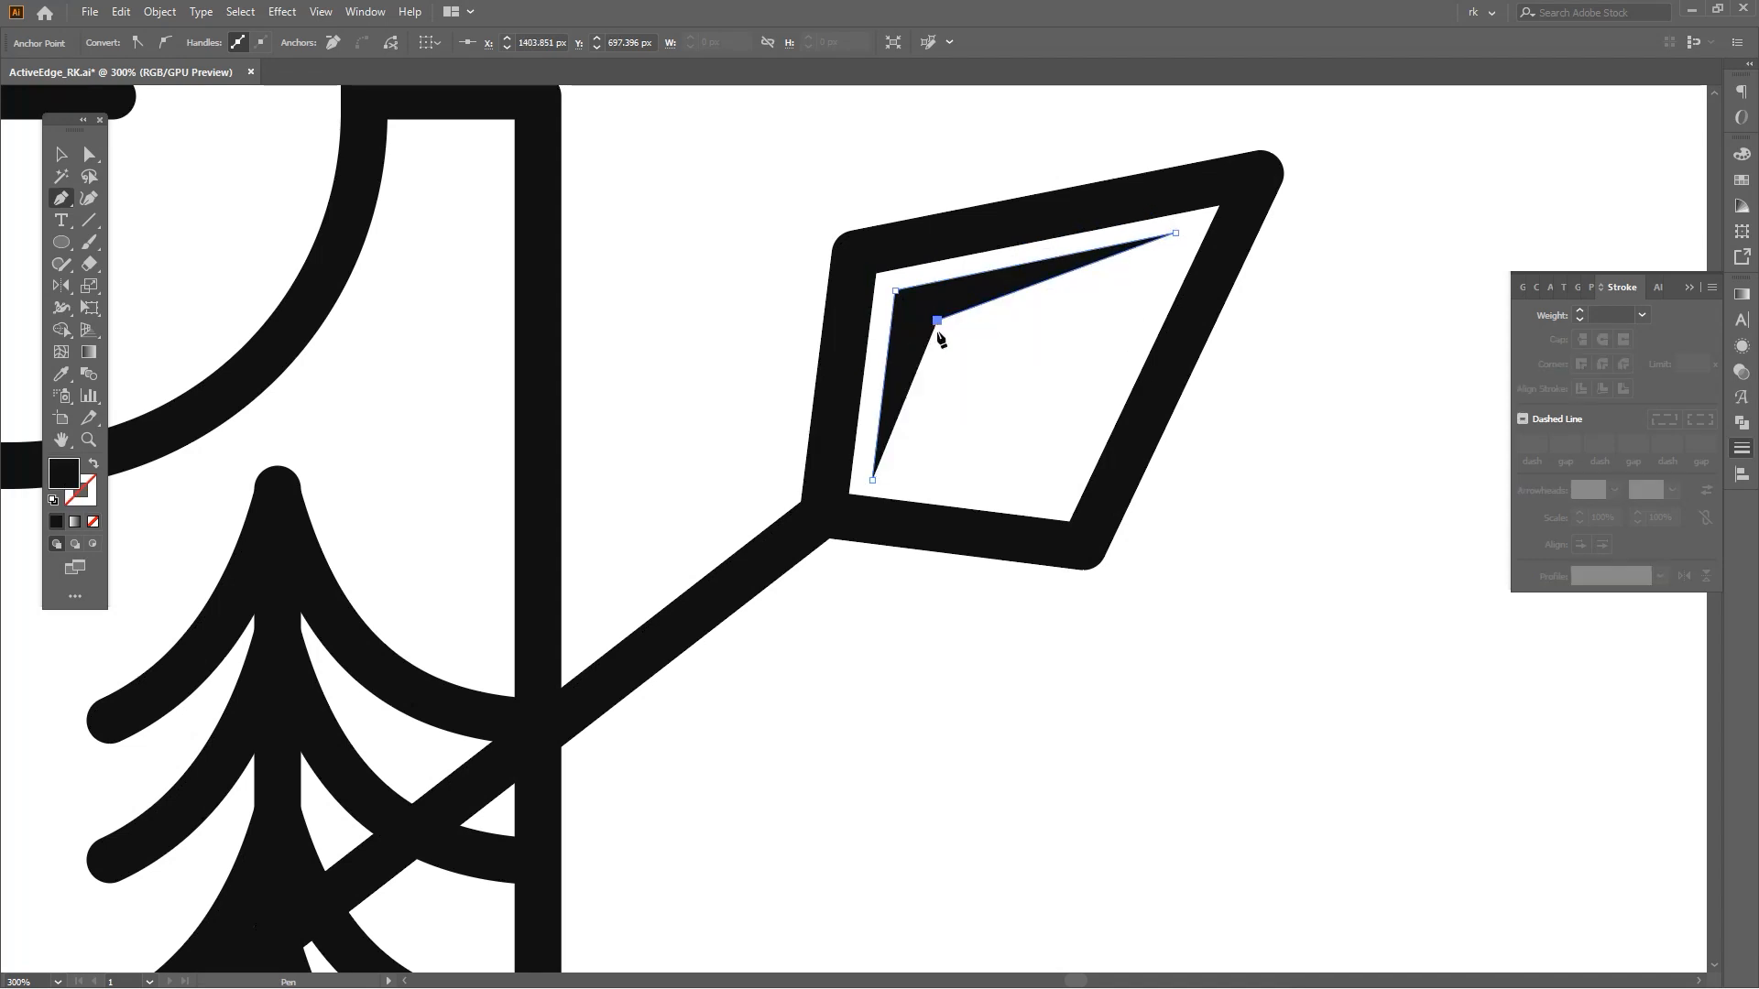
pyautogui.click(872, 481)
# Adjust the tip anchor of the arrowhead highlight so it sits inside the outline.
pyautogui.press('v')
pyautogui.click(1003, 395)
pyautogui.scroll(-1, 1003, 396)
pyautogui.scroll(2, 958, 410)
pyautogui.moveTo(922, 483); pyautogui.dragTo(914, 484)
pyautogui.click(1106, 351)
pyautogui.press('space')
pyautogui.moveTo(1106, 351); pyautogui.dragTo(1073, 383)
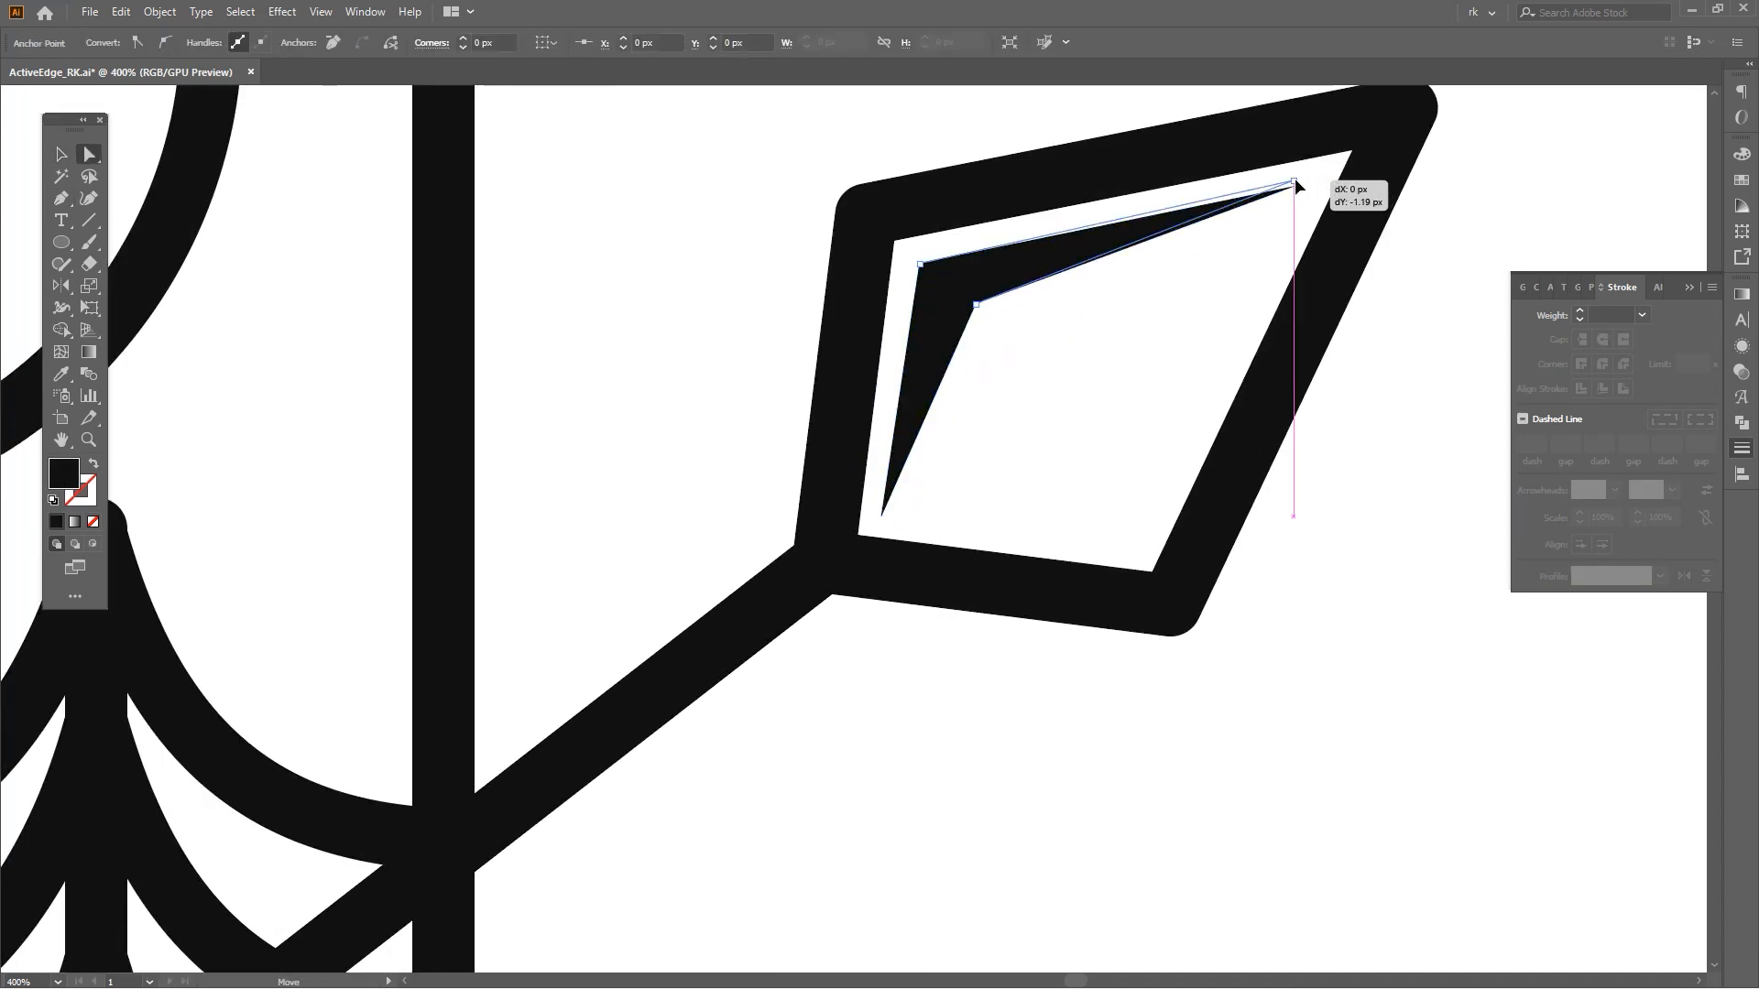
pyautogui.hotkey('ctrl', '1')
# Draw a filled triangular highlight inside the upper fletching with the Pen.
pyautogui.press('v')
pyautogui.click(1097, 488)
pyautogui.scroll(-2, 1097, 488)
pyautogui.press('space')
pyautogui.moveTo(989, 464); pyautogui.dragTo(1052, 410)
pyautogui.press('p')
pyautogui.scroll(4, 711, 603)
pyautogui.press('space')
pyautogui.moveTo(695, 608); pyautogui.dragTo(655, 510)
pyautogui.click(634, 476)
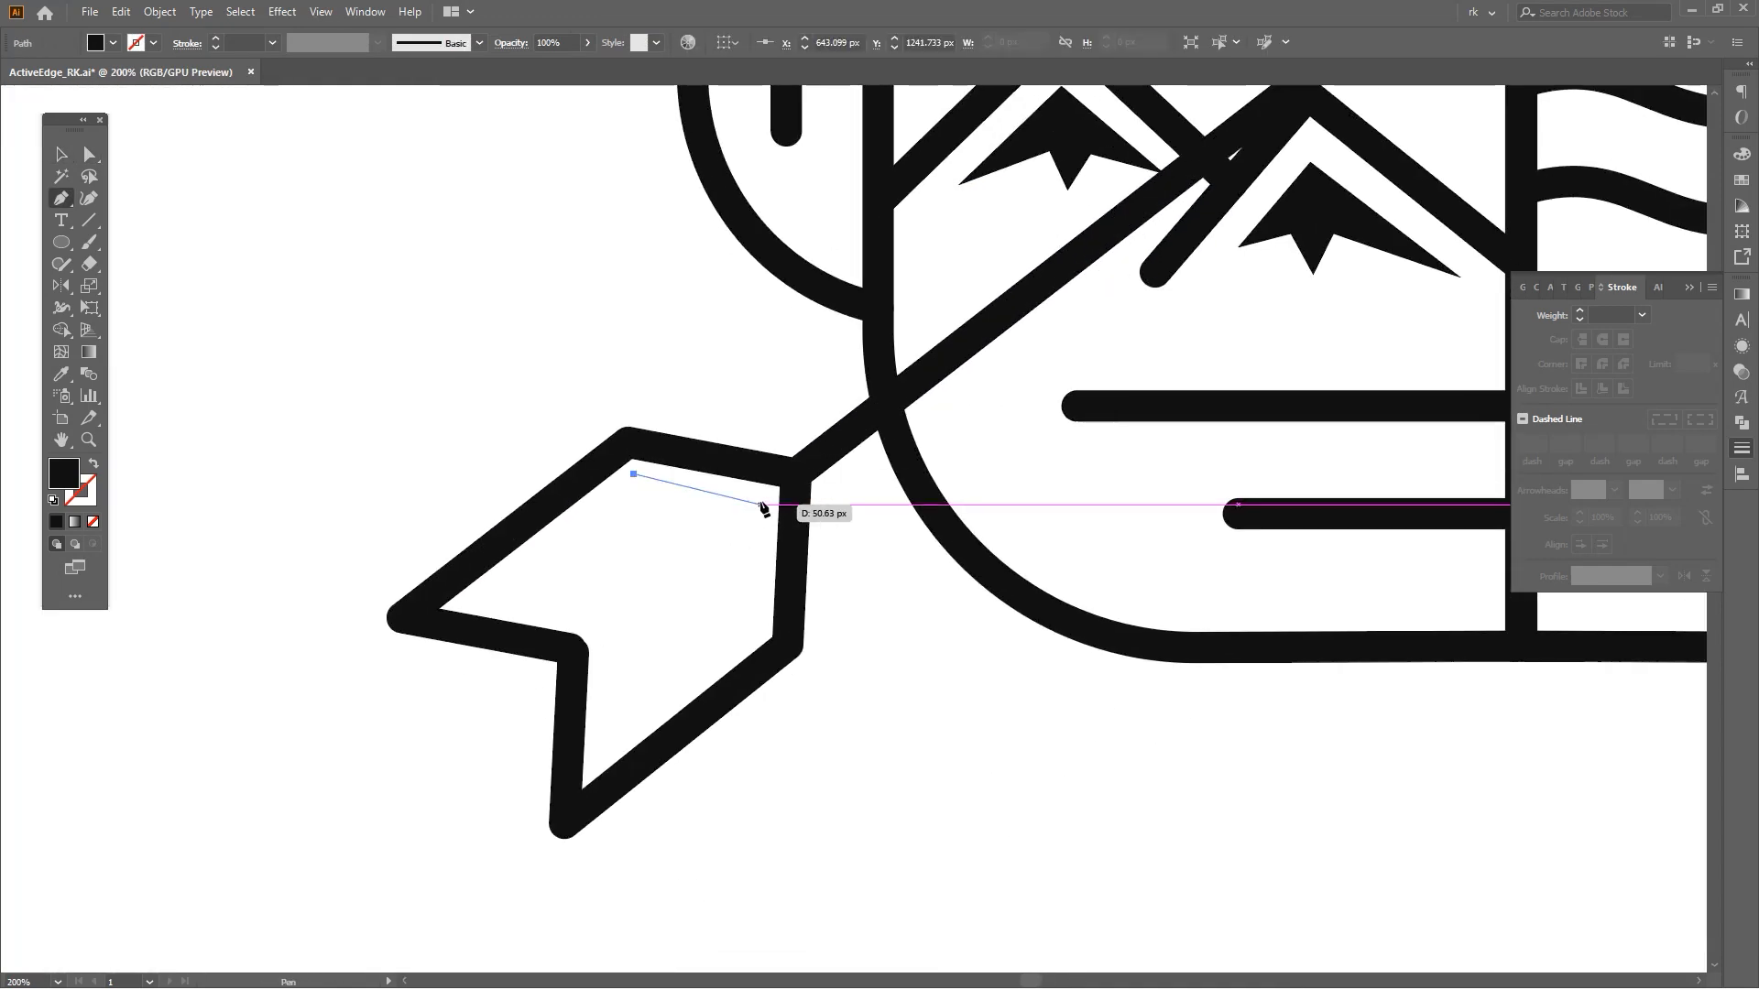
pyautogui.moveTo(761, 496); pyautogui.dragTo(743, 612)
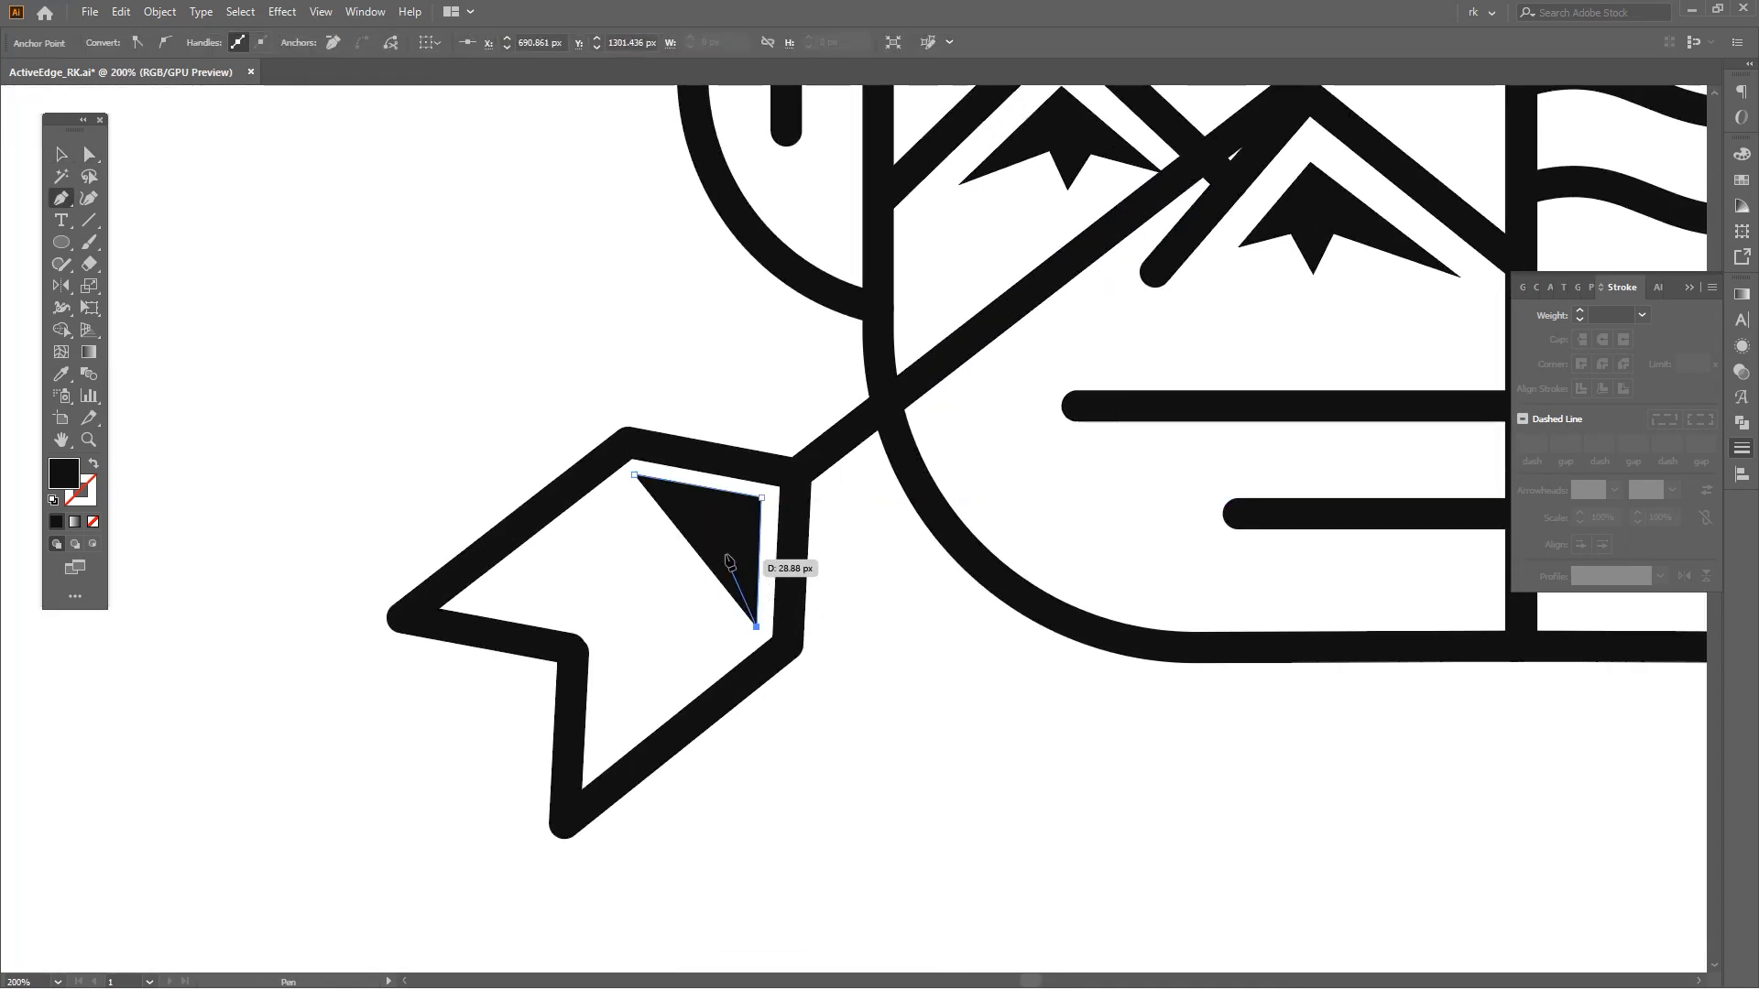
pyautogui.click(730, 528)
pyautogui.click(638, 483)
# Nudge the middle anchor of the fletching highlight to refine its shape.
pyautogui.press('a')
pyautogui.scroll(1, 732, 527)
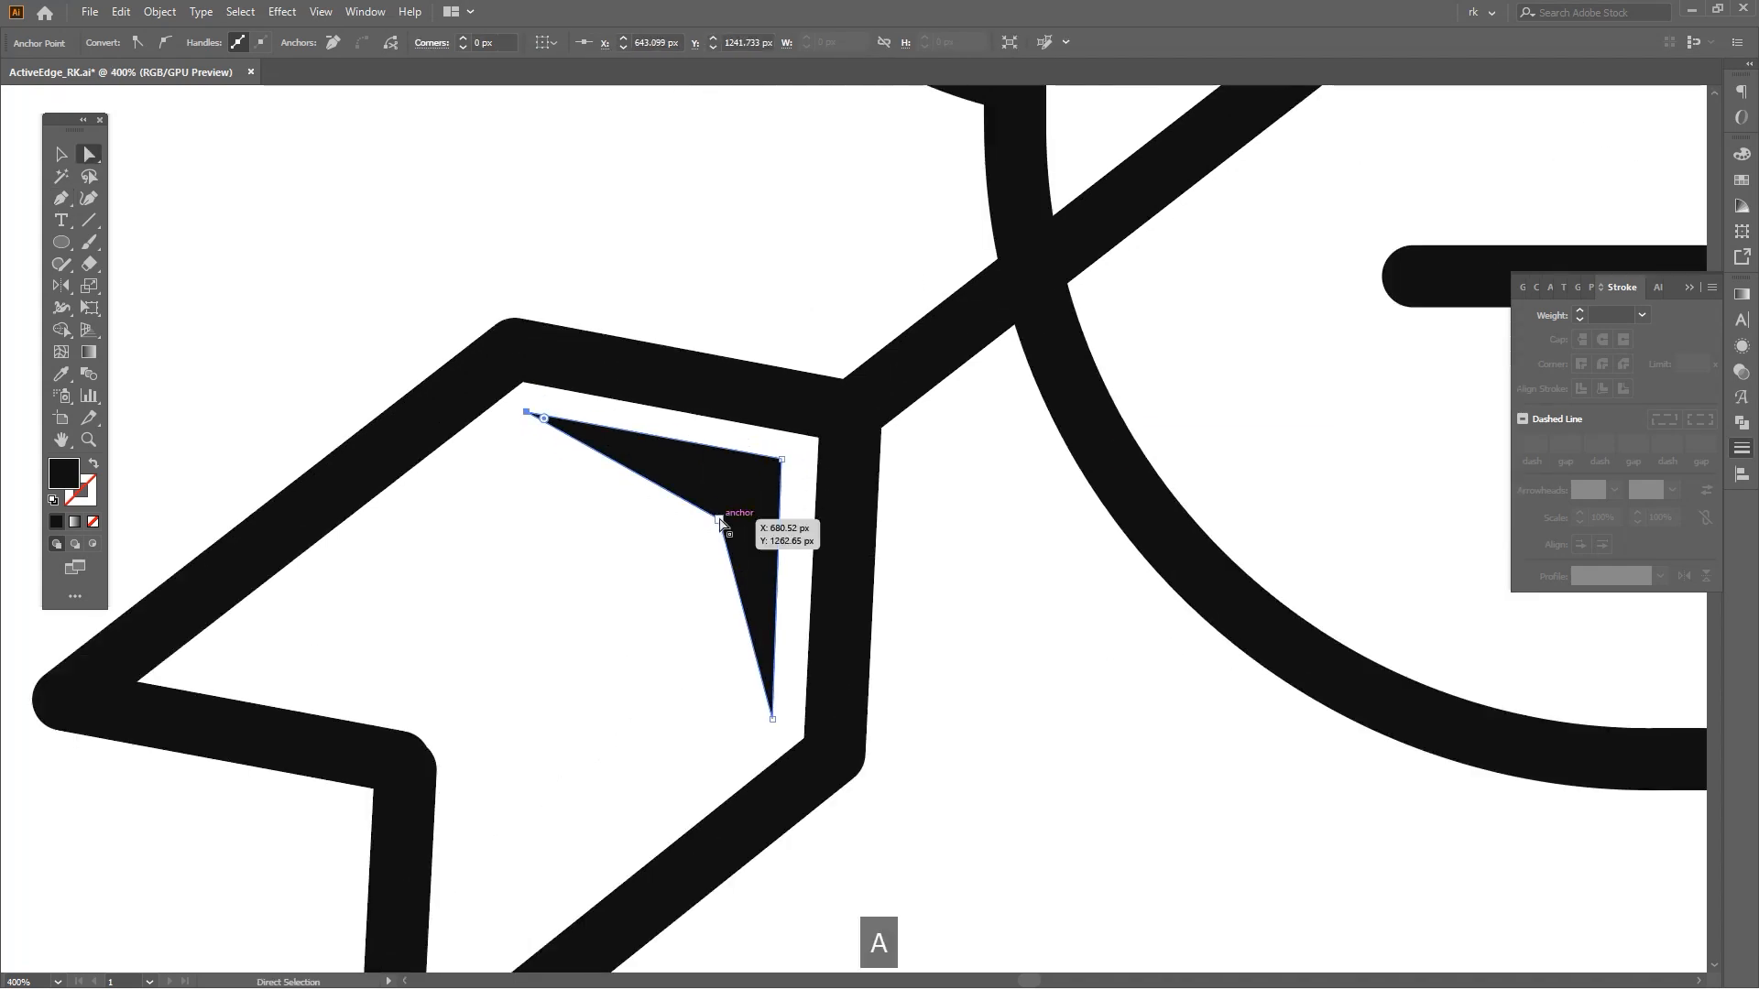
pyautogui.moveTo(714, 502); pyautogui.dragTo(716, 502)
pyautogui.click(687, 618)
pyautogui.scroll(-6, 692, 625)
pyautogui.press('v')
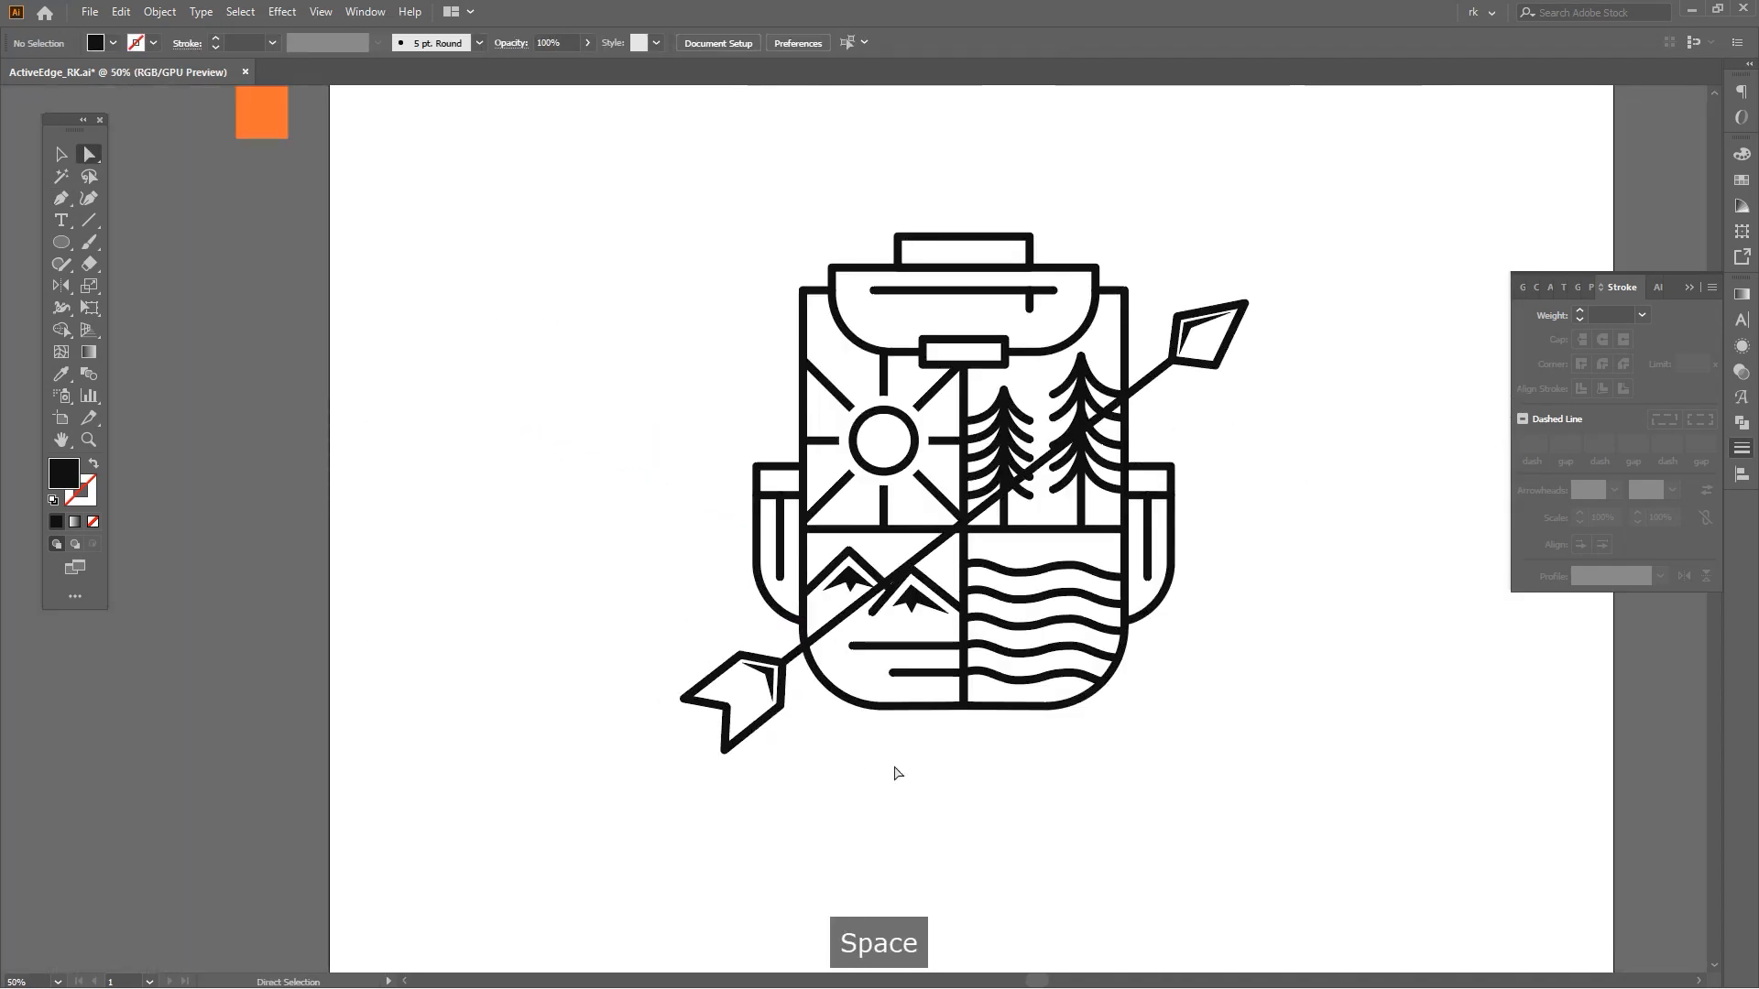
# Select the whole arrow together with its highlight shapes.
pyautogui.press('v')
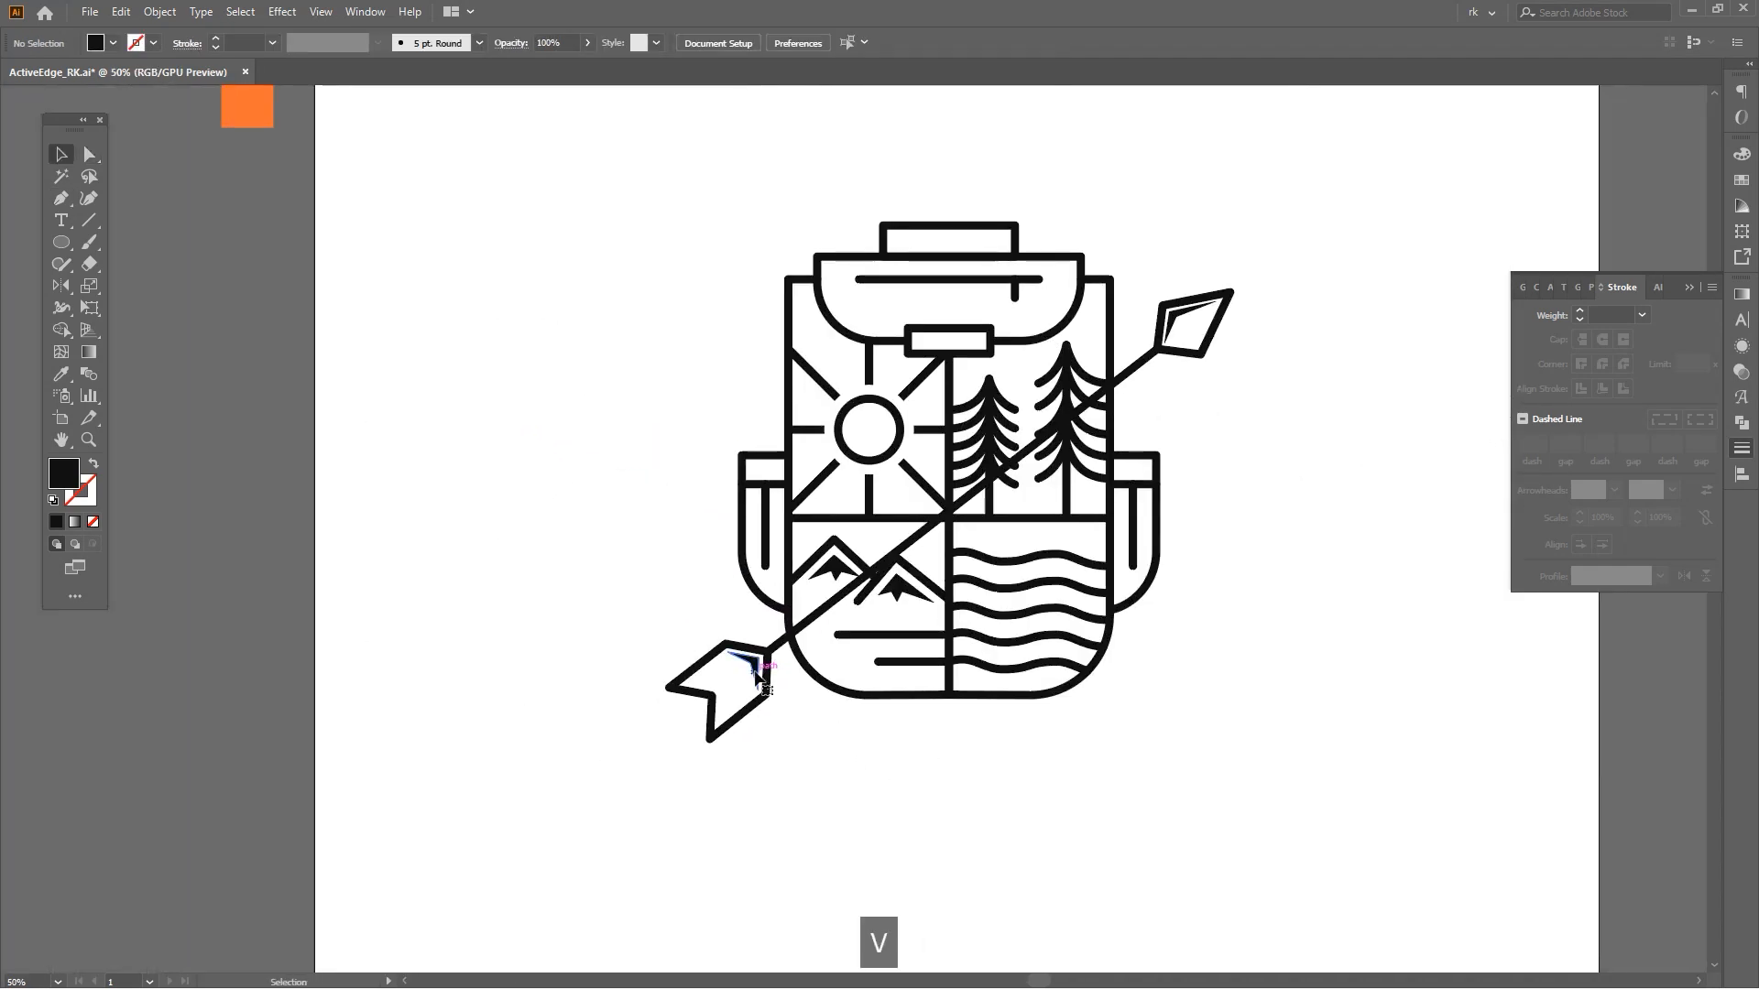
pyautogui.hotkey('ctrl', 'z')
pyautogui.click(1027, 359)
pyautogui.keyDown('shift'); pyautogui.click(1008, 346); pyautogui.keyUp('shift')
pyautogui.hotkey('shift', 'm')
pyautogui.keyDown('alt'); pyautogui.click(919, 444); pyautogui.keyUp('alt')
pyautogui.press('a')
pyautogui.click(714, 645)
pyautogui.scroll(2, 705, 624)
pyautogui.click(734, 576)
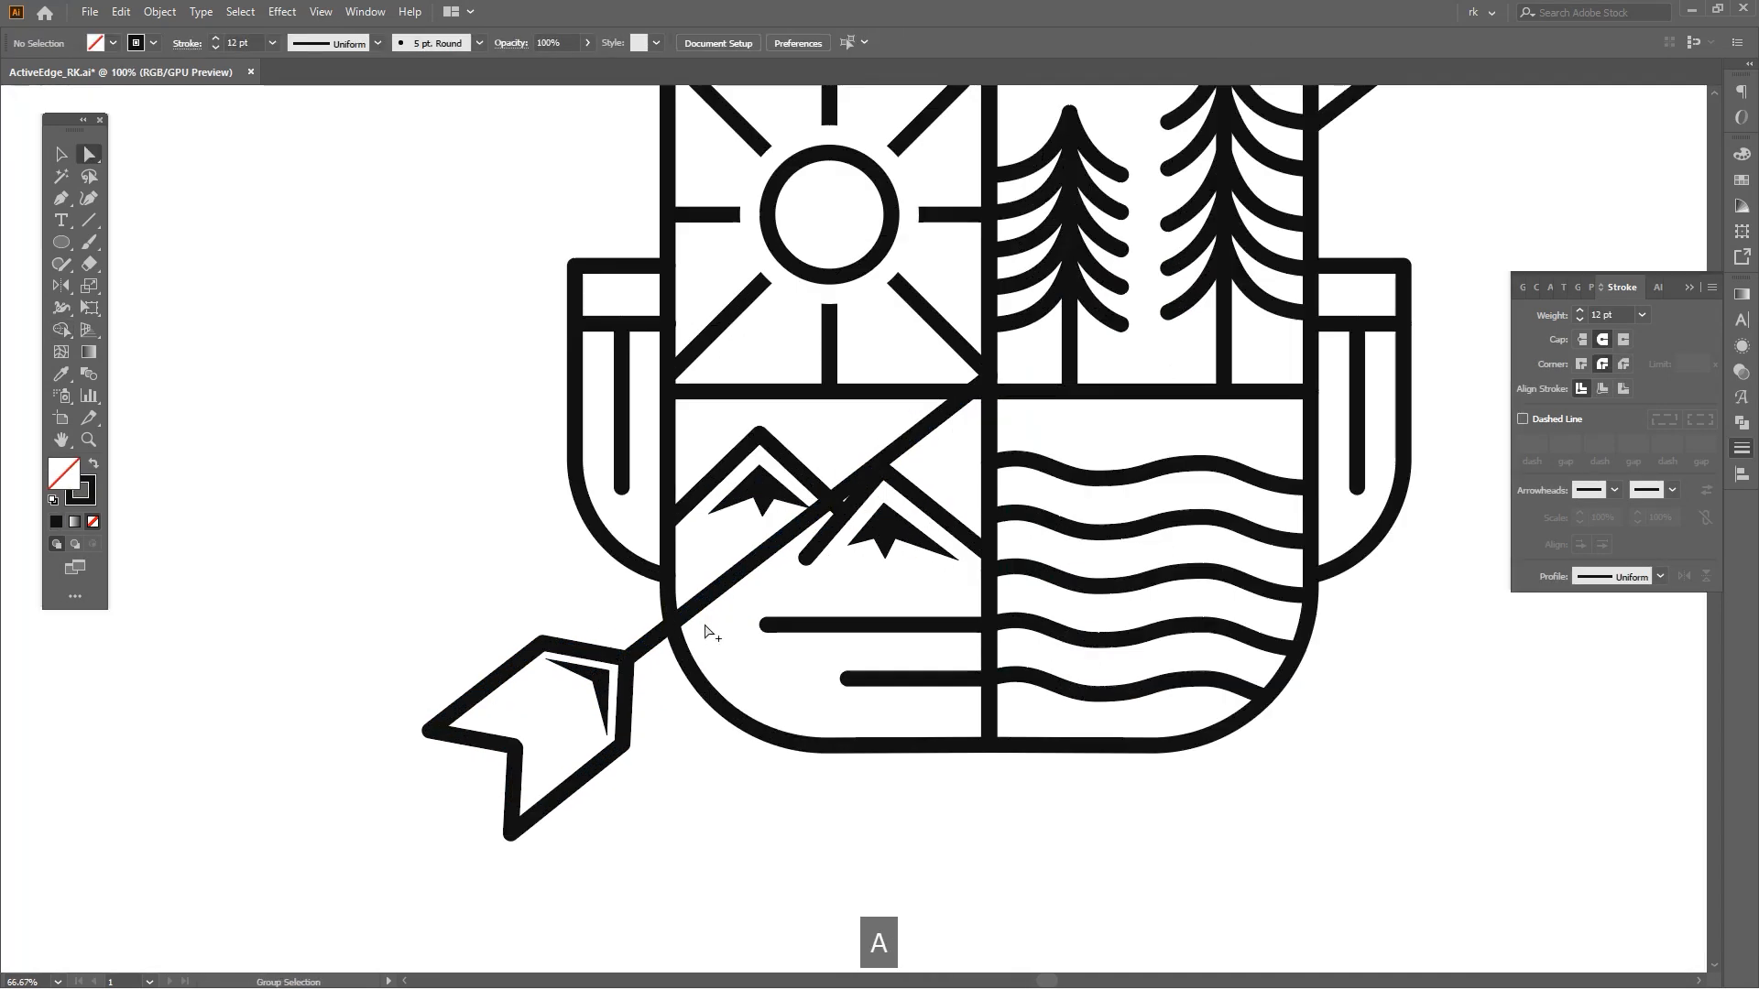
pyautogui.moveTo(991, 378); pyautogui.dragTo(652, 642)
pyautogui.scroll(-2, 669, 710)
pyautogui.press('v')
pyautogui.moveTo(654, 777); pyautogui.dragTo(579, 681)
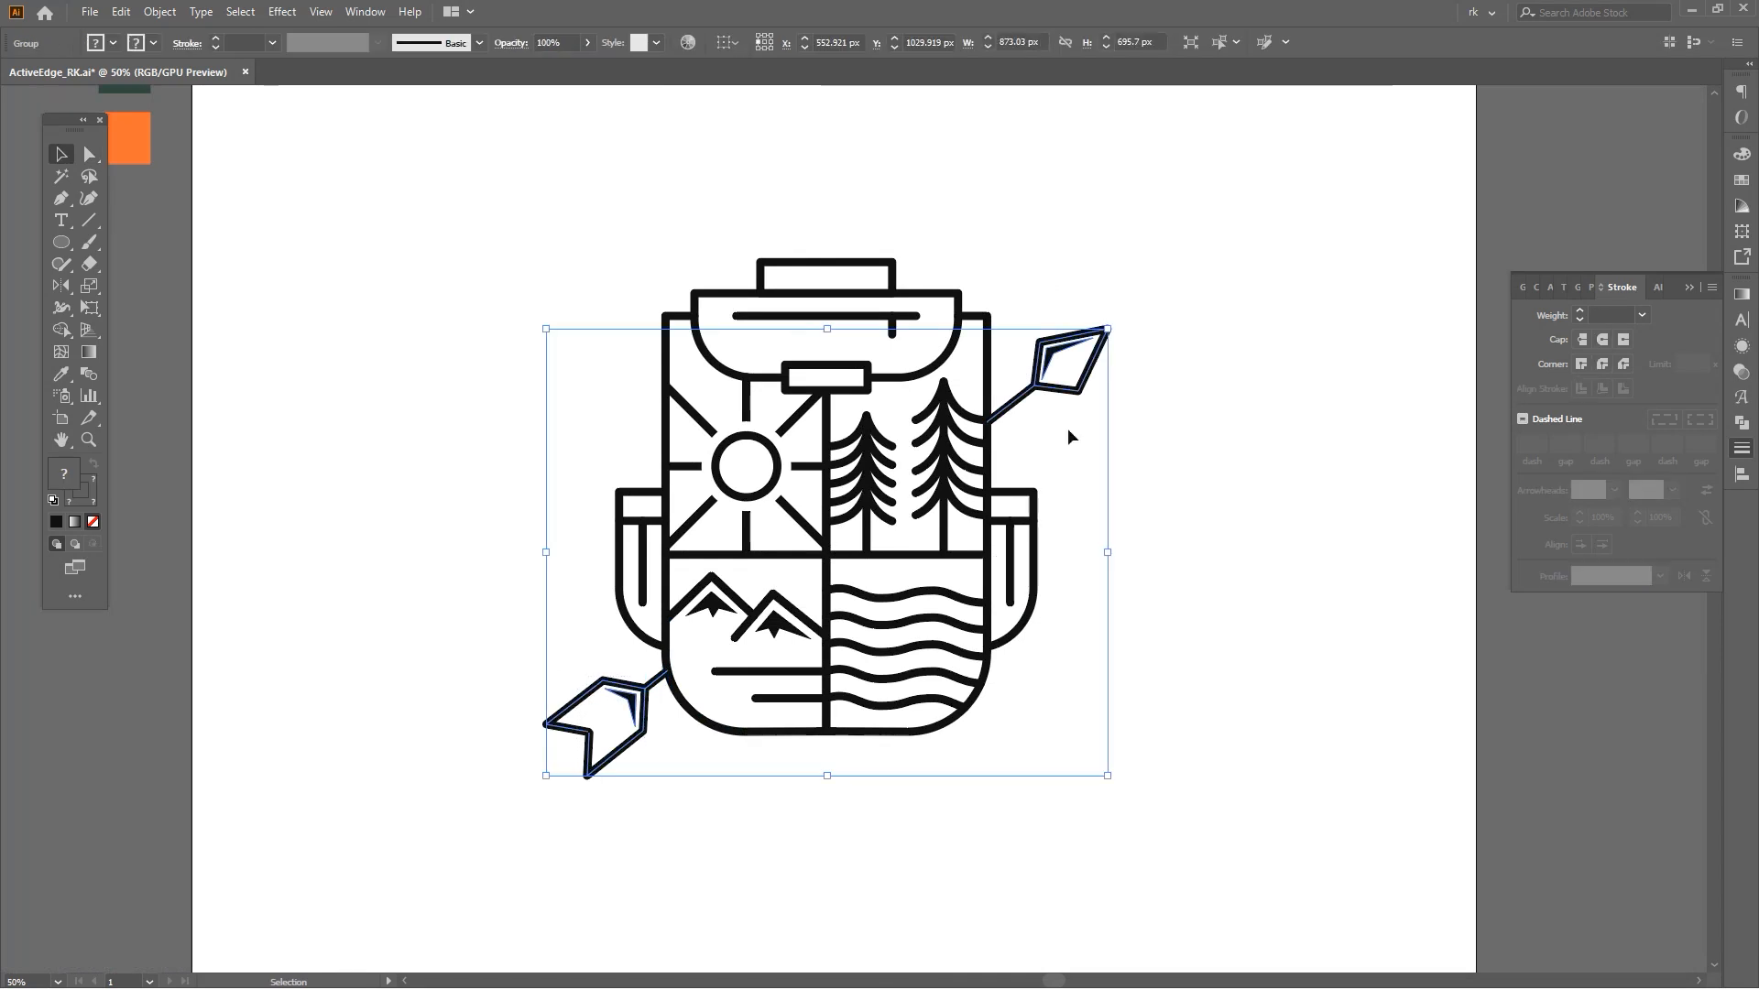
# Reflect a copy of the arrow across the backpack's vertical centre to form a second crossed arrow.
pyautogui.hotkey('ctrl', '3')
pyautogui.hotkey('ctrl', 'z')
pyautogui.press('space')
pyautogui.moveTo(1130, 620); pyautogui.dragTo(1165, 619)
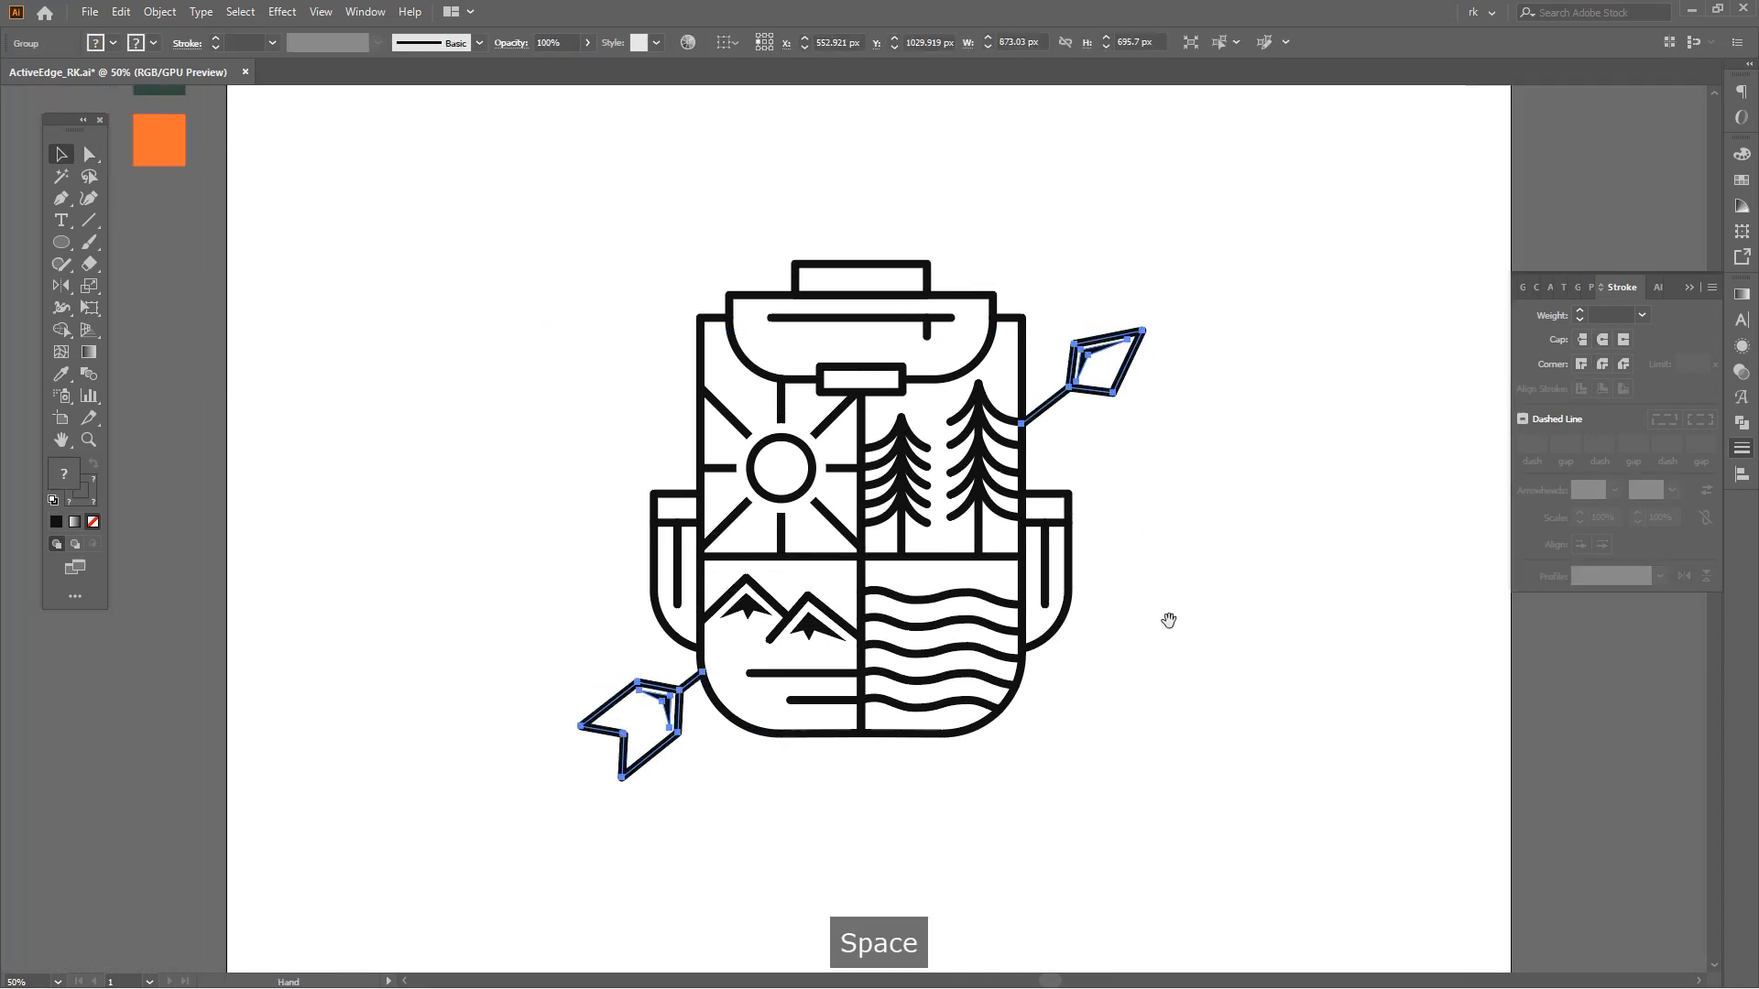
pyautogui.press('o')
pyautogui.hotkey('ctrl', 'y')
pyautogui.scroll(2, 871, 397)
pyautogui.click(852, 361)
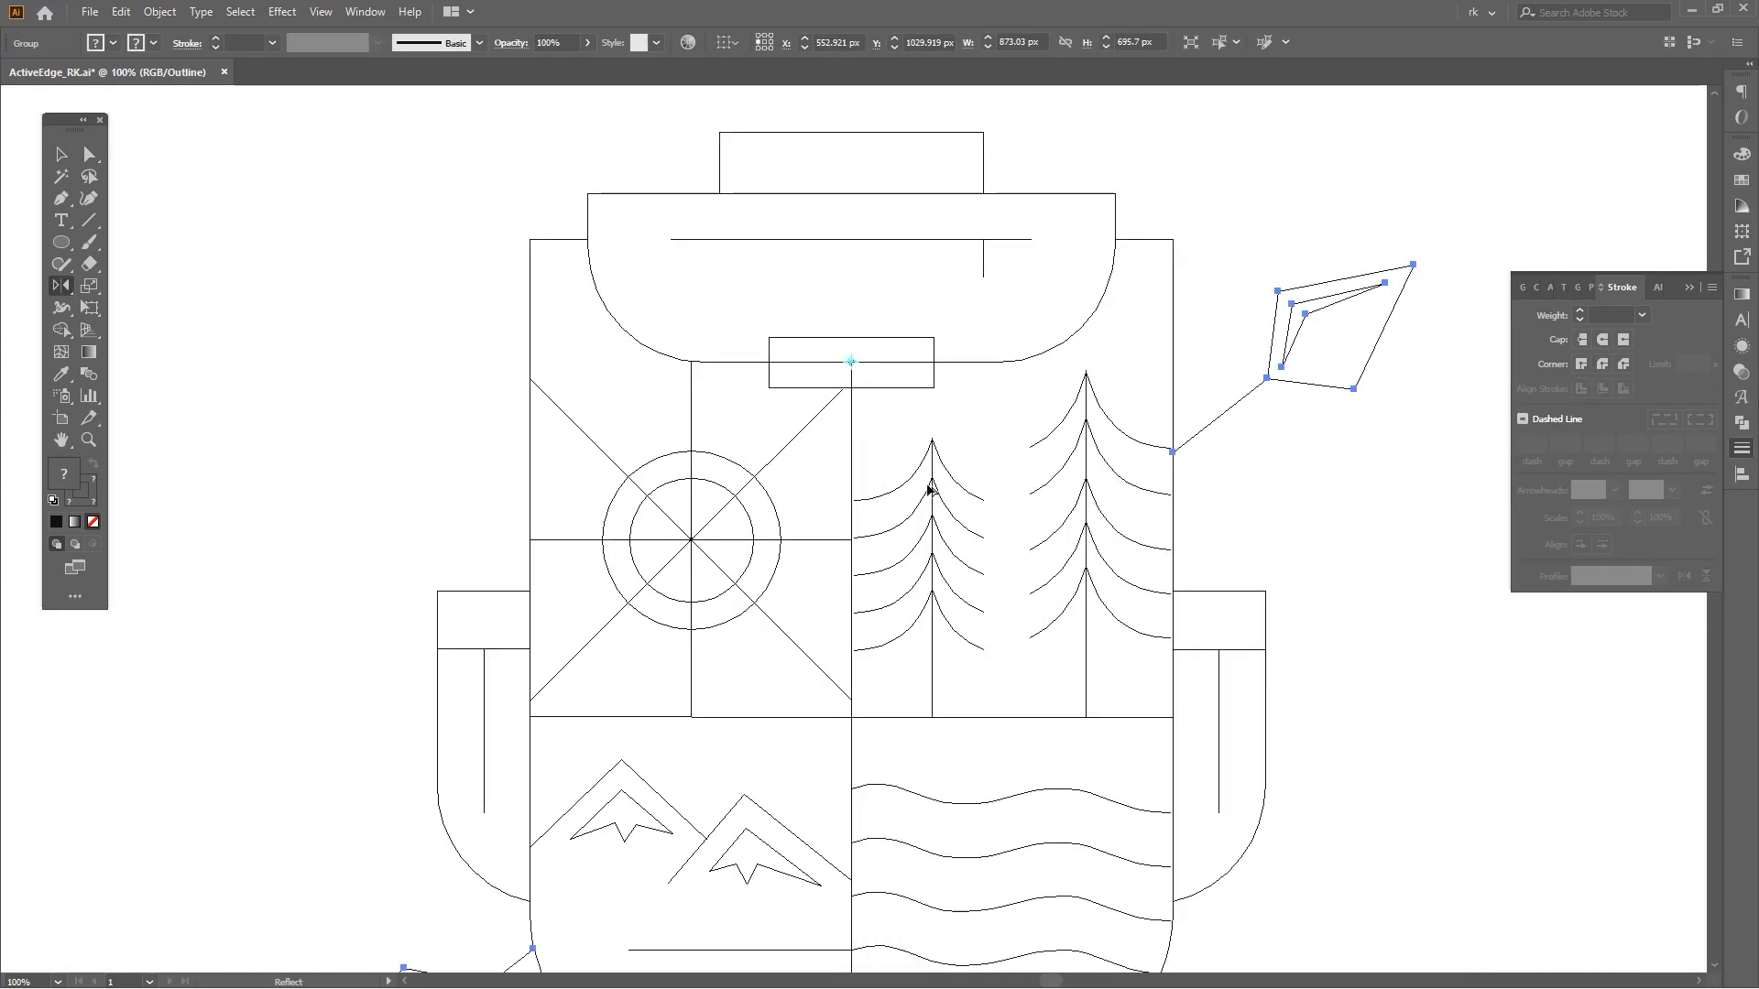
pyautogui.scroll(-3, 927, 486)
pyautogui.moveTo(927, 485); pyautogui.dragTo(800, 542)
pyautogui.hotkey('ctrl', 'y')
pyautogui.press('v')
pyautogui.press('space')
pyautogui.moveTo(1154, 585); pyautogui.dragTo(1136, 543)
pyautogui.click(1132, 581)
# Create a small arc highlight inside the sun from a copy of its circle, deleting the lower anchors.
pyautogui.scroll(1, 1126, 612)
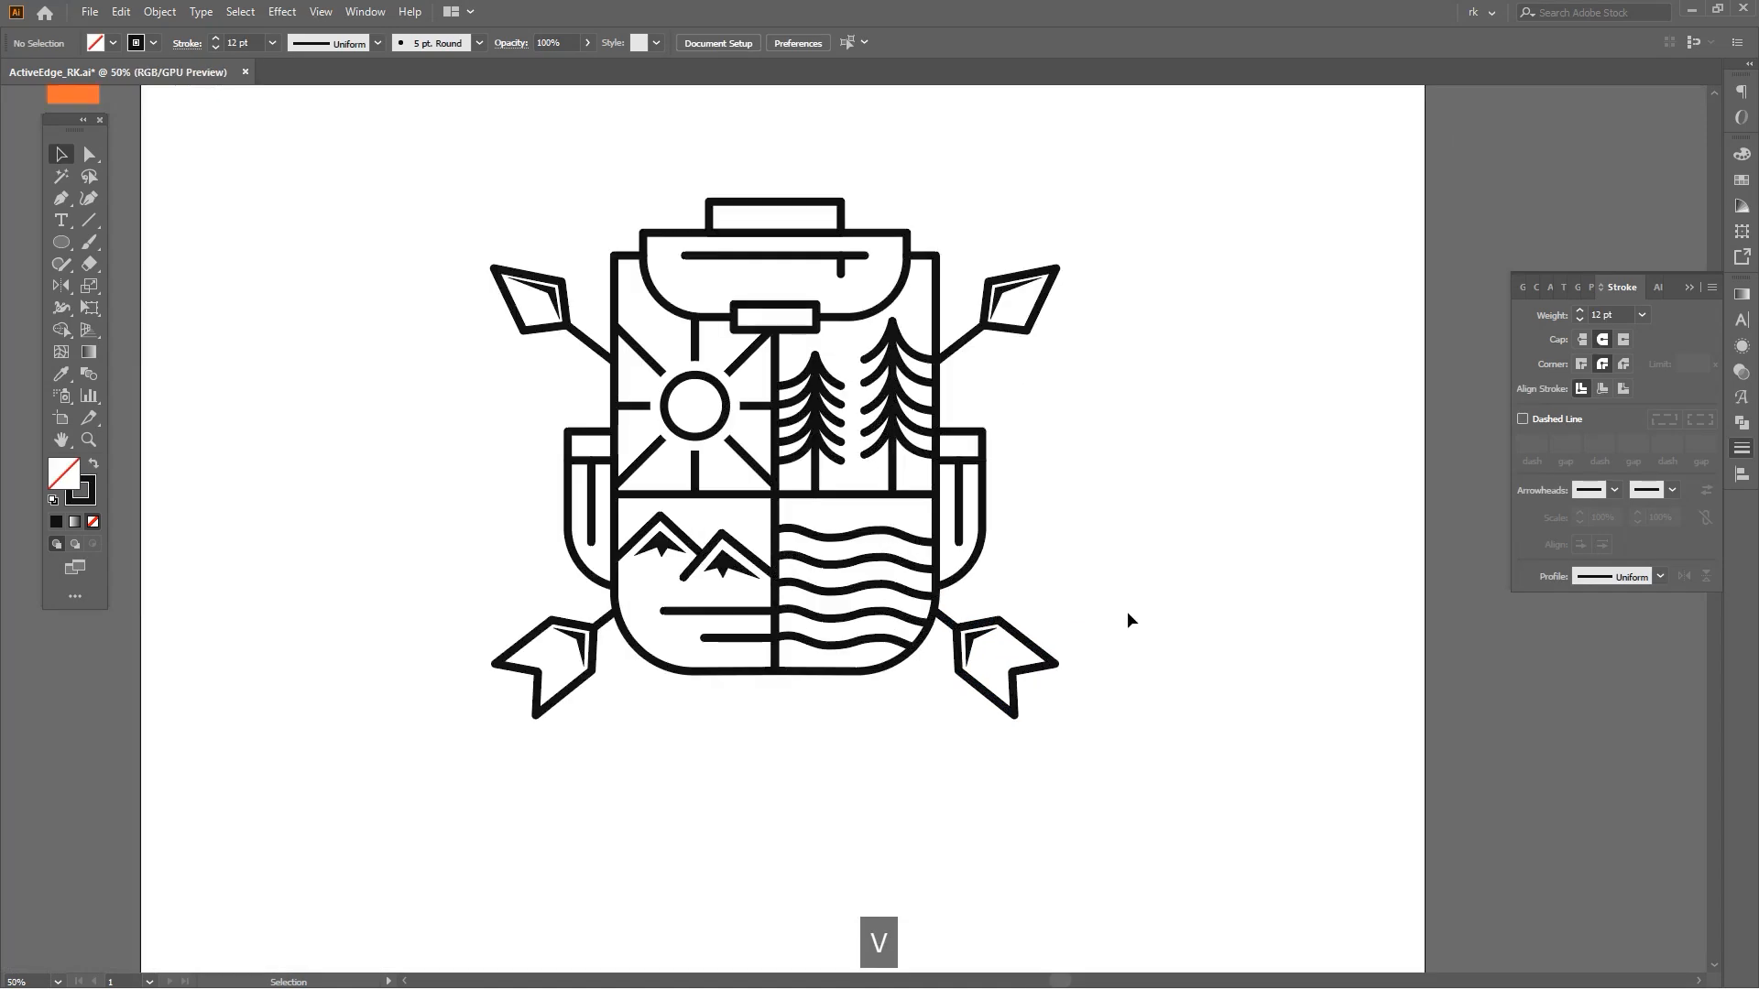
pyautogui.press('space')
pyautogui.moveTo(1103, 593); pyautogui.dragTo(1116, 601)
pyautogui.press('v')
pyautogui.scroll(3, 678, 422)
pyautogui.click(796, 312)
pyautogui.hotkey('ctrl', 'c')
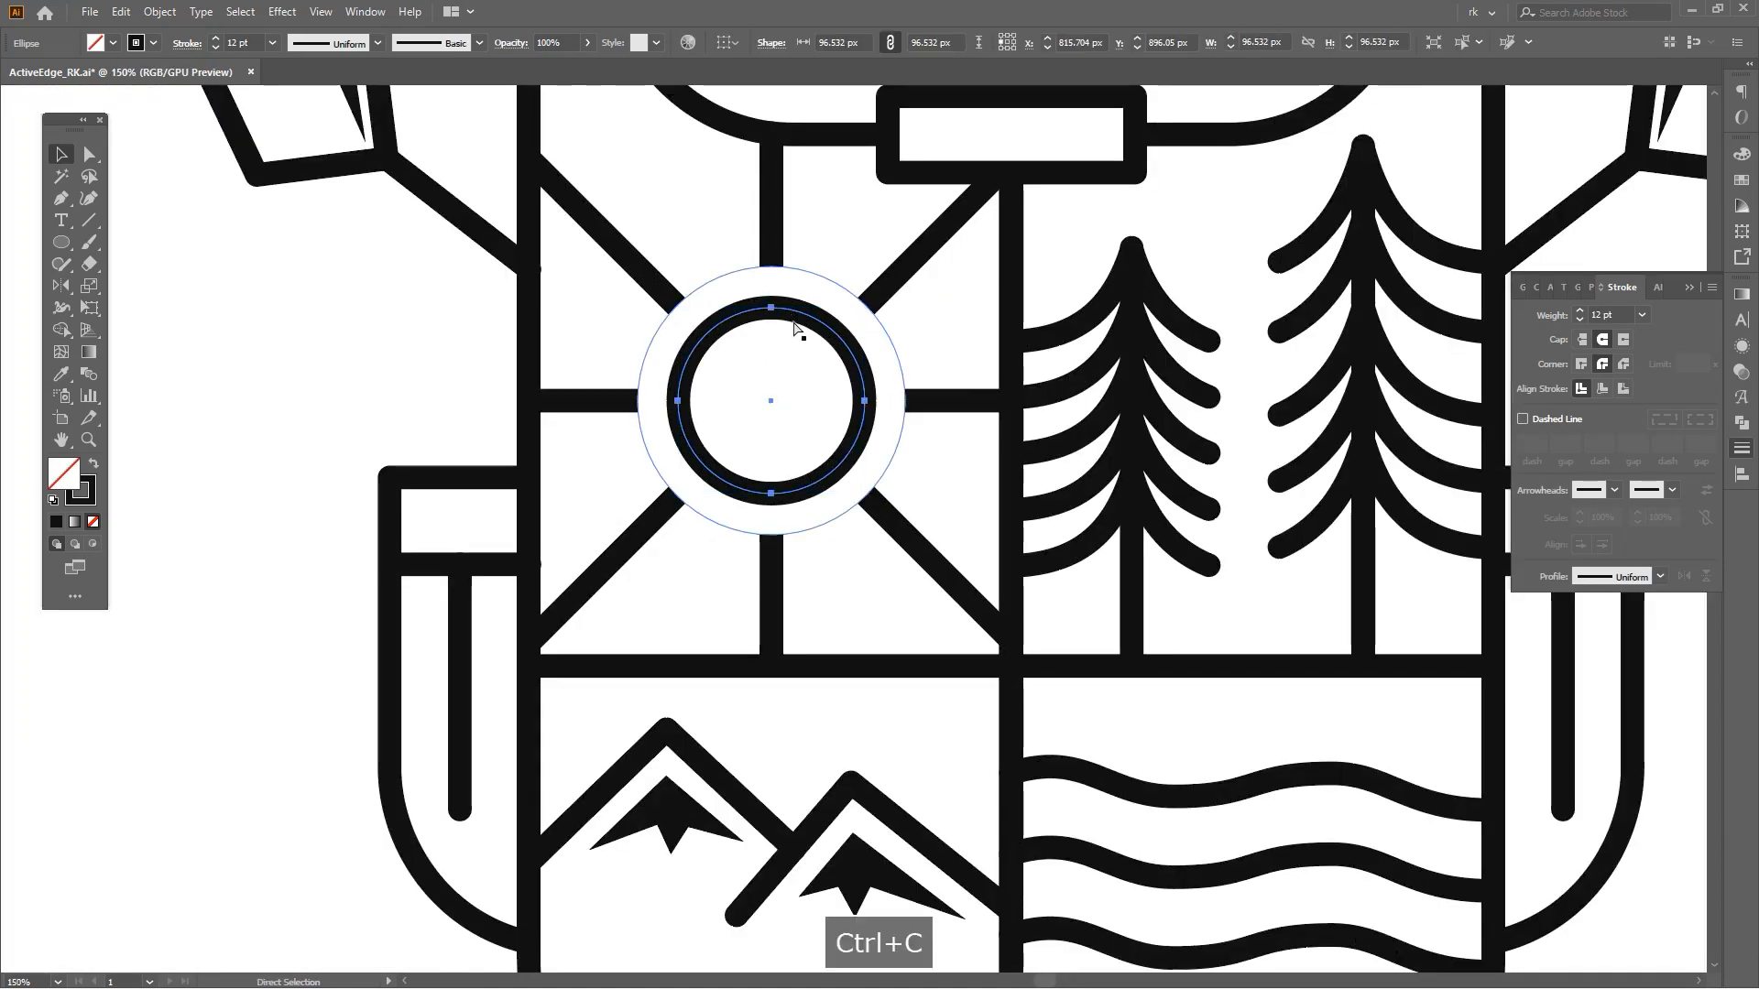
pyautogui.moveTo(772, 308); pyautogui.dragTo(778, 348)
pyautogui.scroll(2, 827, 395)
pyautogui.press('space')
pyautogui.moveTo(825, 479); pyautogui.dragTo(841, 518)
pyautogui.press('a')
pyautogui.click(730, 556)
pyautogui.press('Delete')
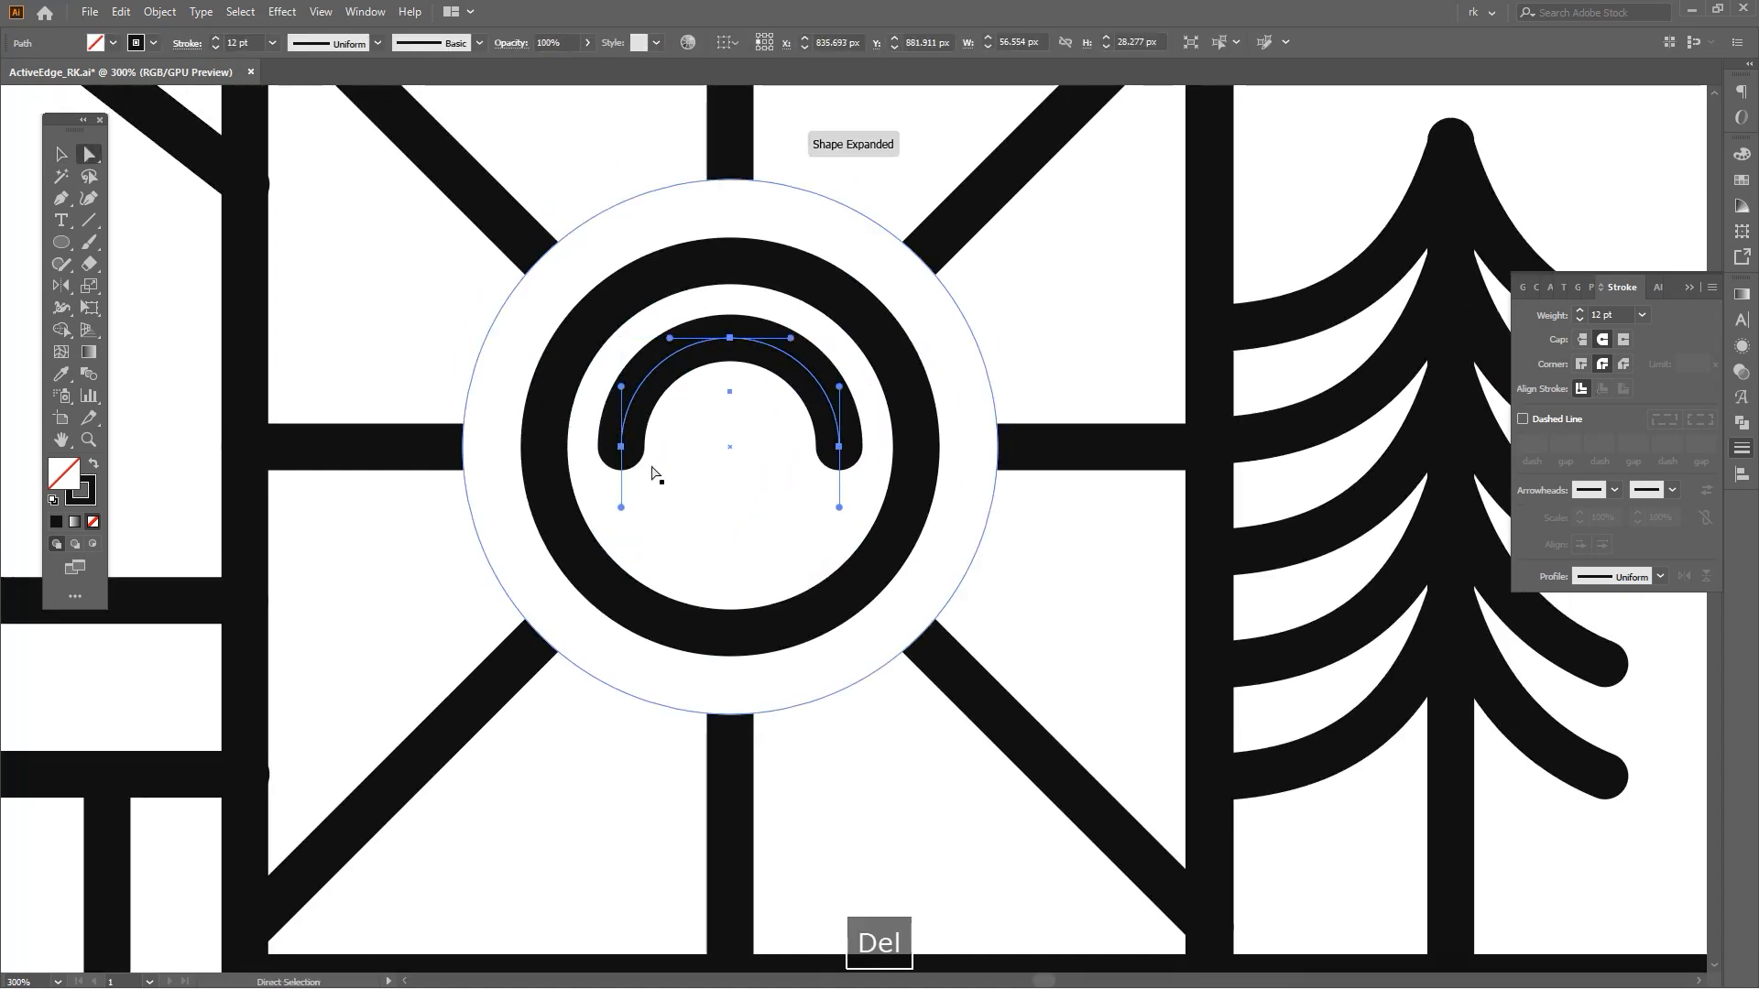
pyautogui.click(622, 447)
pyautogui.press('Delete')
# Group all the parts of the backpack emblem.
pyautogui.scroll(-4, 857, 515)
pyautogui.press('space')
pyautogui.moveTo(916, 542); pyautogui.dragTo(774, 537)
pyautogui.press('v')
pyautogui.click(1119, 530)
pyautogui.scroll(-2, 1121, 532)
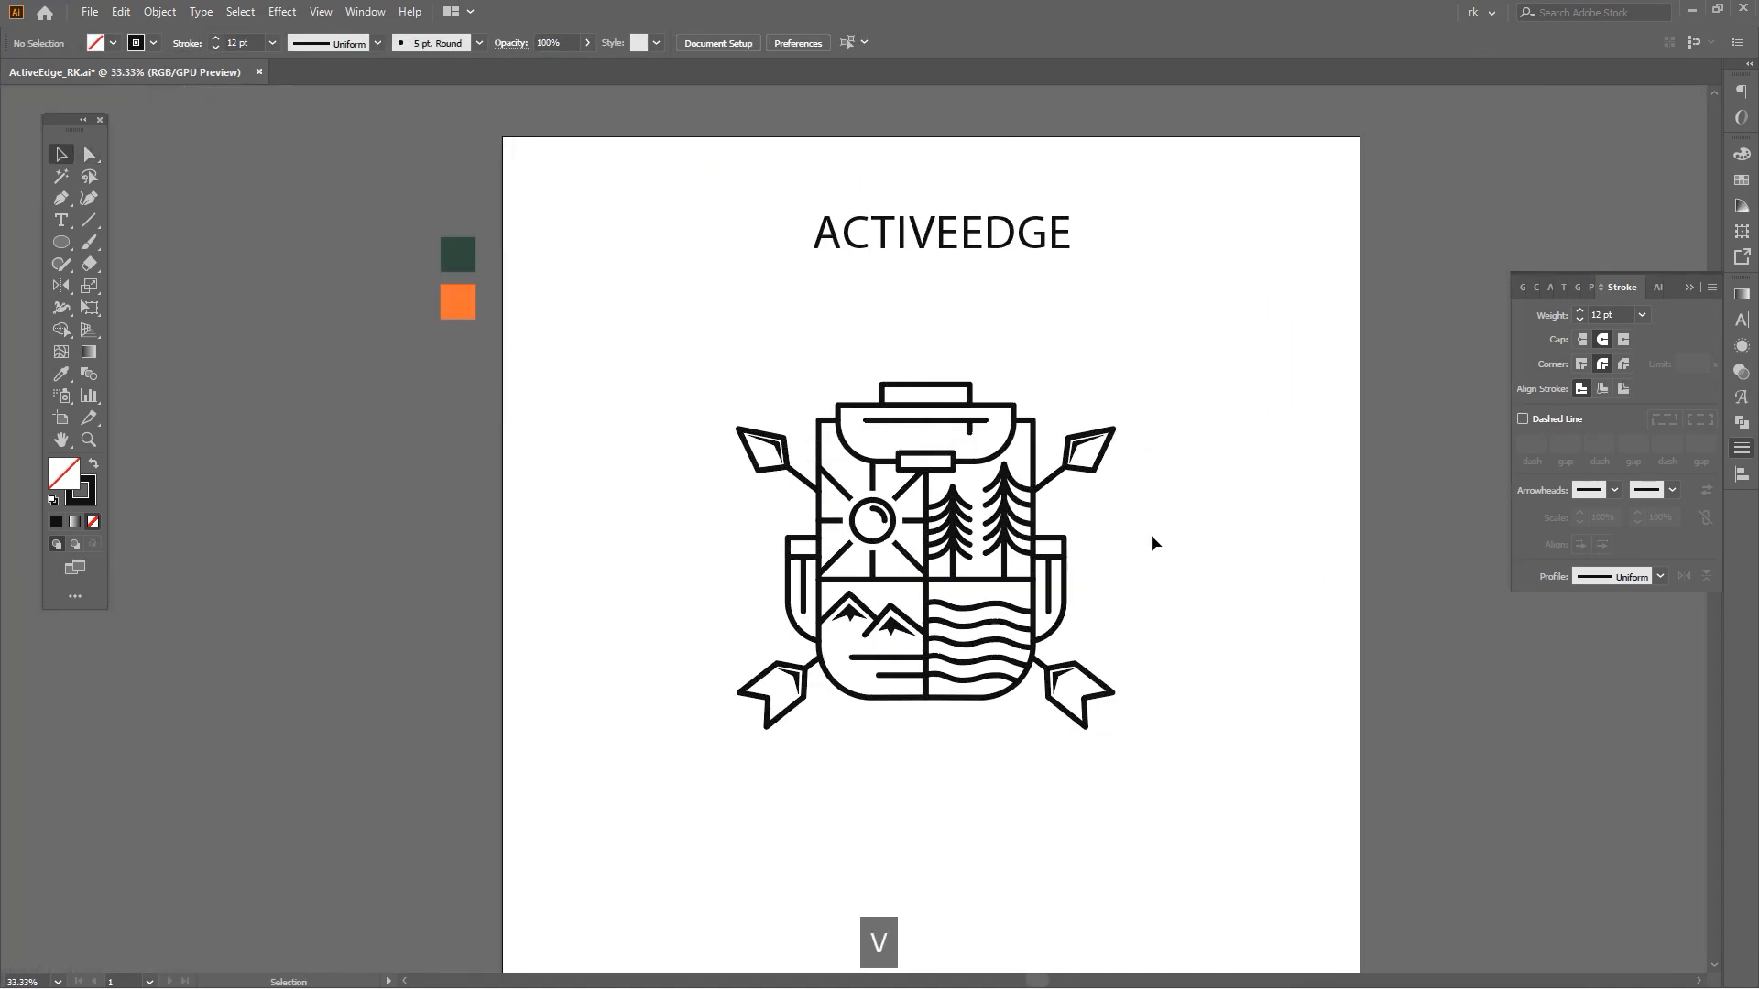
pyautogui.moveTo(1172, 356); pyautogui.dragTo(710, 778)
pyautogui.press('space')
pyautogui.moveTo(942, 803); pyautogui.dragTo(982, 719)
pyautogui.hotkey('ctrl', 'g')
pyautogui.click(1001, 749)
pyautogui.press('space')
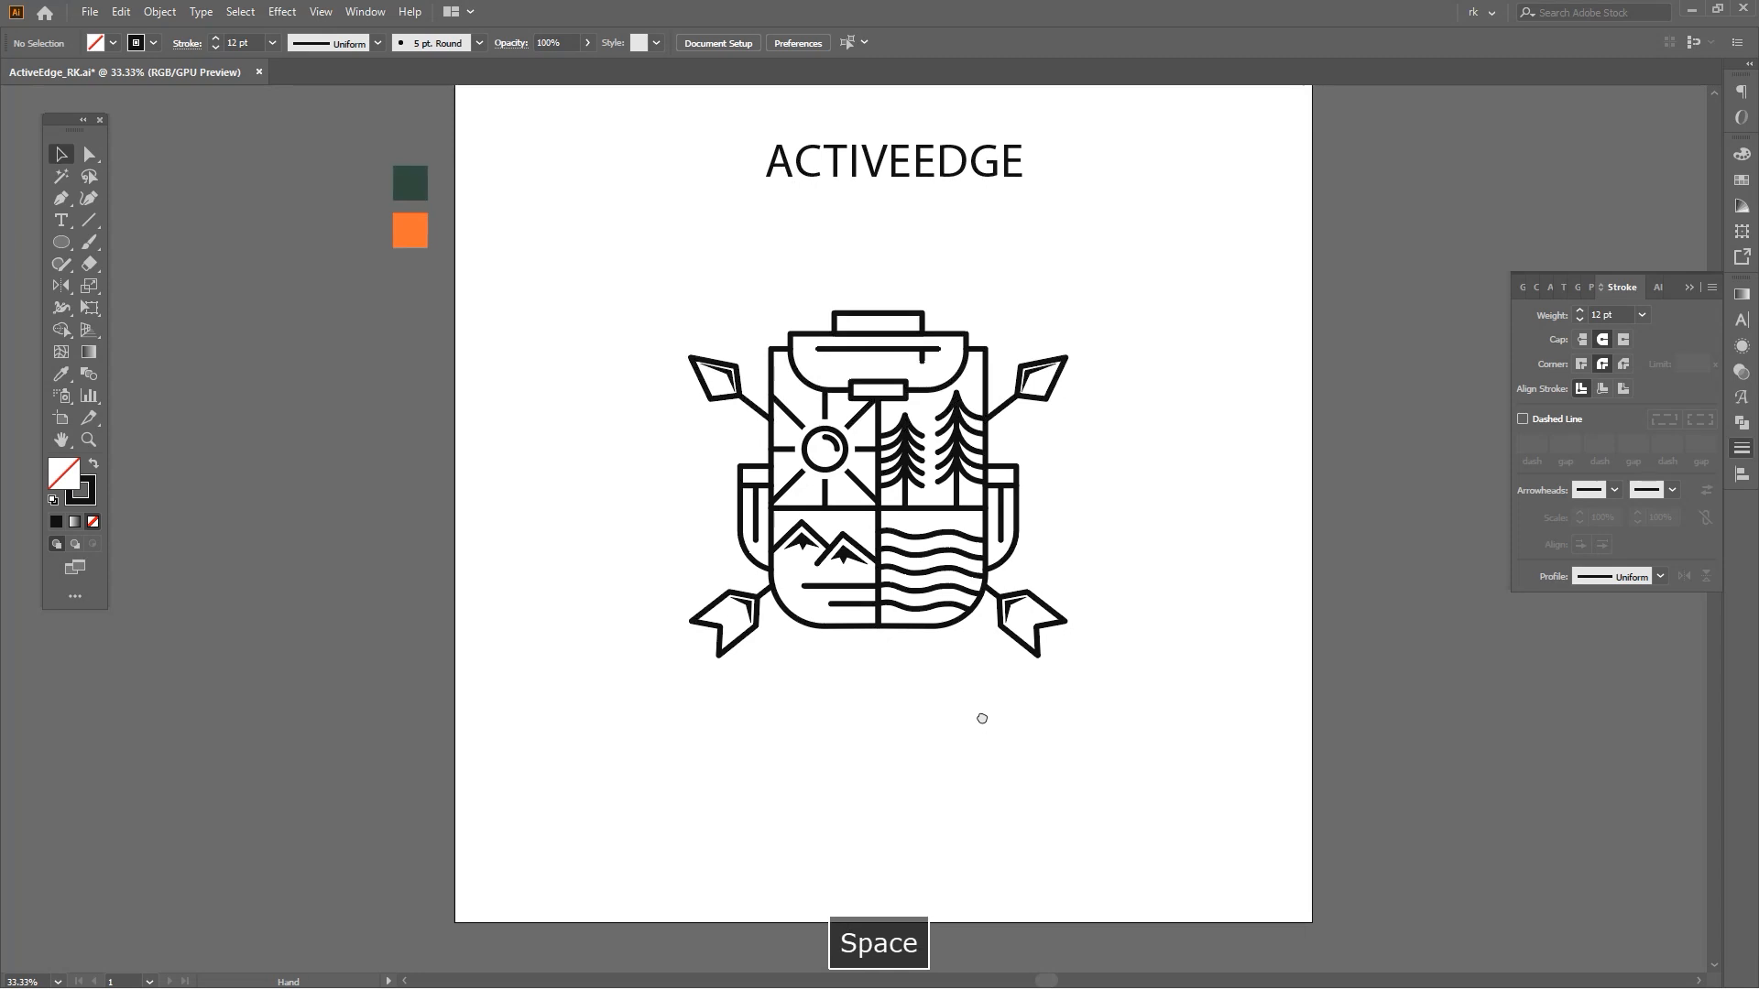
# Duplicate the grouped emblem beside the artboard as a backup copy.
pyautogui.press('v')
pyautogui.moveTo(1125, 690); pyautogui.dragTo(609, 277)
pyautogui.press('space')
pyautogui.moveTo(908, 434); pyautogui.dragTo(869, 553)
pyautogui.scroll(-2, 869, 554)
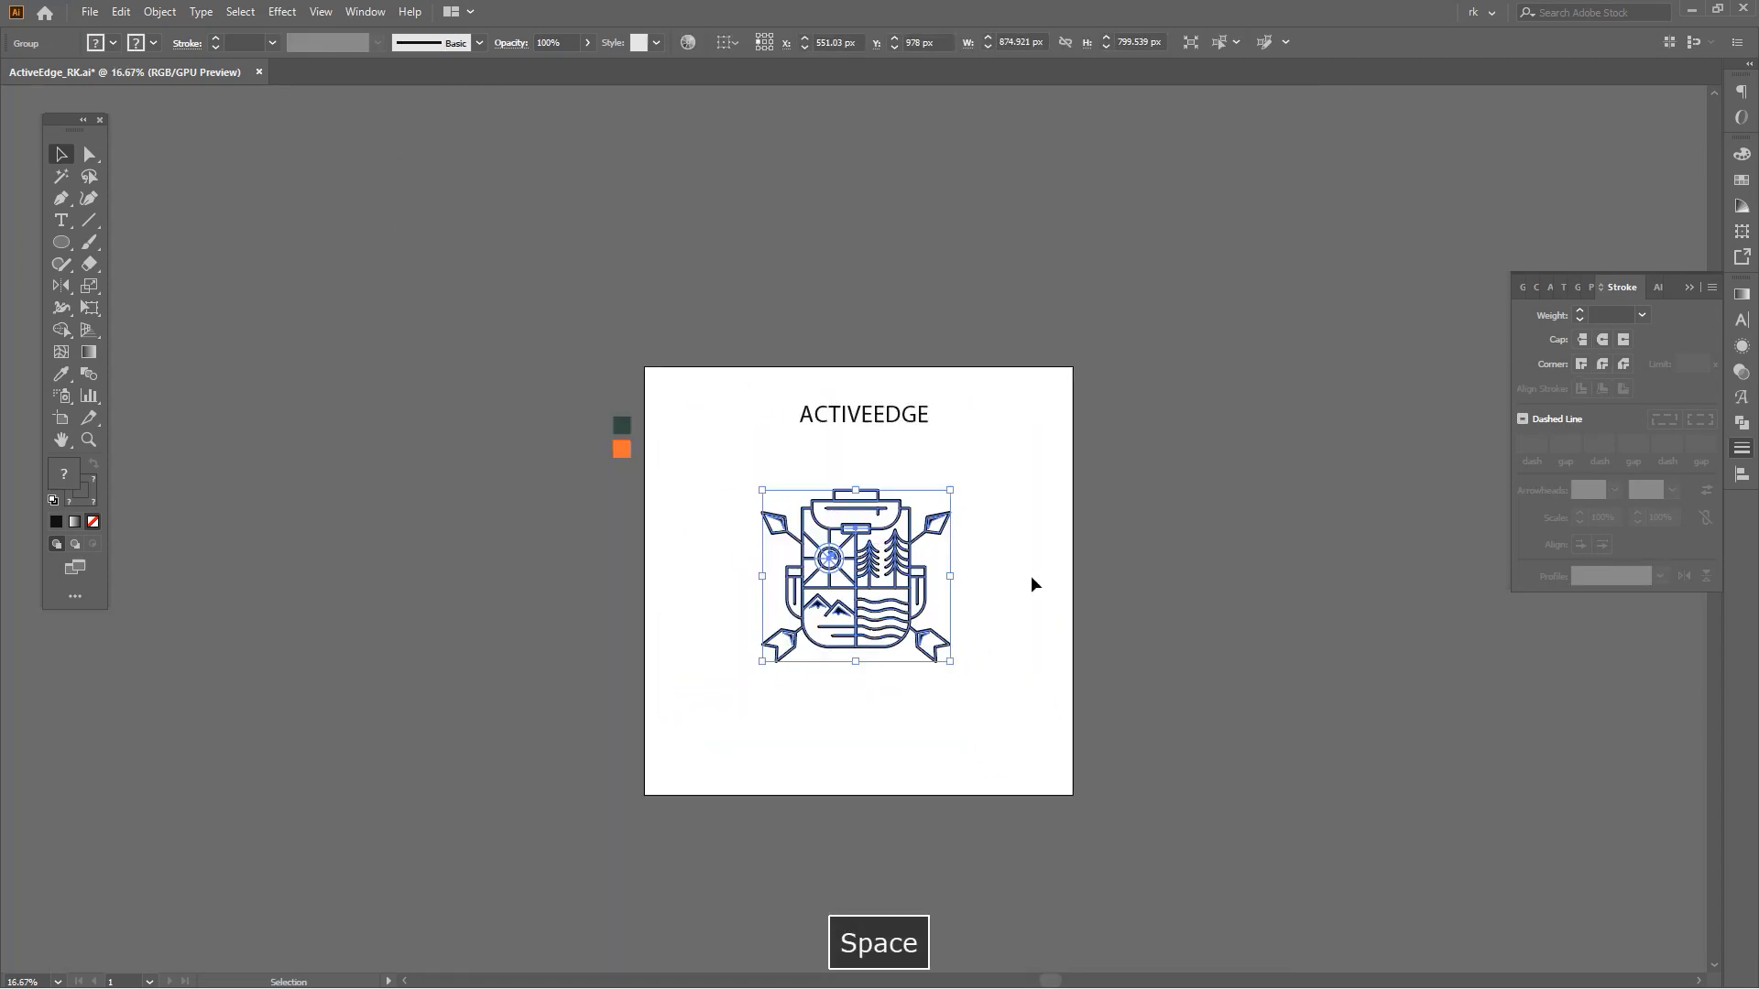
pyautogui.hotkey('ctrl', '2')
pyautogui.hotkey('ctrl', 'alt', '2')
pyautogui.scroll(2, 979, 574)
pyautogui.moveTo(958, 367); pyautogui.dragTo(462, 840)
pyautogui.scroll(-2, 732, 573)
pyautogui.moveTo(765, 573); pyautogui.dragTo(1269, 574)
# Expand the original emblem's strokes into filled shapes.
pyautogui.click(927, 717)
pyautogui.moveTo(895, 720); pyautogui.dragTo(577, 455)
pyautogui.scroll(2, 797, 561)
pyautogui.press('space')
pyautogui.moveTo(937, 619); pyautogui.dragTo(989, 593)
pyautogui.press('F4')
pyautogui.press('Return')
# Inside the group, select all black shapes of the emblem and unite them with Pathfinder.
pyautogui.click(1742, 424)
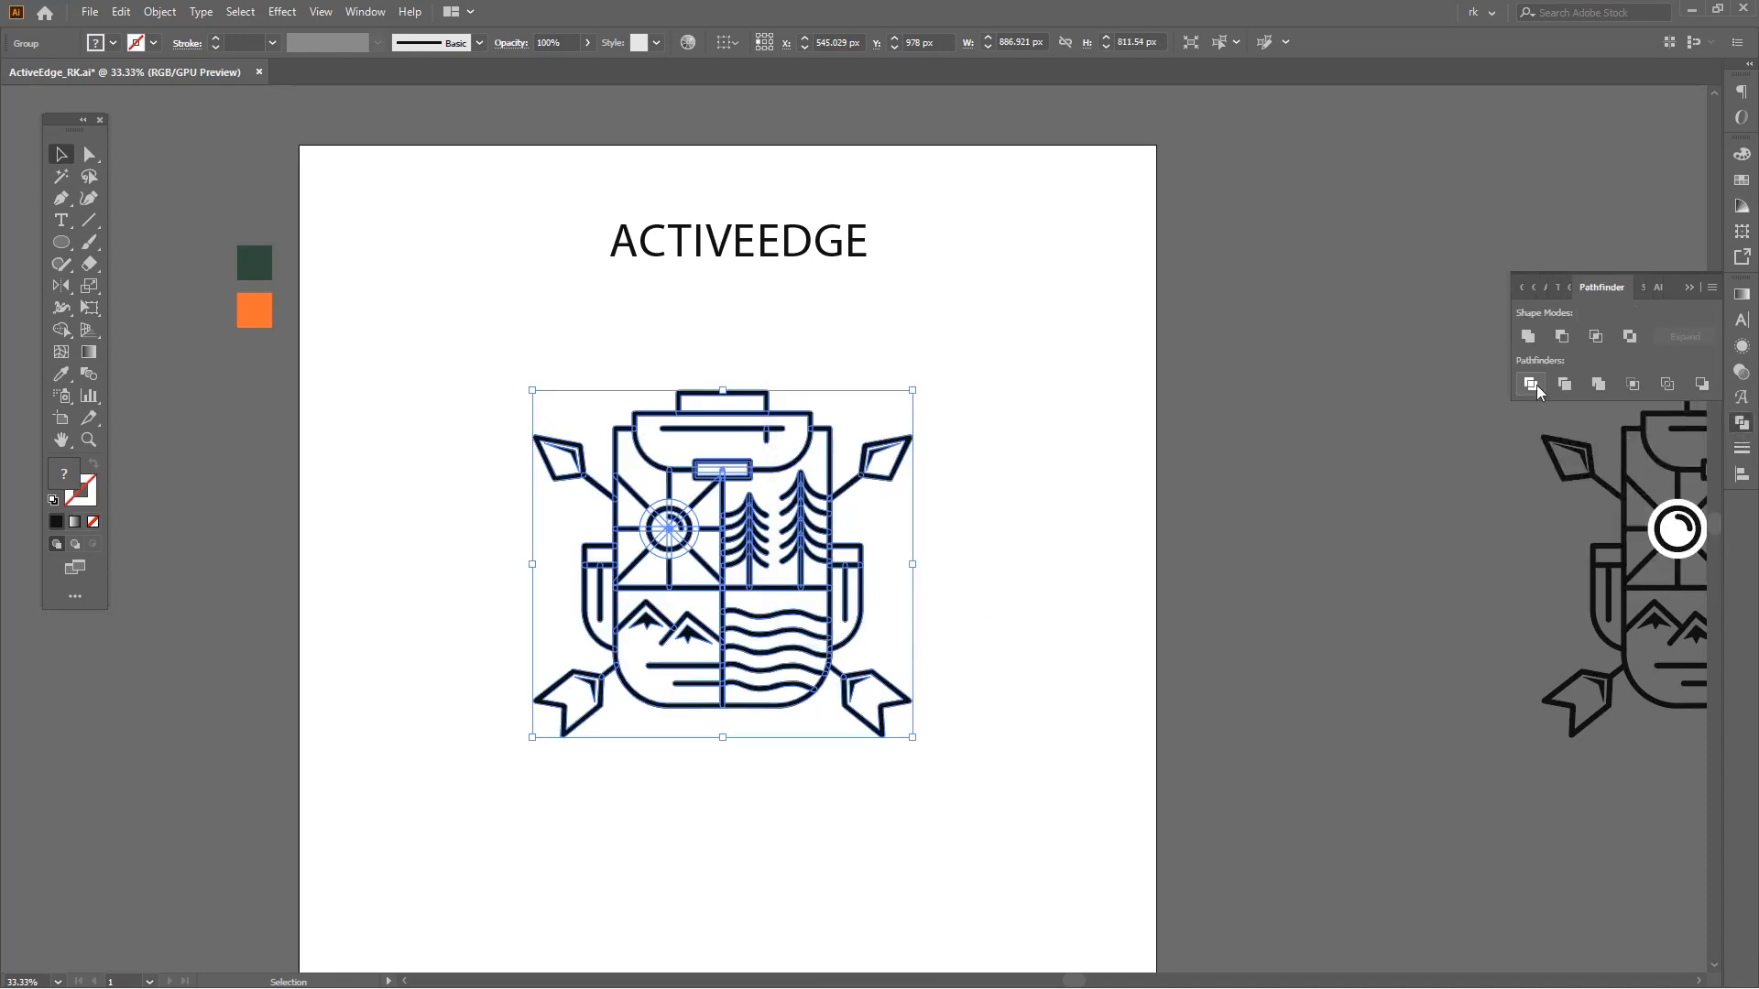
pyautogui.hotkey('ctrl', '1')
pyautogui.doubleClick(713, 424)
pyautogui.press('y')
pyautogui.click(715, 427)
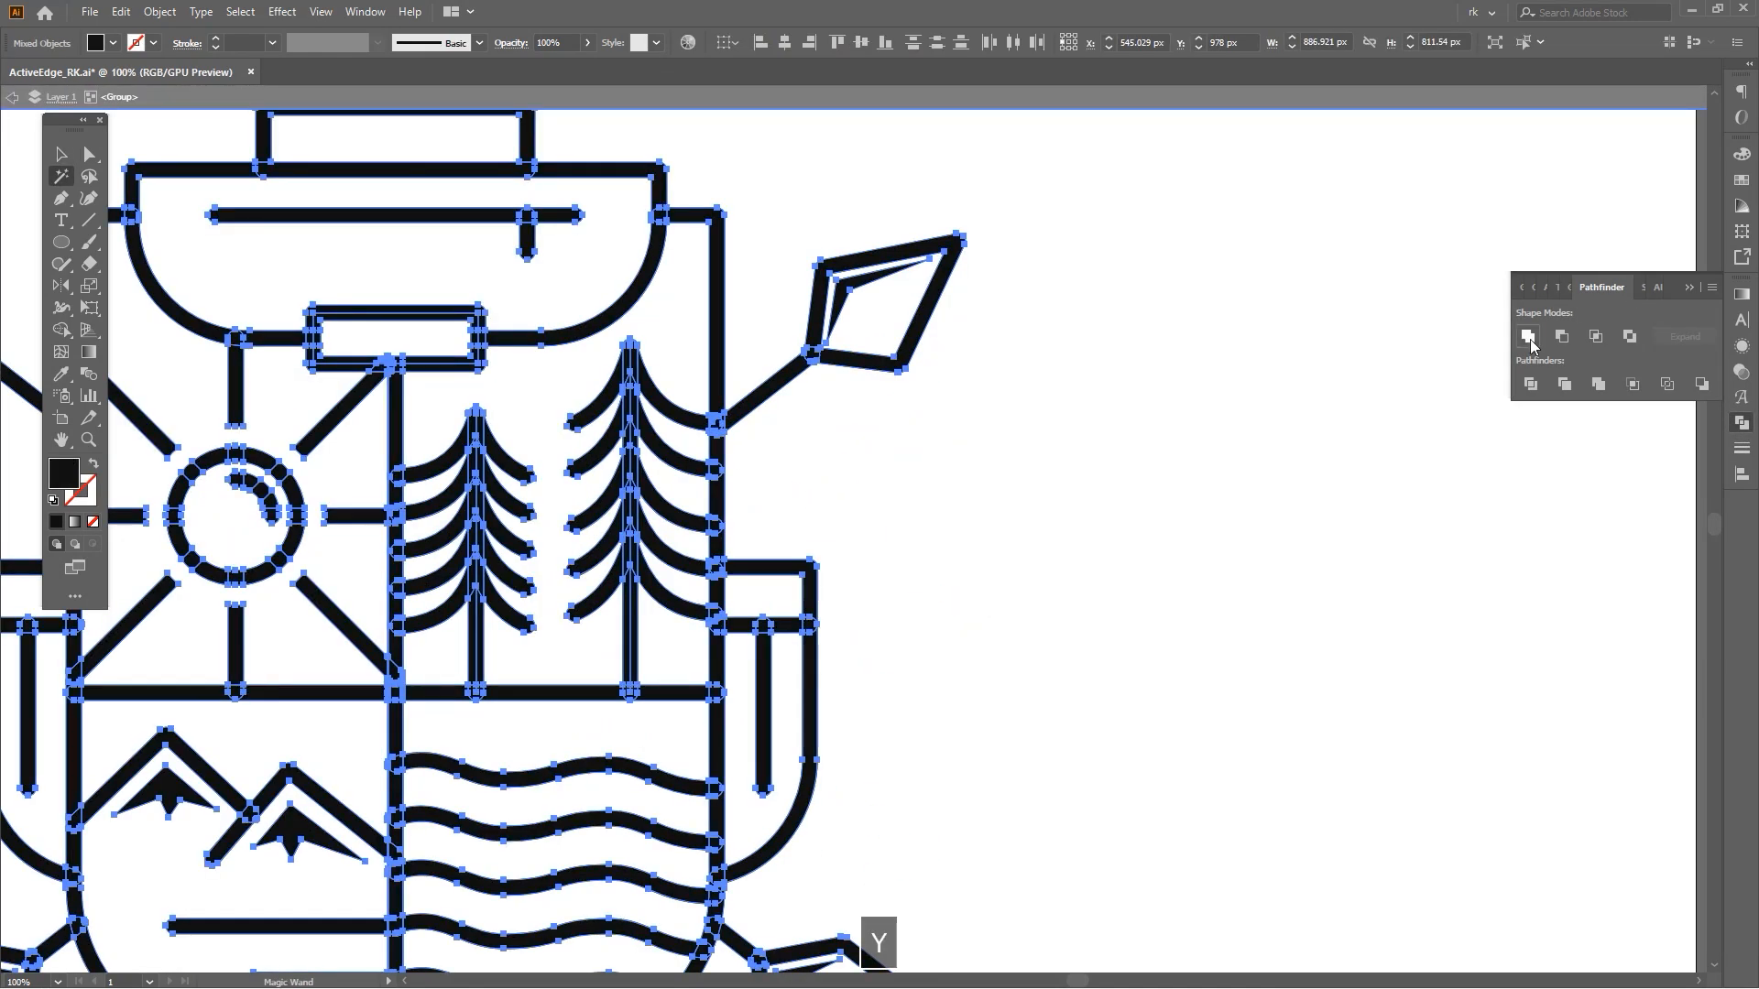
pyautogui.click(1527, 337)
# Delete leftover pieces inside the emblem group and leave the group.
pyautogui.scroll(-4, 1155, 466)
pyautogui.press('a')
pyautogui.moveTo(1173, 316); pyautogui.dragTo(656, 721)
pyautogui.press('Delete')
pyautogui.doubleClick(1174, 551)
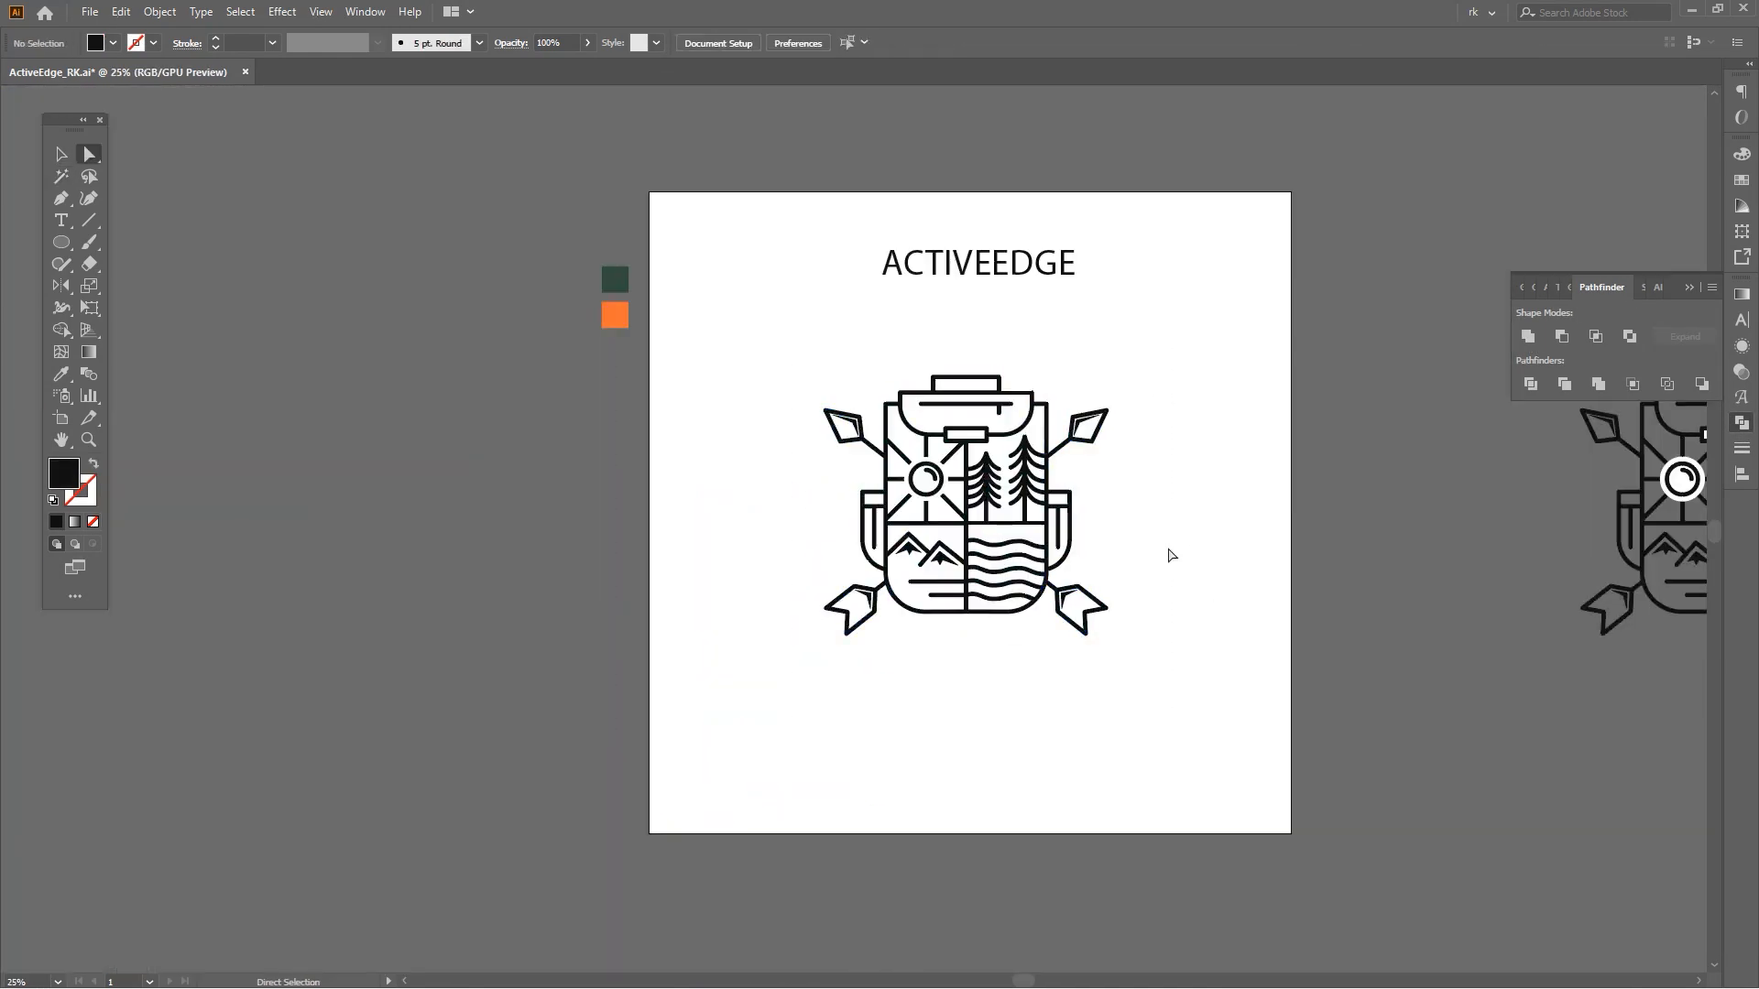
# Move the ACTIVEEDGE title beneath the emblem.
pyautogui.moveTo(991, 547); pyautogui.dragTo(957, 531)
pyautogui.press('v')
pyautogui.moveTo(966, 635); pyautogui.dragTo(965, 535)
pyautogui.click(1096, 363)
pyautogui.moveTo(1033, 282); pyautogui.dragTo(1023, 602)
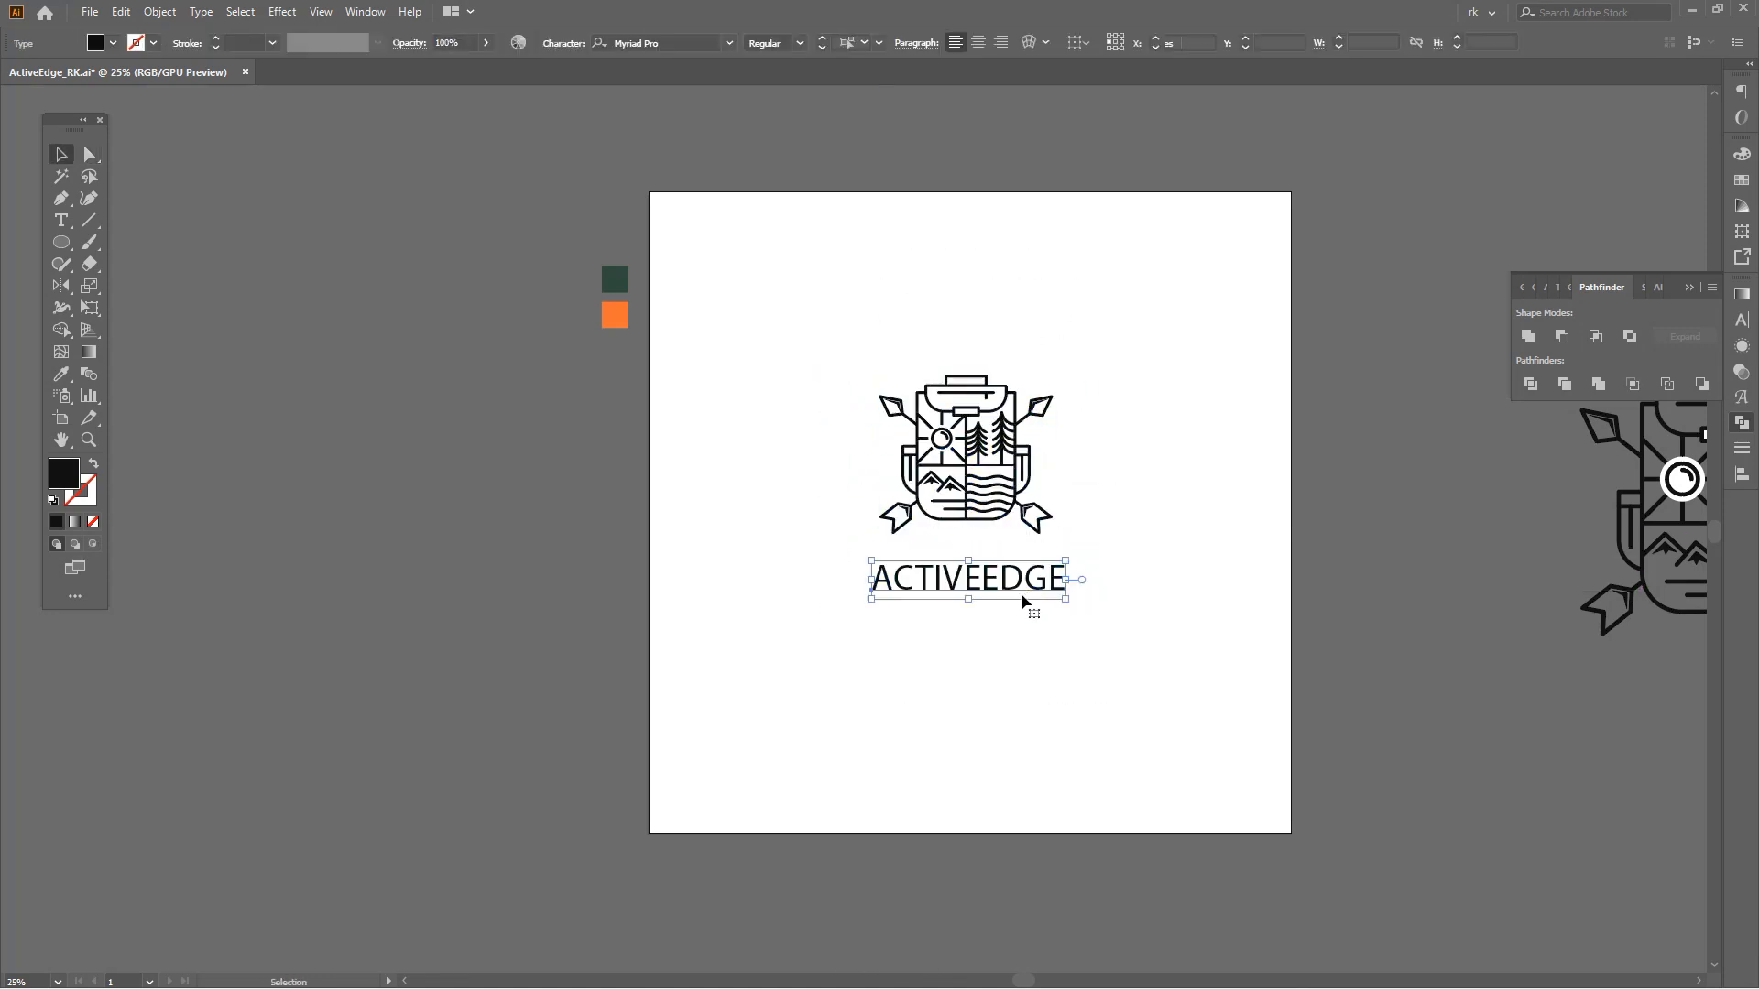
# Enlarge the ACTIVEEDGE title under the emblem.
pyautogui.scroll(2, 997, 597)
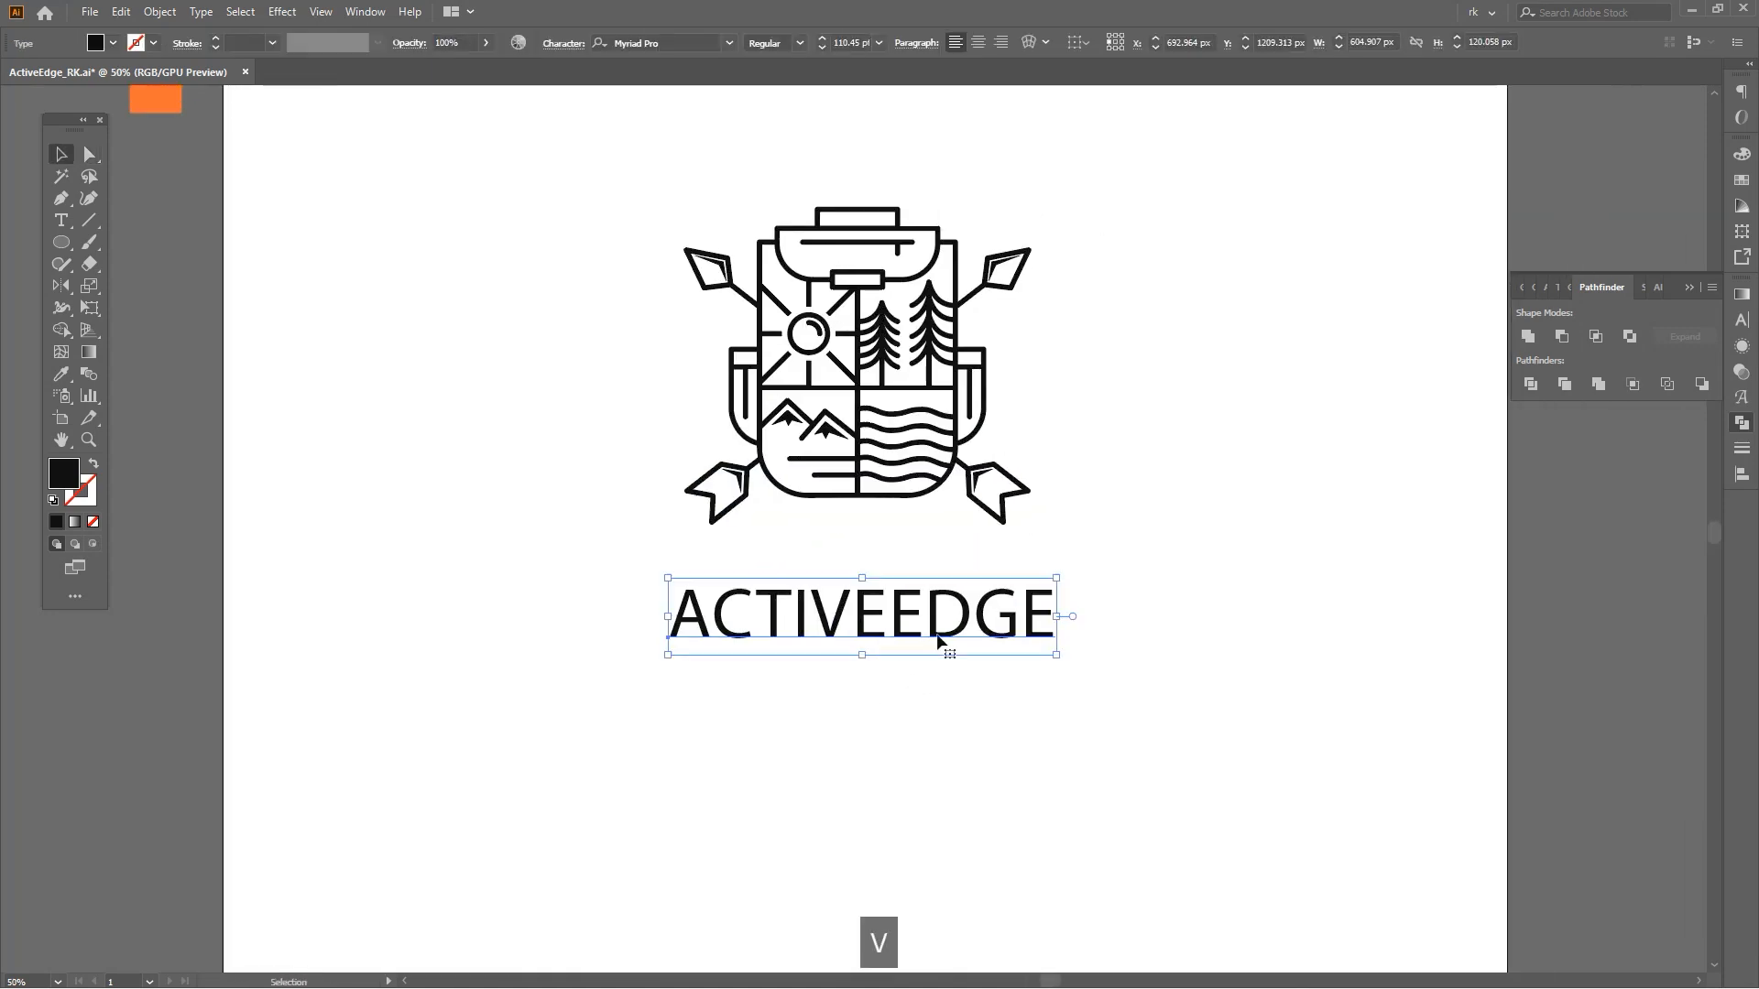
pyautogui.moveTo(877, 641); pyautogui.dragTo(854, 666)
pyautogui.press('space')
pyautogui.moveTo(948, 700); pyautogui.dragTo(858, 691)
pyautogui.press('v')
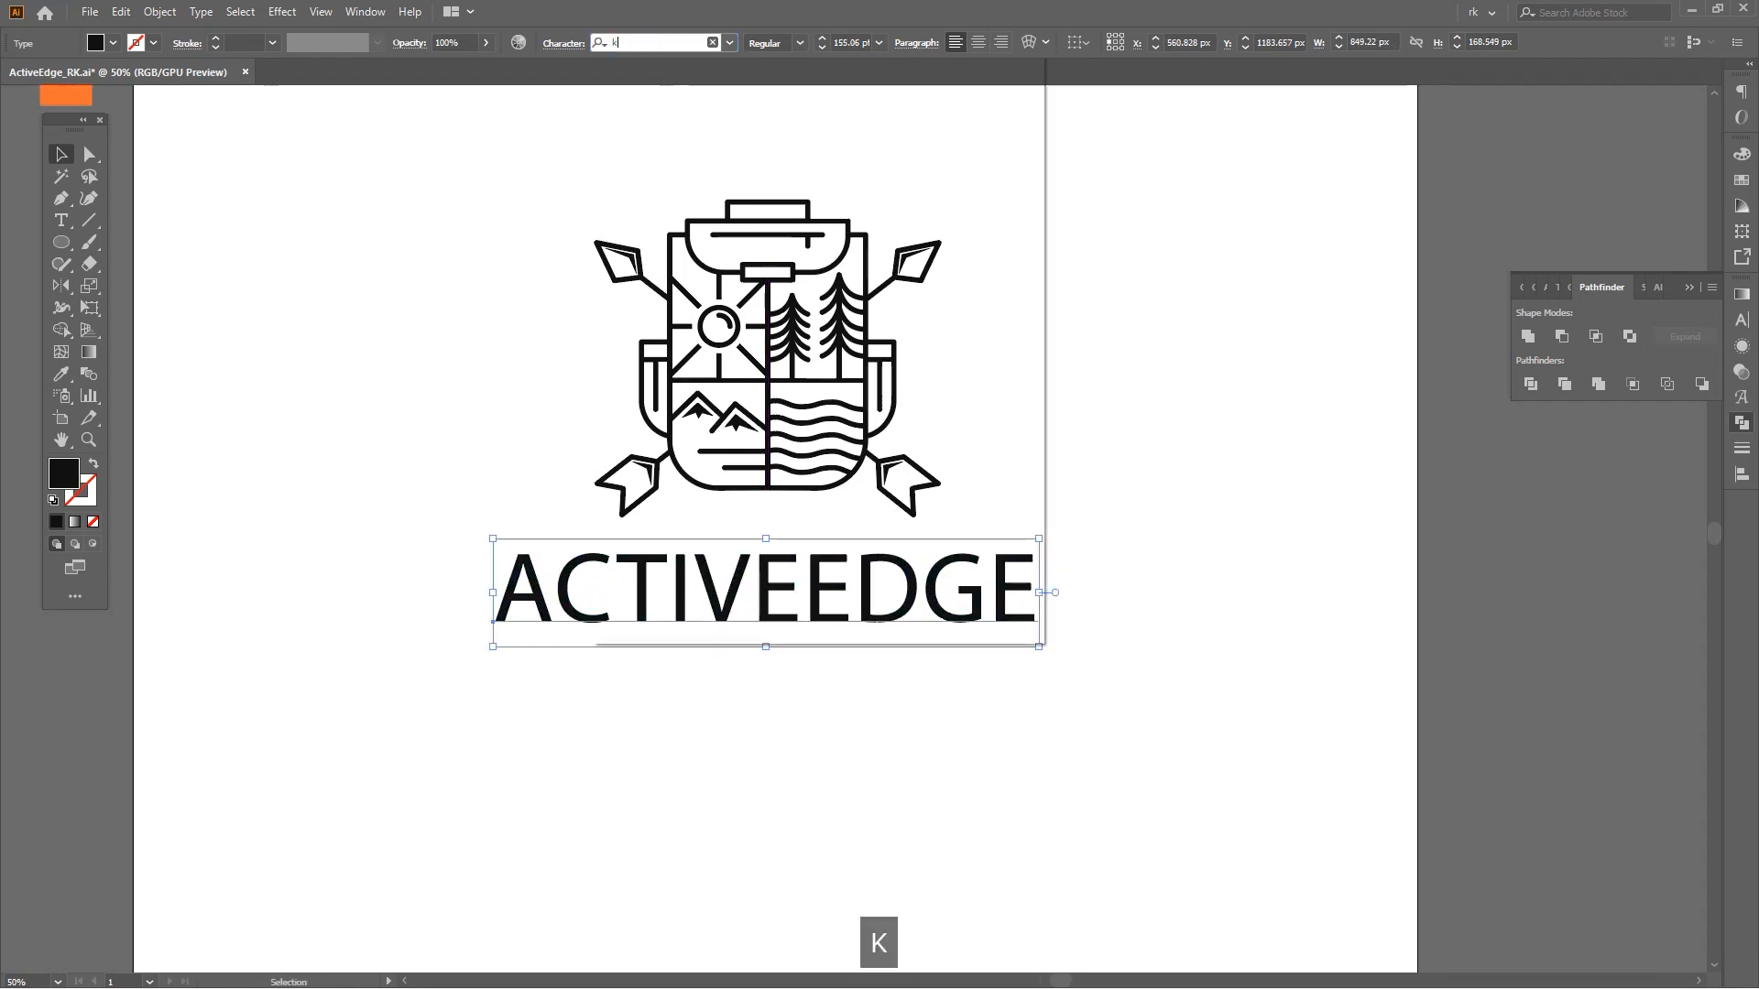
# Change the title's font to Kaelia.
pyautogui.write('kae')
pyautogui.press('Down')
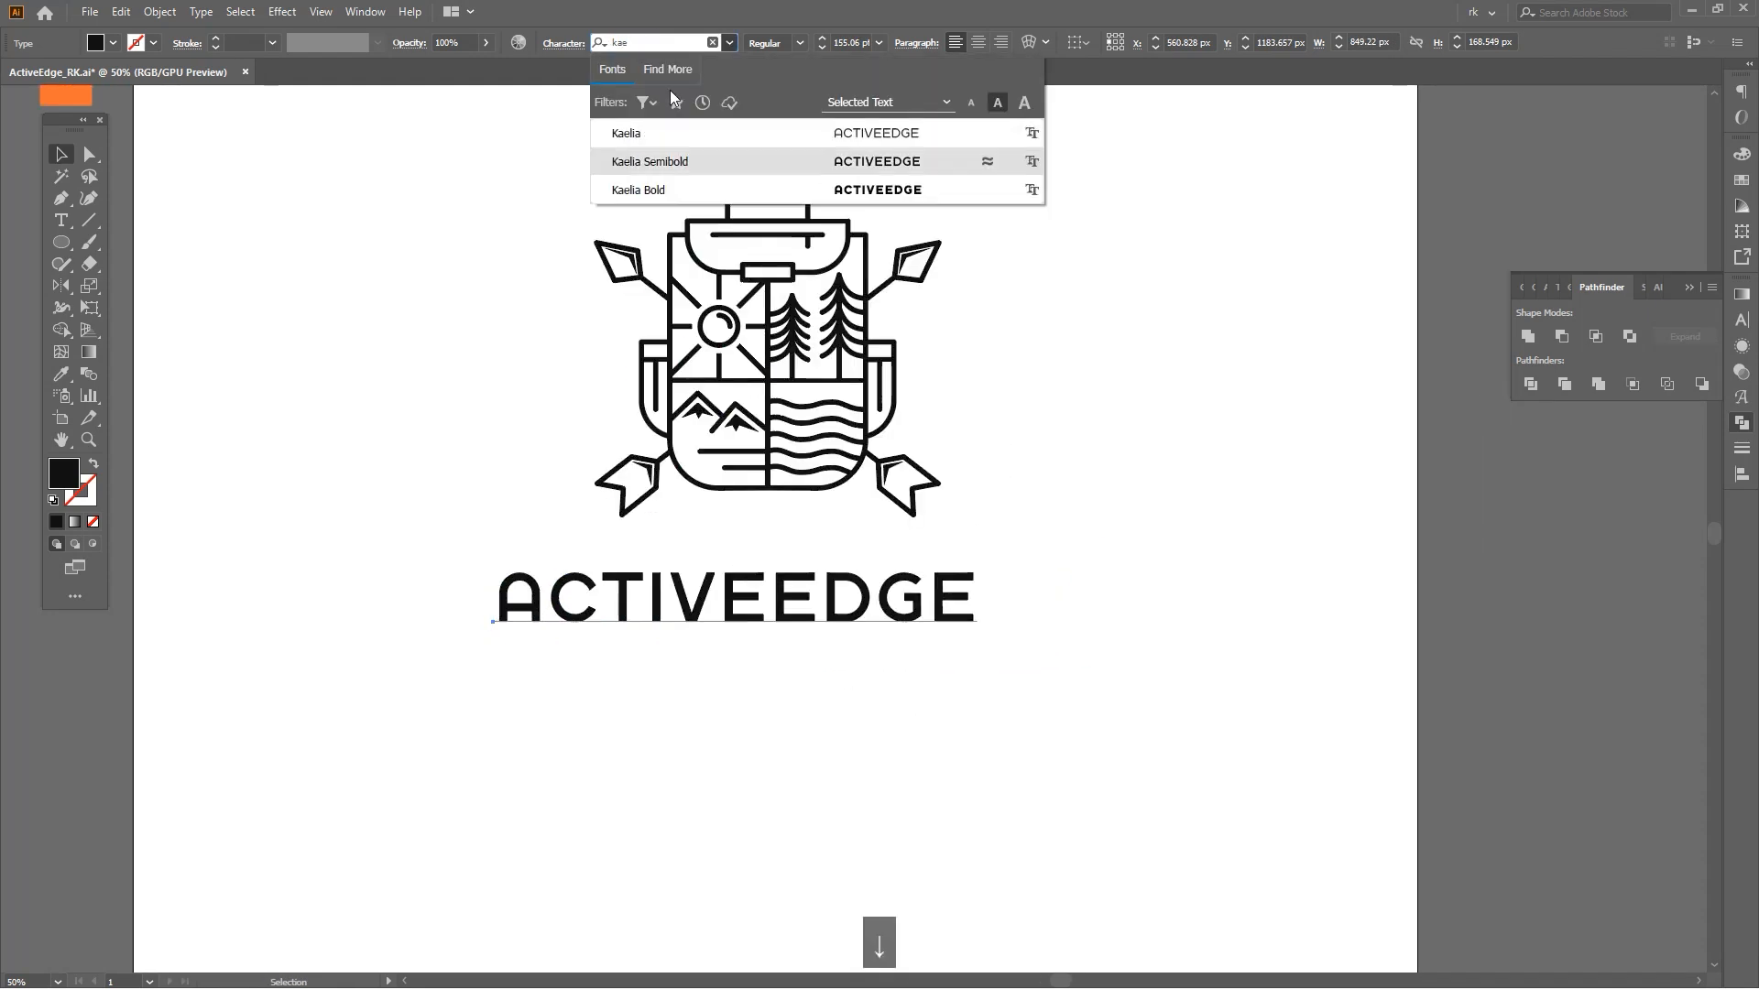
pyautogui.press('Up')
pyautogui.press('Return')
# Set the word EDGE in the title to a bold style.
pyautogui.press('t')
pyautogui.moveTo(764, 596); pyautogui.dragTo(969, 600)
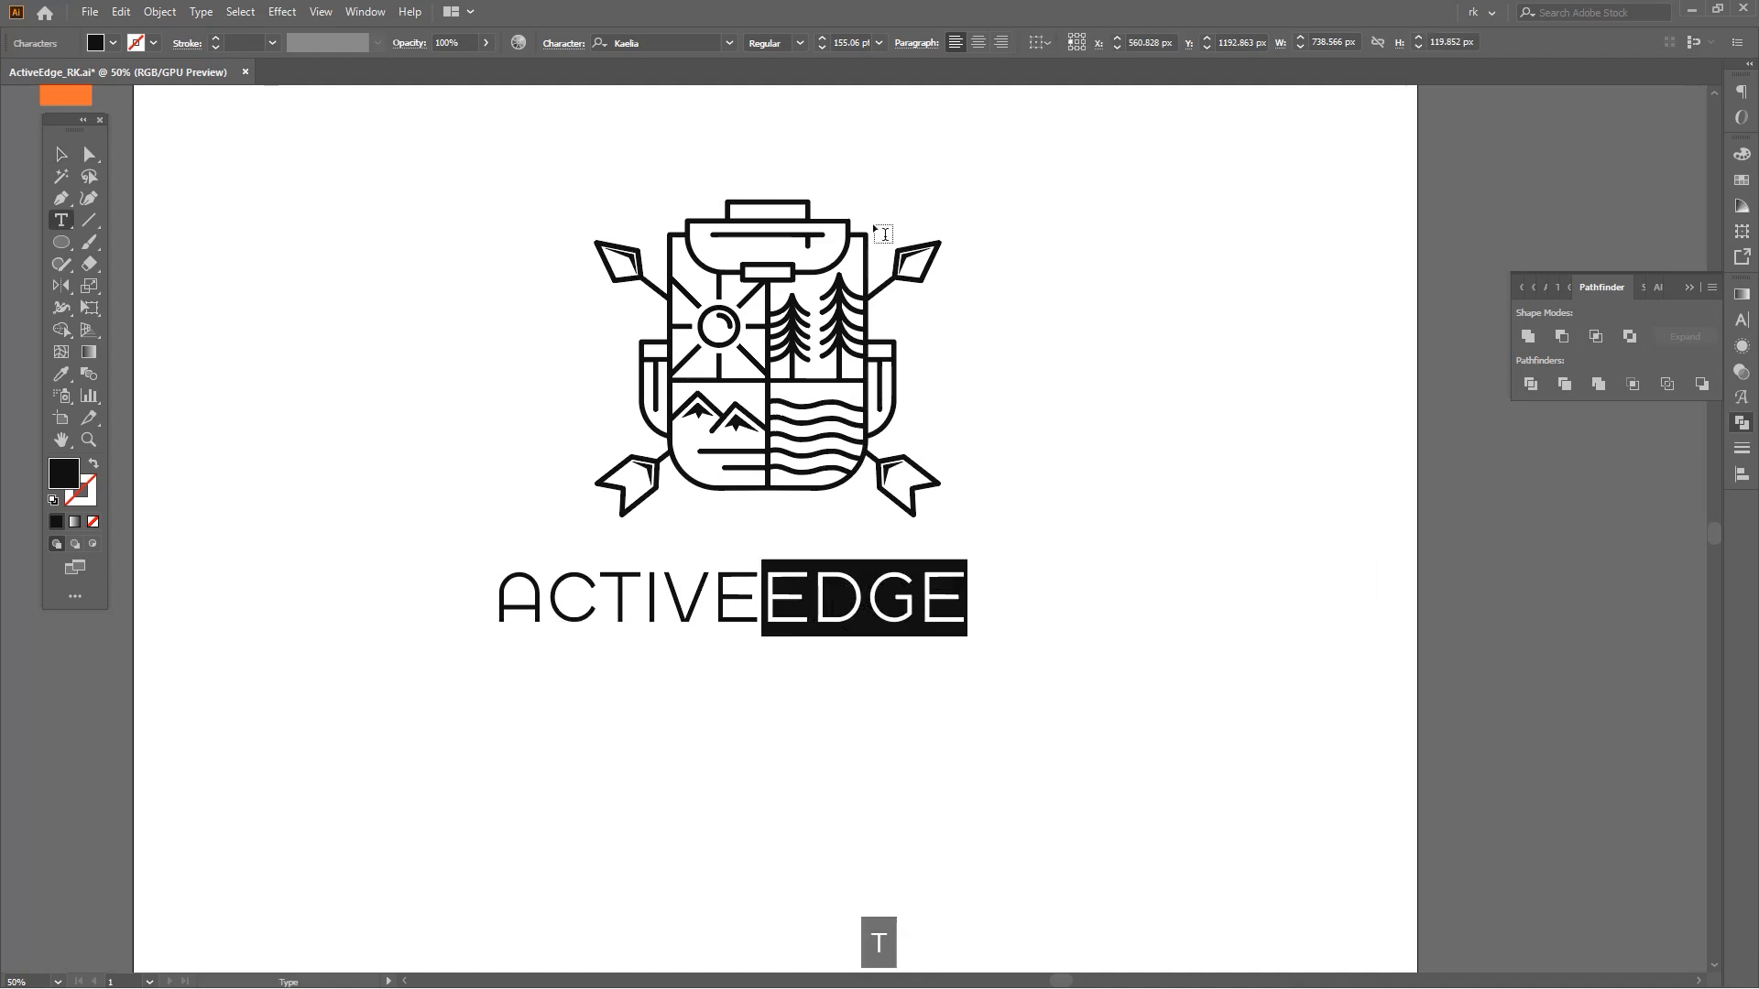
pyautogui.click(799, 43)
pyautogui.click(801, 90)
pyautogui.press('Escape')
# Widen the title's letter spacing and centre it beneath the emblem.
pyautogui.hotkey('alt', 'shift', 'Right')
pyautogui.hotkey('alt', 'shift', 'Right')
pyautogui.hotkey('alt', 'shift', 'Right')
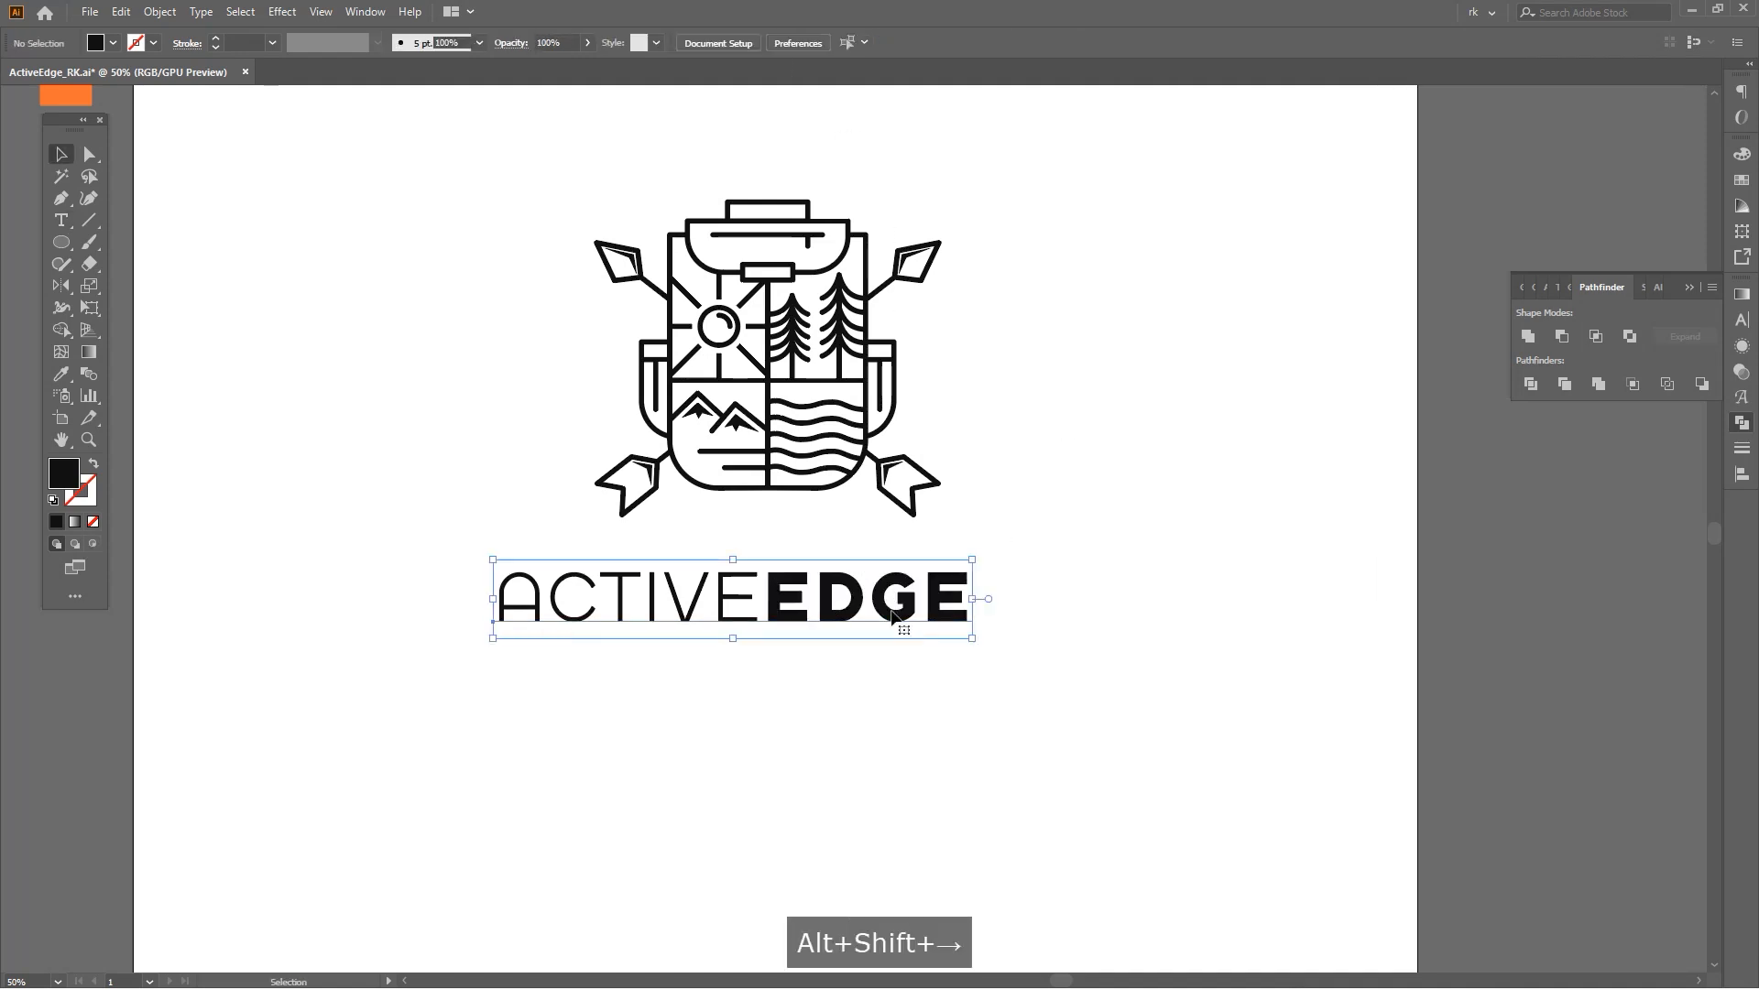
pyautogui.scroll(-2, 892, 613)
pyautogui.moveTo(925, 625); pyautogui.dragTo(1681, 729)
pyautogui.click(1081, 731)
pyautogui.moveTo(969, 676); pyautogui.dragTo(970, 729)
pyautogui.press('v')
pyautogui.scroll(2, 957, 742)
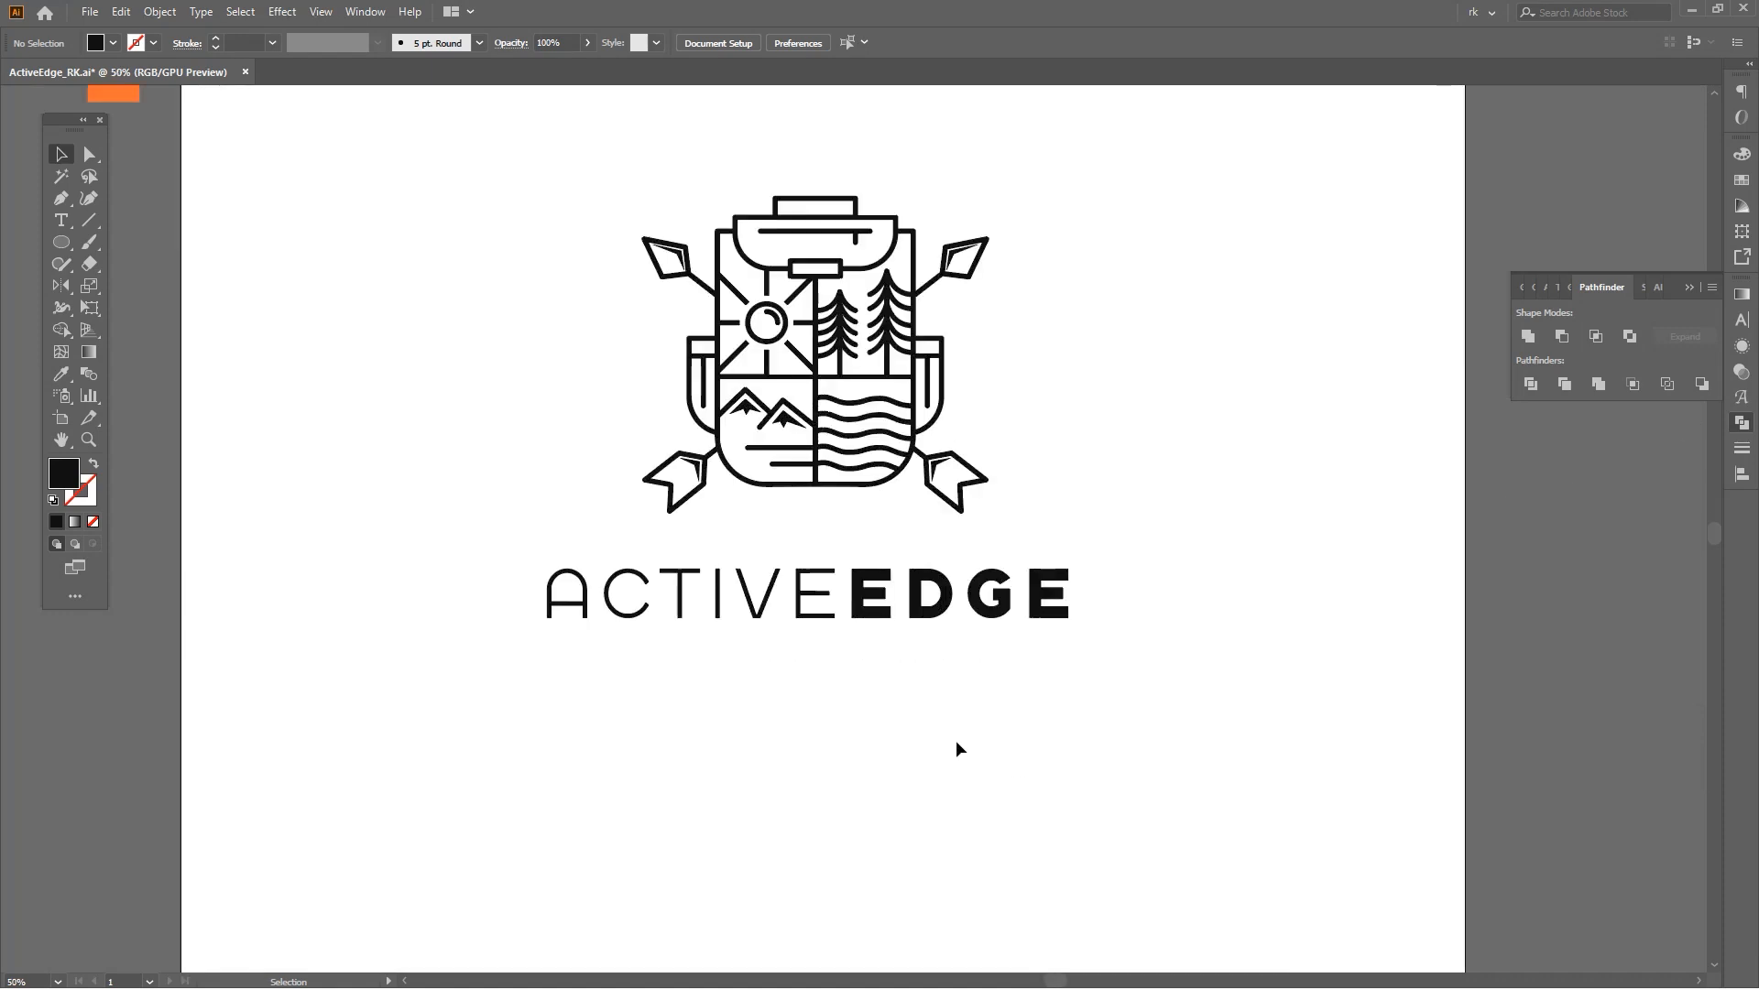
# Select the whole emblem and title and convert the title text to outlines.
pyautogui.press('v')
pyautogui.moveTo(965, 766); pyautogui.dragTo(1054, 497)
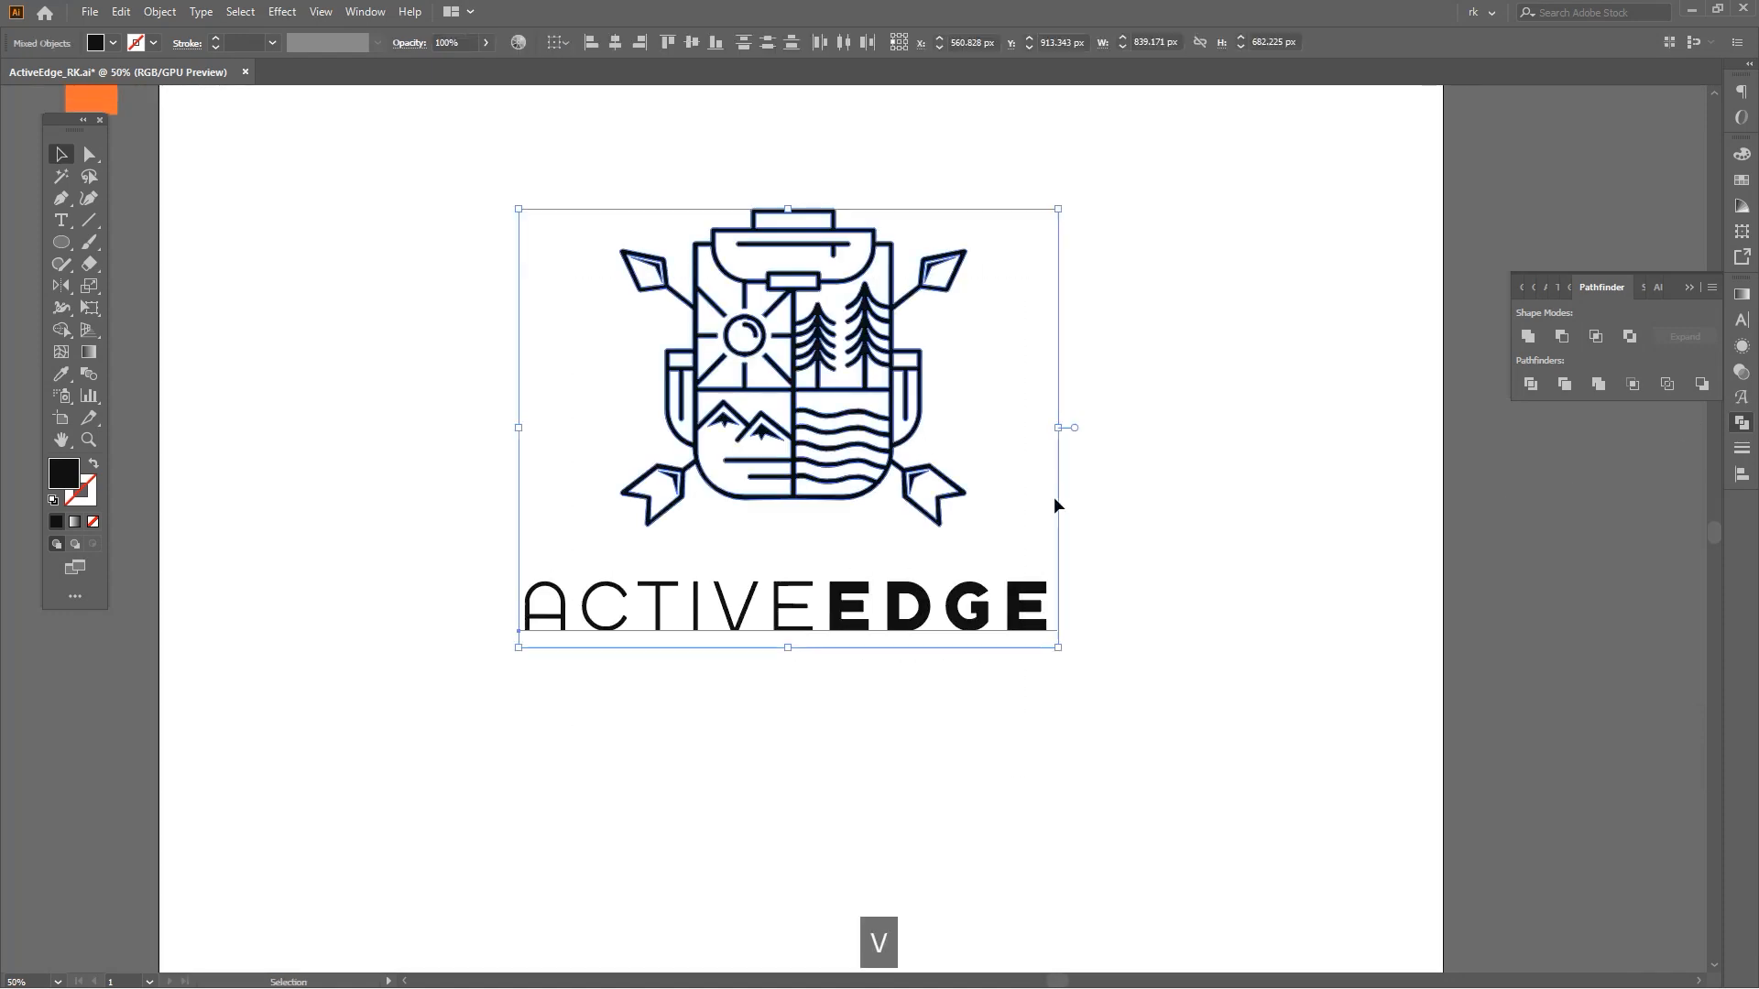
pyautogui.hotkey('ctrl', 'shift', 'o')
pyautogui.click(785, 42)
pyautogui.click(1142, 486)
# Use the Shape Builder to create a separate fill shape inside the sun's circle.
pyautogui.scroll(5, 729, 348)
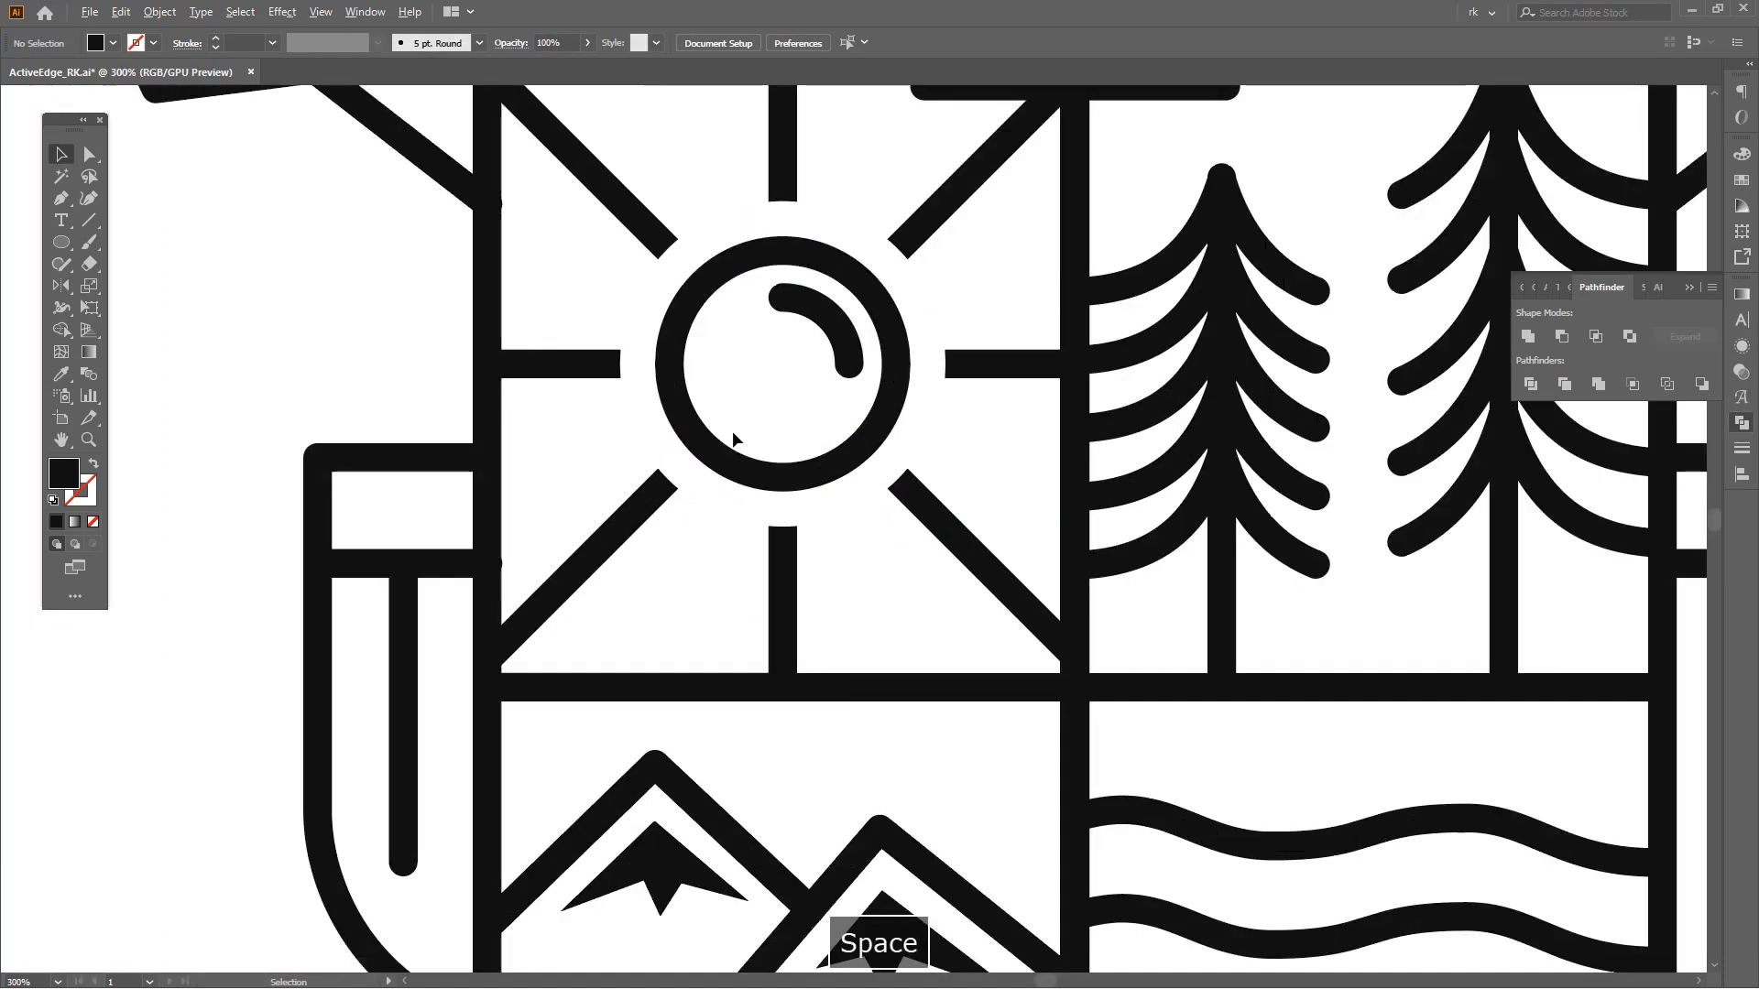
pyautogui.scroll(2, 817, 452)
pyautogui.press('a')
pyautogui.click(885, 436)
pyautogui.hotkey('shift', 'm')
pyautogui.click(861, 394)
pyautogui.press('a')
pyautogui.click(1079, 412)
pyautogui.click(824, 394)
# Recolour the entire emblem and title dark green by sampling the green swatch with the Eyedropper.
pyautogui.scroll(-3, 947, 424)
pyautogui.press('o')
pyautogui.scroll(-4, 963, 481)
pyautogui.press('i')
pyautogui.press('v')
pyautogui.moveTo(728, 314); pyautogui.dragTo(1182, 719)
pyautogui.press('i')
pyautogui.click(275, 250)
# Fill the shape inside the sun with the orange swatch colour.
pyautogui.press('a')
pyautogui.click(875, 527)
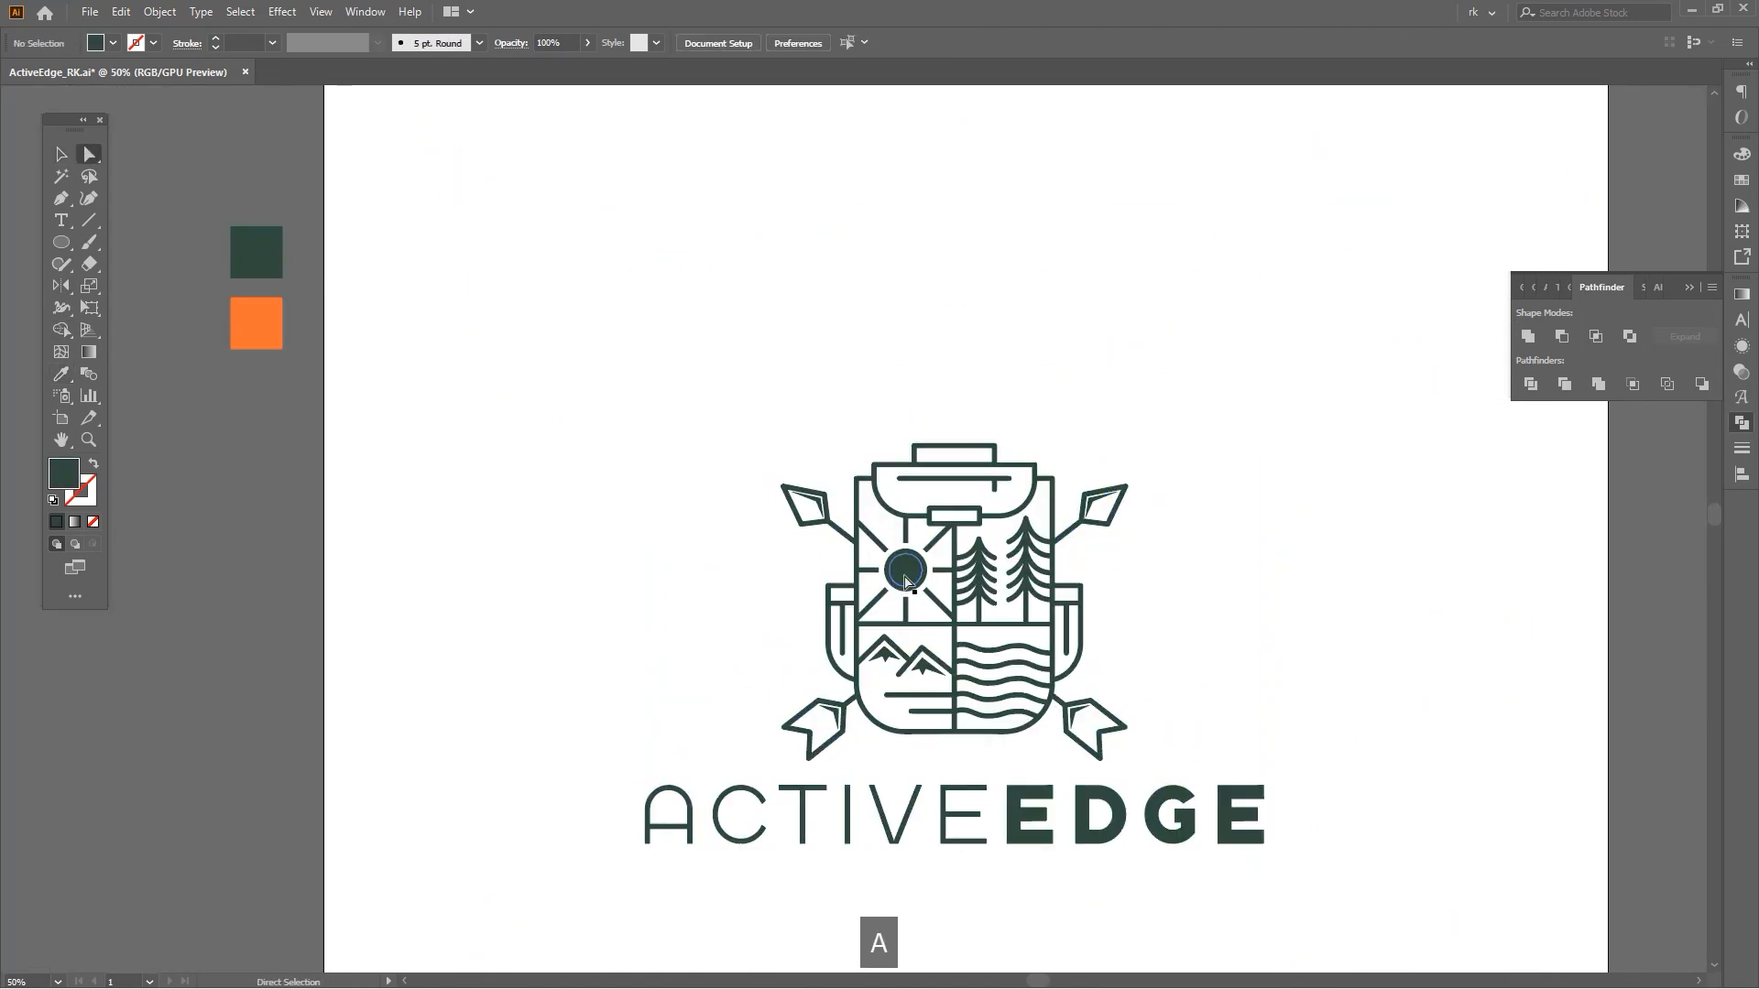
pyautogui.click(263, 318)
# Nudge the orange sun fill slightly and send it behind the sun outline.
pyautogui.press('v')
pyautogui.scroll(5, 907, 573)
pyautogui.press('a')
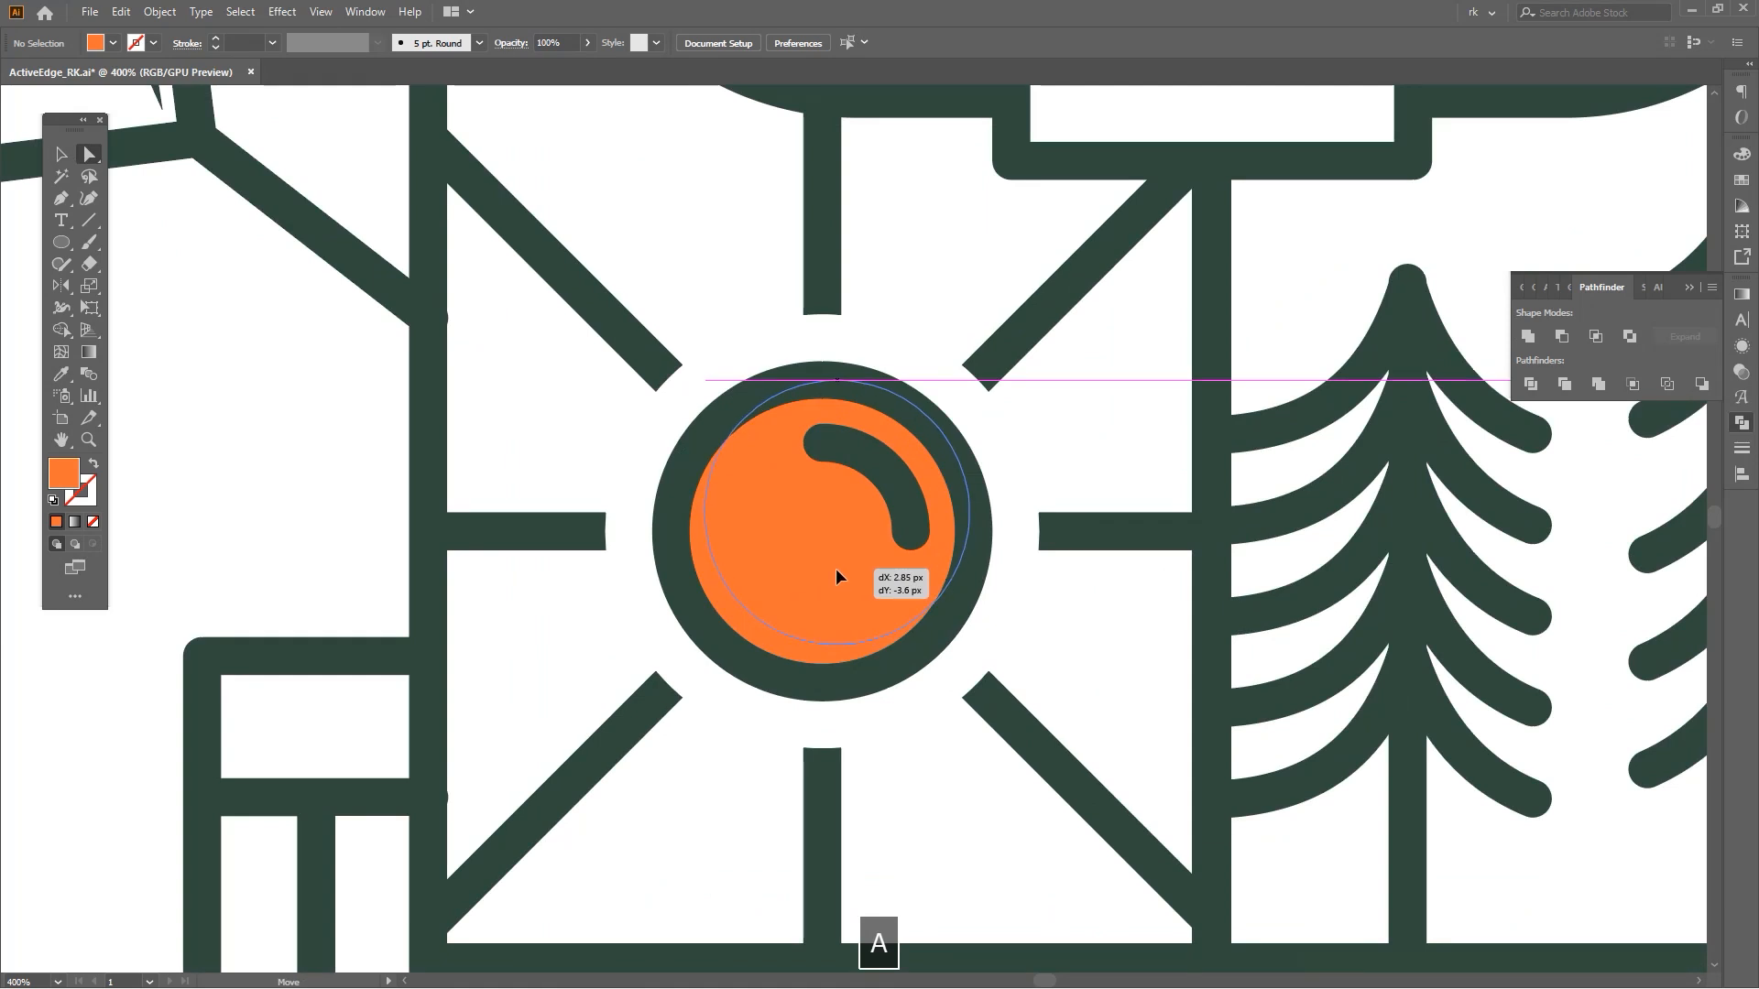
pyautogui.moveTo(835, 575); pyautogui.dragTo(836, 574)
pyautogui.hotkey('ctrl', 'shift', '[')
pyautogui.scroll(-4, 1040, 470)
pyautogui.press('space')
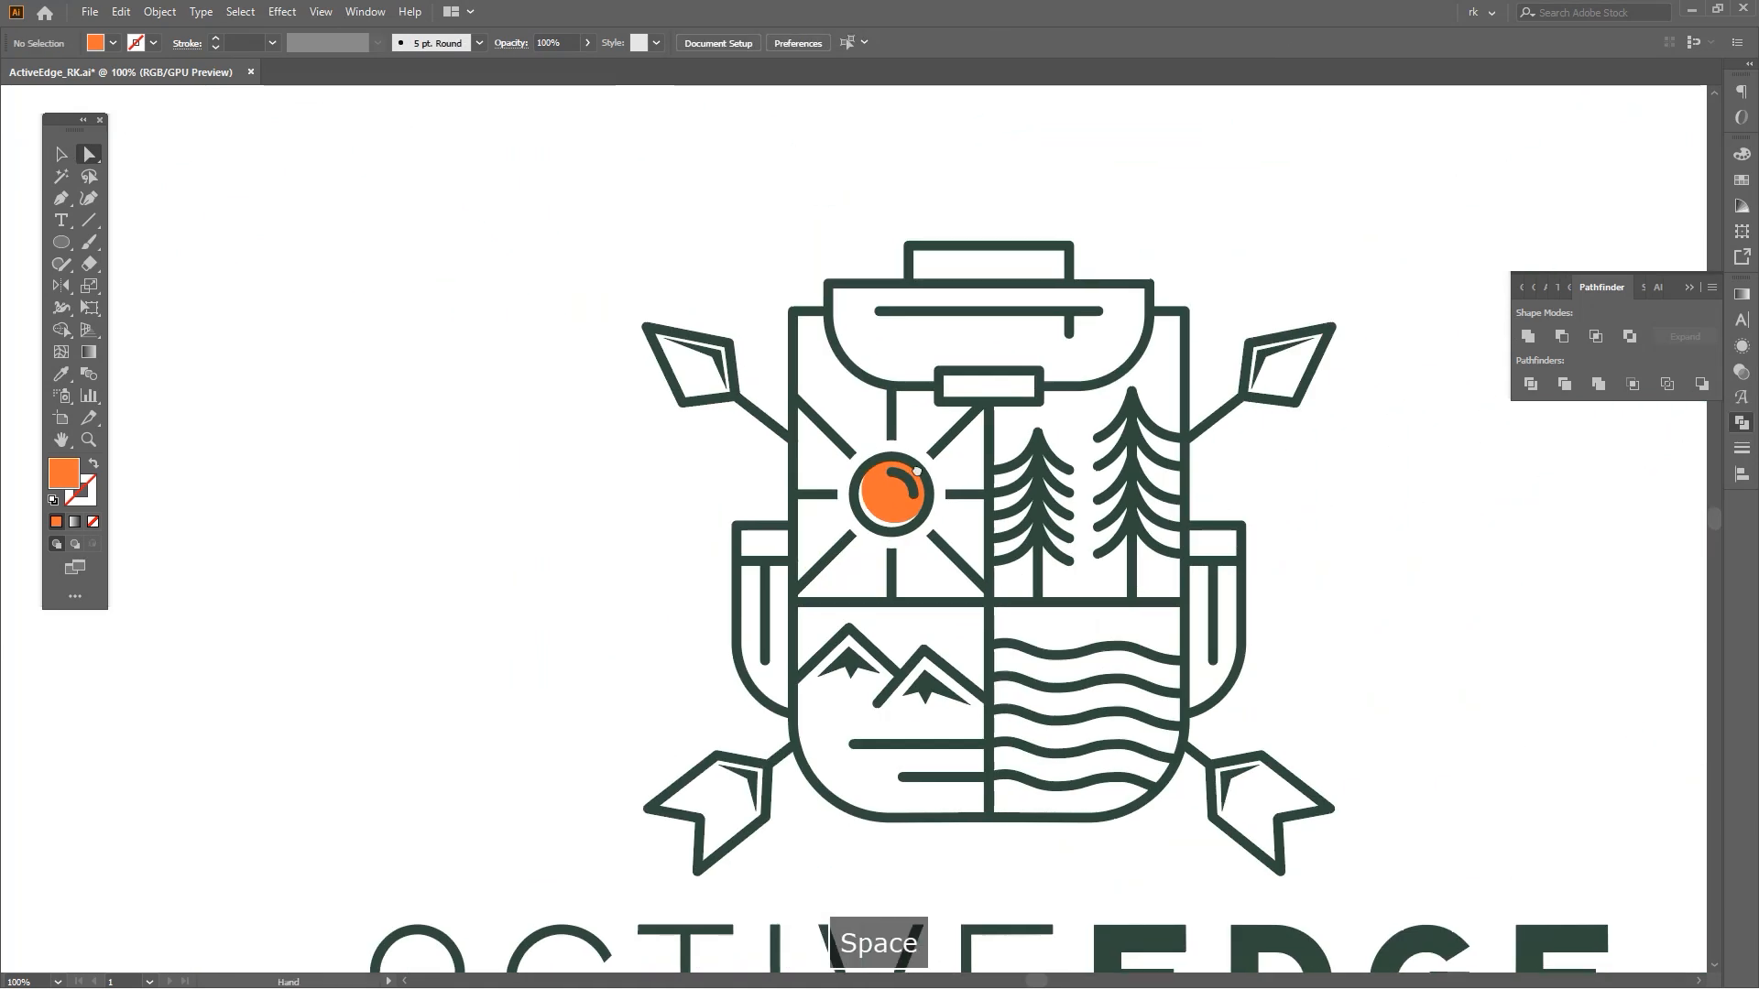
pyautogui.moveTo(917, 472); pyautogui.dragTo(880, 472)
# Colour the inner points of the four arrowheads and the mountain peaks orange using the Eyedropper on the sun.
pyautogui.press('a')
pyautogui.click(681, 358)
pyautogui.keyDown('shift'); pyautogui.click(714, 777); pyautogui.keyUp('shift')
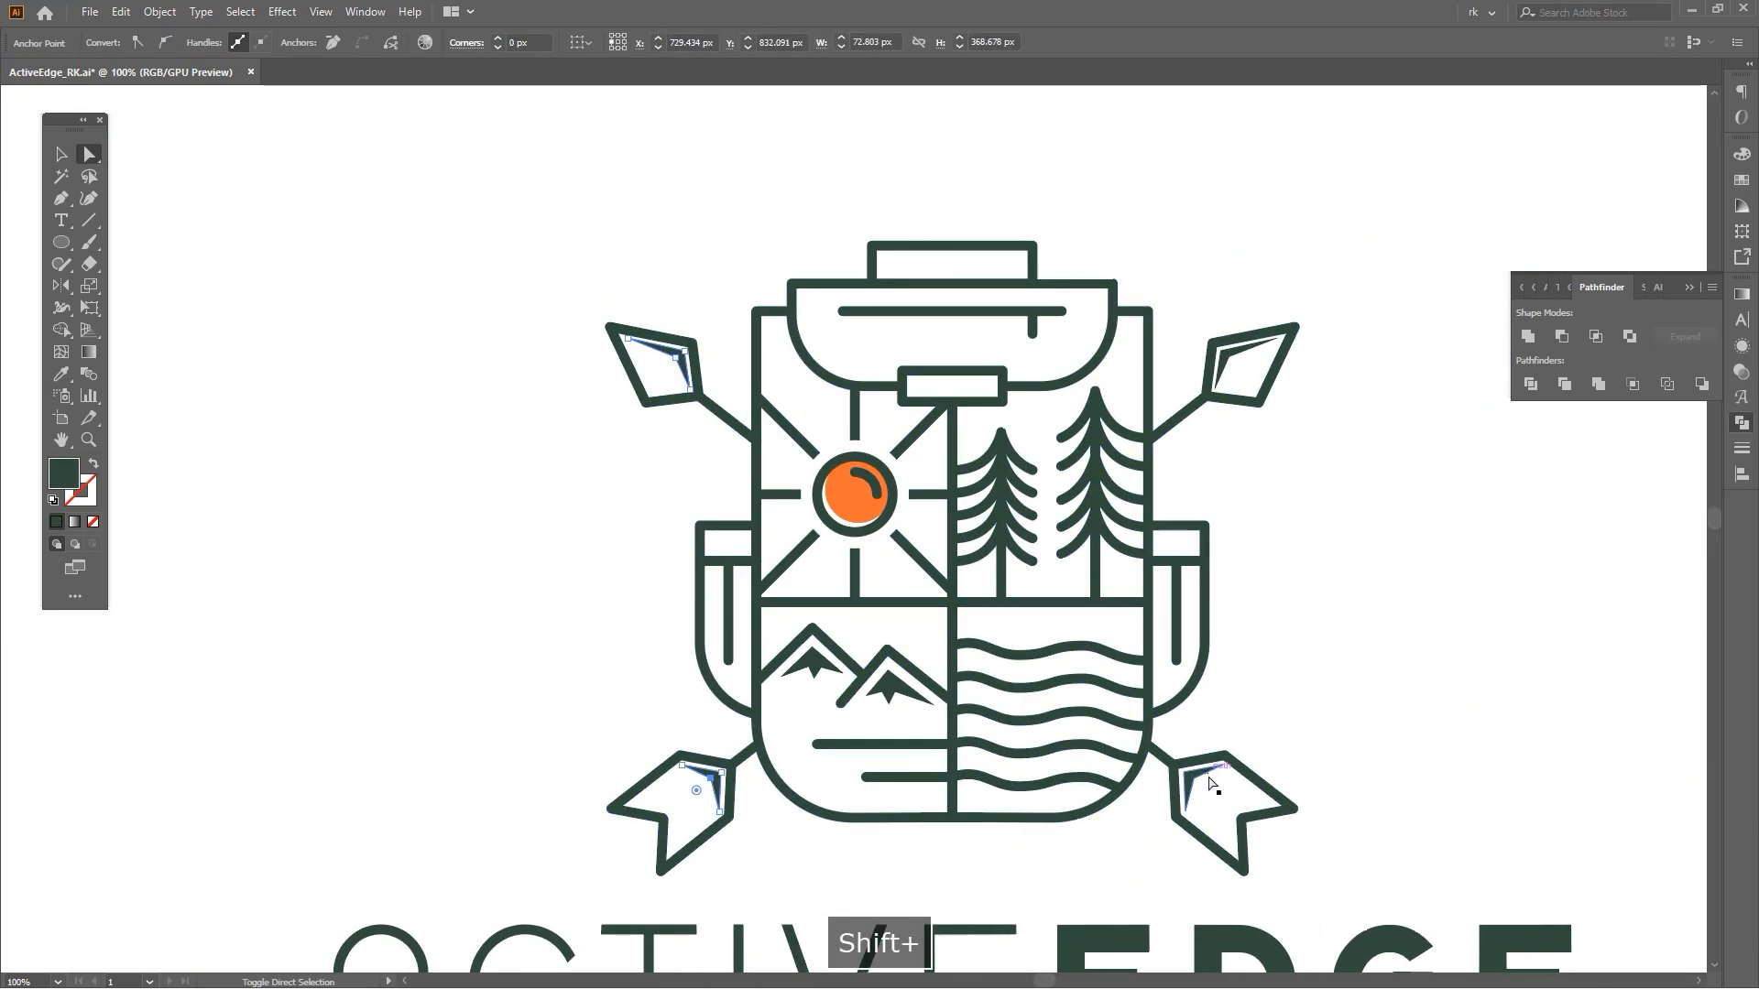
pyautogui.scroll(2, 885, 776)
pyautogui.keyDown('shift'); pyautogui.click(877, 688); pyautogui.keyUp('shift')
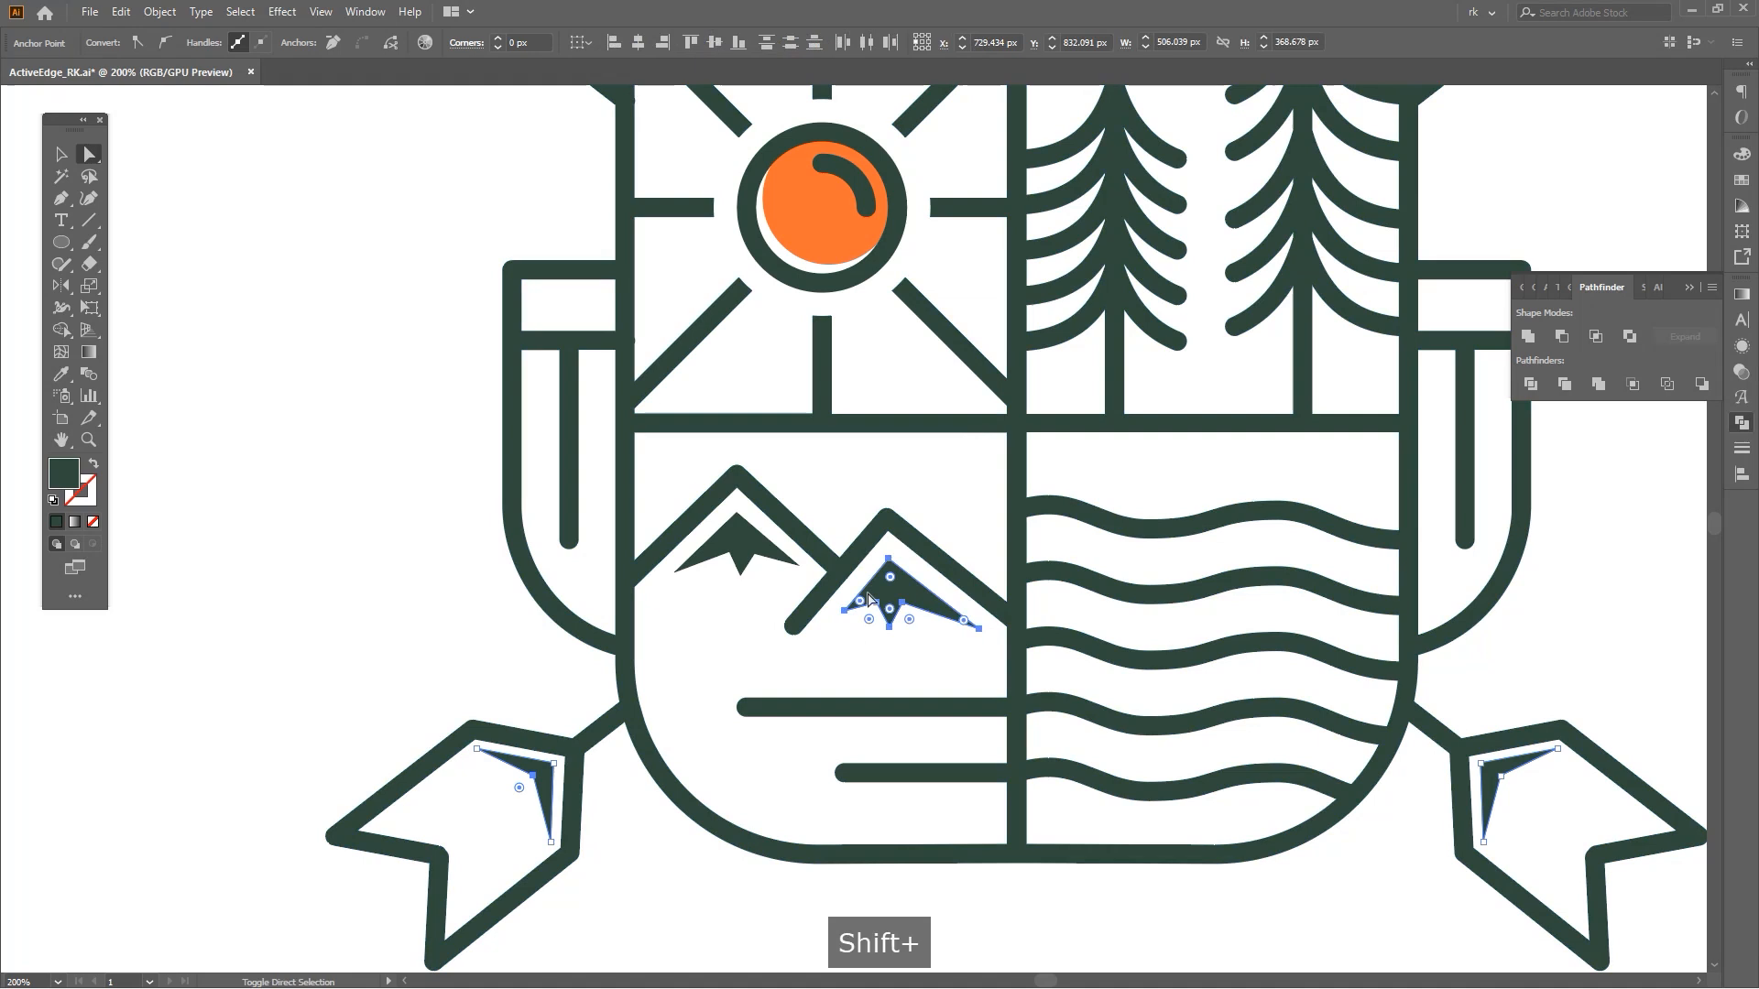
pyautogui.scroll(3, 762, 548)
pyautogui.press('i')
pyautogui.click(812, 391)
# Draw an orange rectangle inside the small strap buckle and send it behind the outline.
pyautogui.press('v')
pyautogui.click(951, 421)
pyautogui.scroll(-3, 951, 421)
pyautogui.moveTo(1005, 349); pyautogui.dragTo(901, 387)
pyautogui.press('v')
pyautogui.scroll(5, 900, 387)
pyautogui.press('m')
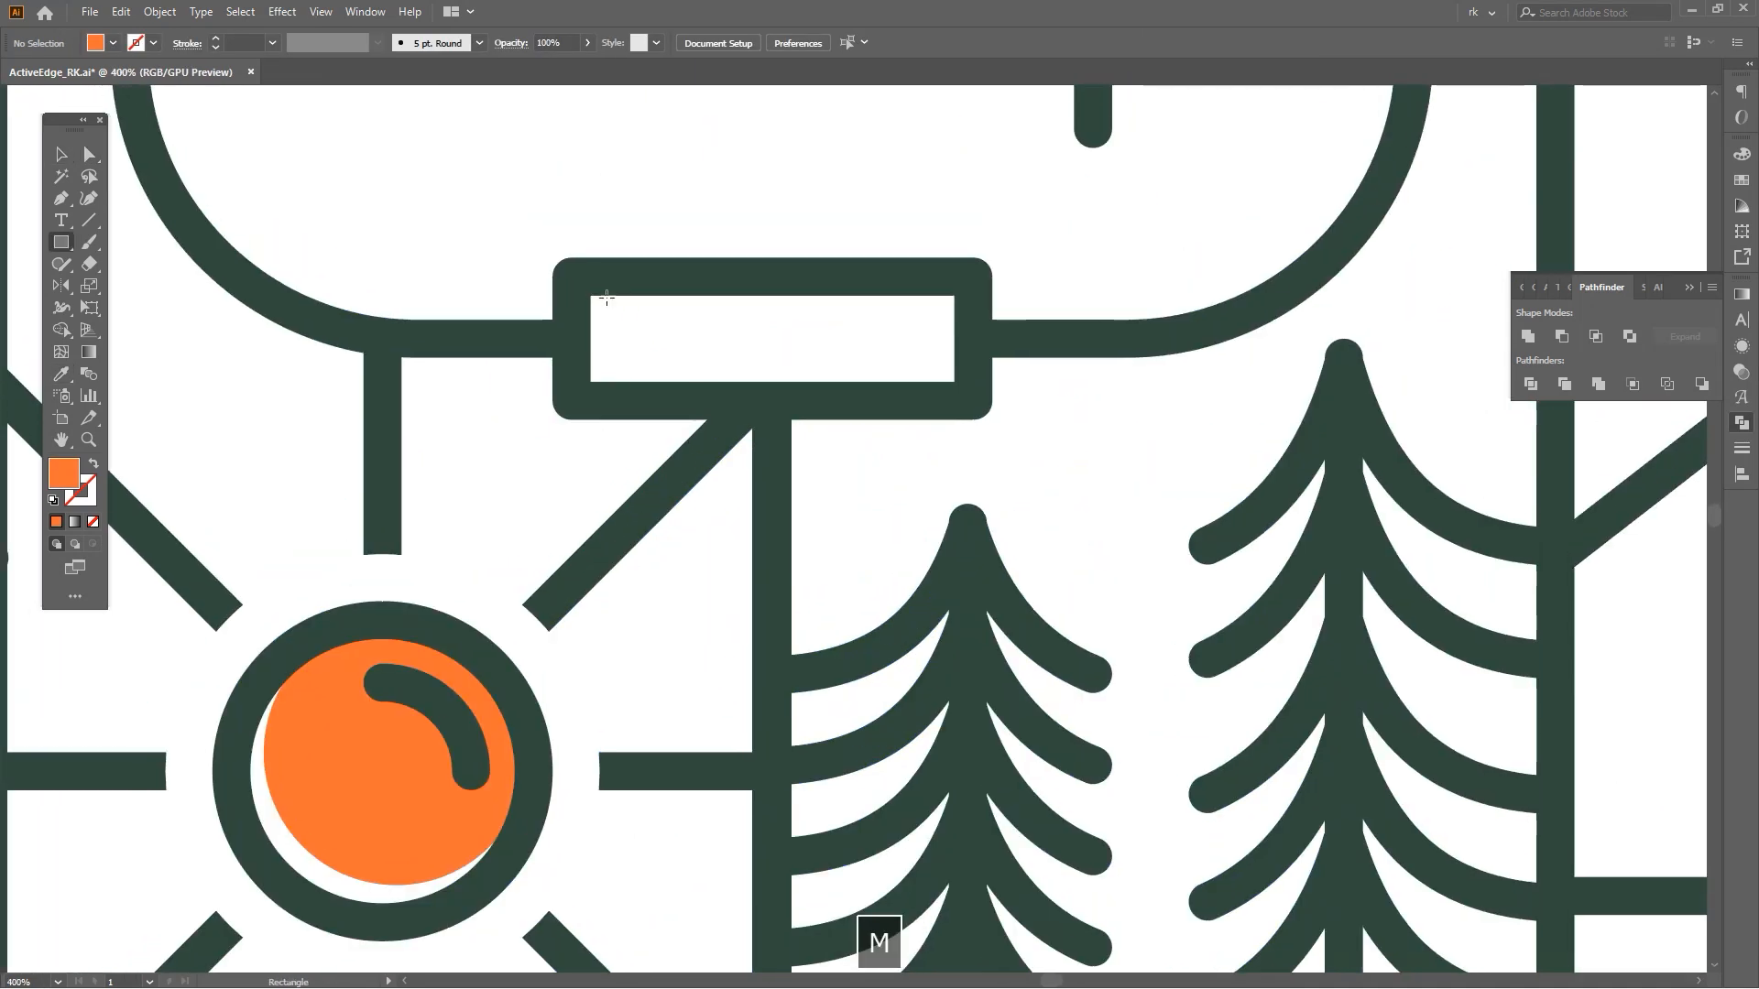
pyautogui.moveTo(900, 352); pyautogui.dragTo(954, 348)
pyautogui.press('i')
pyautogui.hotkey('ctrl', 'shift', '[')
pyautogui.hotkey('ctrl', '0')
pyautogui.press('v')
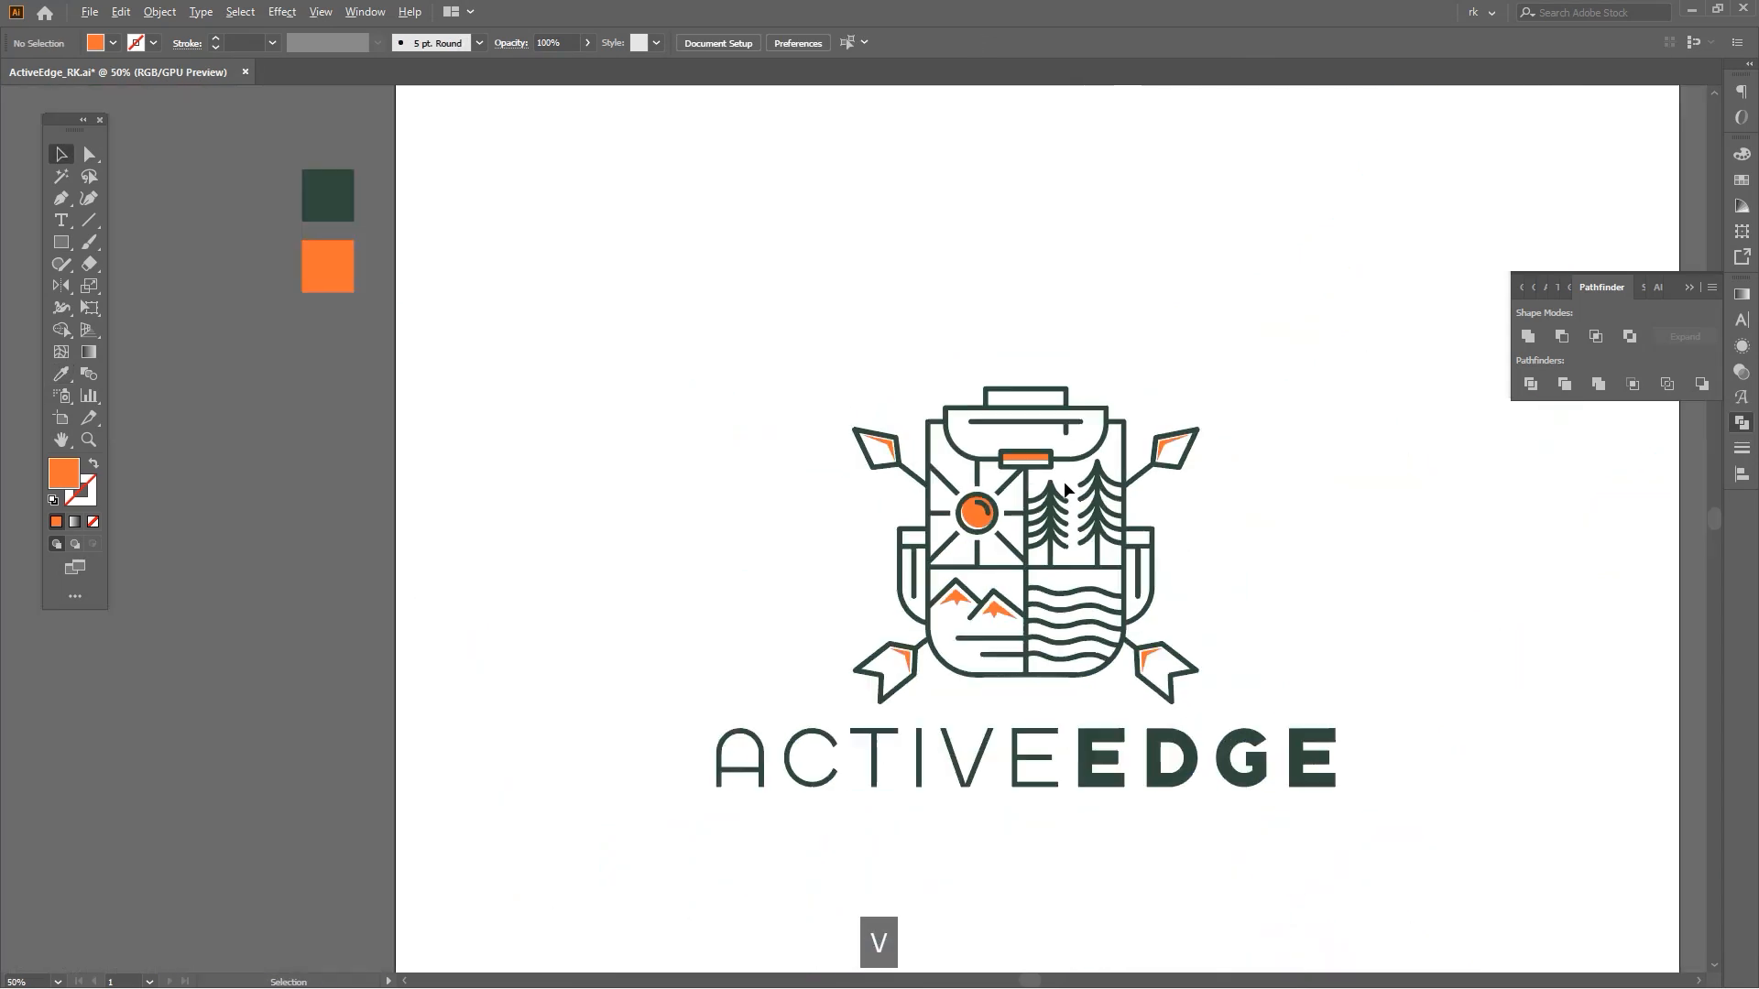
# Select all the logo artwork and group it together.
pyautogui.hotkey('ctrl', 'a')
pyautogui.press('space')
pyautogui.moveTo(1184, 608); pyautogui.dragTo(1125, 585)
pyautogui.hotkey('ctrl', 'g')
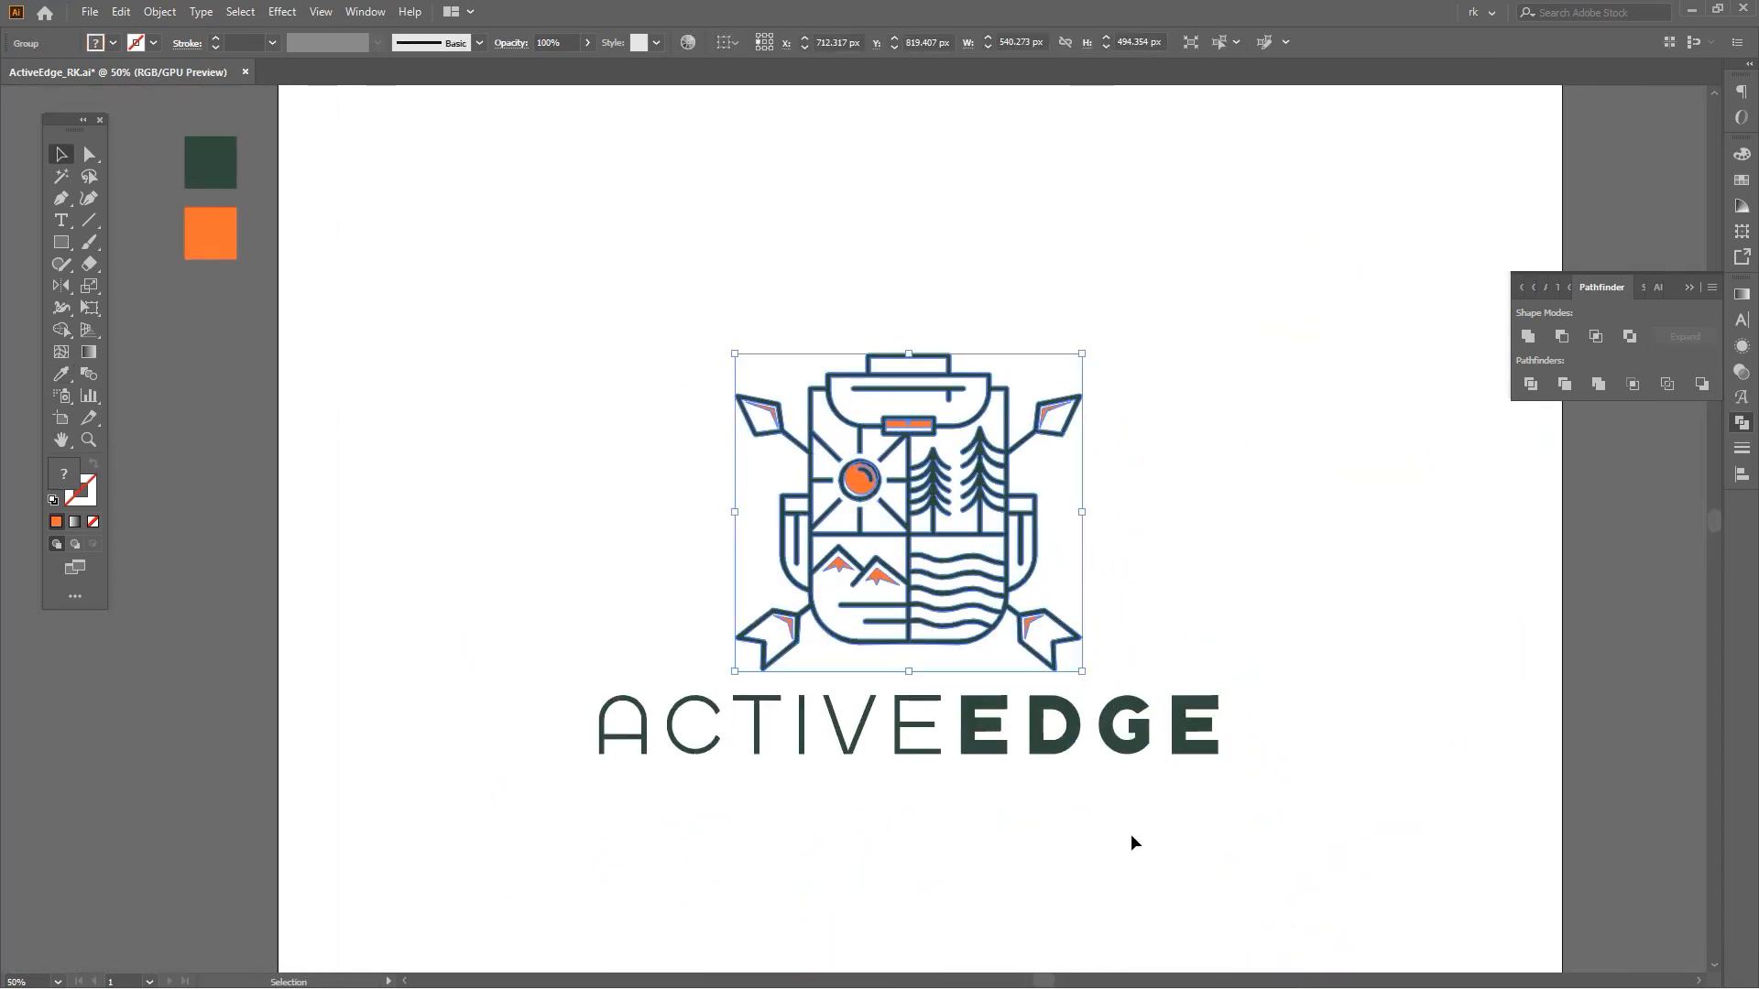
pyautogui.scroll(-2, 1129, 866)
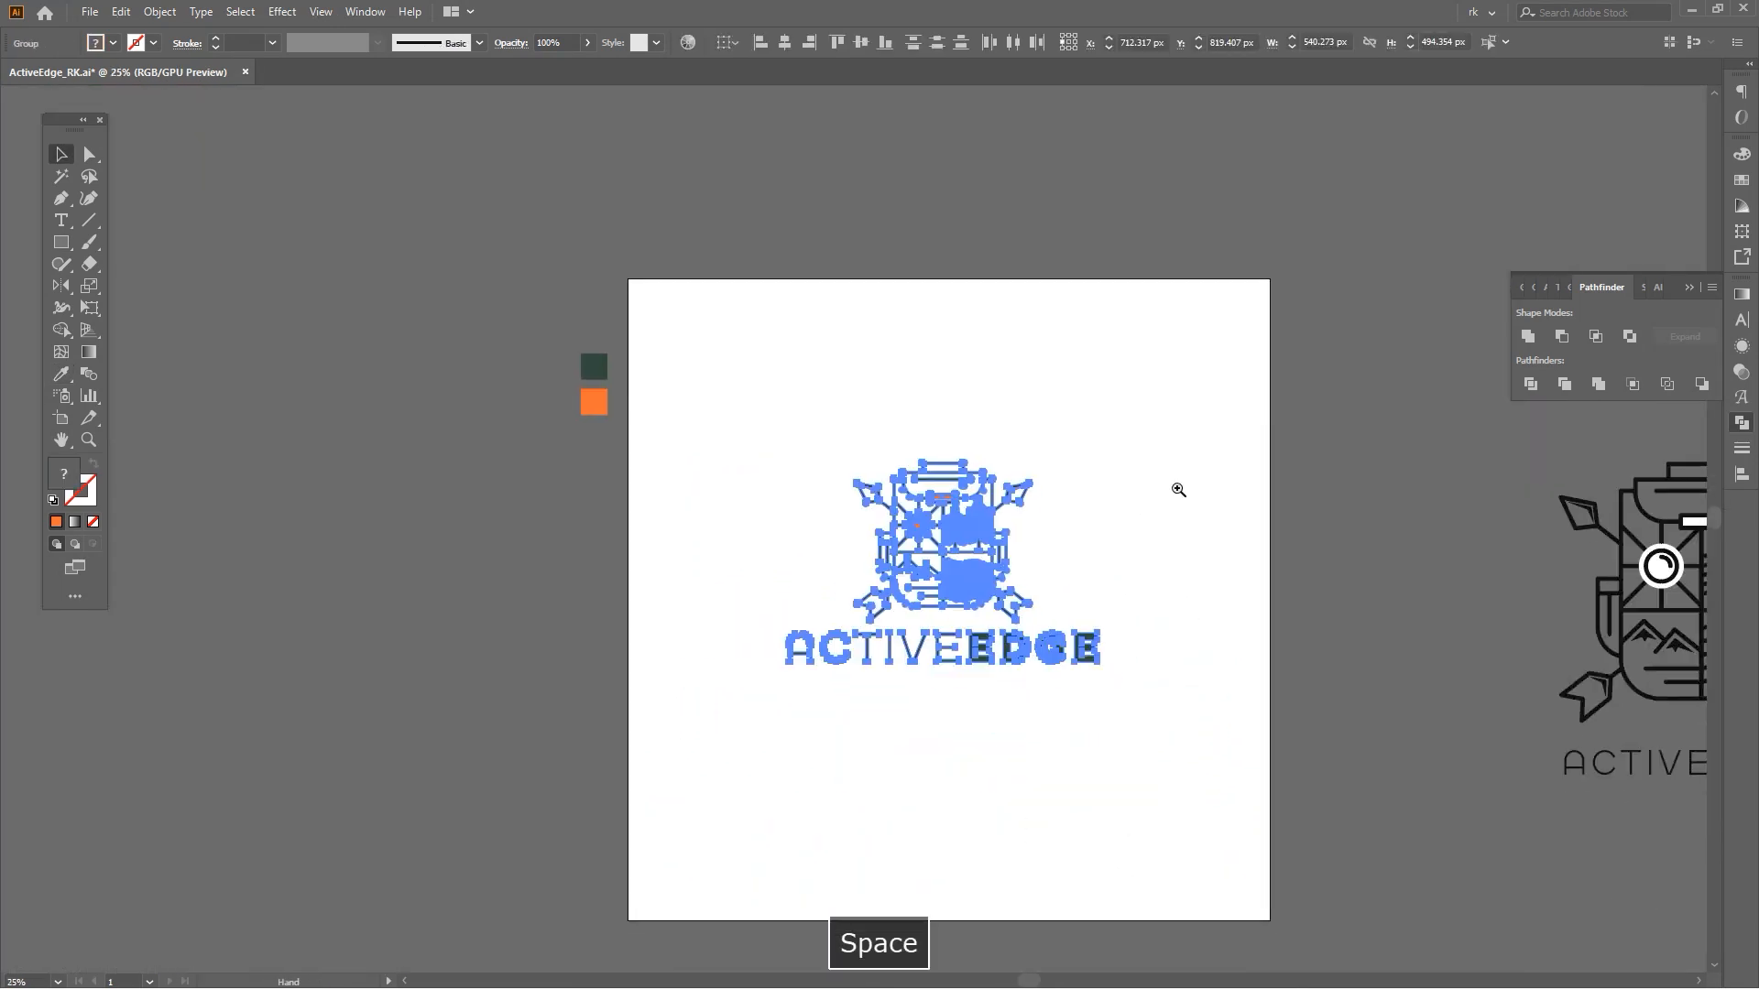
pyautogui.hotkey('ctrl', 'g')
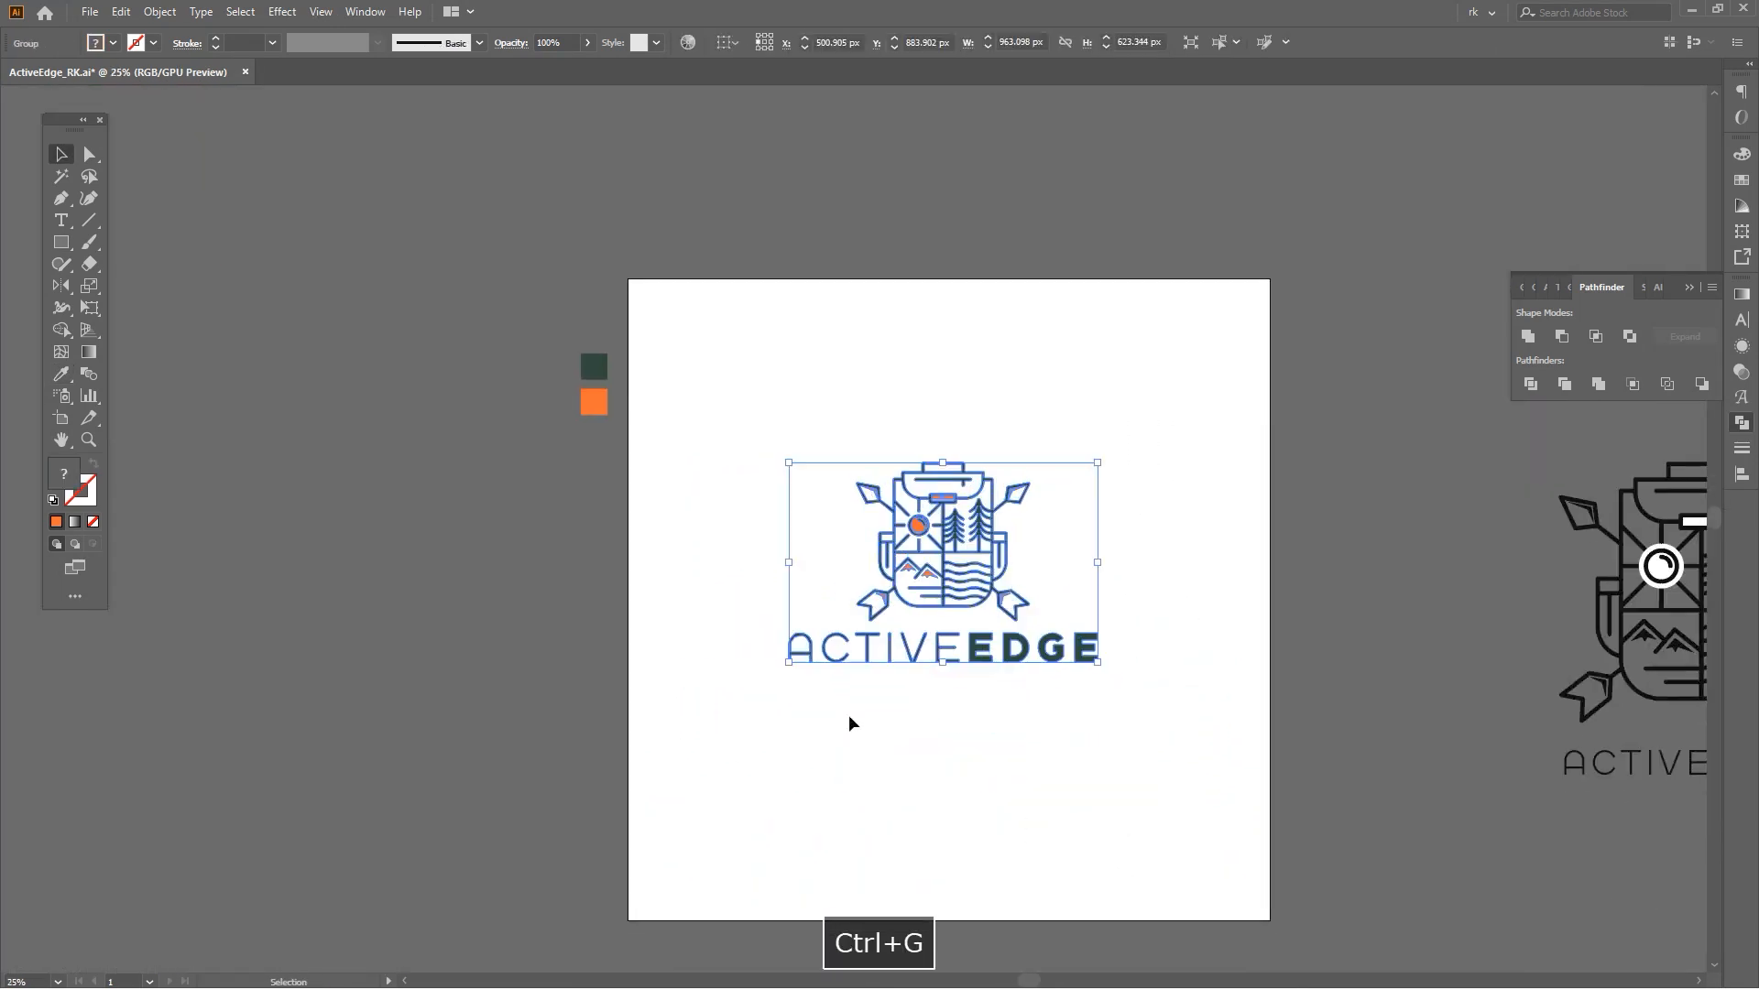
pyautogui.hotkey('ctrl', 'a')
pyautogui.press('v')
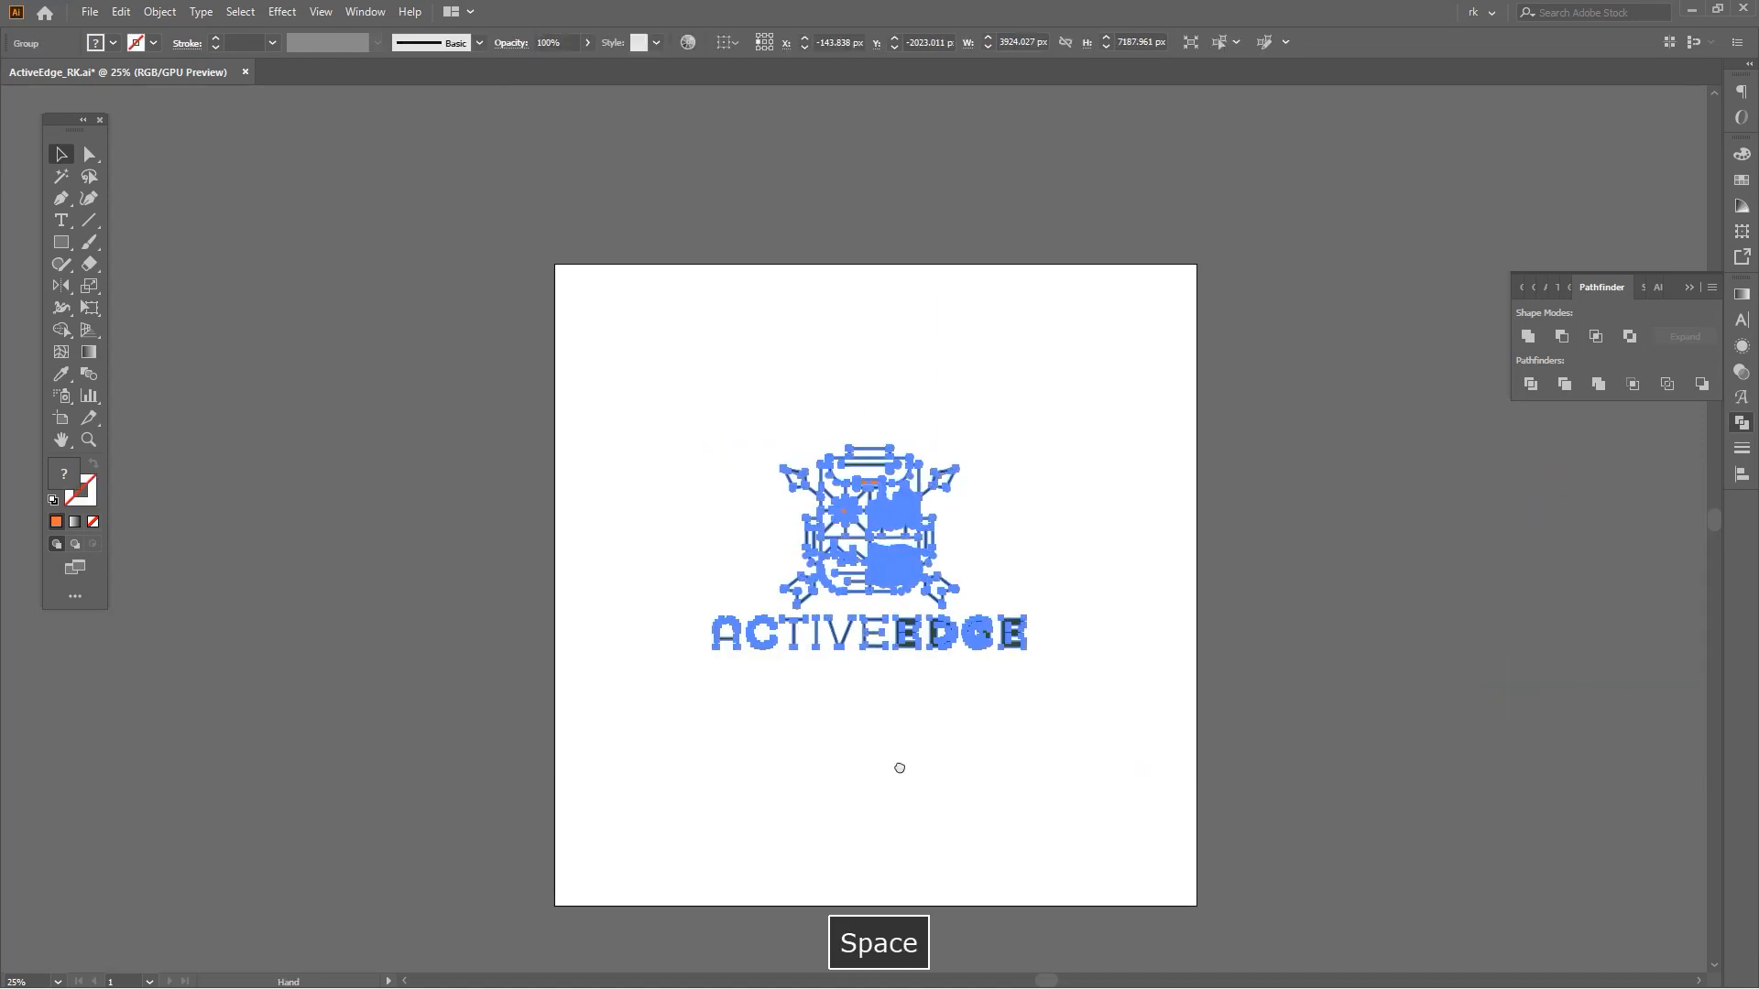
pyautogui.press('space')
pyautogui.moveTo(899, 766); pyautogui.dragTo(917, 669)
pyautogui.hotkey('ctrl', 'g')
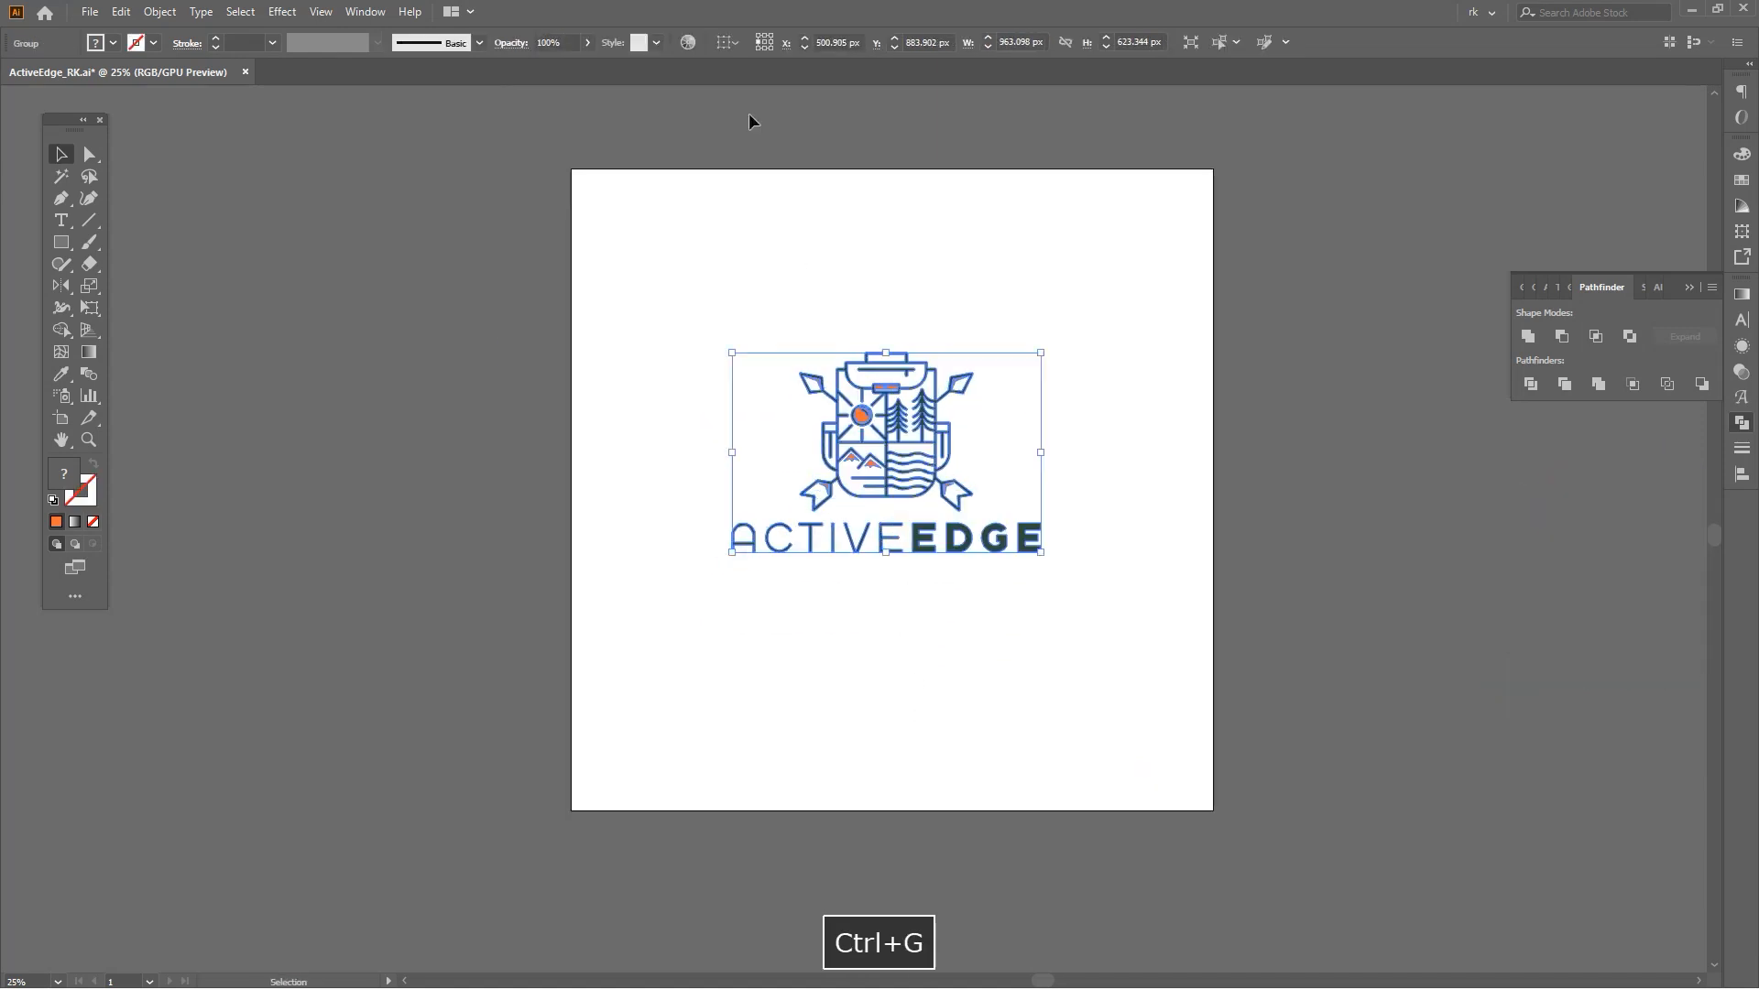
# Move the grouped logo to the centre of the artboard and save the file.
pyautogui.moveTo(960, 502); pyautogui.dragTo(965, 539)
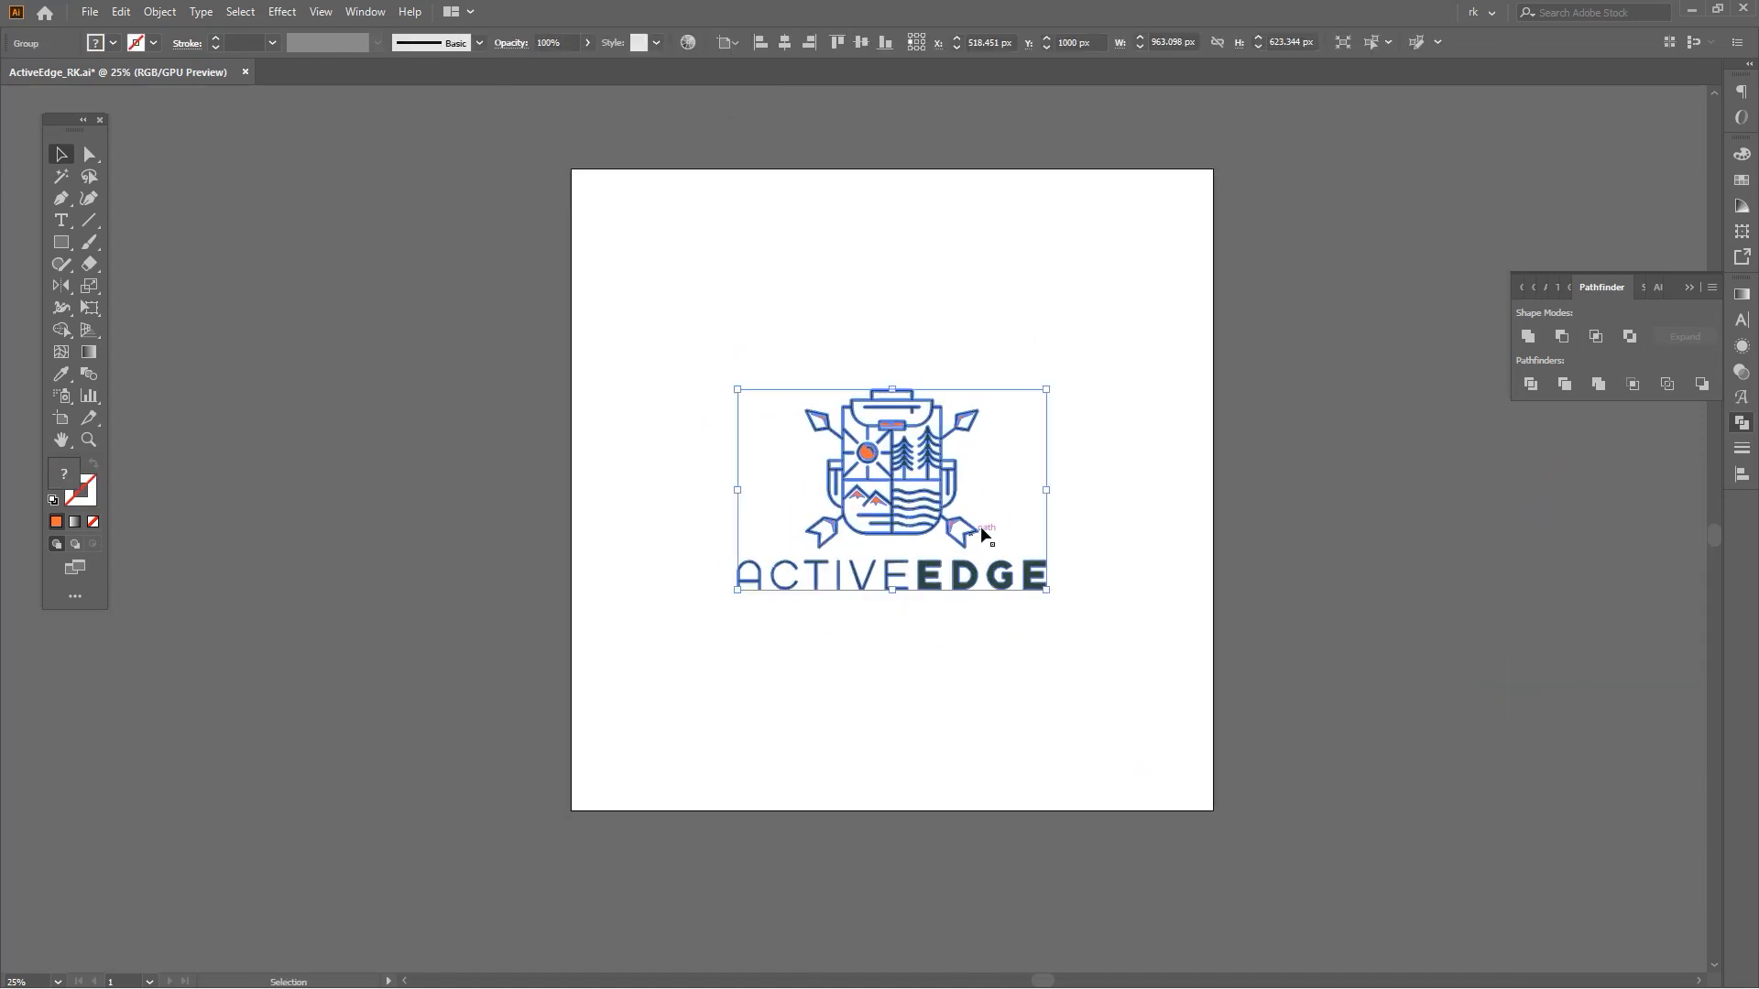
pyautogui.moveTo(1050, 494); pyautogui.dragTo(1065, 499)
pyautogui.click(1154, 533)
pyautogui.hotkey('ctrl', '0')
pyautogui.hotkey('ctrl', 's')
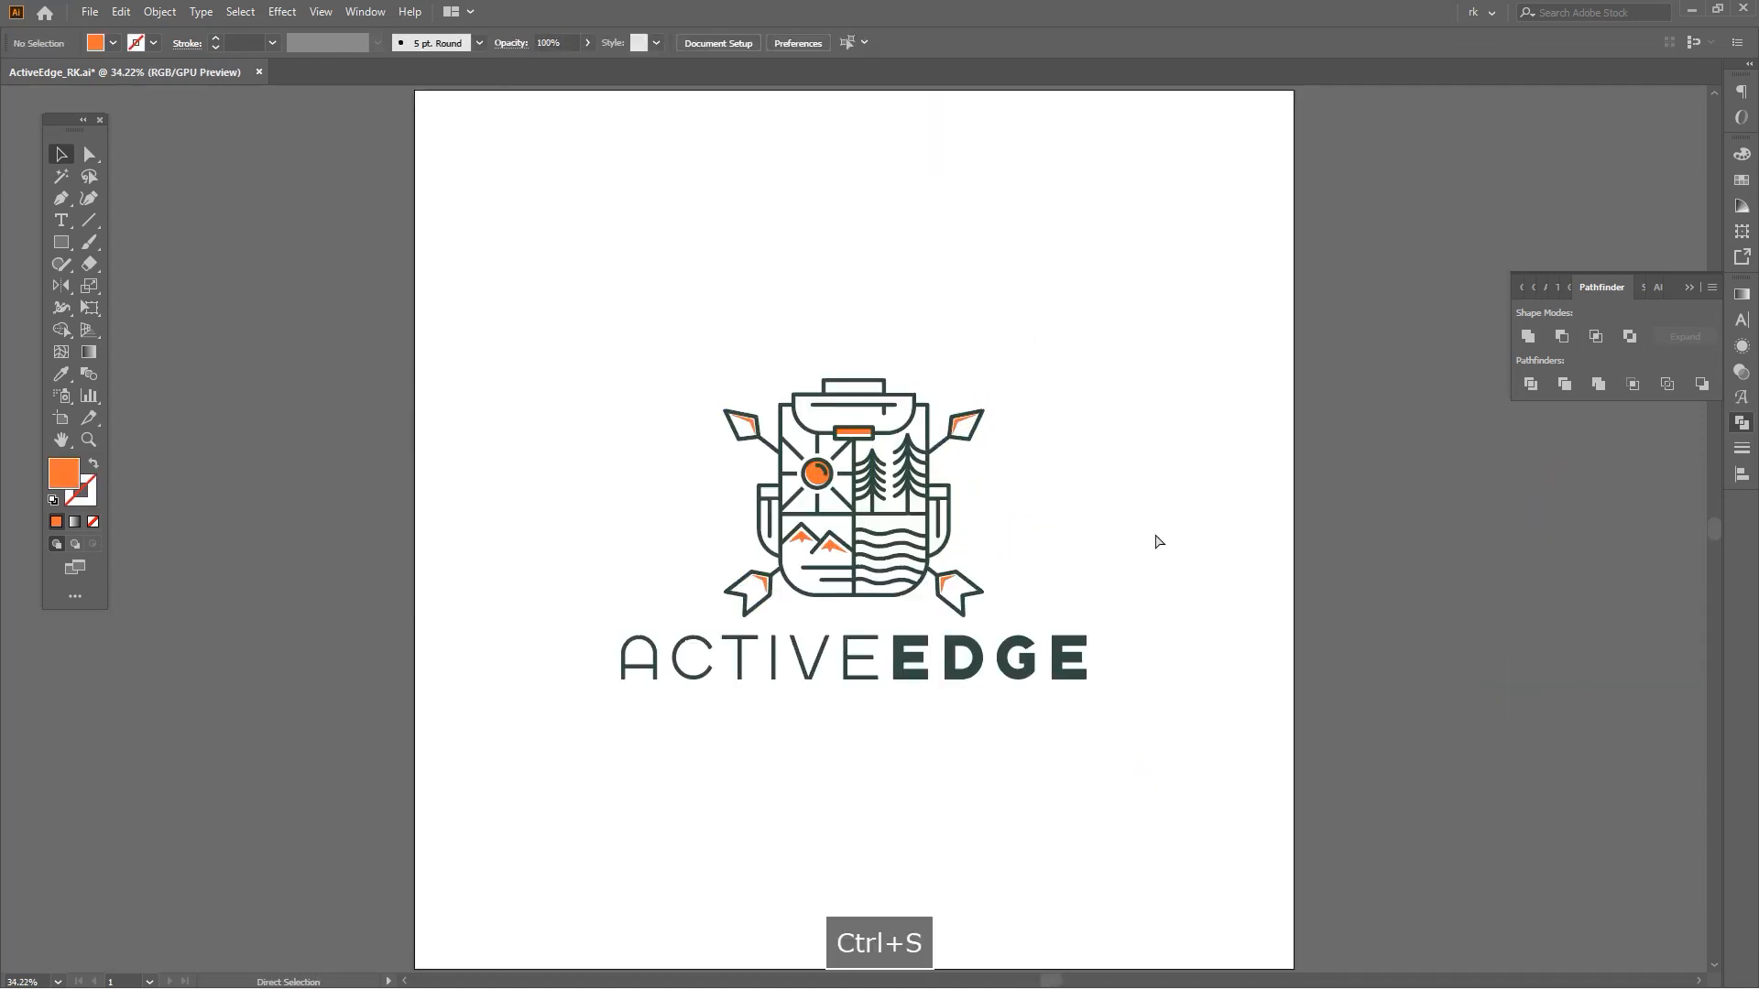